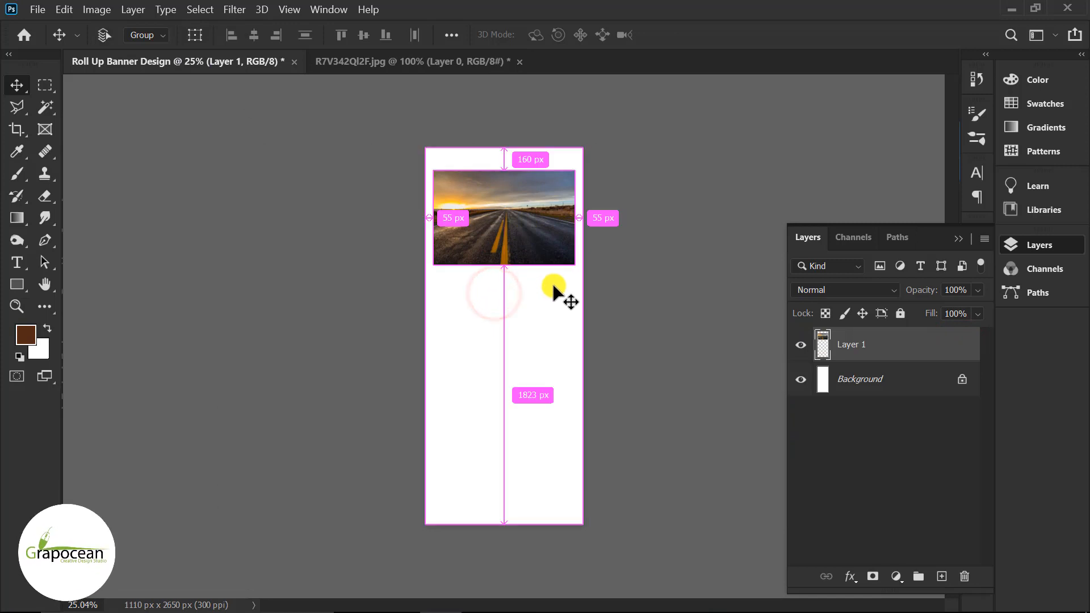
# Step: Scale the road photo up to 229.14% and position it across the top of the banner
pyautogui.hotkey('ctrl', 't')
pyautogui.moveTo(578, 264); pyautogui.dragTo(657, 346)
pyautogui.moveTo(540, 279); pyautogui.dragTo(544, 318)
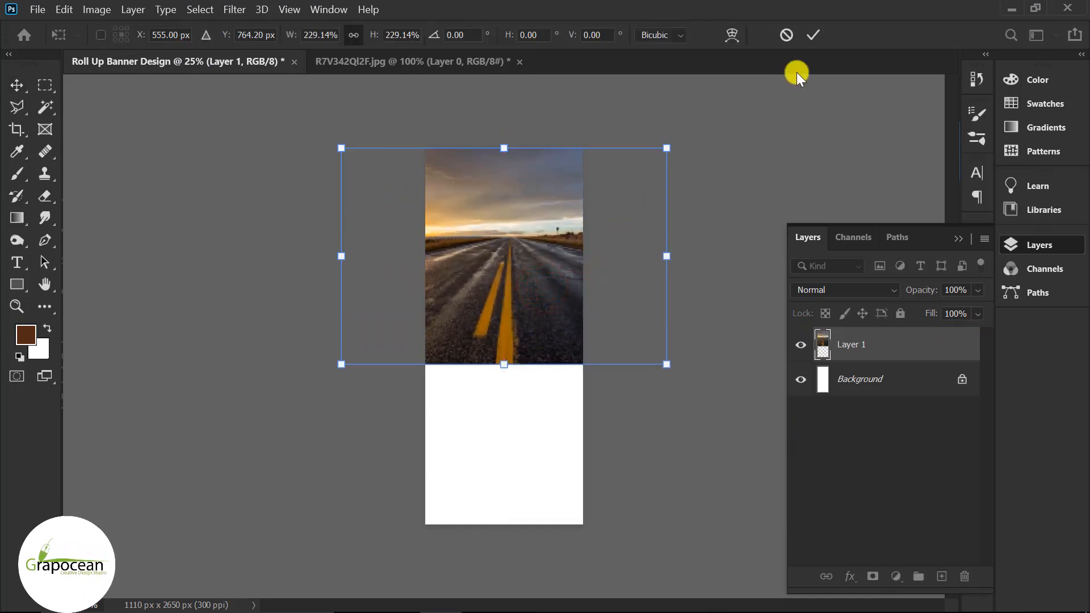
pyautogui.click(813, 34)
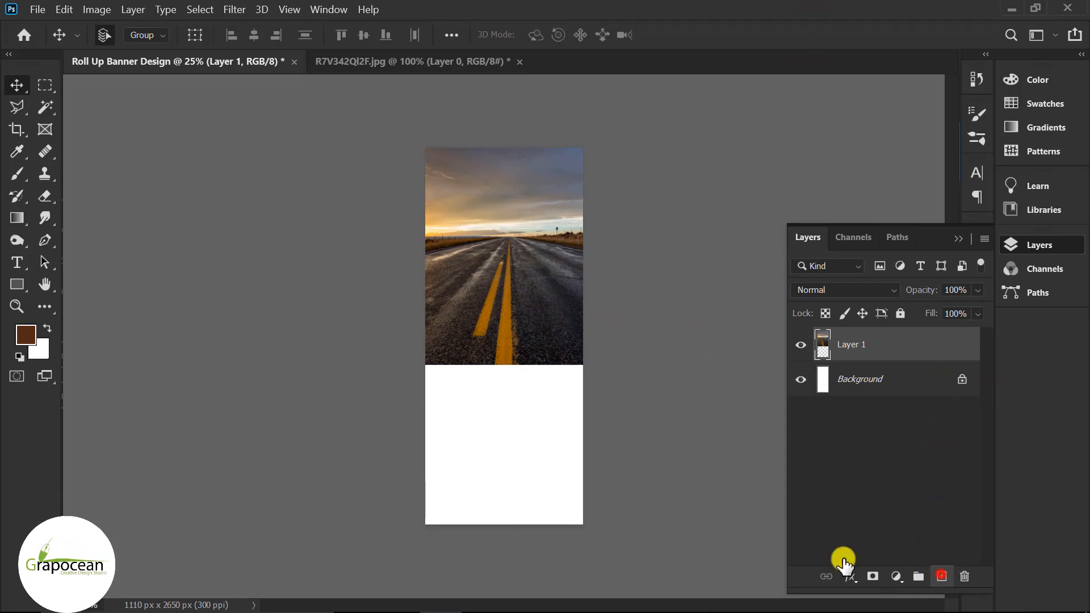
# Step: On a new layer, draw a 1230 × 215 px rectangle across the horizon and fill it orange
pyautogui.click(941, 576)
pyautogui.click(21, 282)
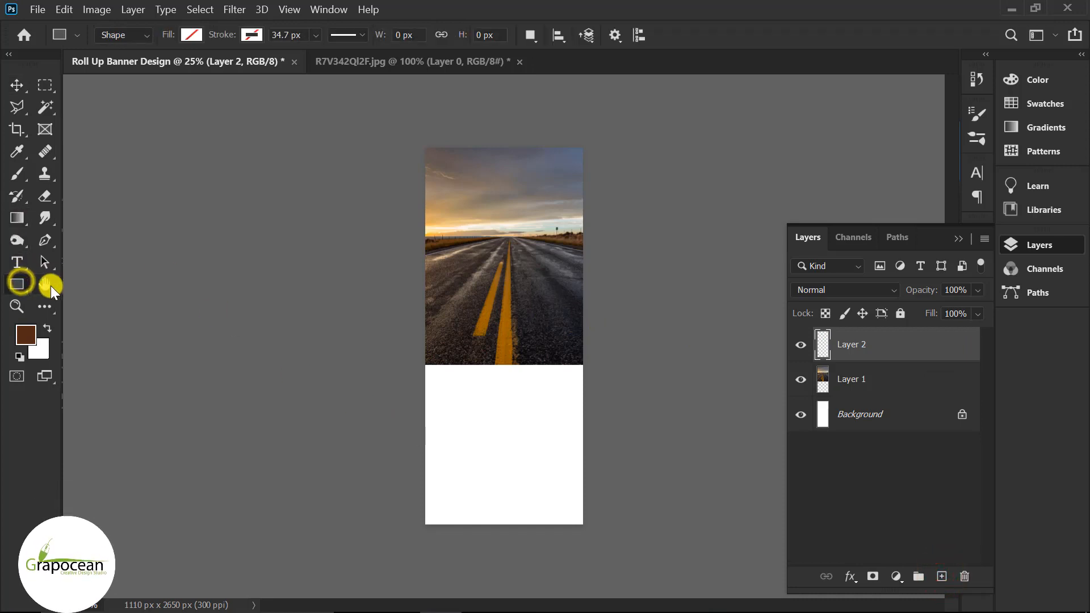
pyautogui.rightClick(20, 282)
pyautogui.click(76, 282)
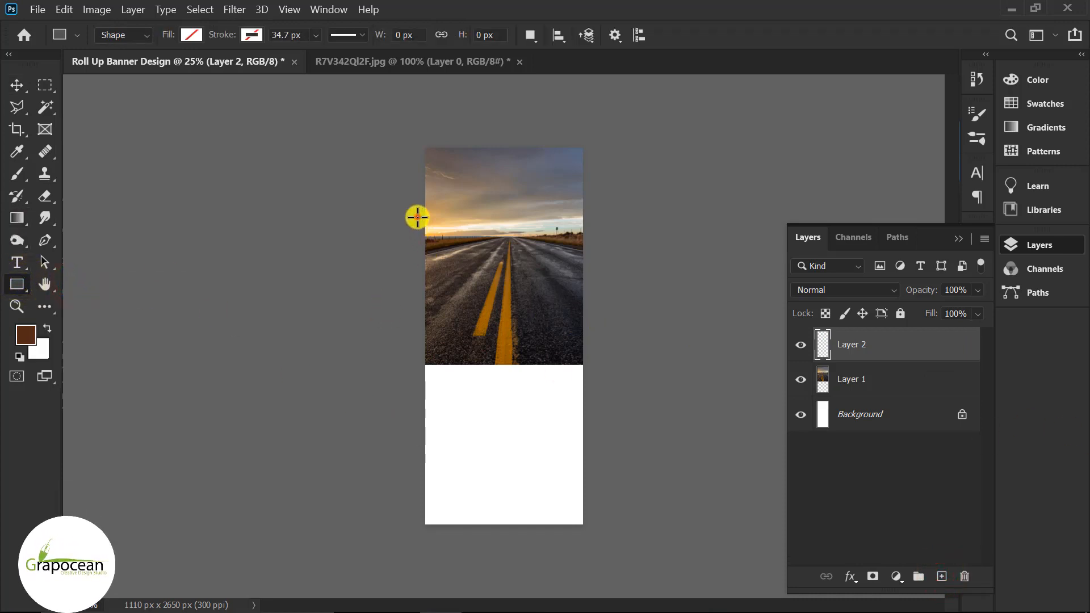
pyautogui.moveTo(417, 217); pyautogui.dragTo(593, 247)
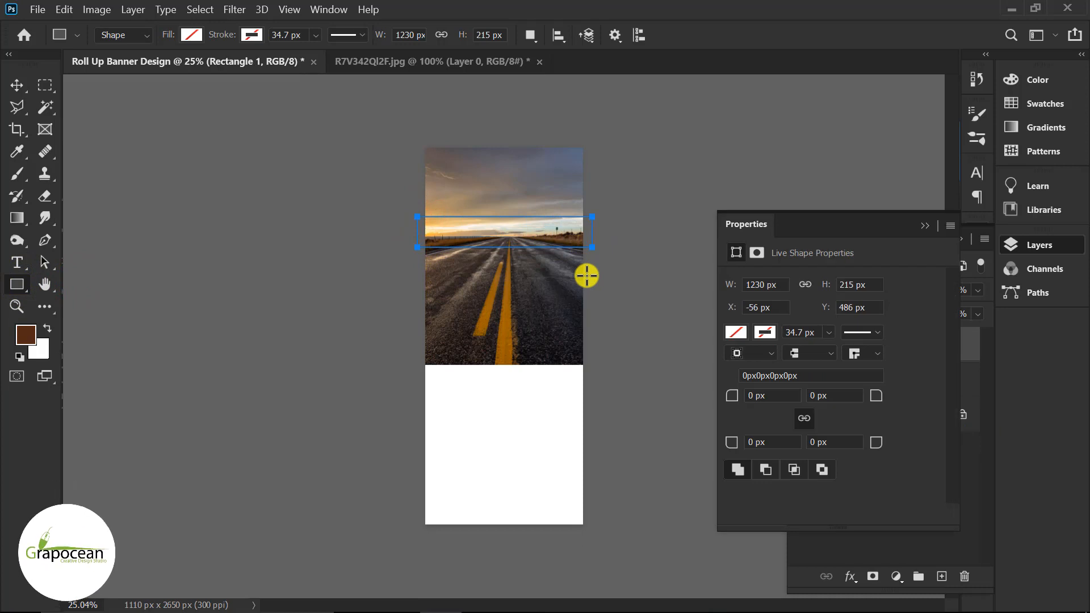
pyautogui.click(188, 36)
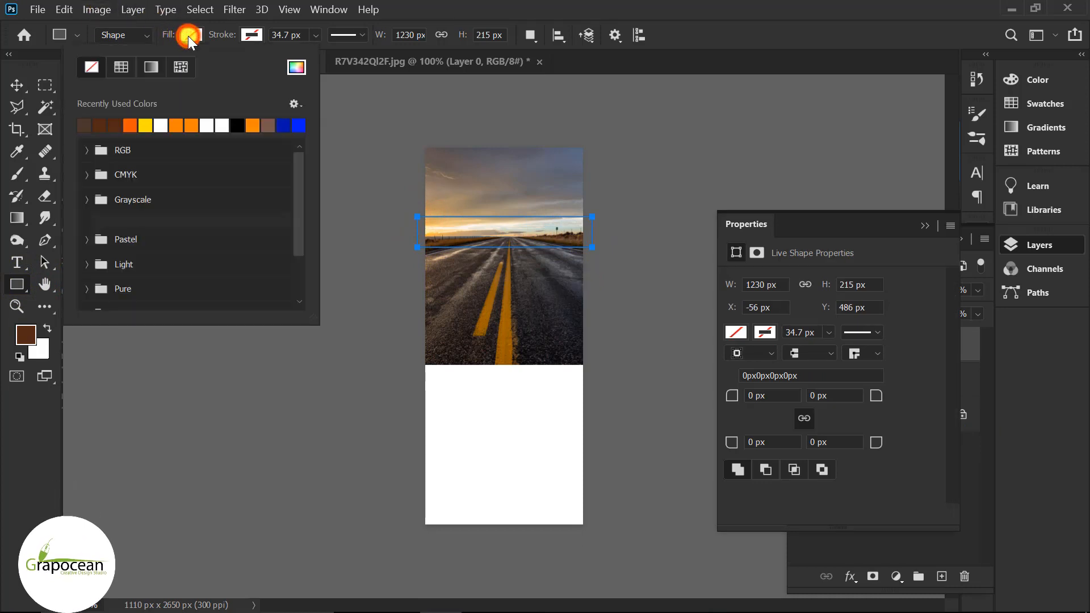
pyautogui.click(176, 125)
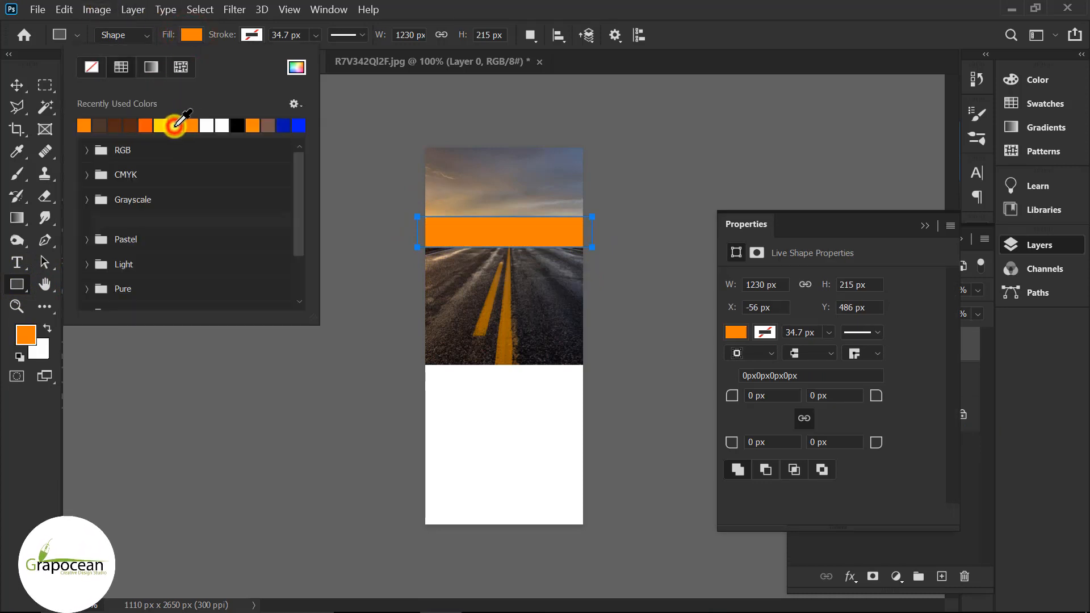
pyautogui.click(19, 83)
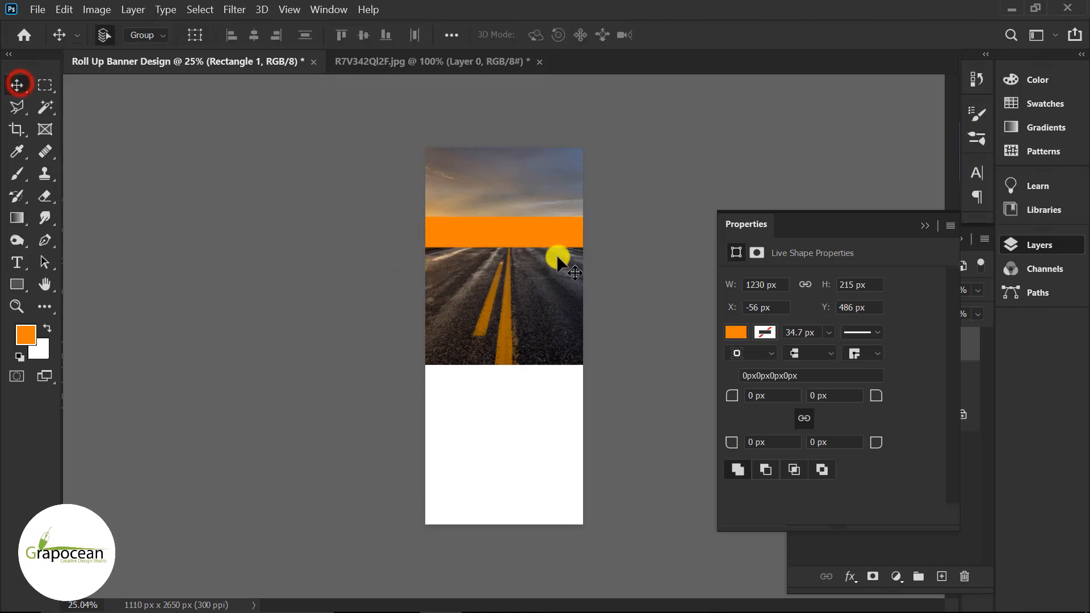
# Step: Duplicate the orange band twice, placing each copy just below the previous one
pyautogui.click(924, 225)
pyautogui.moveTo(928, 350); pyautogui.dragTo(941, 576)
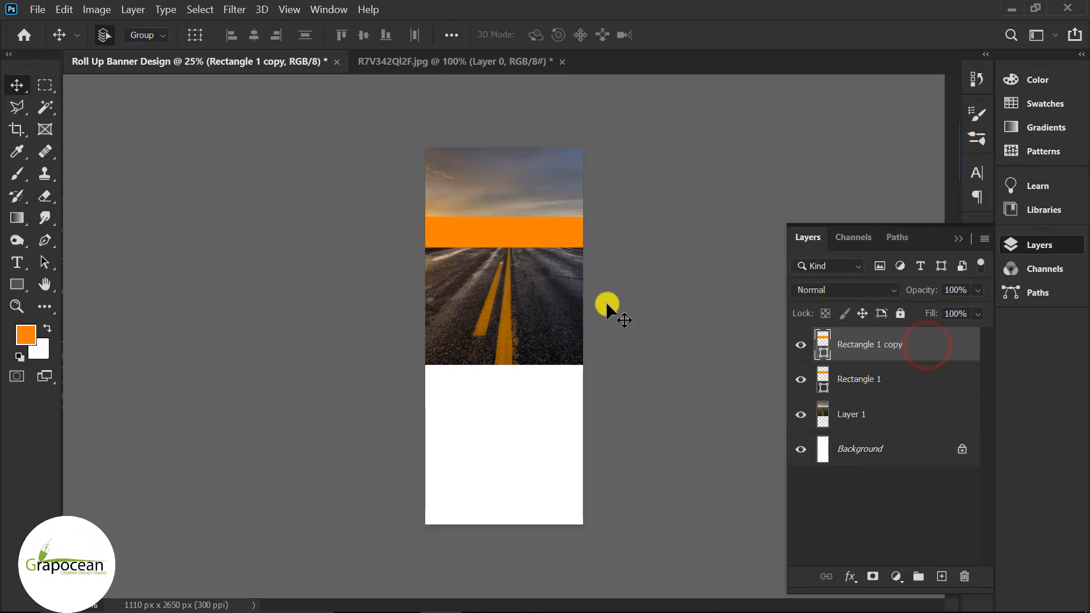
pyautogui.moveTo(520, 229); pyautogui.dragTo(529, 301)
pyautogui.hotkey('ctrl', 'z')
pyautogui.hotkey('ctrl', 'z')
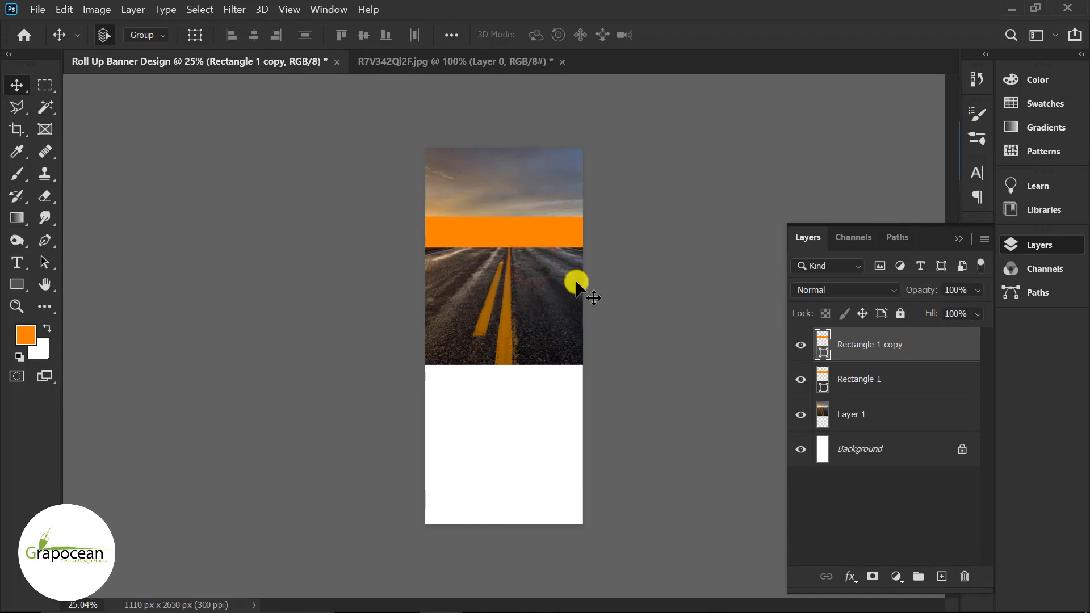
pyautogui.moveTo(540, 239); pyautogui.dragTo(538, 266)
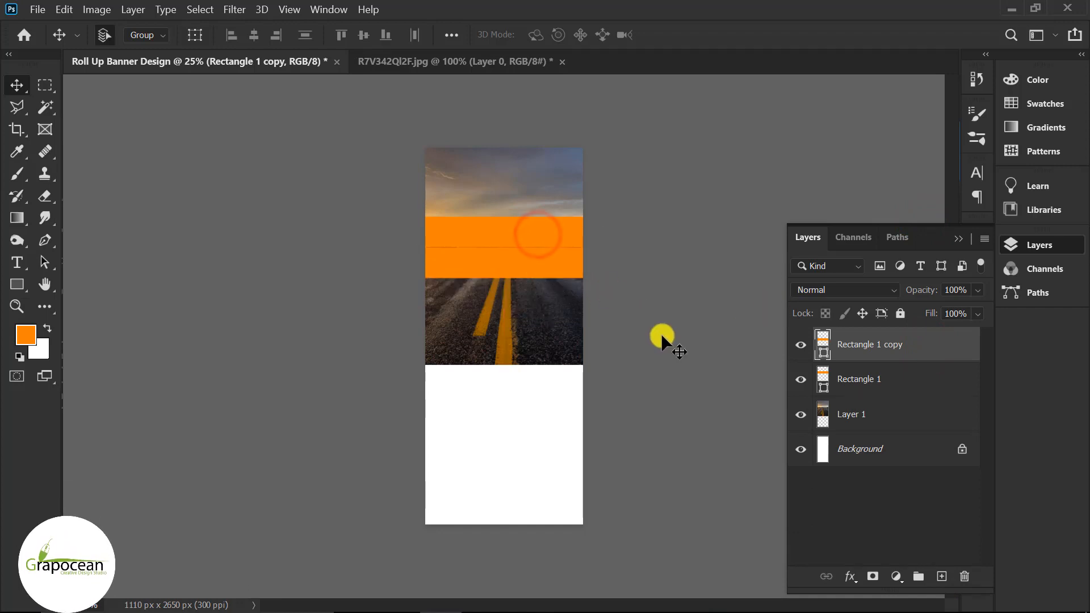
pyautogui.moveTo(936, 344); pyautogui.dragTo(941, 576)
pyautogui.moveTo(536, 269); pyautogui.dragTo(533, 300)
pyautogui.click(669, 370)
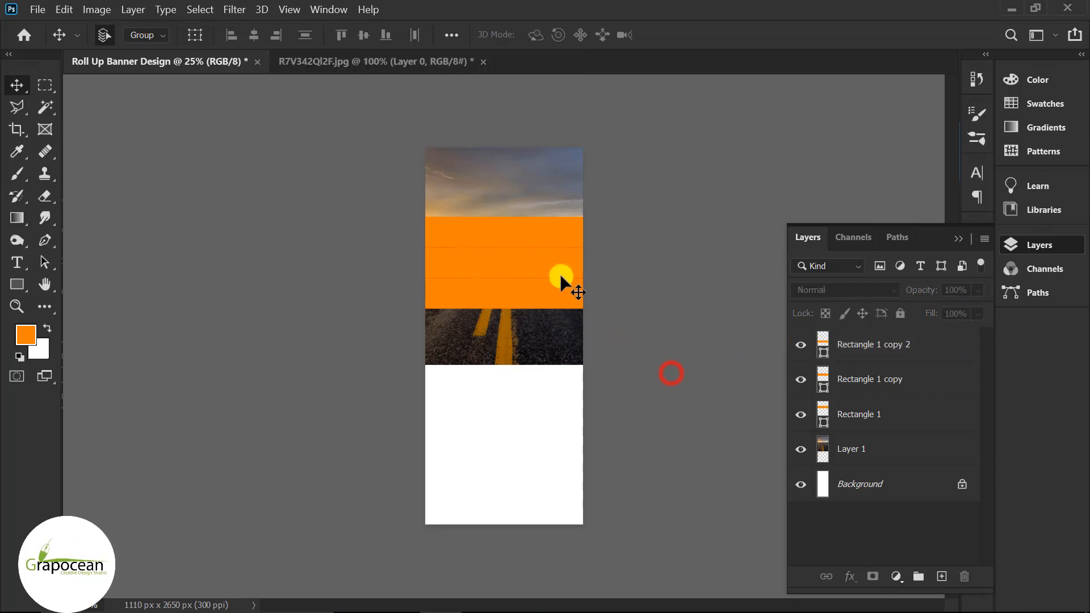
pyautogui.click(548, 230)
# Step: Mask the lowest band and apply a black-to-white gradient so it fades into the road
pyautogui.click(884, 348)
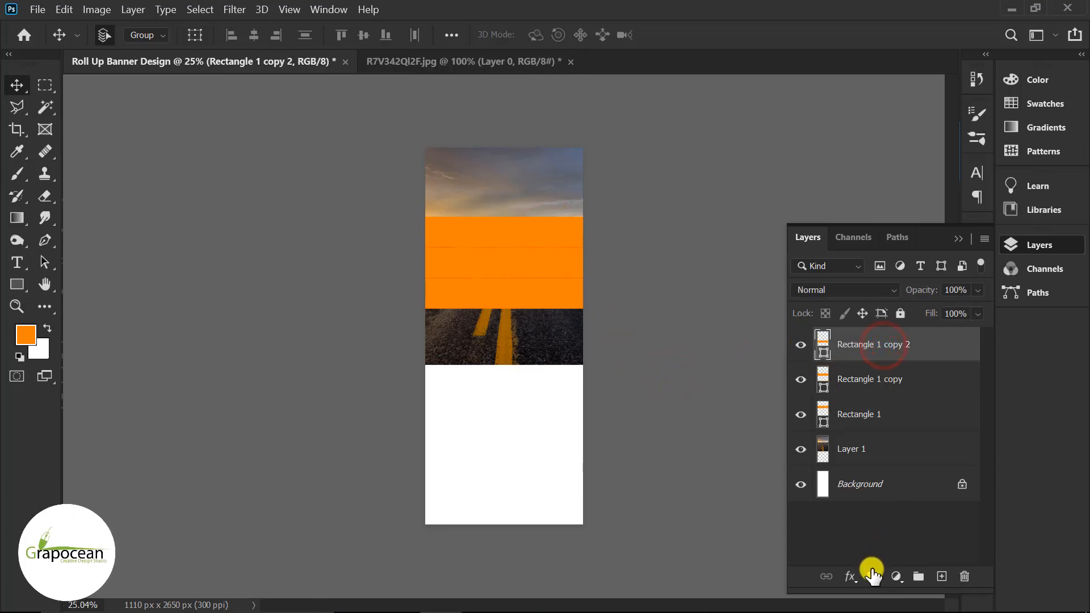
pyautogui.click(873, 577)
pyautogui.click(18, 216)
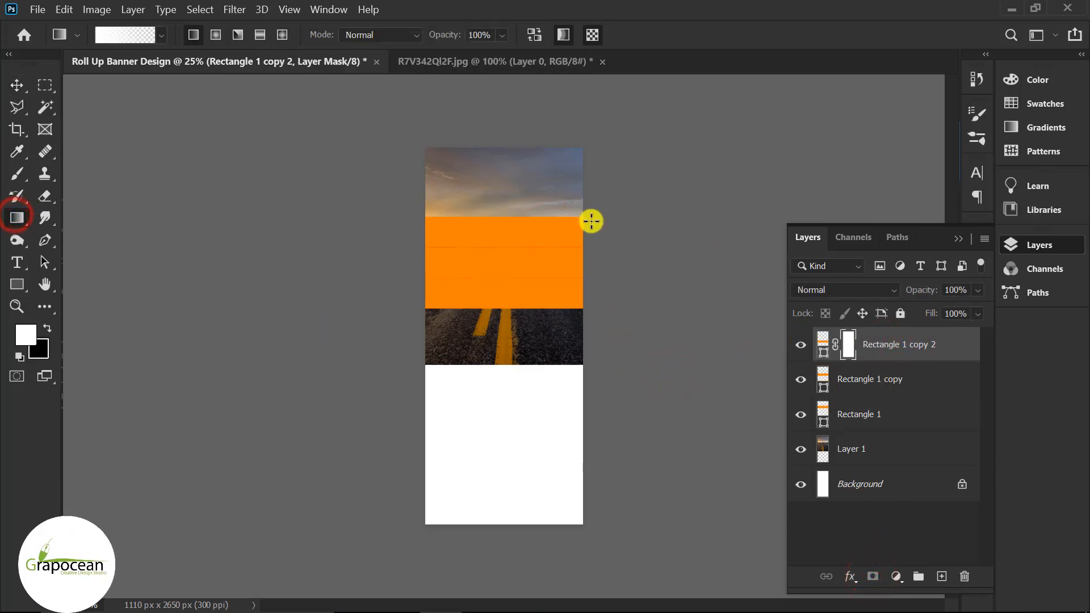
pyautogui.click(47, 327)
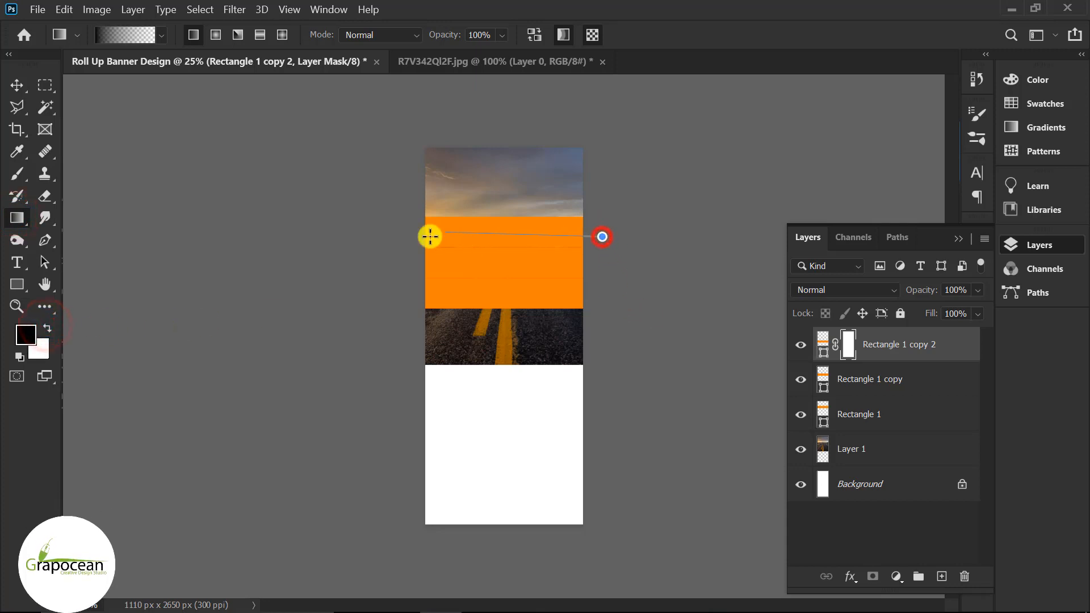
pyautogui.moveTo(430, 236); pyautogui.dragTo(406, 240)
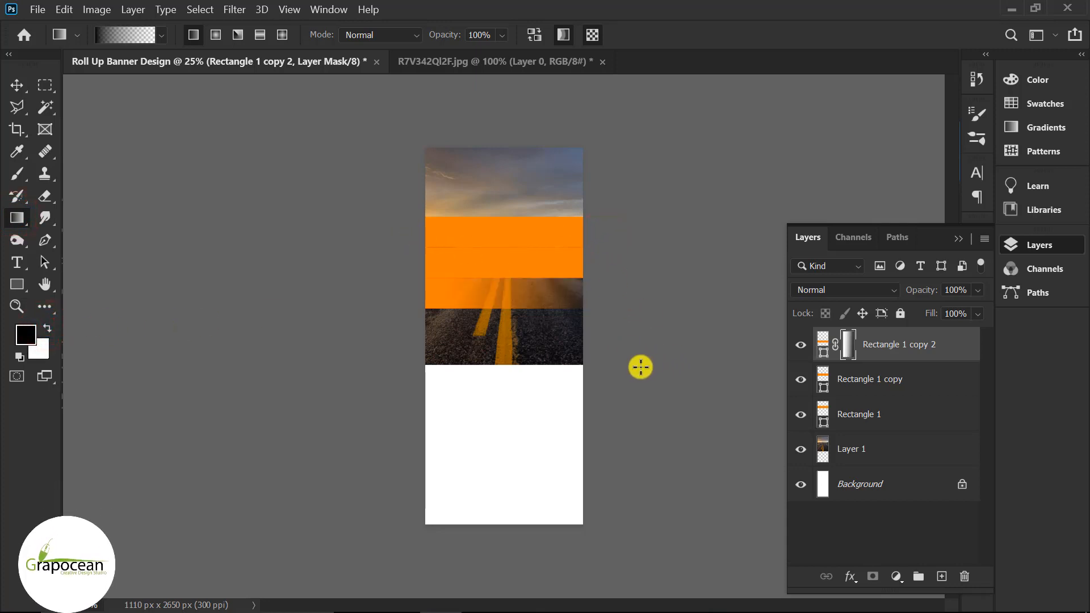
pyautogui.click(19, 86)
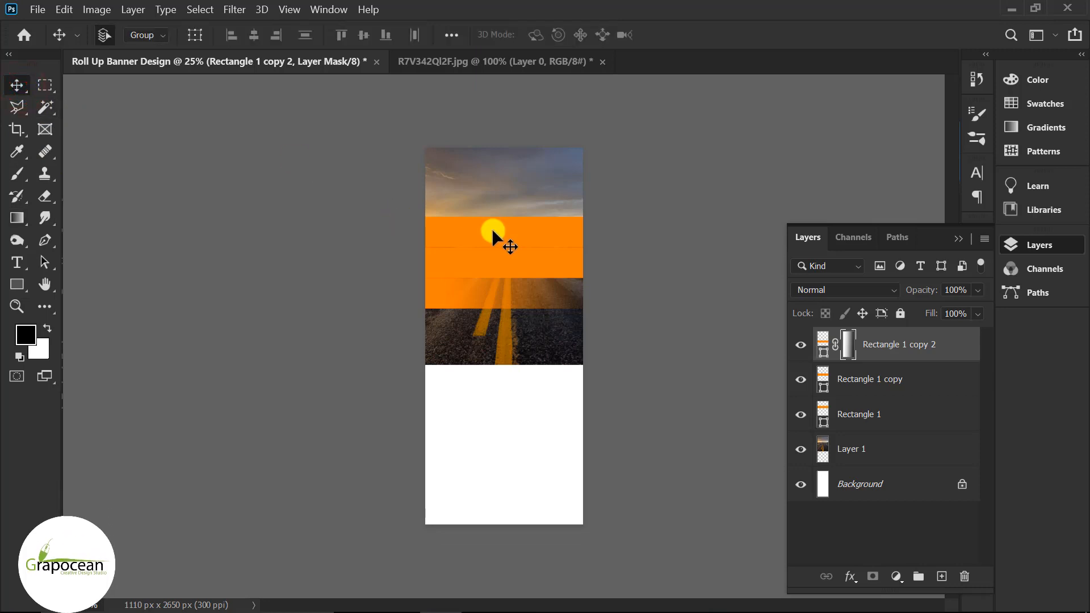
# Step: Recolour the middle band blue and fade it toward the left with a gradient mask
pyautogui.click(512, 260)
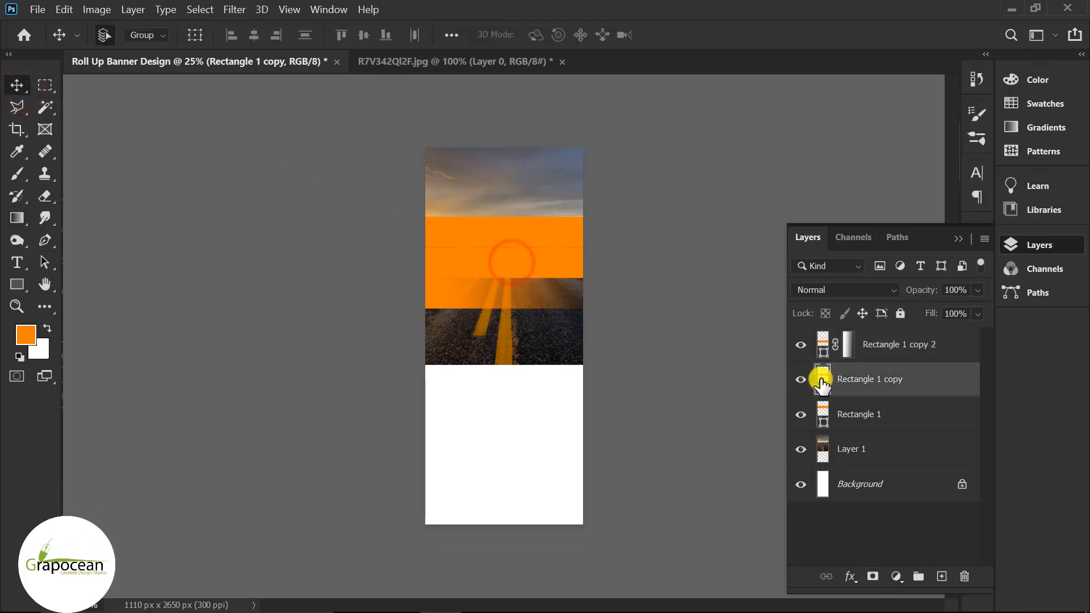
pyautogui.doubleClick(822, 382)
pyautogui.moveTo(850, 338)
pyautogui.mouseDown()
pyautogui.moveTo(854, 323)
pyautogui.moveTo(855, 350)
pyautogui.mouseUp()
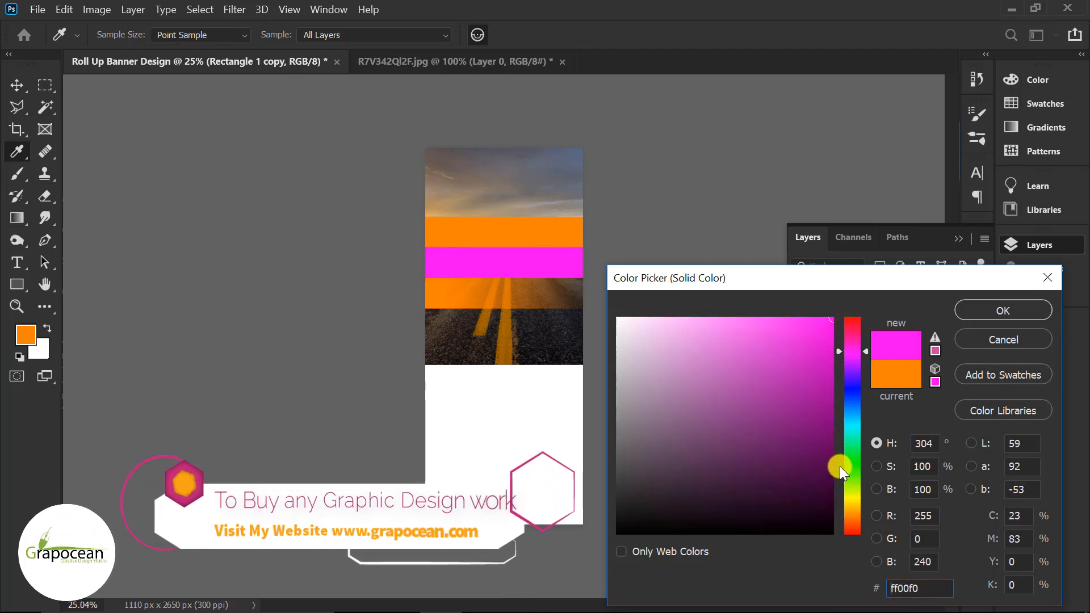
pyautogui.moveTo(857, 422); pyautogui.dragTo(857, 413)
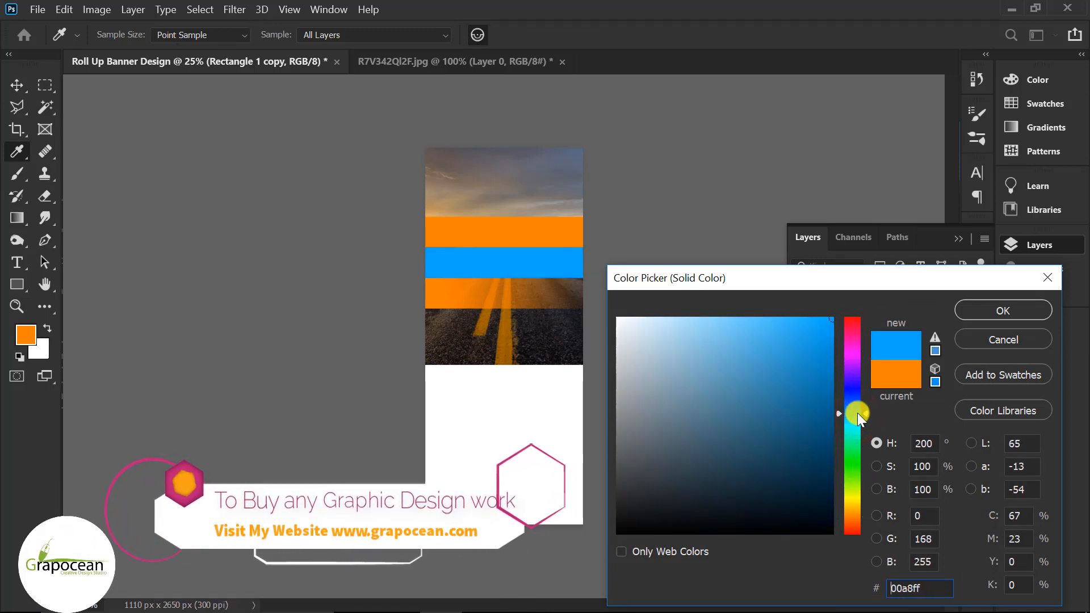
pyautogui.click(1016, 308)
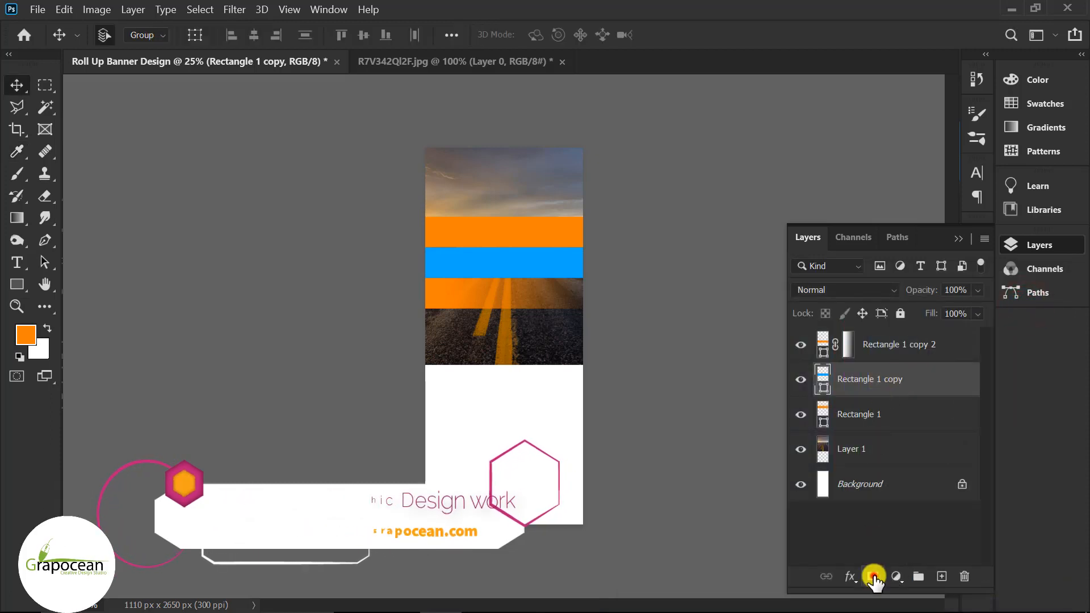
pyautogui.click(873, 577)
pyautogui.click(17, 217)
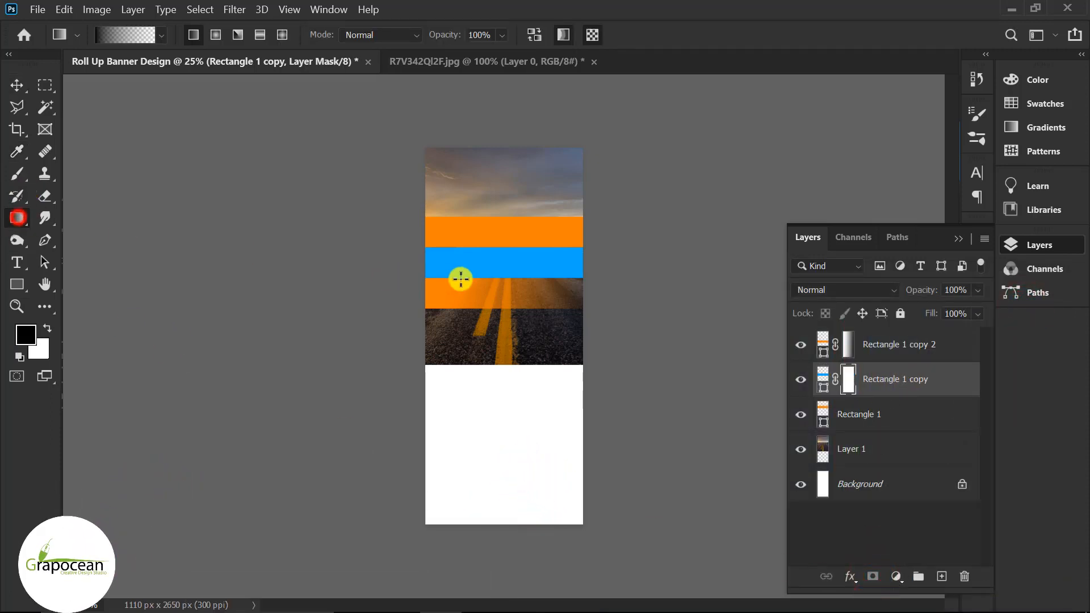
pyautogui.moveTo(511, 264); pyautogui.dragTo(536, 266)
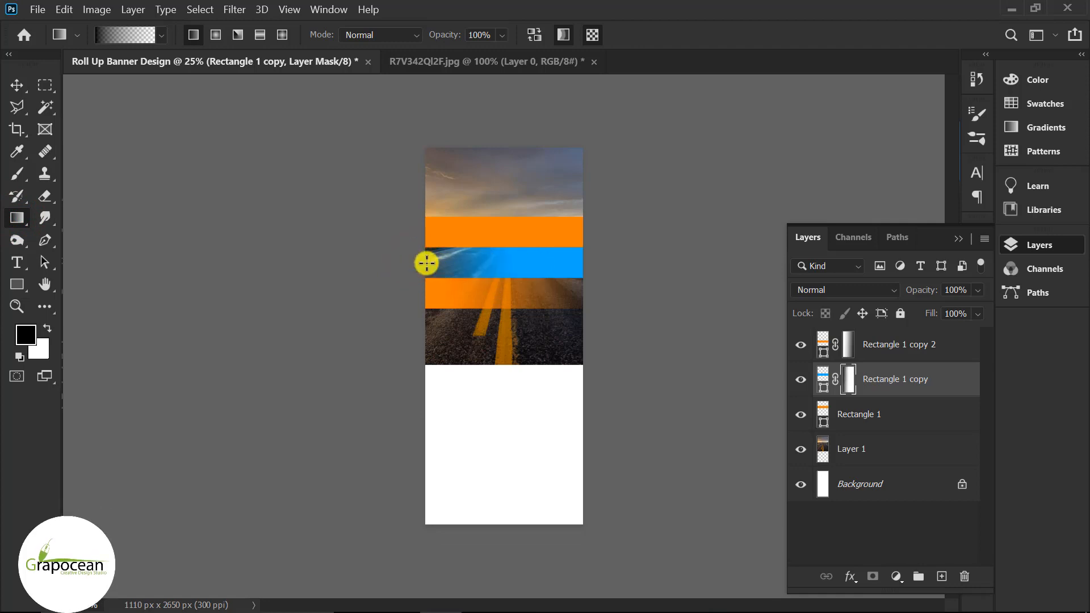
pyautogui.click(17, 84)
# Step: Recolour the top band purple (9600ff) and fade its right end with a gradient mask
pyautogui.click(546, 234)
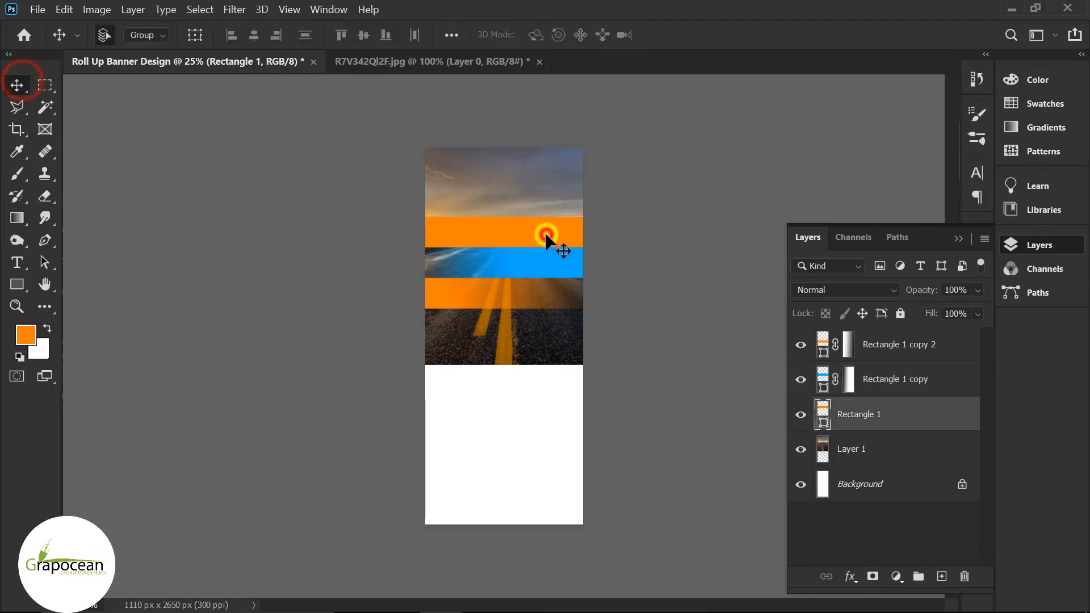
pyautogui.doubleClick(822, 413)
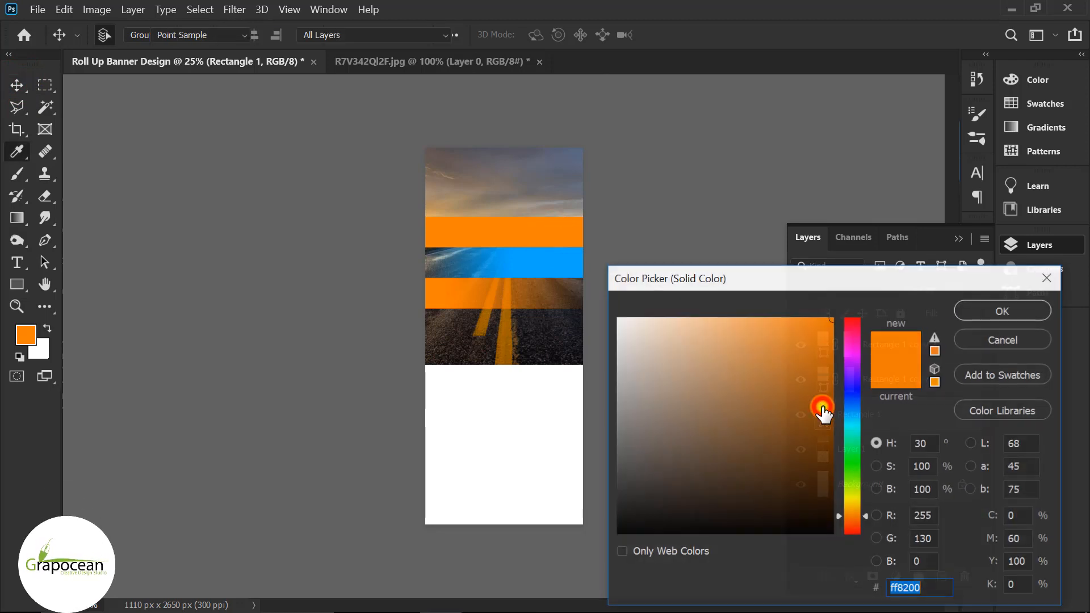
pyautogui.moveTo(857, 360); pyautogui.dragTo(853, 369)
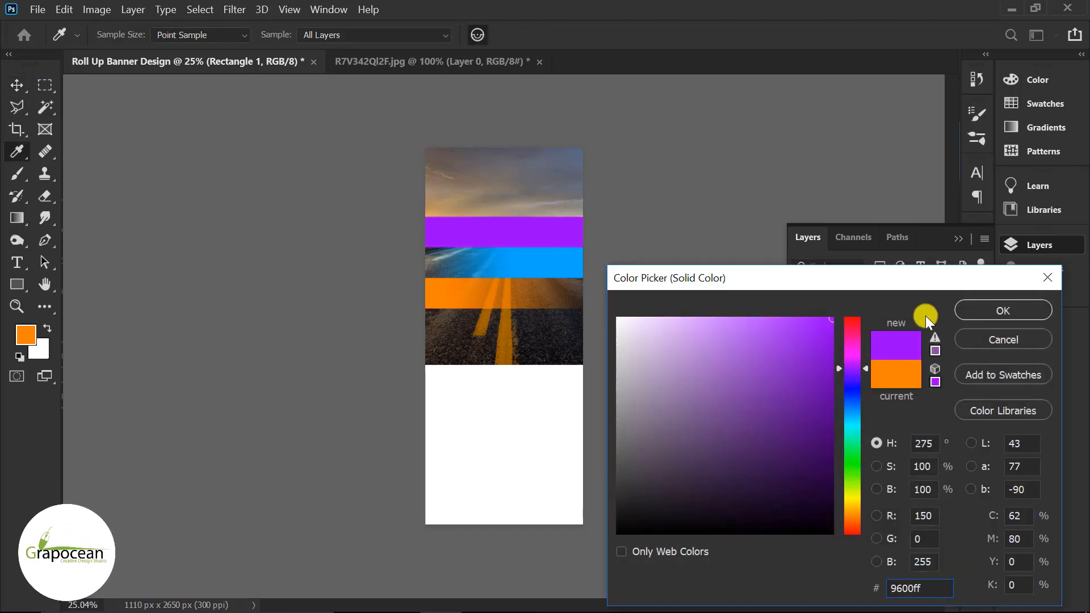
pyautogui.click(1000, 310)
pyautogui.click(874, 570)
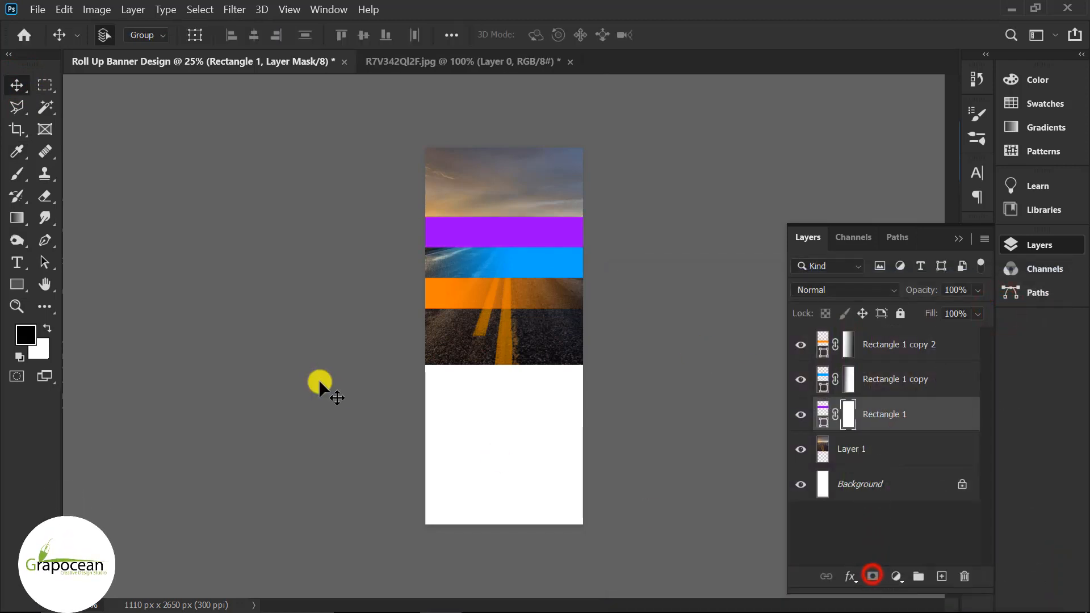
pyautogui.click(17, 217)
pyautogui.moveTo(512, 227); pyautogui.dragTo(601, 229)
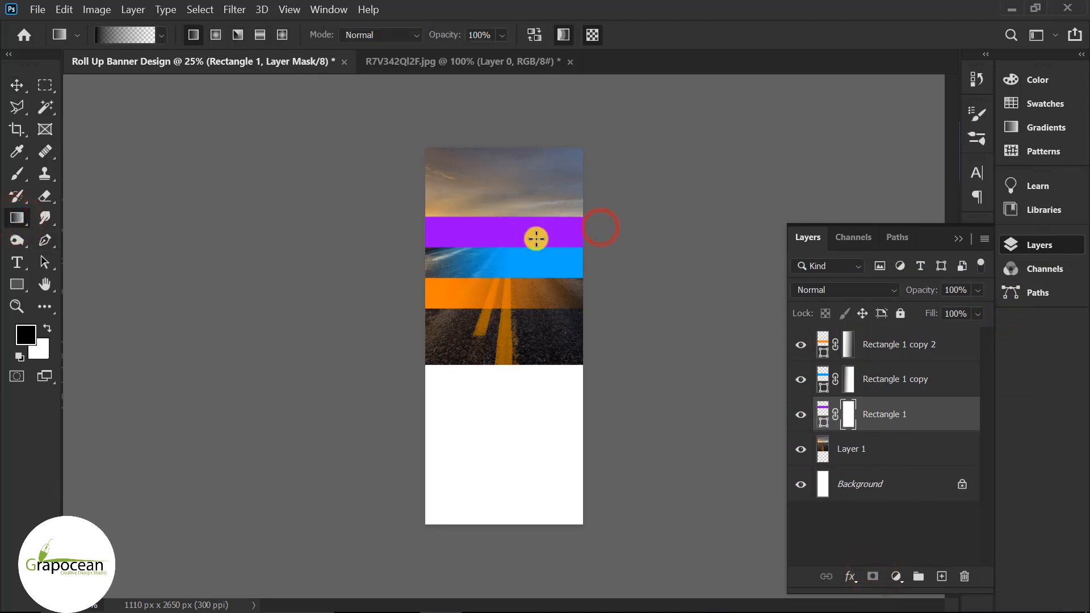
pyautogui.moveTo(536, 238); pyautogui.dragTo(619, 232)
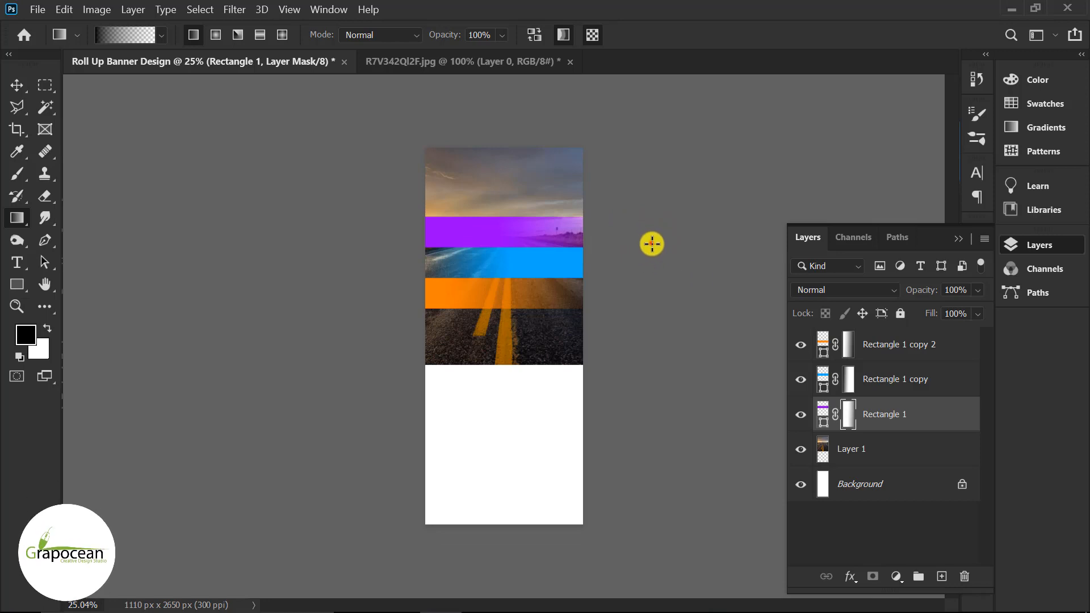
pyautogui.moveTo(651, 243); pyautogui.dragTo(564, 245)
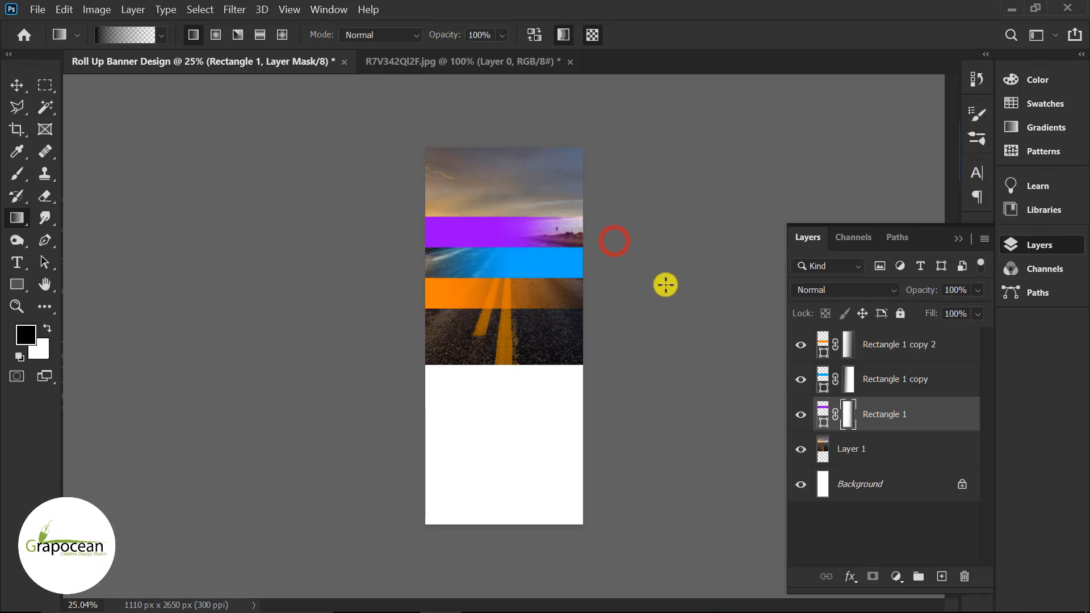
# Step: Try a first pen path on a new layer, then delete the unused Layer 2
pyautogui.click(20, 85)
pyautogui.scroll(2, 591, 243)
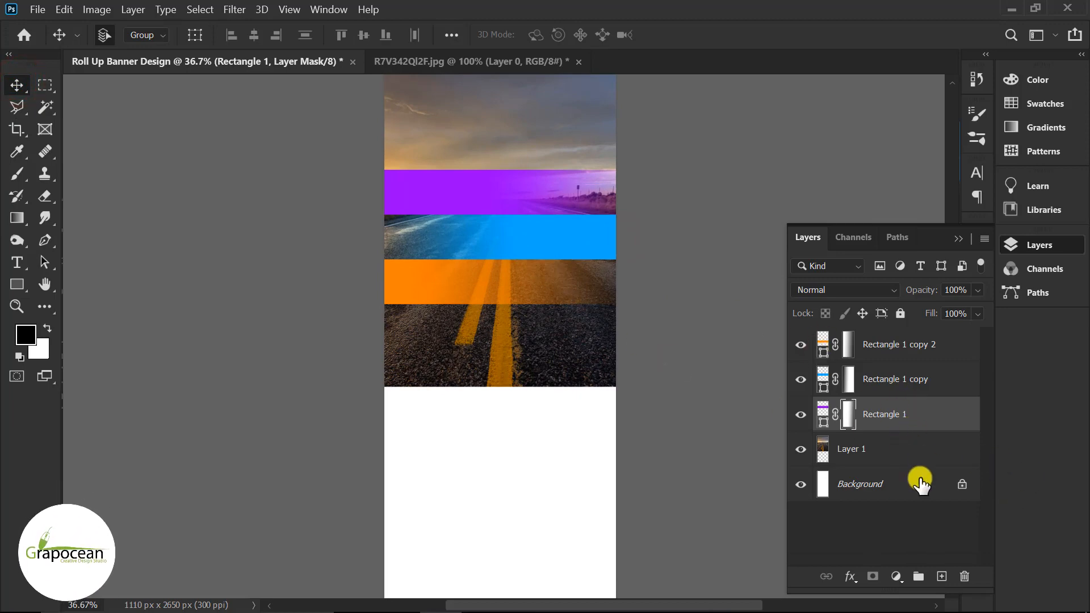
pyautogui.click(941, 577)
pyautogui.press('p')
pyautogui.scroll(4, 417, 218)
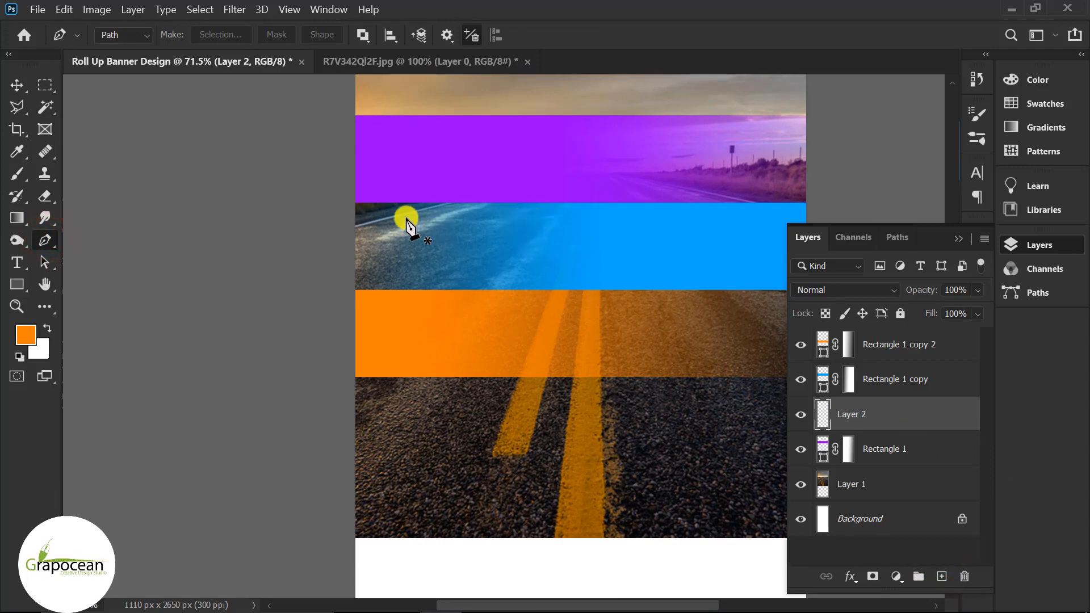
pyautogui.click(354, 212)
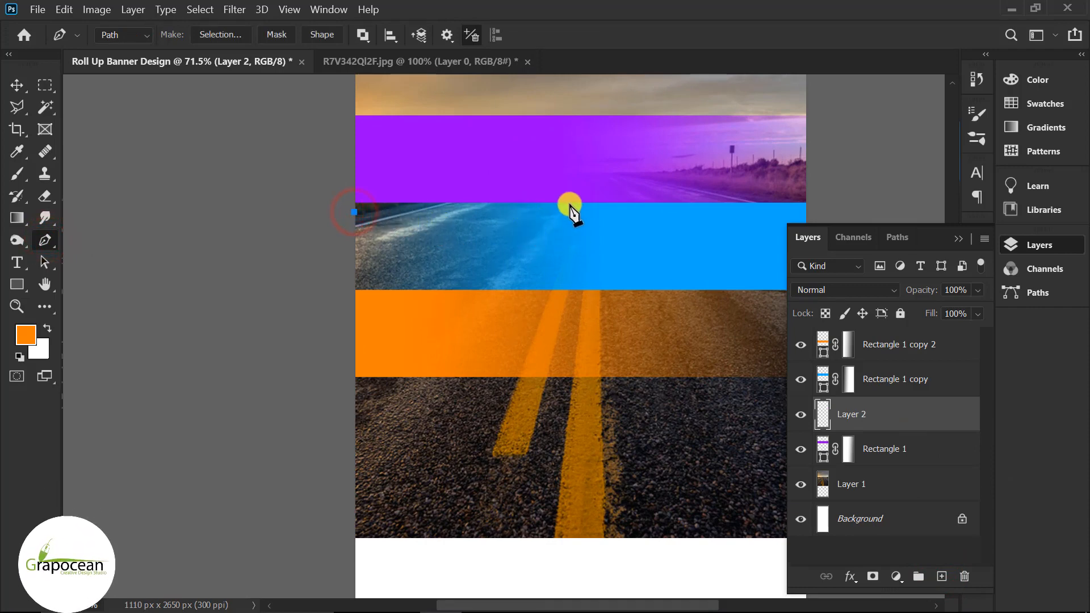
pyautogui.click(356, 204)
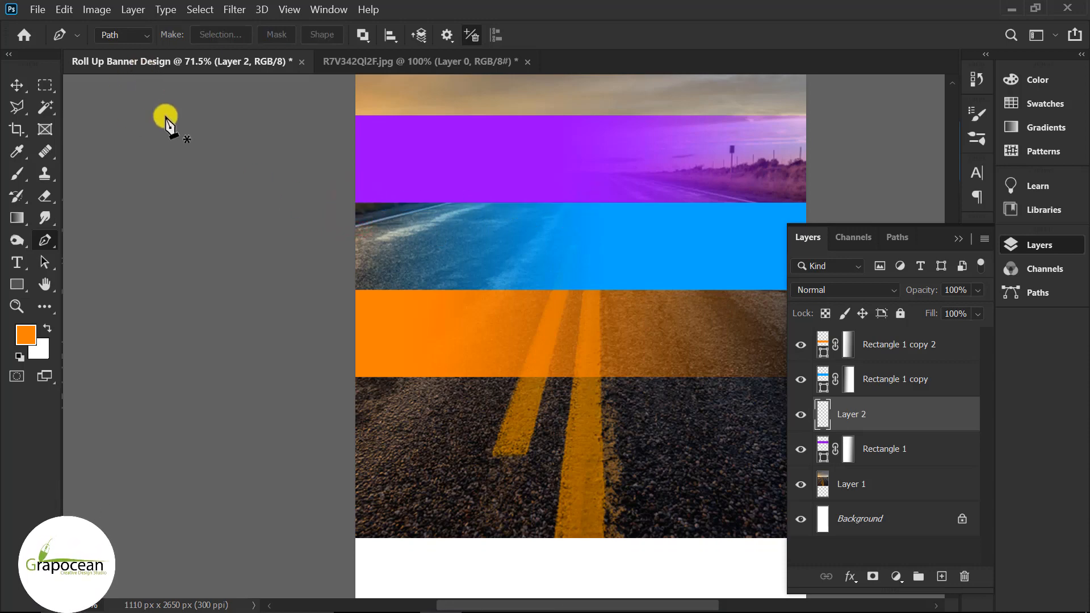
pyautogui.click(17, 85)
pyautogui.scroll(-4, 244, 349)
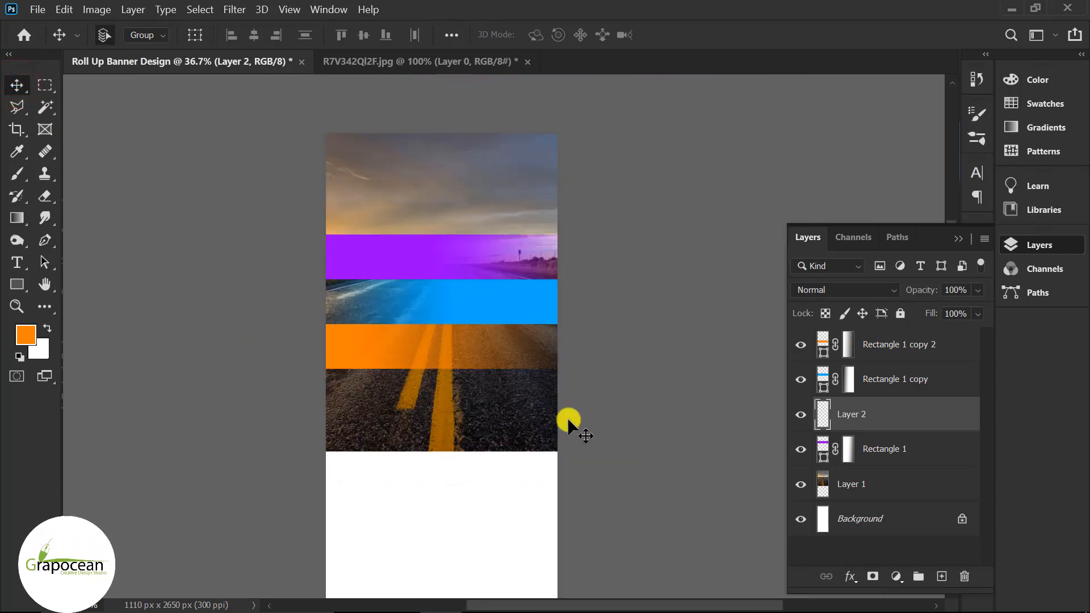
pyautogui.press('Delete')
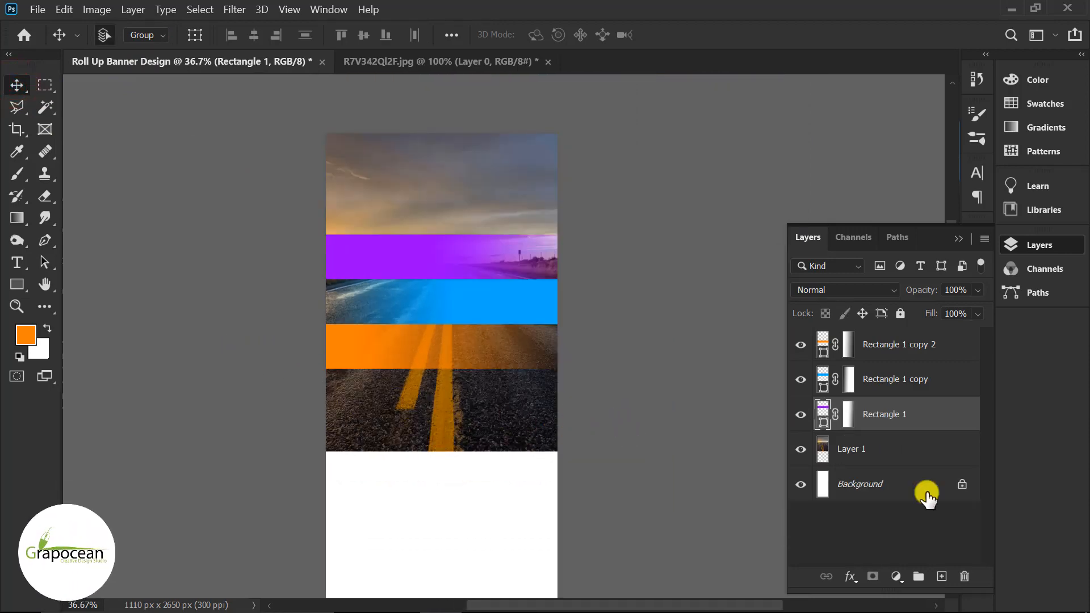
# Step: Draw a Shape-mode pen line, no fill and 34.7 px black stroke, along the purple–blue seam; move Shape 1 to top
pyautogui.click(942, 577)
pyautogui.click(45, 244)
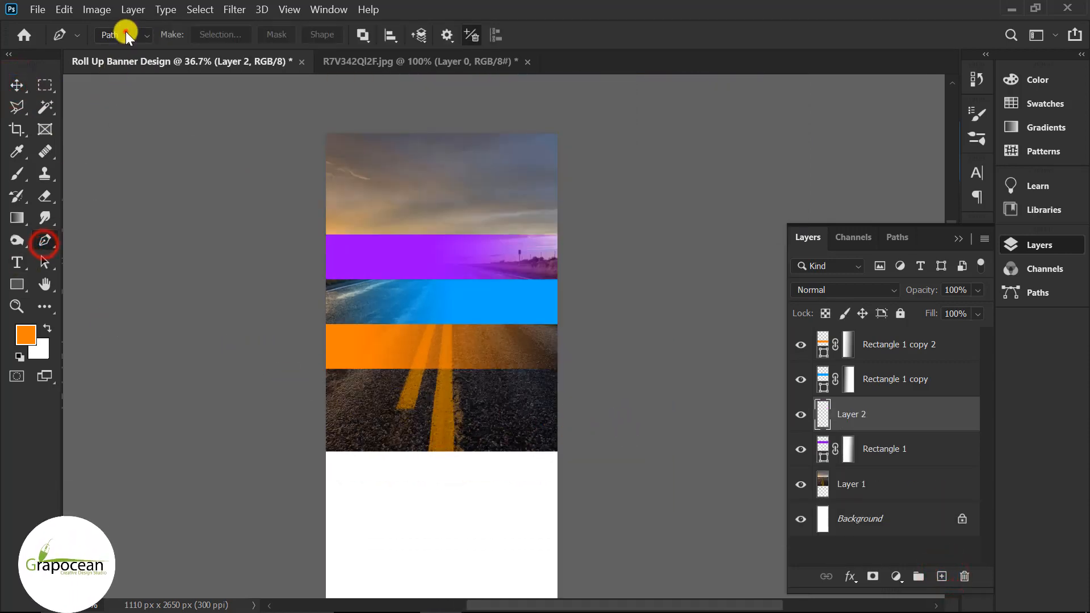
pyautogui.click(124, 34)
pyautogui.click(125, 54)
pyautogui.scroll(5, 318, 274)
pyautogui.scroll(3, 318, 274)
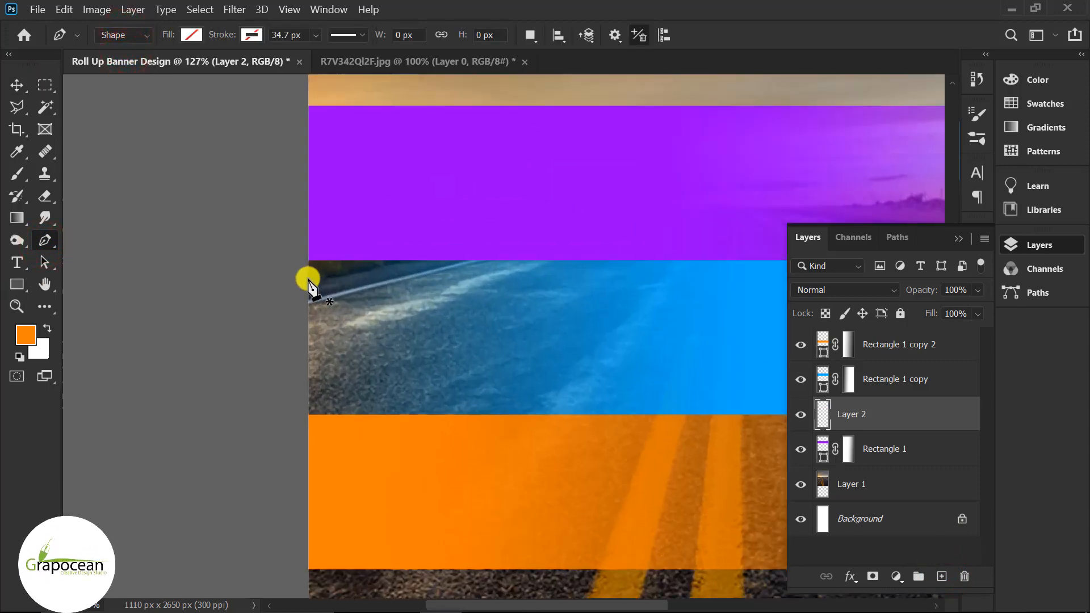
pyautogui.click(310, 278)
pyautogui.scroll(-3, 384, 297)
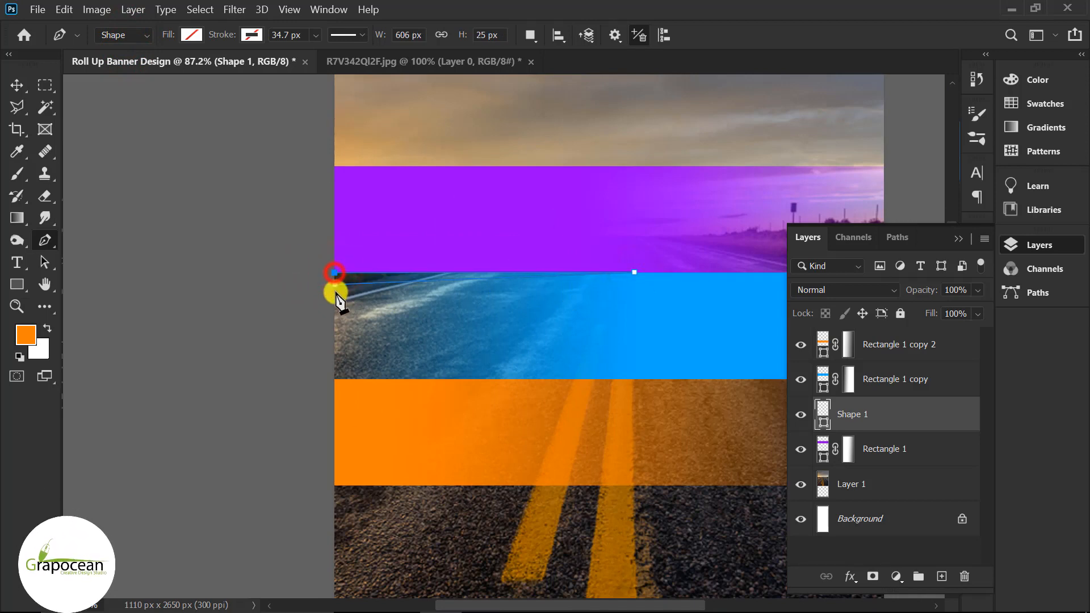
pyautogui.click(192, 35)
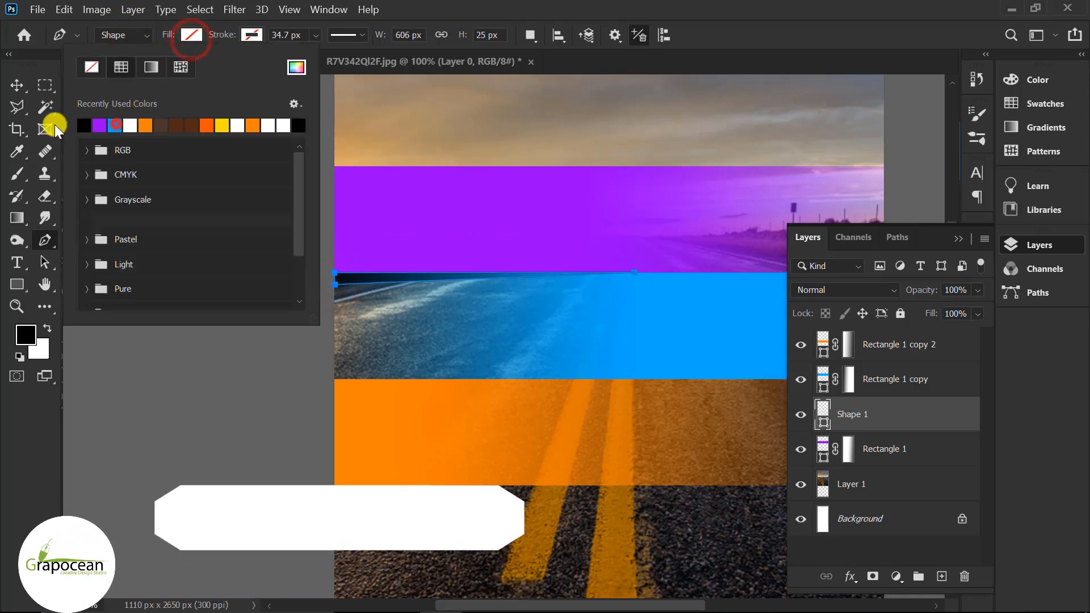
pyautogui.click(17, 86)
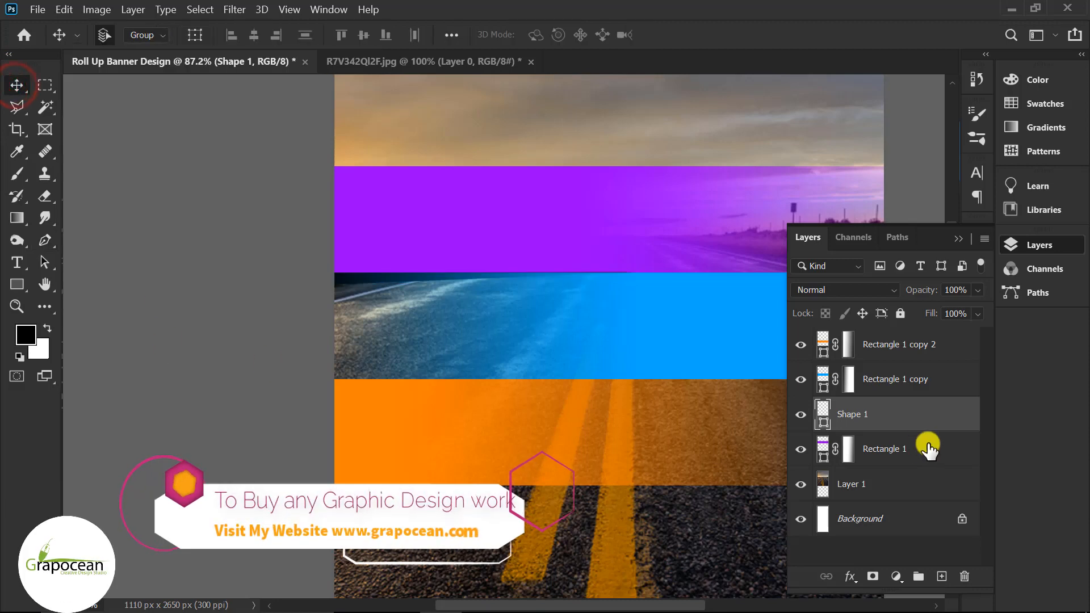
pyautogui.moveTo(912, 416)
pyautogui.mouseDown()
pyautogui.moveTo(900, 453)
pyautogui.moveTo(913, 460)
pyautogui.moveTo(881, 342)
pyautogui.mouseUp()
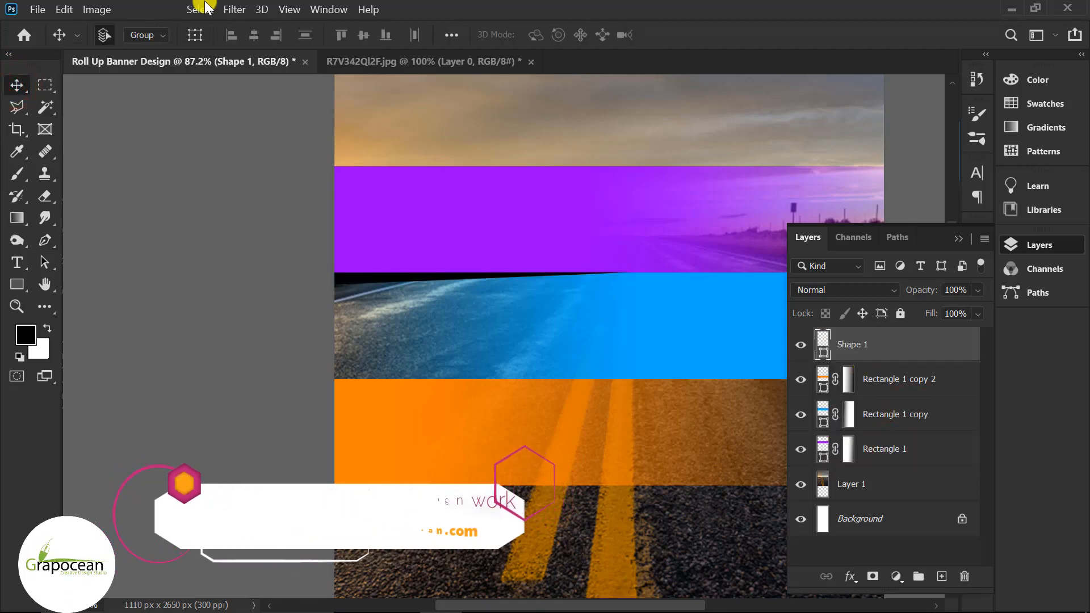
# Step: Apply Filter > Blur > Gaussian Blur to Shape 1 with a 5.0-pixel radius
pyautogui.click(231, 9)
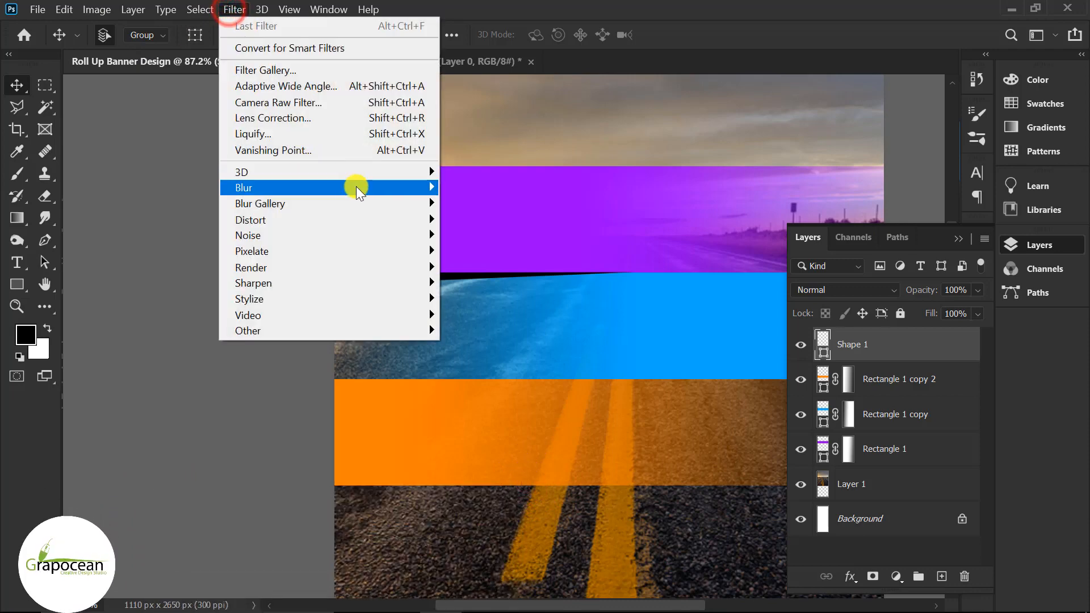
pyautogui.click(493, 253)
pyautogui.click(586, 254)
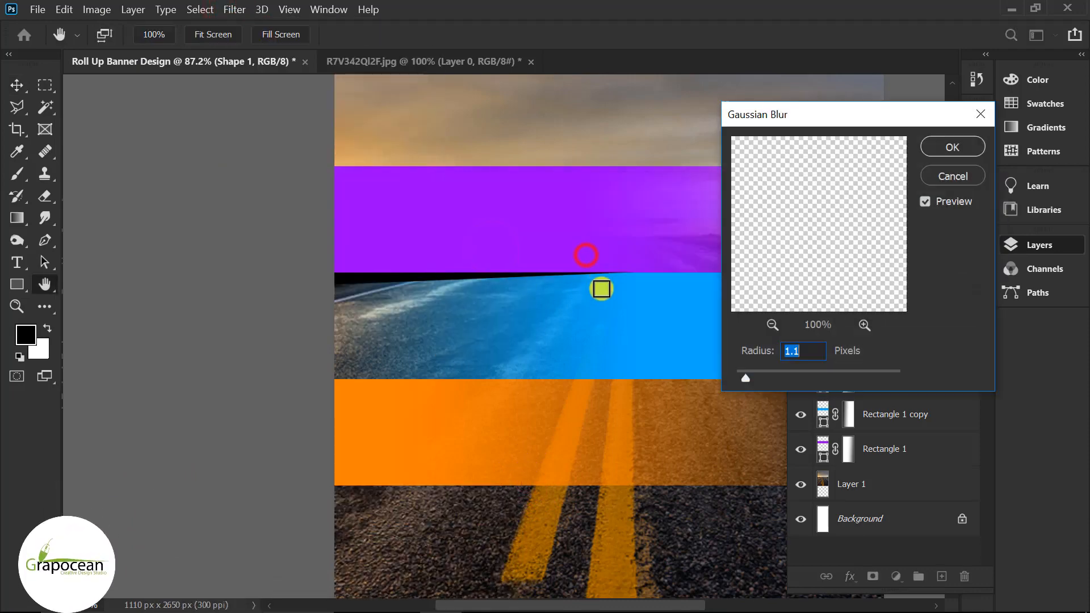
pyautogui.moveTo(745, 378); pyautogui.dragTo(774, 372)
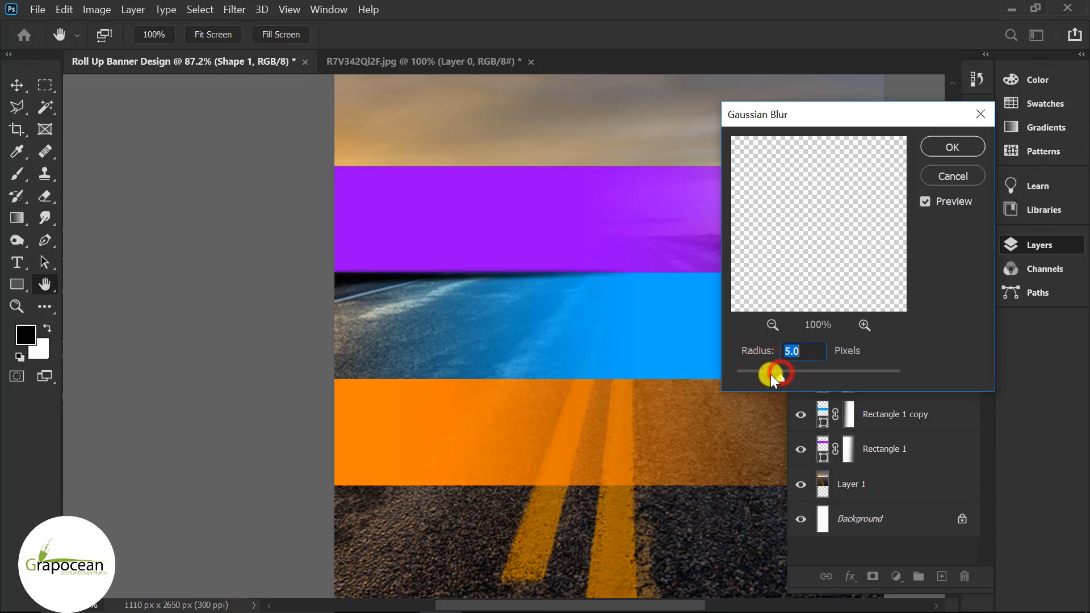
# Step: Apply the blur, then duplicate the line, flip it horizontally and place it under the blue band
pyautogui.click(954, 146)
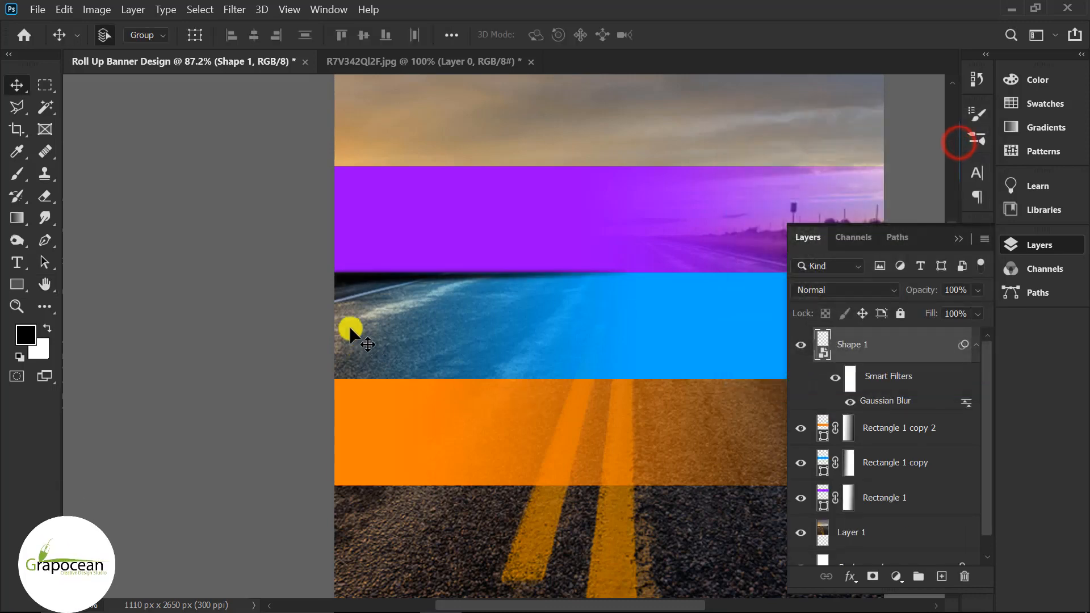
pyautogui.scroll(-4, 349, 330)
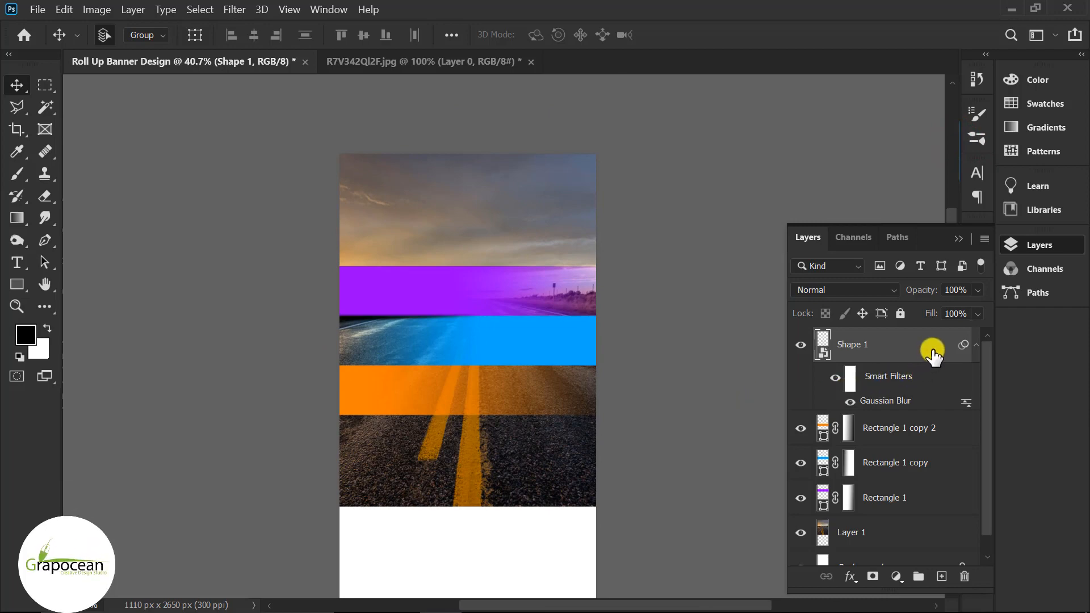
pyautogui.moveTo(933, 355); pyautogui.dragTo(942, 577)
pyautogui.moveTo(405, 322); pyautogui.dragTo(531, 363)
pyautogui.hotkey('ctrl', 't')
pyautogui.click(614, 269)
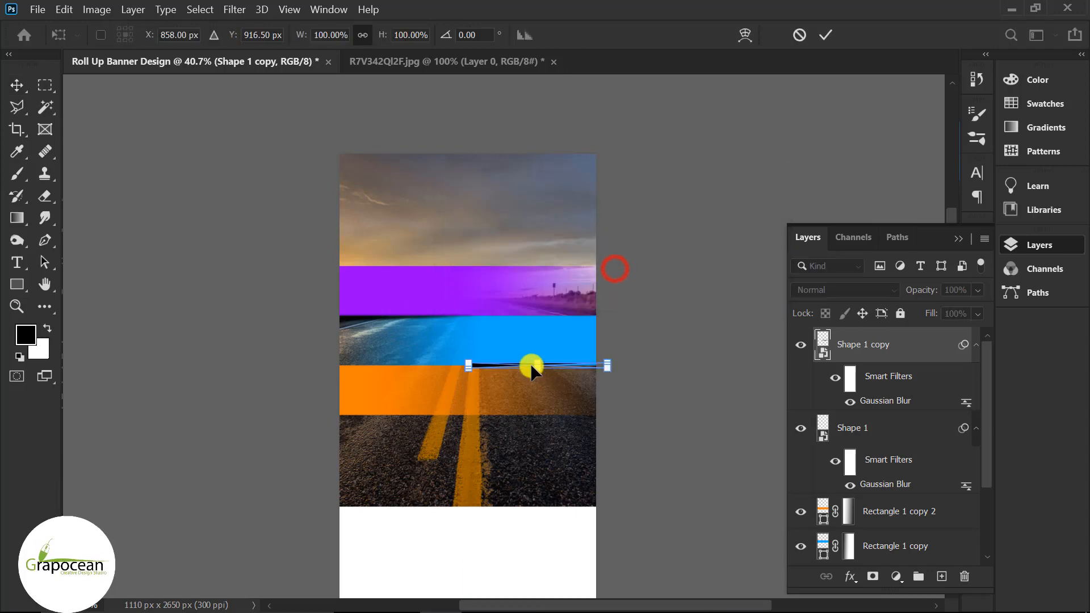
pyautogui.rightClick(525, 369)
pyautogui.click(585, 341)
pyautogui.click(824, 37)
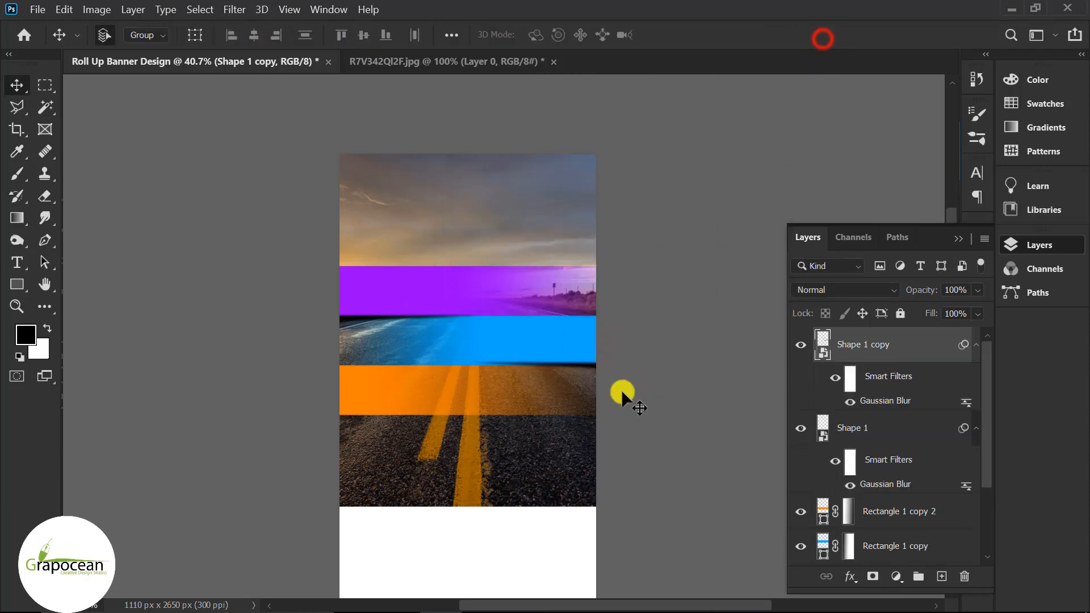
pyautogui.scroll(4, 590, 369)
pyautogui.moveTo(574, 361); pyautogui.dragTo(571, 359)
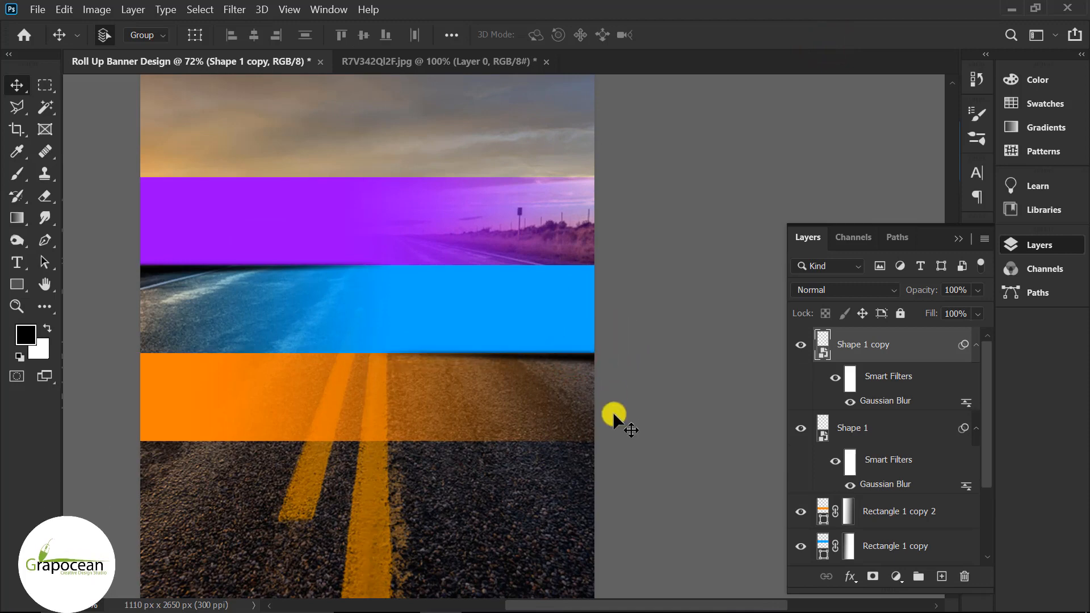
pyautogui.scroll(-3, 612, 414)
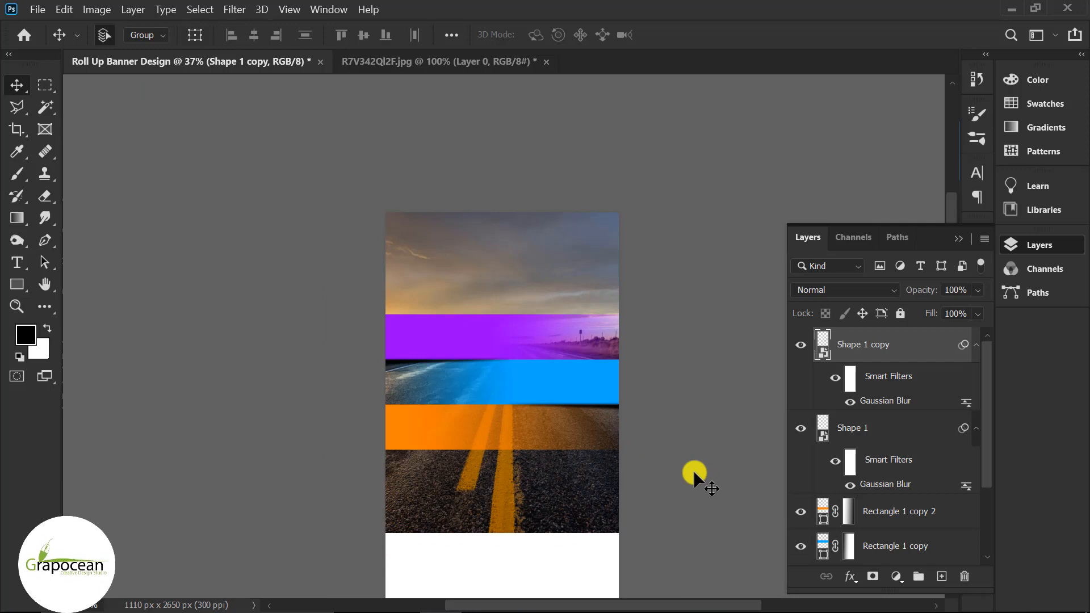
# Step: Duplicate the copy again, flip it horizontally and place it along the orange band's bottom
pyautogui.moveTo(925, 353); pyautogui.dragTo(941, 576)
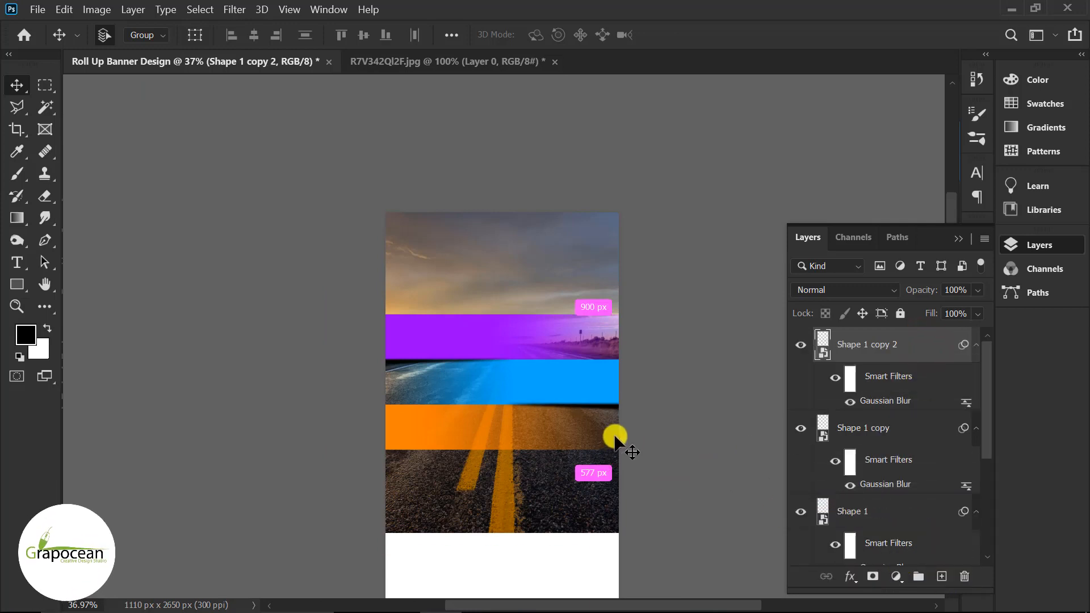
pyautogui.hotkey('ctrl', 't')
pyautogui.click(624, 270)
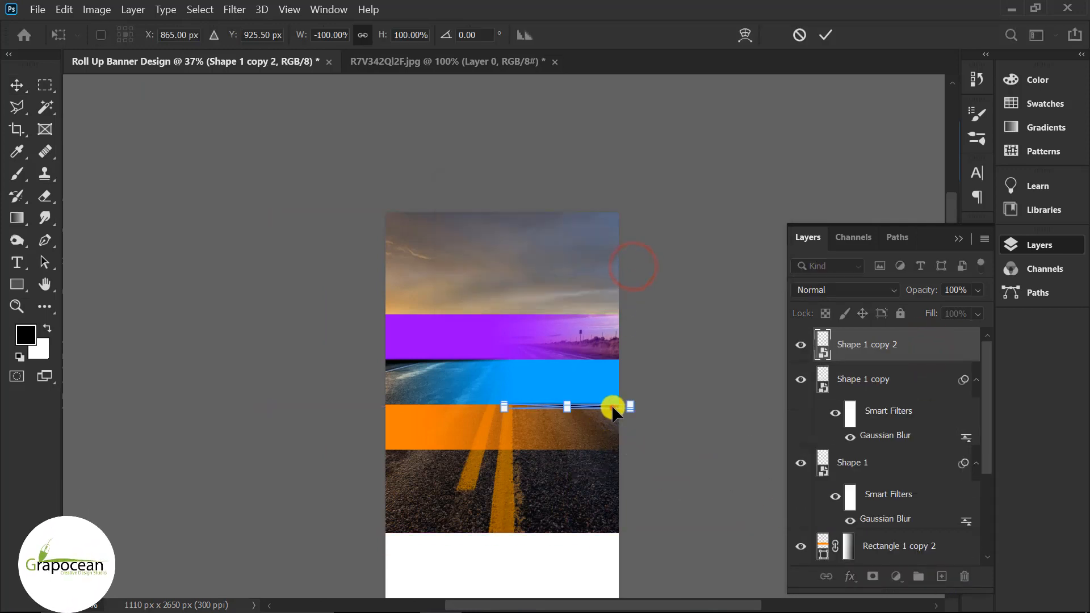
pyautogui.moveTo(611, 407); pyautogui.dragTo(490, 451)
pyautogui.rightClick(489, 451)
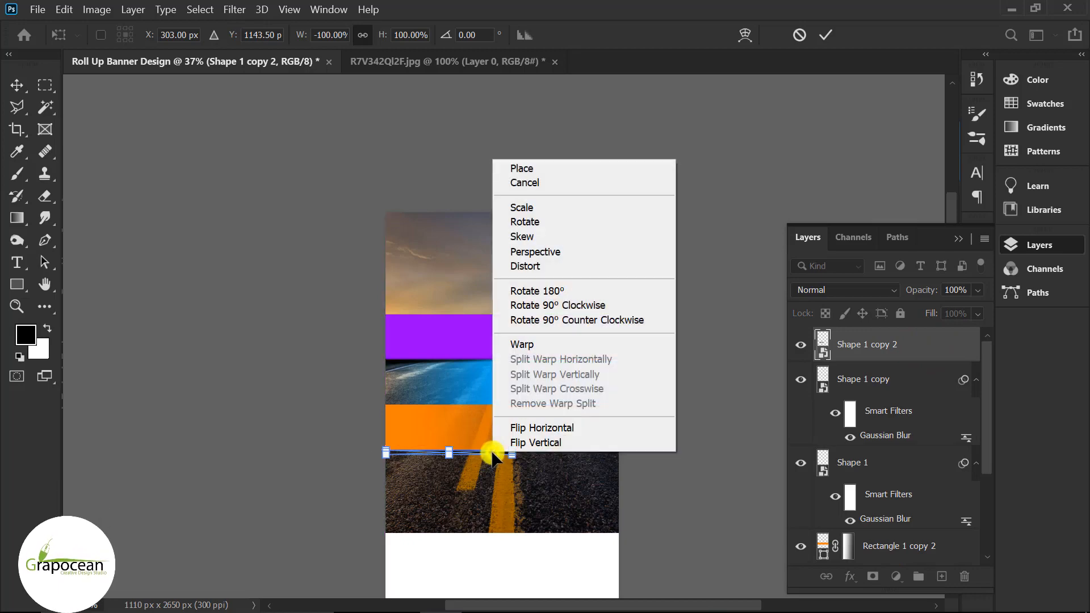
pyautogui.click(560, 427)
pyautogui.click(826, 34)
pyautogui.scroll(5, 445, 503)
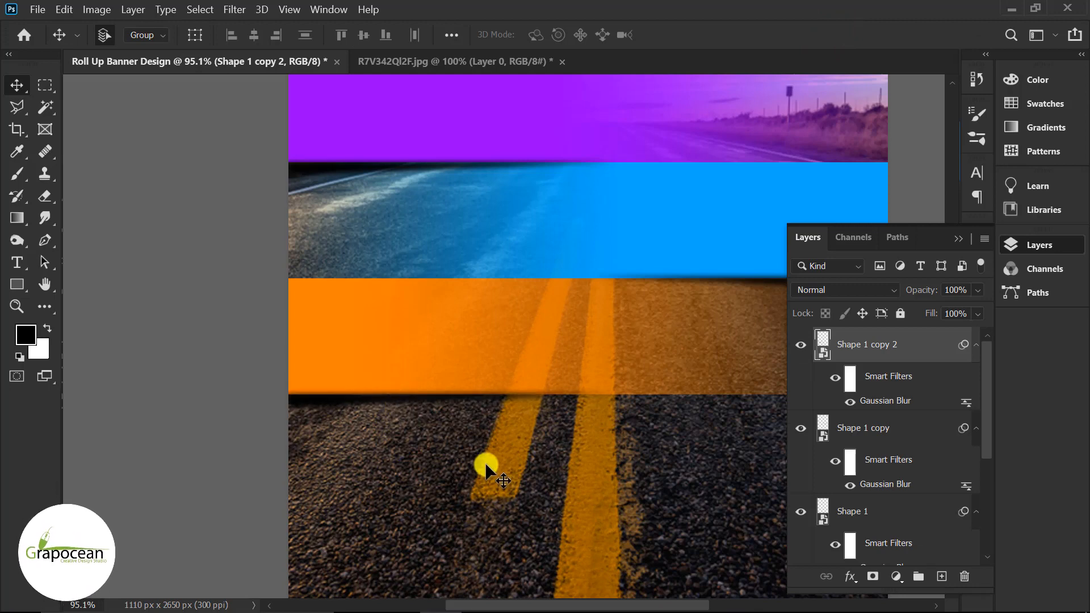
pyautogui.scroll(-5, 485, 459)
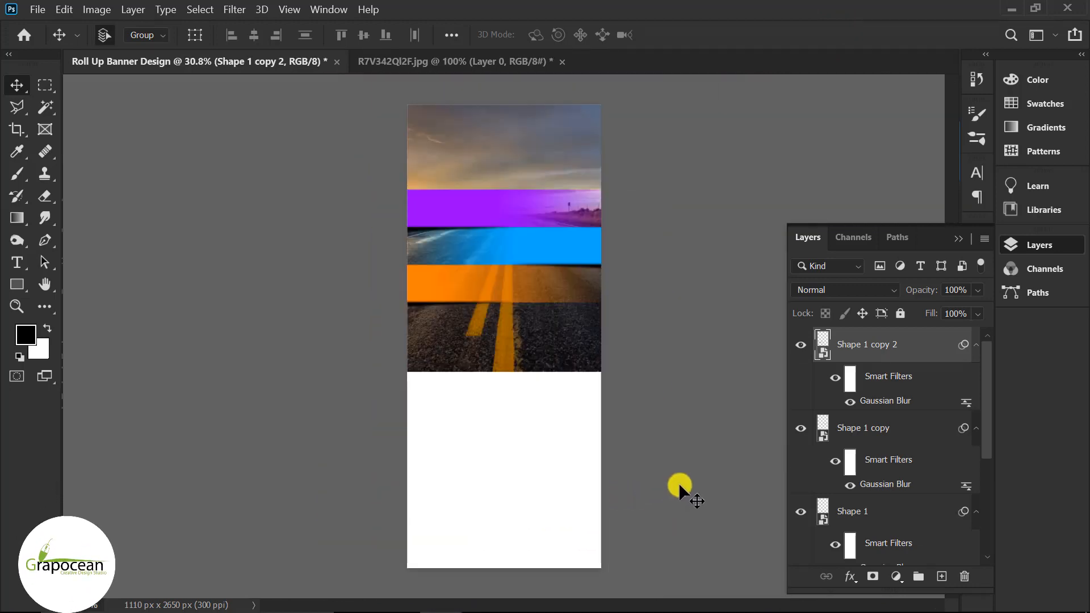
pyautogui.click(679, 483)
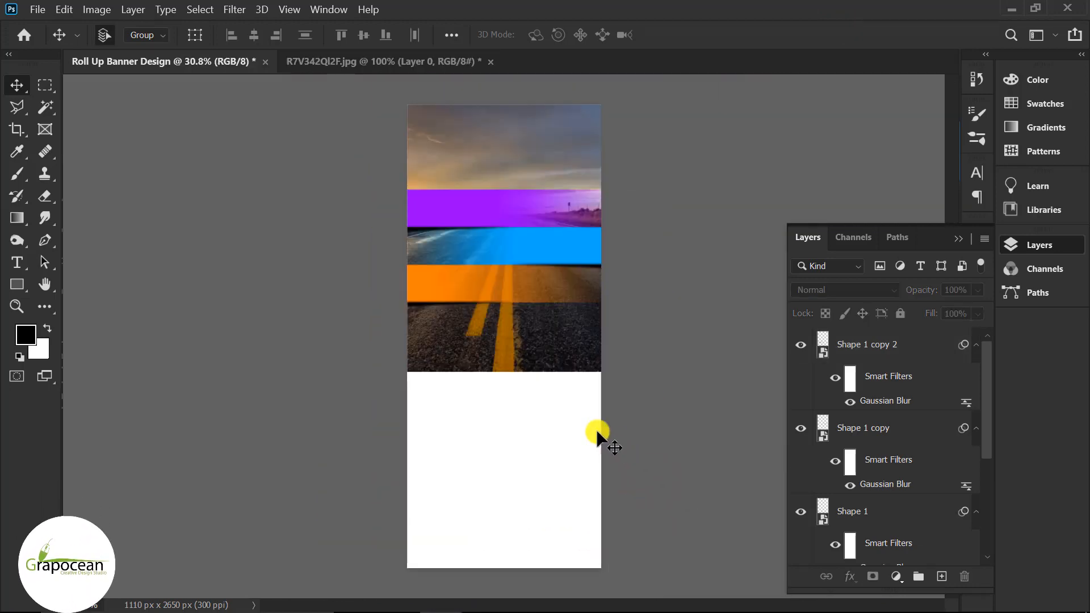
pyautogui.scroll(3, 526, 292)
# Step: Add an Enjoy text layer at the top of the stack, placed in the purple band
pyautogui.click(17, 262)
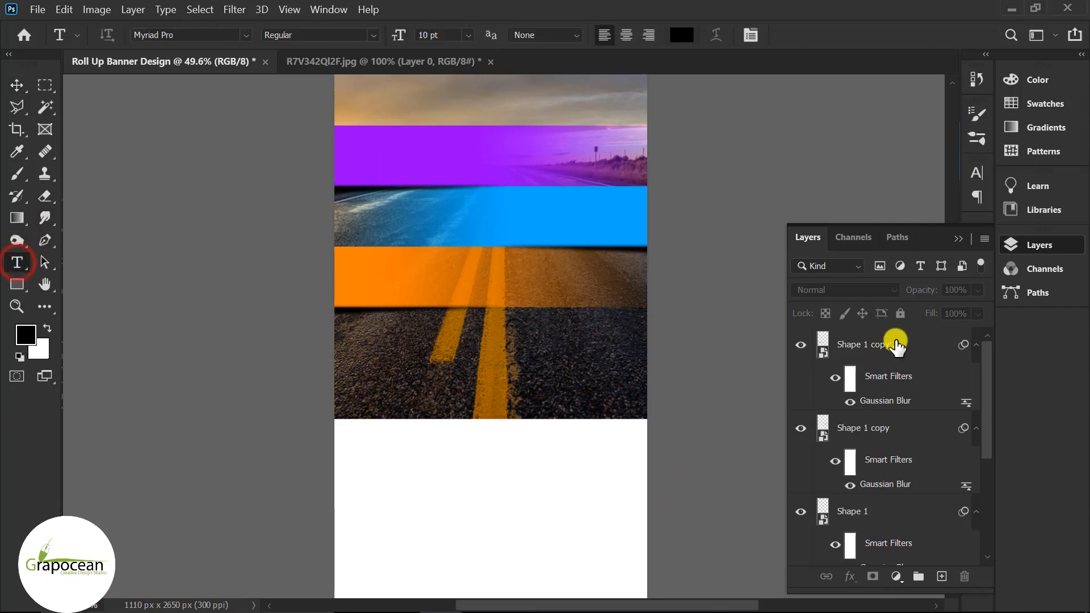
pyautogui.click(887, 356)
pyautogui.click(940, 576)
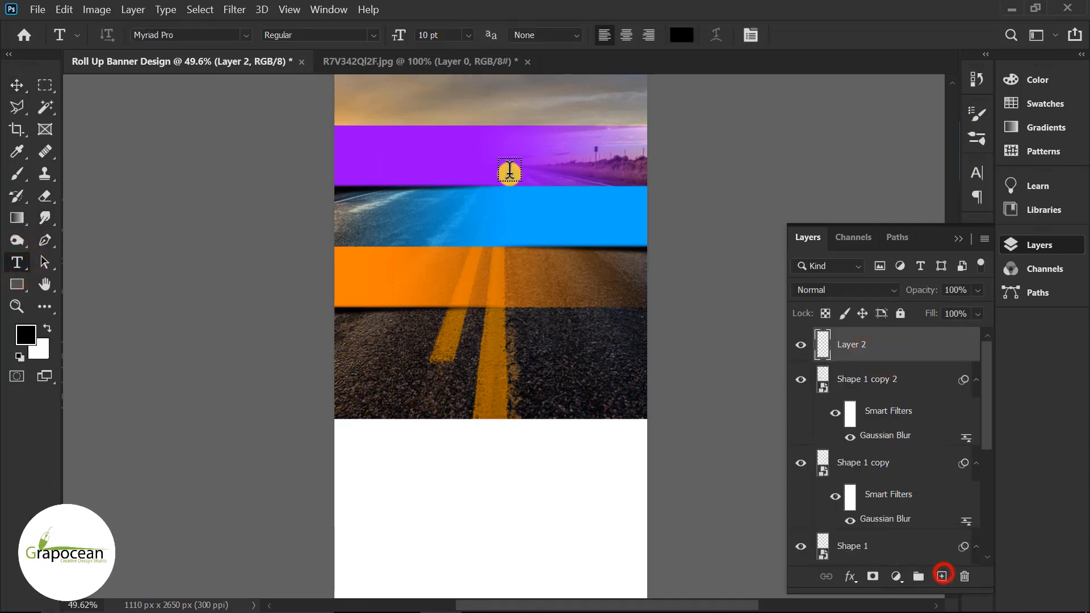
pyautogui.scroll(2, 505, 200)
pyautogui.click(477, 234)
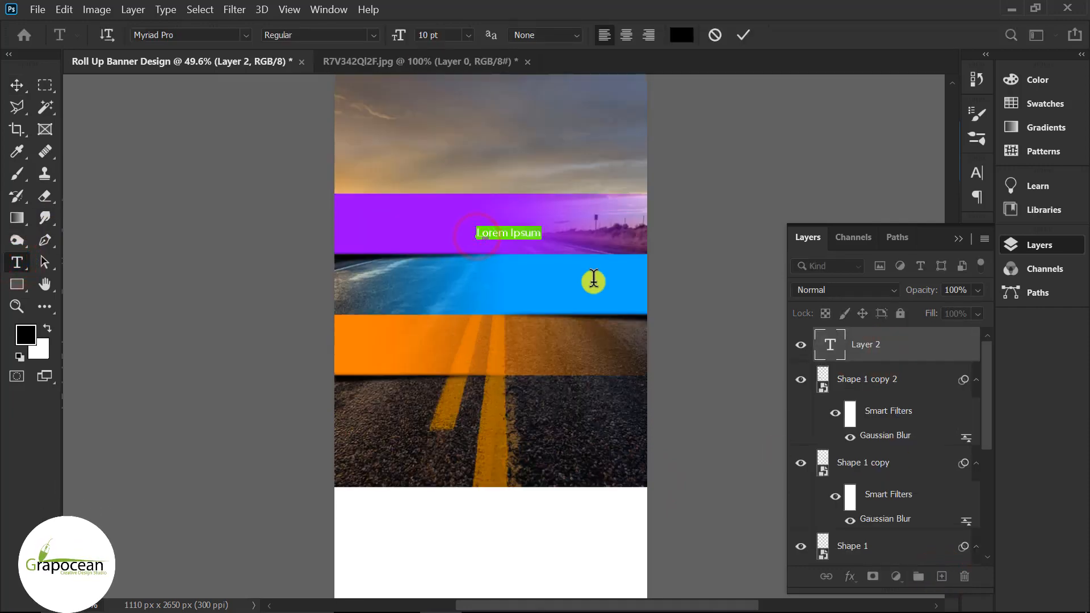
pyautogui.press('BackSpace')
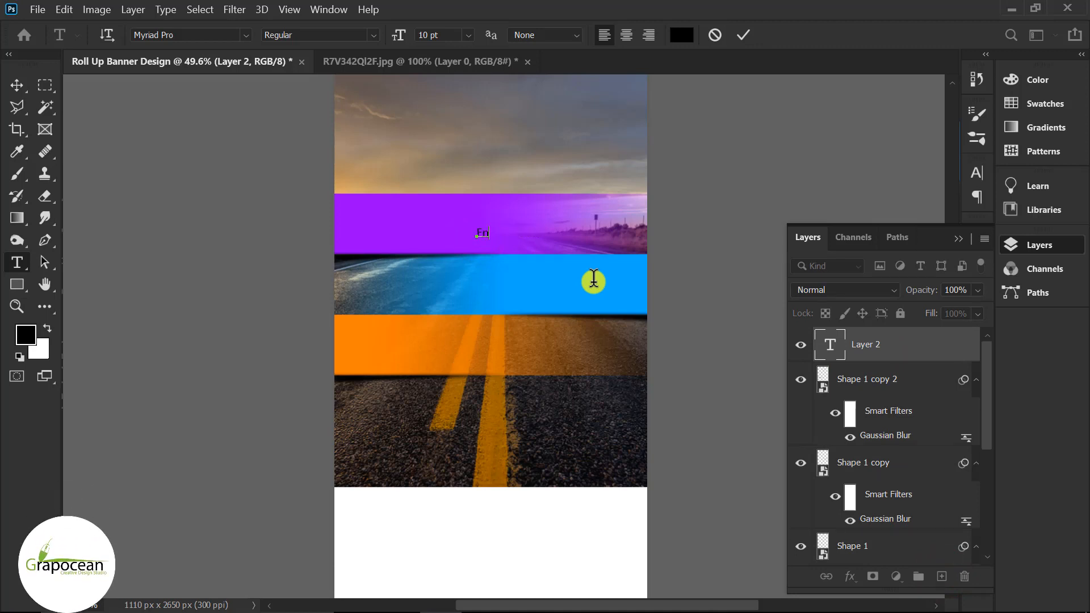
pyautogui.doubleClick(508, 233)
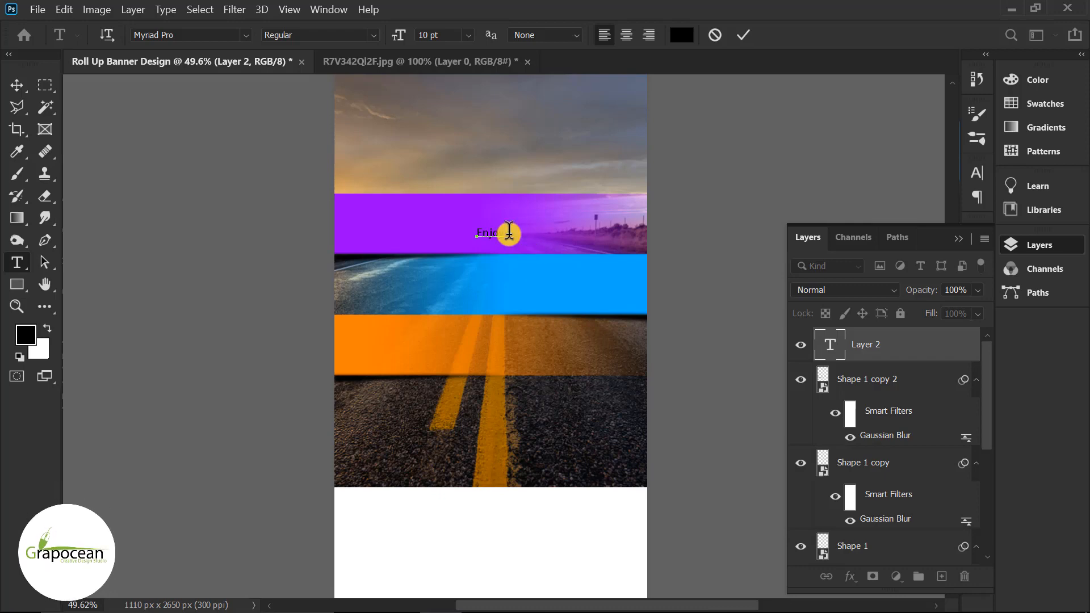
# Step: Style the headline as Myriad Pro Bold, 29 pt, all capitals
pyautogui.click(245, 33)
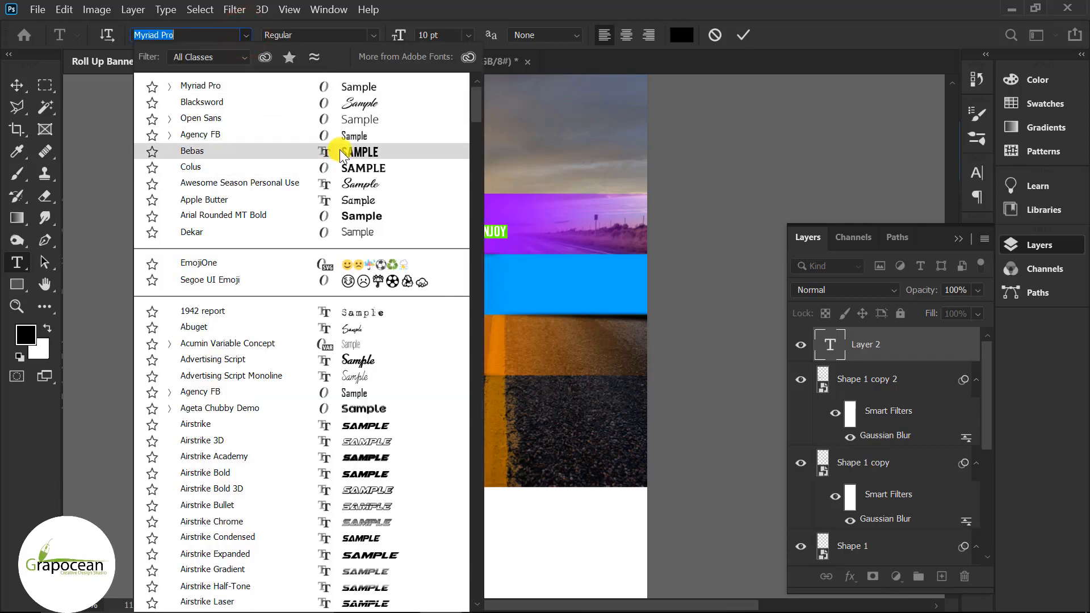
pyautogui.click(329, 113)
pyautogui.moveTo(397, 35); pyautogui.dragTo(1077, 322)
pyautogui.click(959, 243)
pyautogui.click(976, 171)
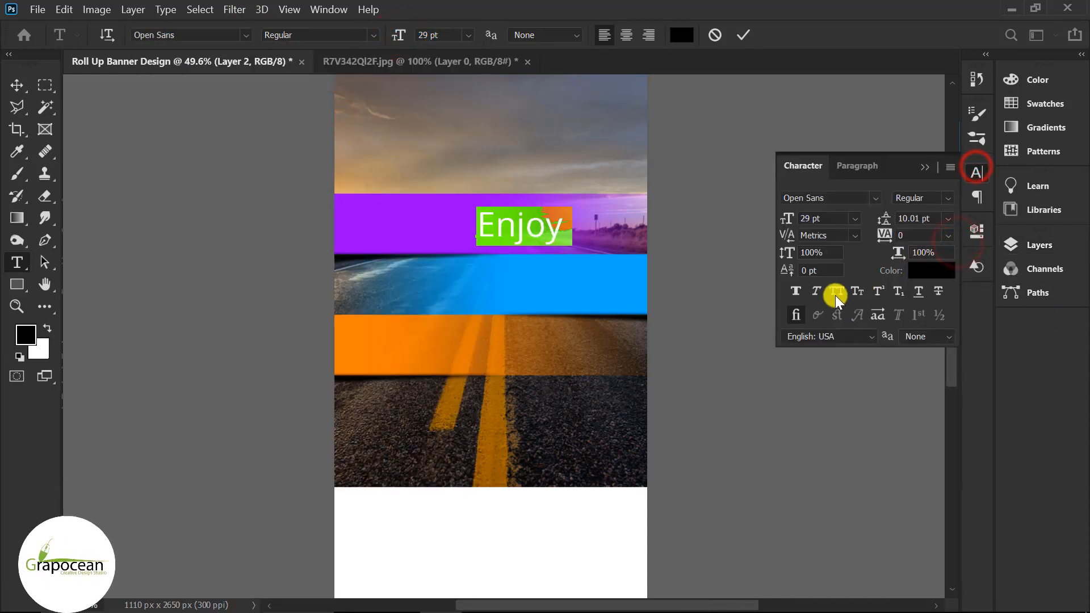
pyautogui.click(836, 290)
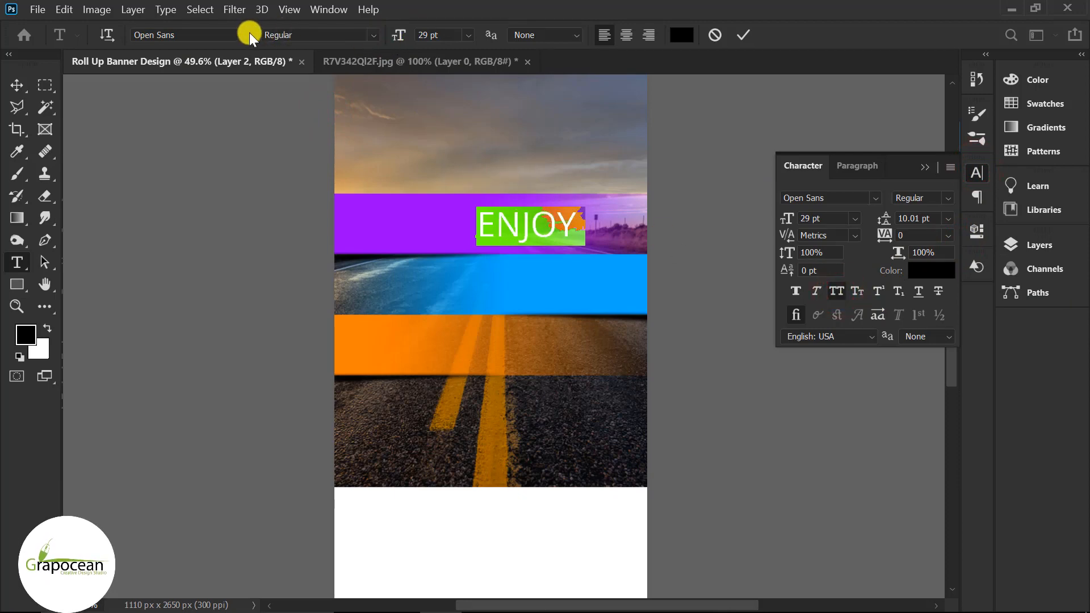
pyautogui.click(250, 35)
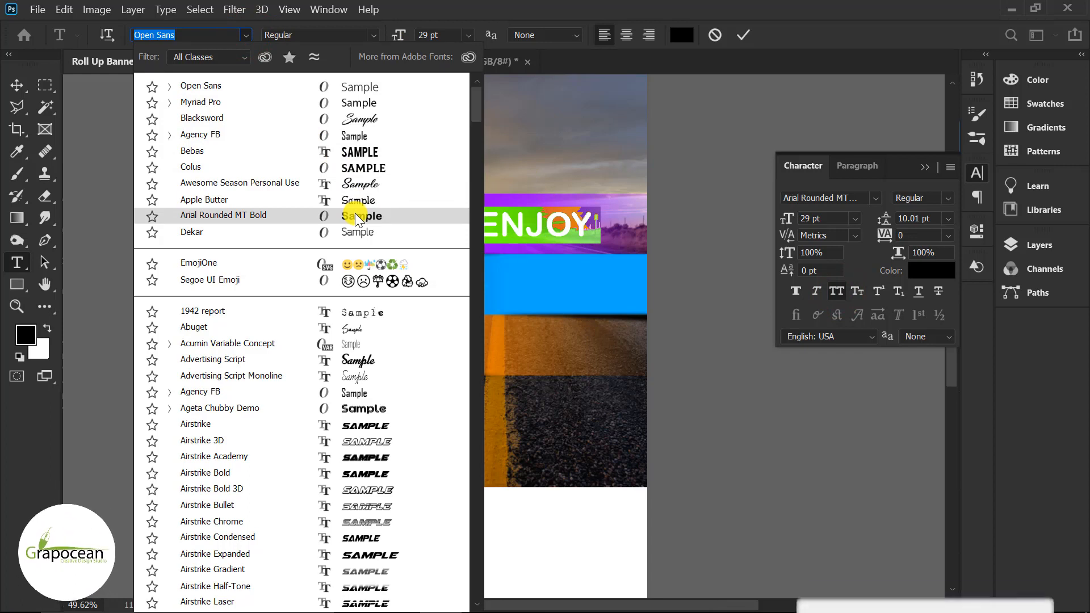
pyautogui.click(344, 102)
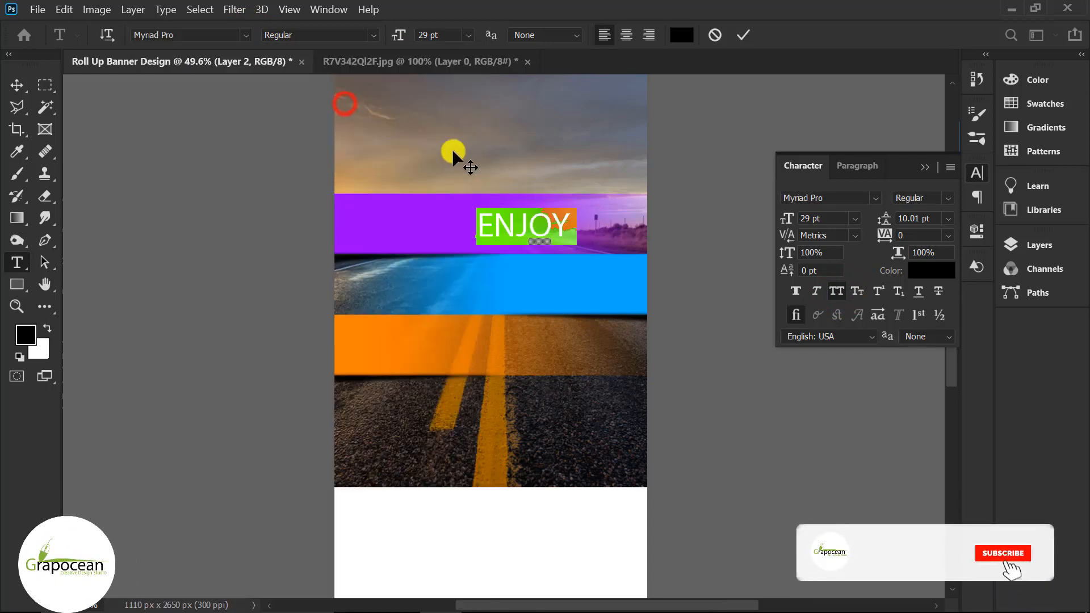
pyautogui.click(365, 35)
pyautogui.click(343, 80)
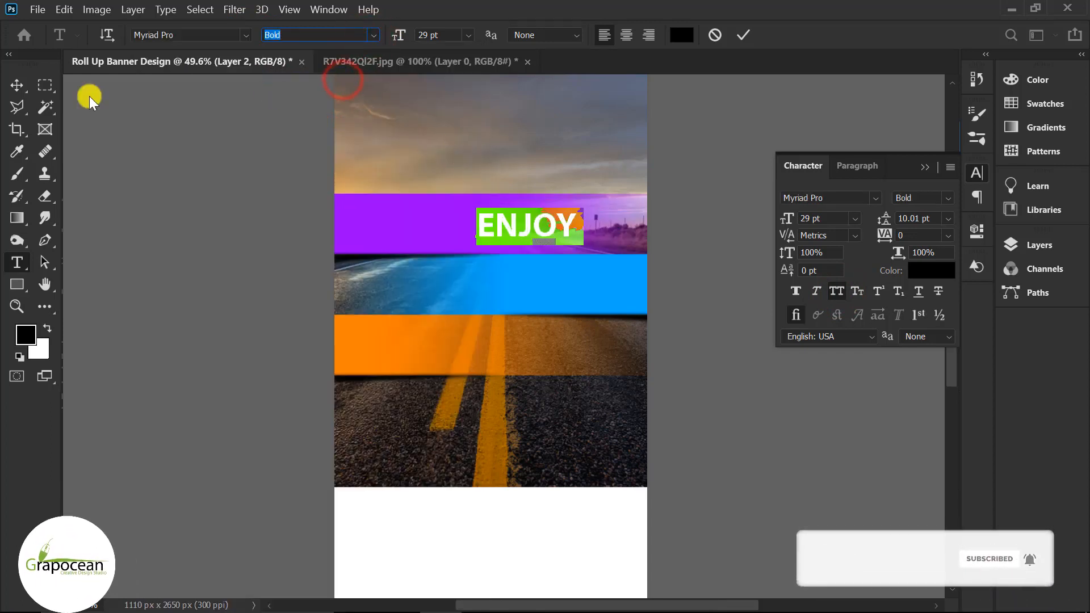
pyautogui.click(17, 85)
pyautogui.moveTo(533, 232); pyautogui.dragTo(509, 233)
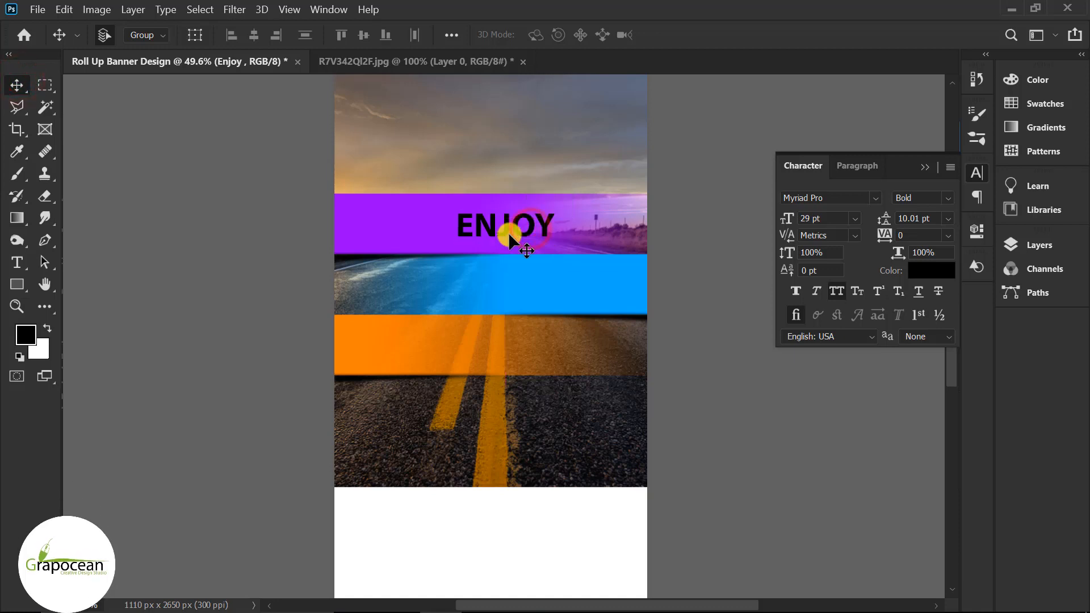
# Step: Colour ENJOY white (#ffffff) and centre it within the purple band
pyautogui.doubleClick(555, 223)
pyautogui.click(681, 35)
pyautogui.write('ffffff')
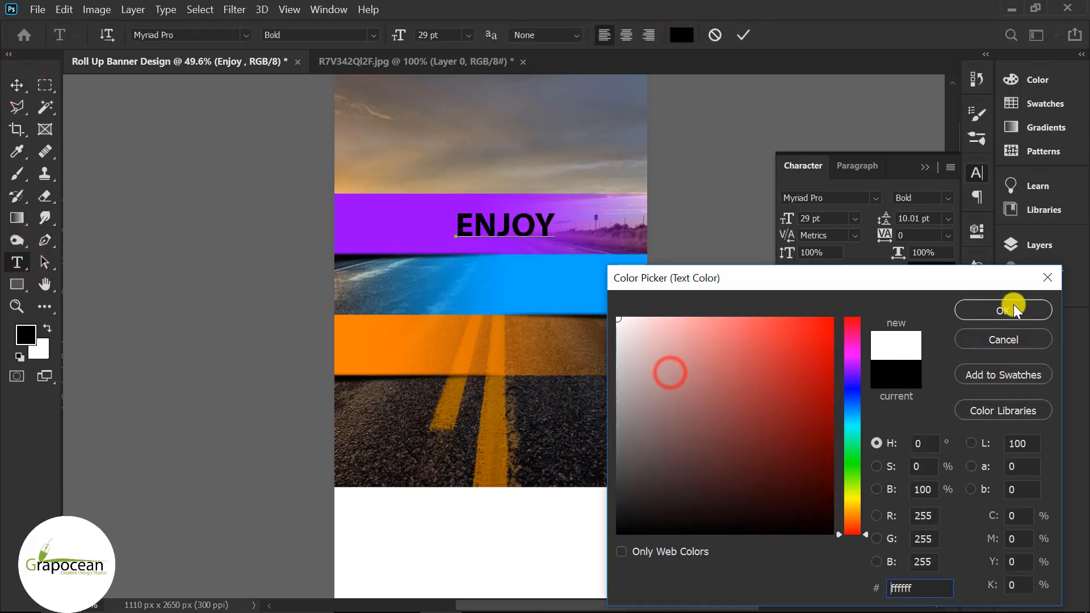
pyautogui.click(996, 311)
pyautogui.click(12, 85)
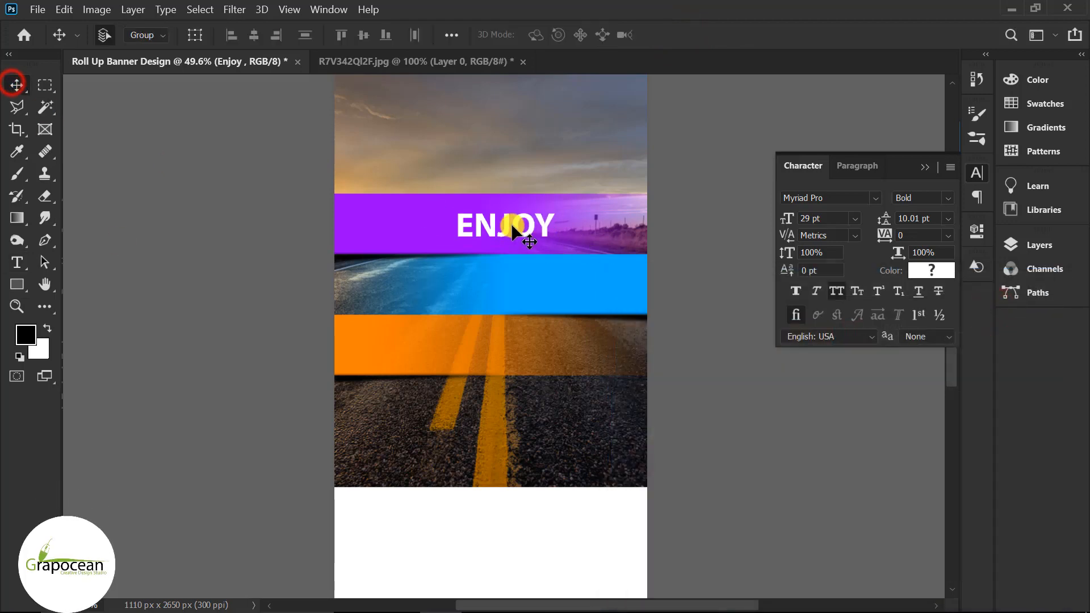
pyautogui.moveTo(505, 232); pyautogui.dragTo(494, 224)
pyautogui.click(928, 167)
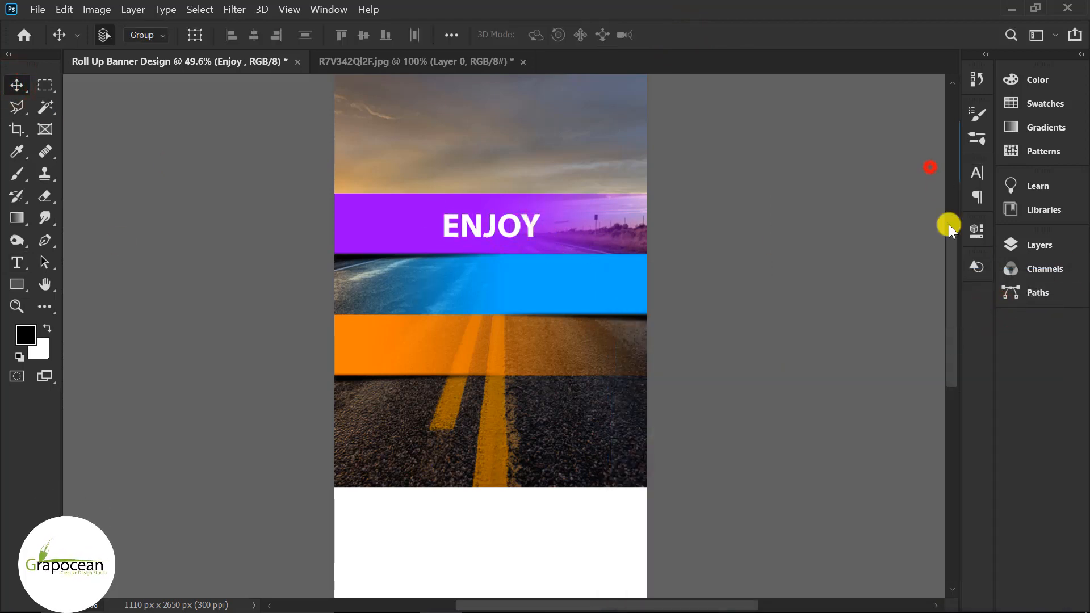
# Step: Select Enjoy with the Background layer and align ENJOY to the banner's horizontal centre
pyautogui.click(1033, 251)
pyautogui.moveTo(985, 377); pyautogui.dragTo(988, 510)
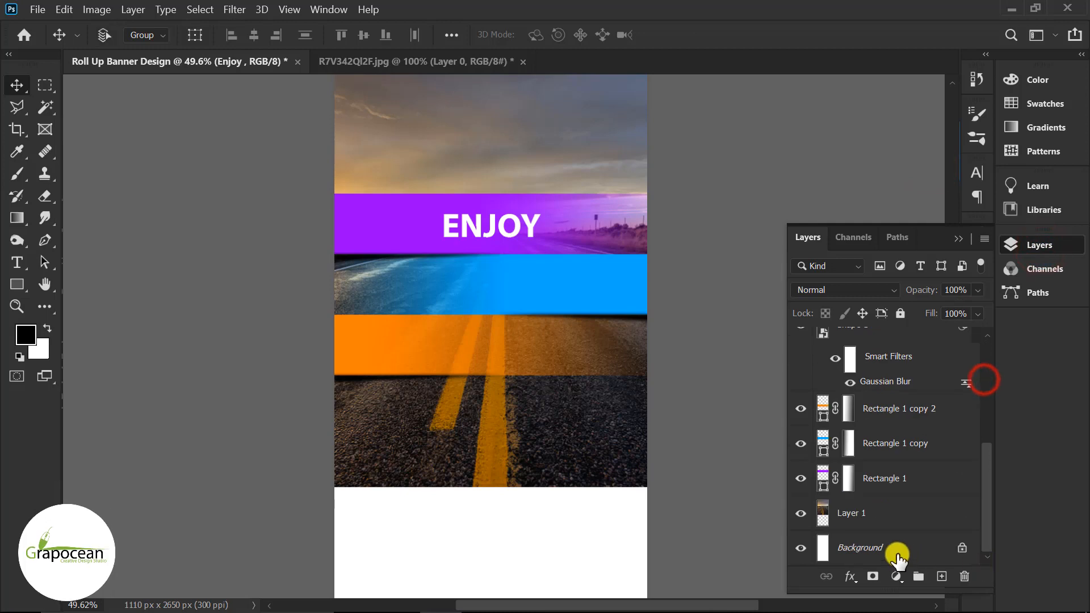
pyautogui.click(894, 550)
pyautogui.click(248, 35)
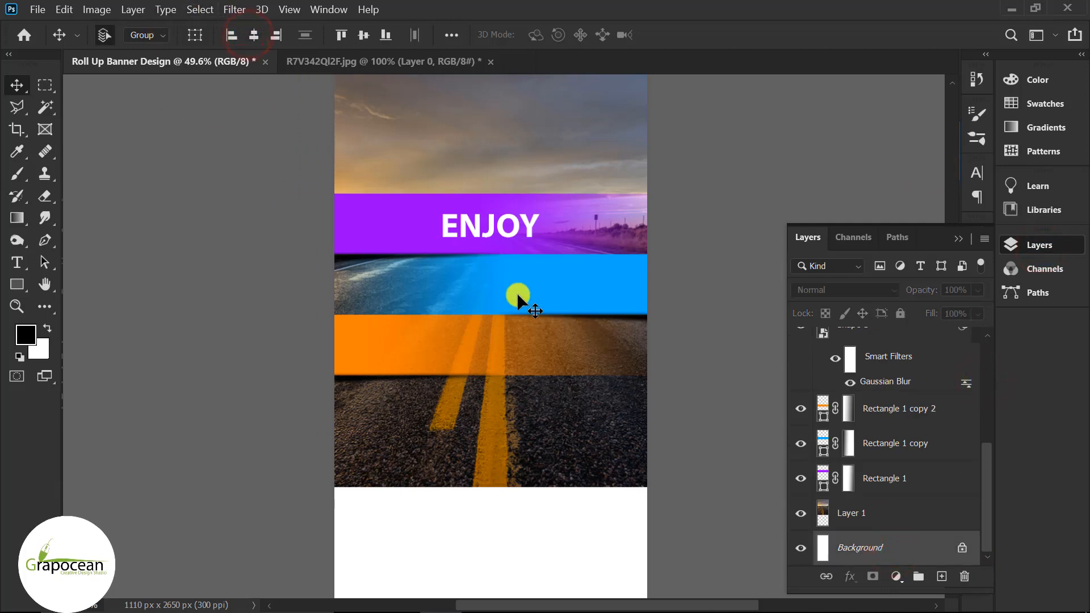
pyautogui.scroll(3, 478, 228)
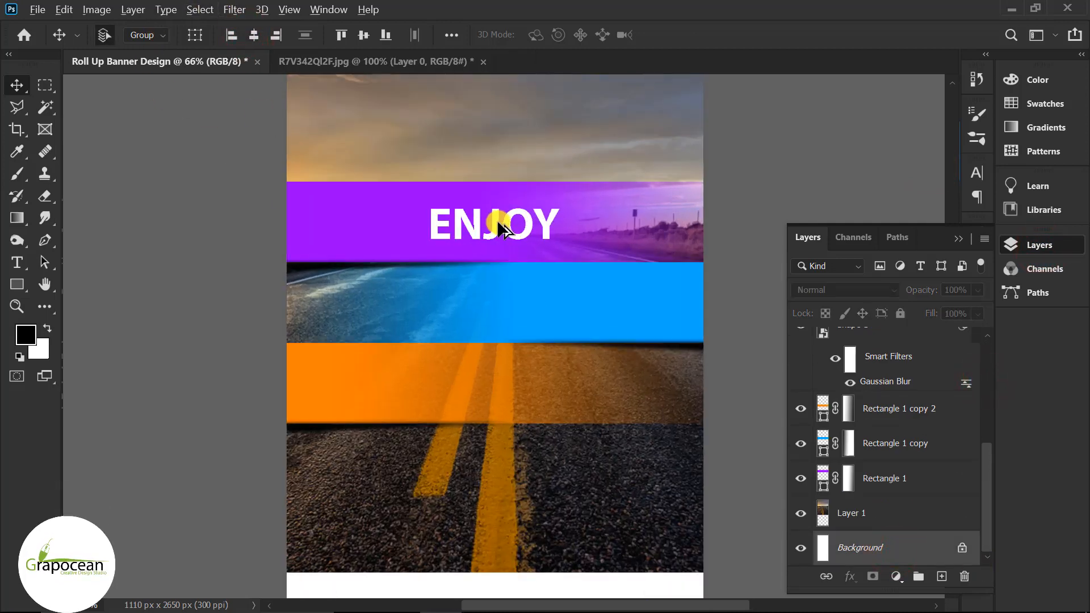
# Step: Duplicate ENJOY down onto the blue band and clear the copied wording
pyautogui.moveTo(496, 221); pyautogui.dragTo(491, 304)
pyautogui.hotkey('ctrl', 'z')
pyautogui.click(746, 325)
pyautogui.click(495, 221)
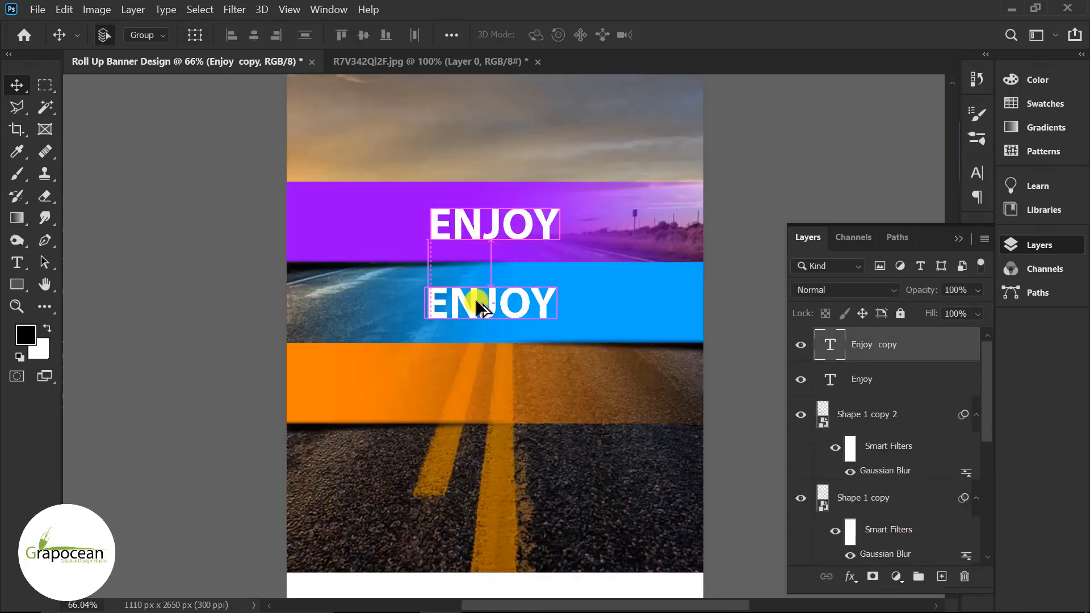
pyautogui.click(9, 263)
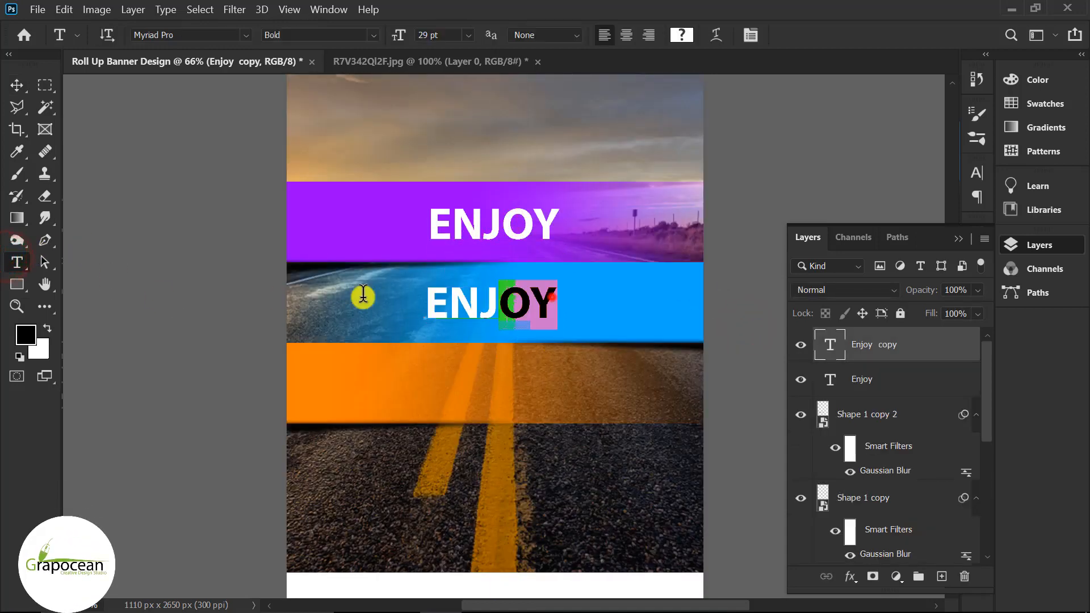
pyautogui.moveTo(363, 295); pyautogui.dragTo(290, 296)
pyautogui.press('BackSpace')
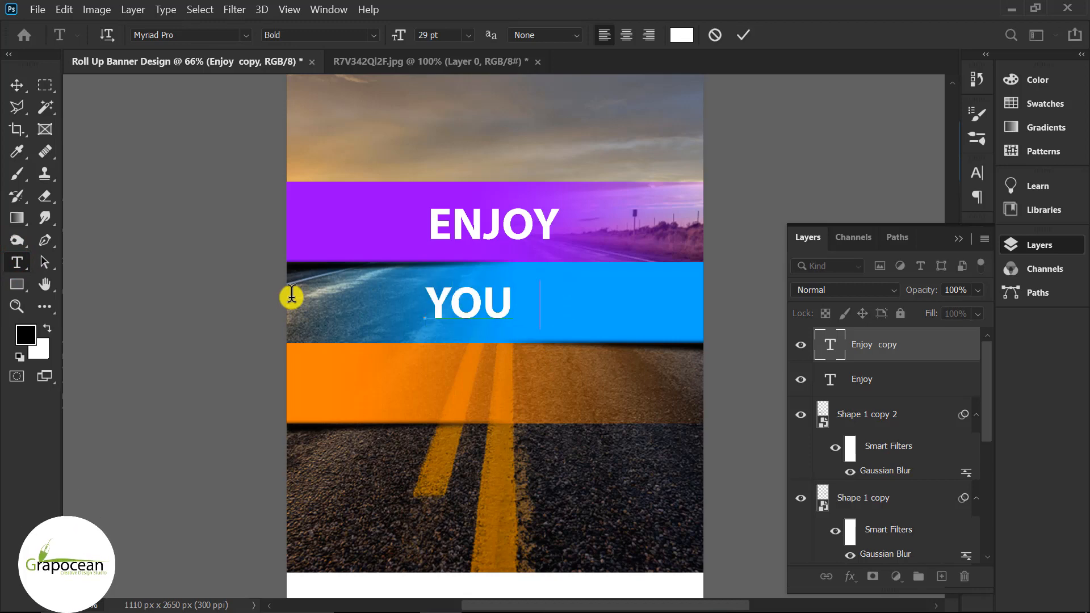
# Step: Type YOUR TRAVEL into the copy and centre it within the blue band
pyautogui.write('YOUR T')
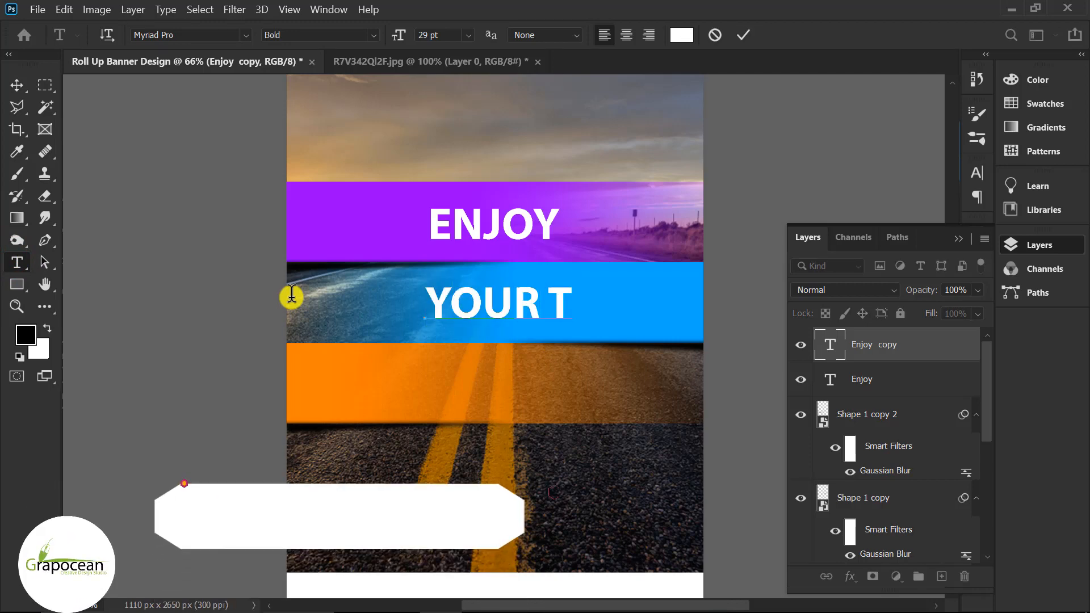
pyautogui.write('RAVEL')
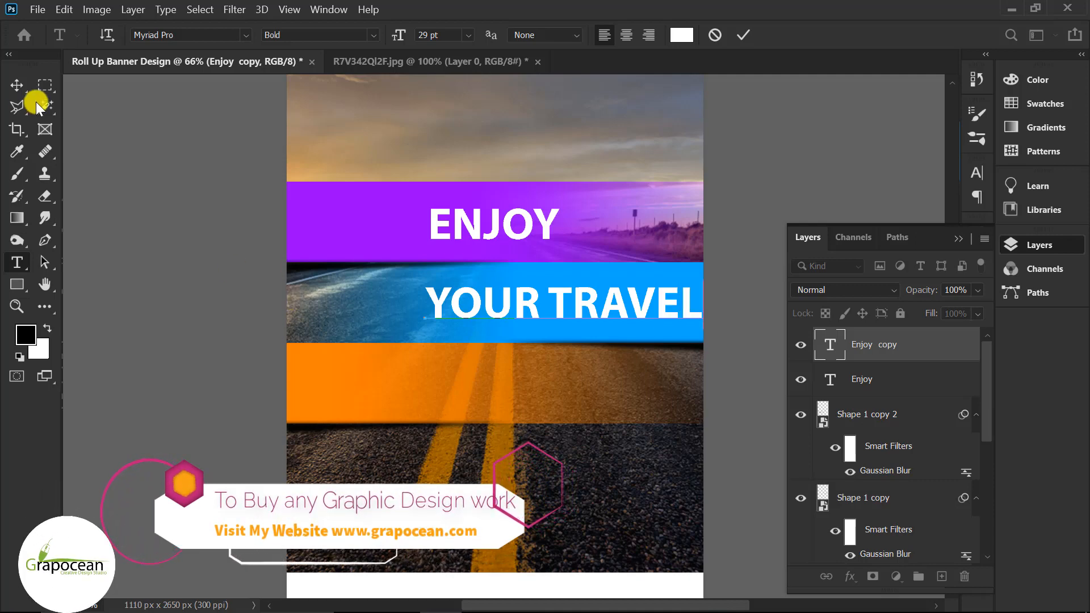
pyautogui.click(17, 85)
pyautogui.moveTo(589, 307); pyautogui.dragTo(528, 307)
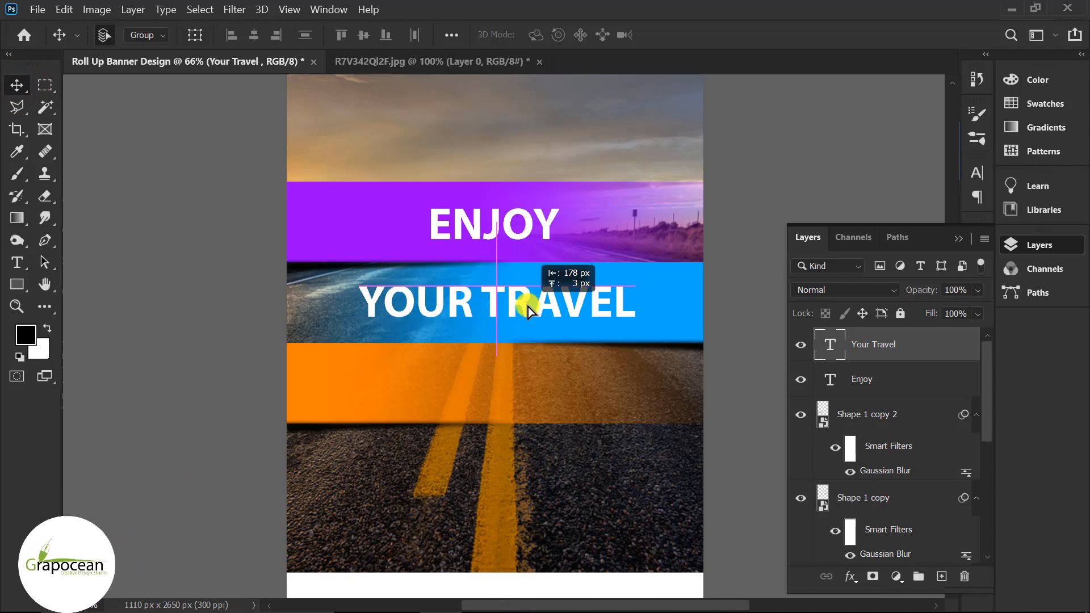
pyautogui.scroll(-5, 603, 420)
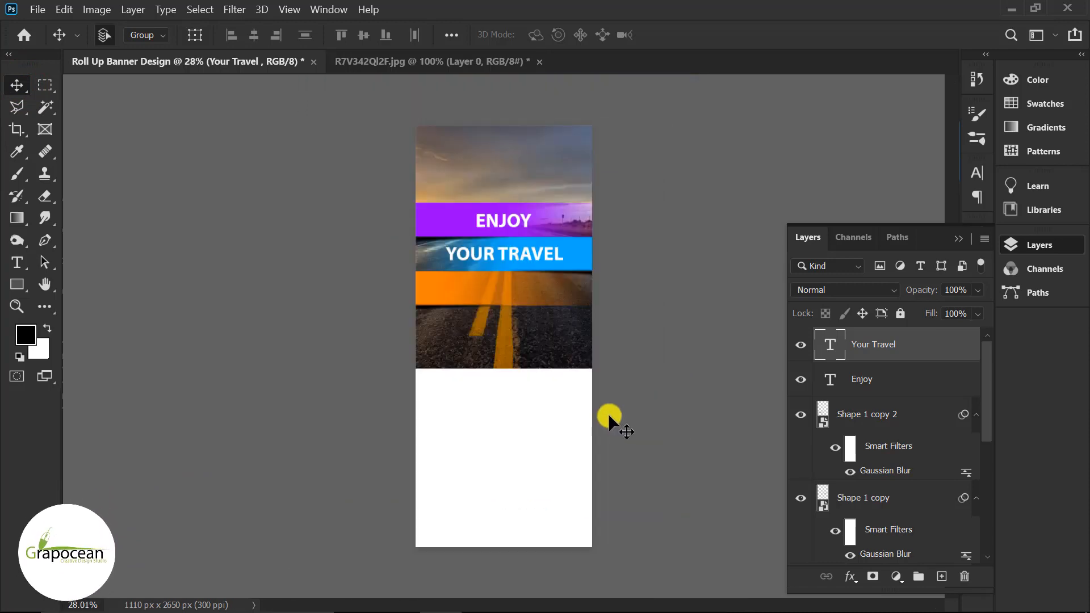
pyautogui.scroll(4, 515, 279)
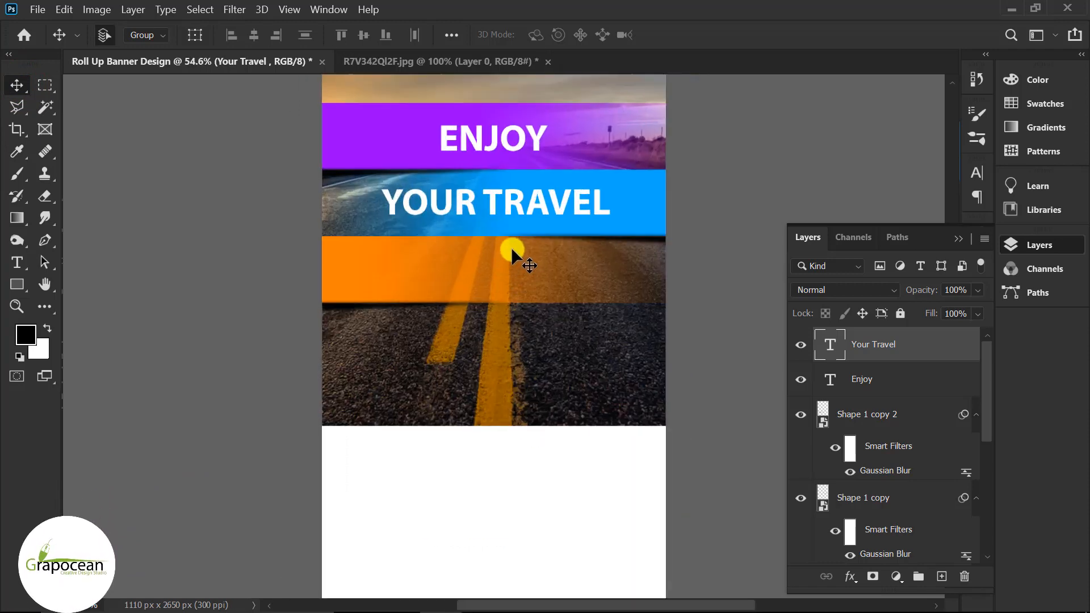
pyautogui.scroll(-4, 551, 262)
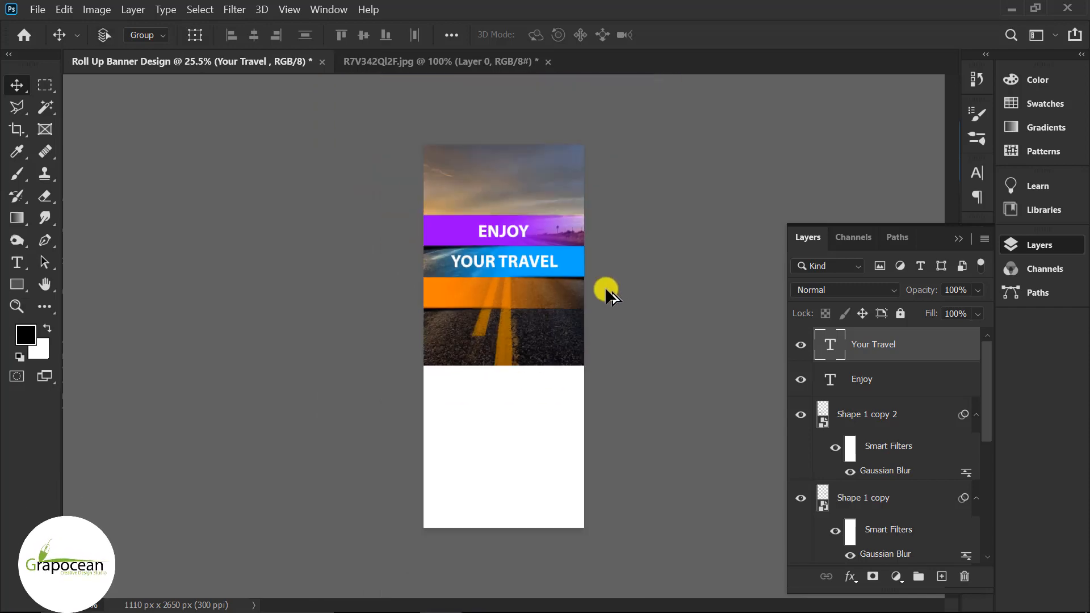
pyautogui.scroll(5, 532, 291)
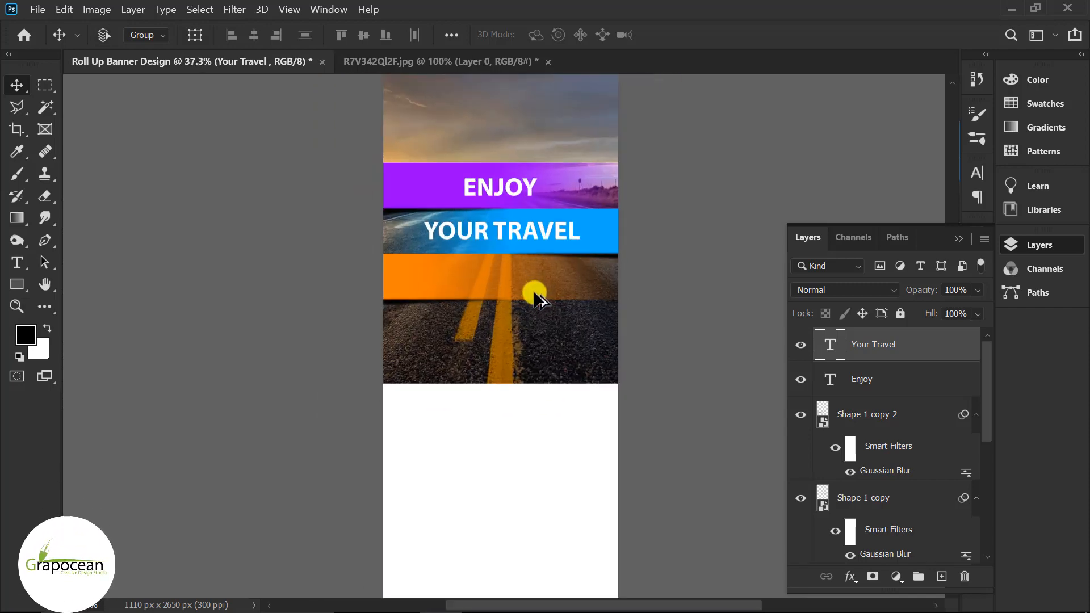
pyautogui.scroll(2, 531, 232)
# Step: Duplicate the YOUR TRAVEL line onto the orange band, change it to WITH US and centre it
pyautogui.moveTo(487, 175); pyautogui.dragTo(489, 276)
pyautogui.click(17, 262)
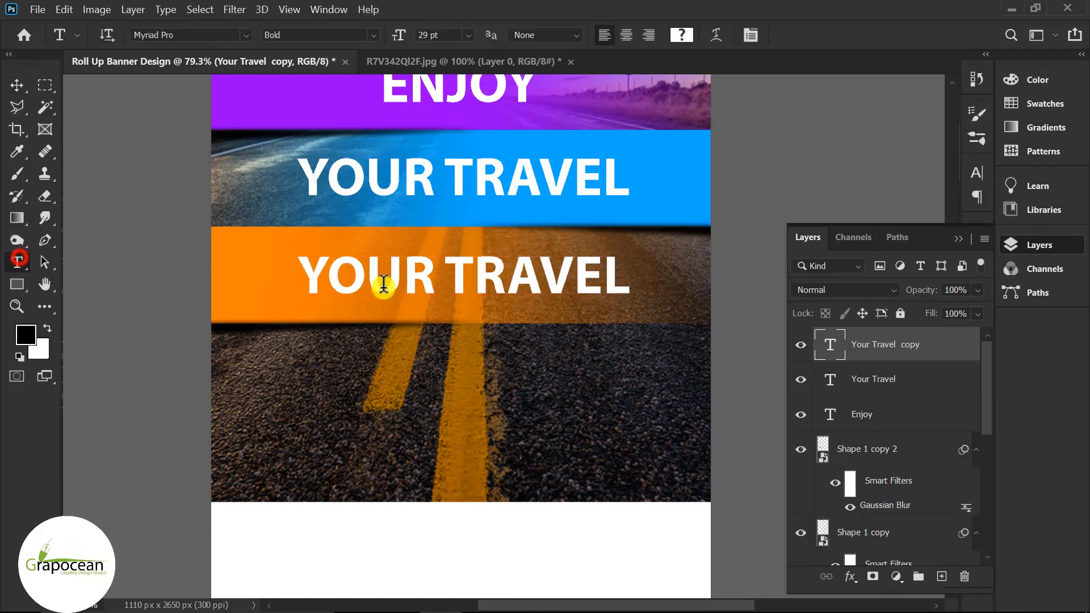
pyautogui.click(301, 275)
pyautogui.press('Delete')
pyautogui.press('Delete')
pyautogui.press('Delete')
pyautogui.press('Delete')
pyautogui.press('Delete')
pyautogui.press('Delete')
pyautogui.press('Delete')
pyautogui.press('Delete')
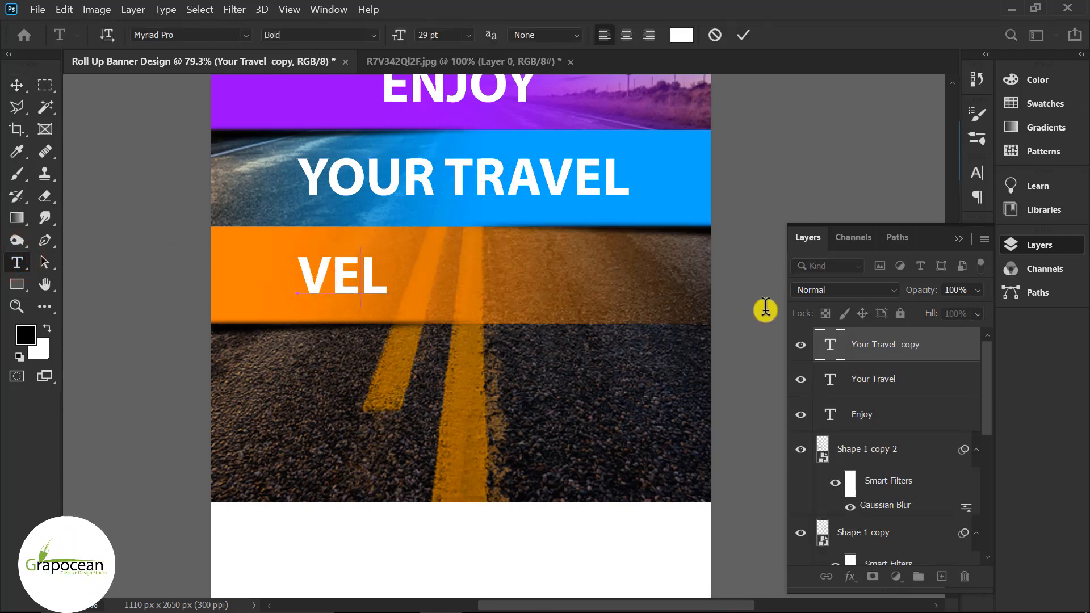
pyautogui.press('Delete')
pyautogui.press('Delete')
pyautogui.press('Delete')
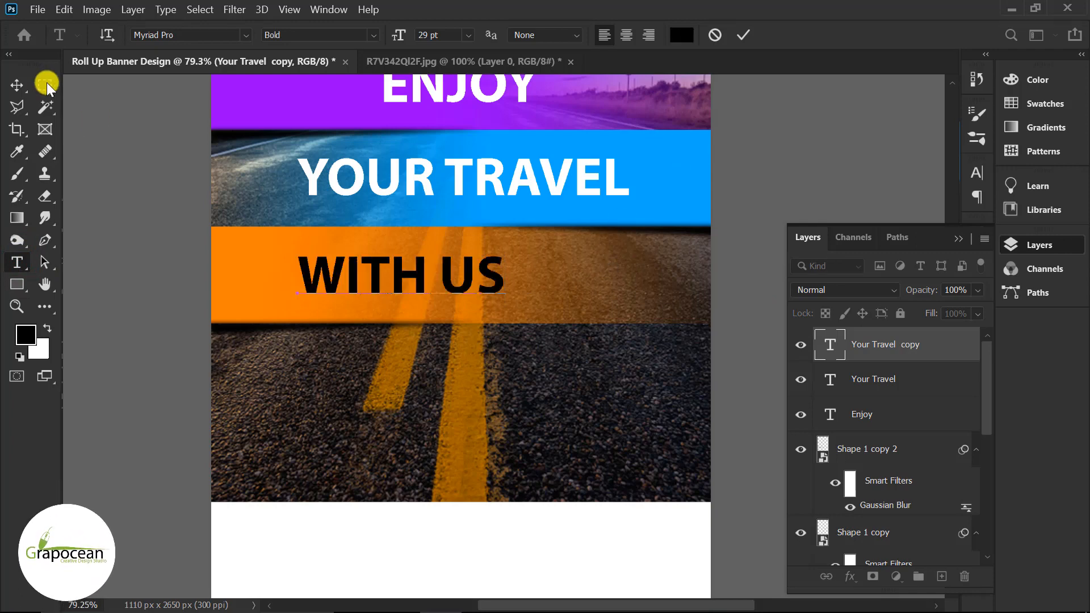
pyautogui.click(17, 85)
pyautogui.moveTo(494, 275); pyautogui.dragTo(547, 275)
pyautogui.scroll(-3, 630, 288)
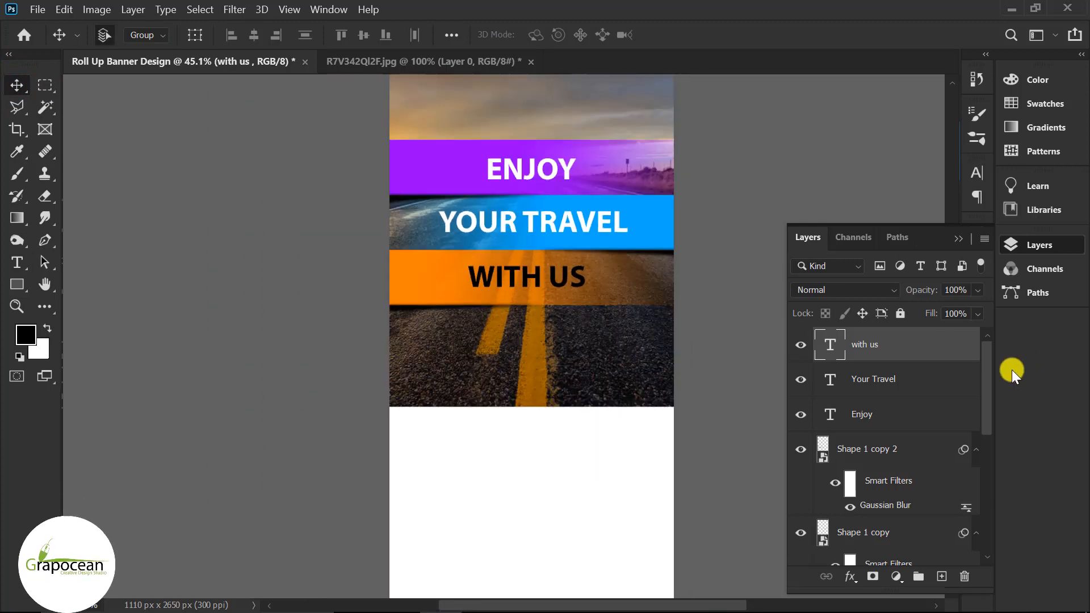
pyautogui.moveTo(986, 394); pyautogui.dragTo(954, 552)
pyautogui.keyDown('ctrl'); pyautogui.click(879, 541); pyautogui.keyUp('ctrl')
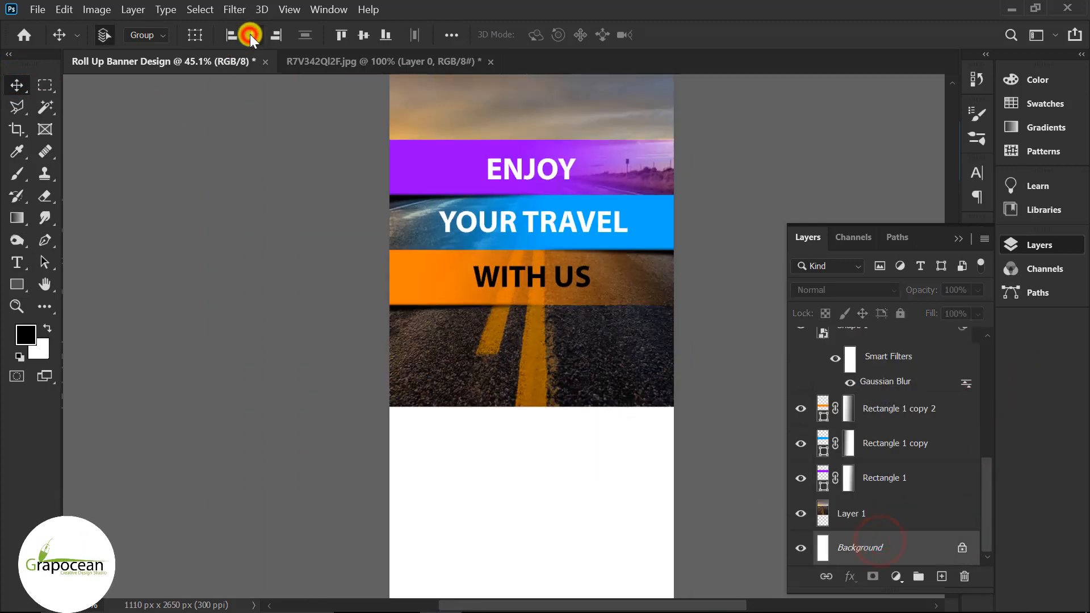
# Step: Select the WITH US letters and set their colour to white in the Color Picker
pyautogui.click(15, 262)
pyautogui.moveTo(592, 278); pyautogui.dragTo(365, 263)
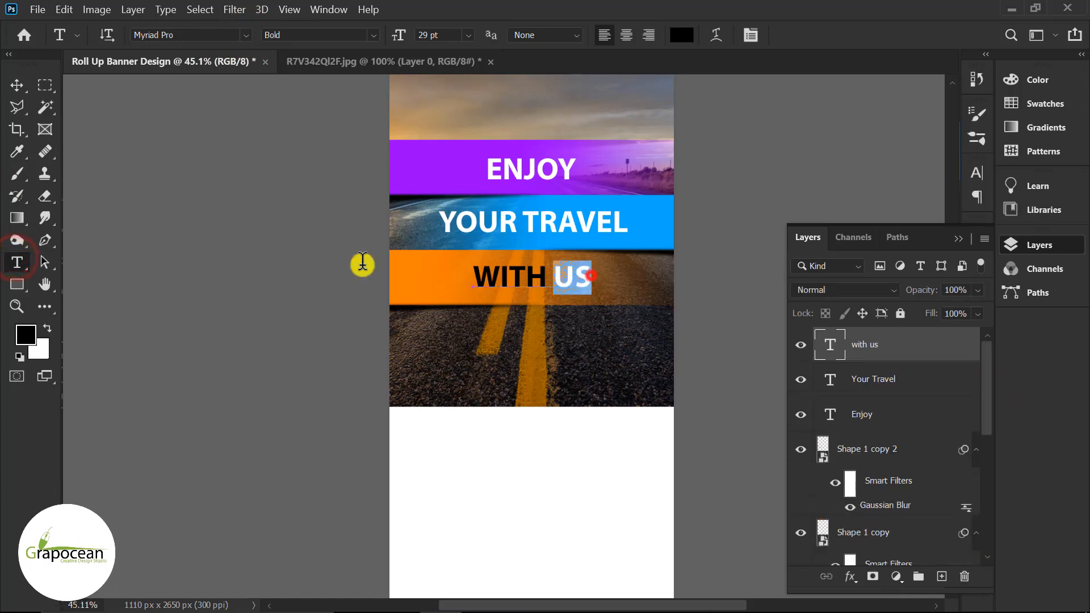
pyautogui.click(679, 35)
pyautogui.click(454, 170)
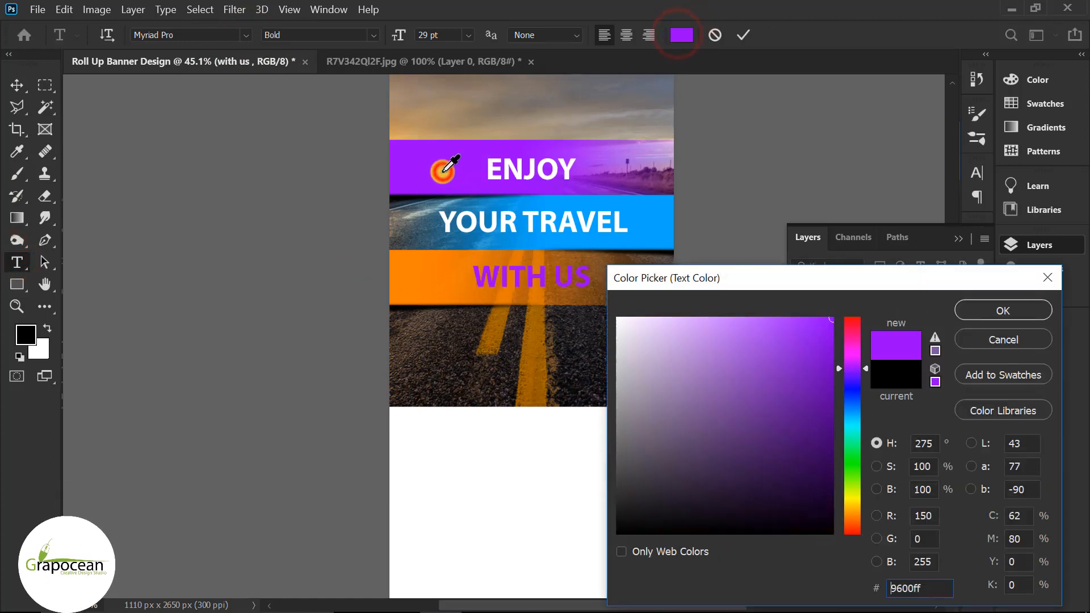
pyautogui.click(652, 226)
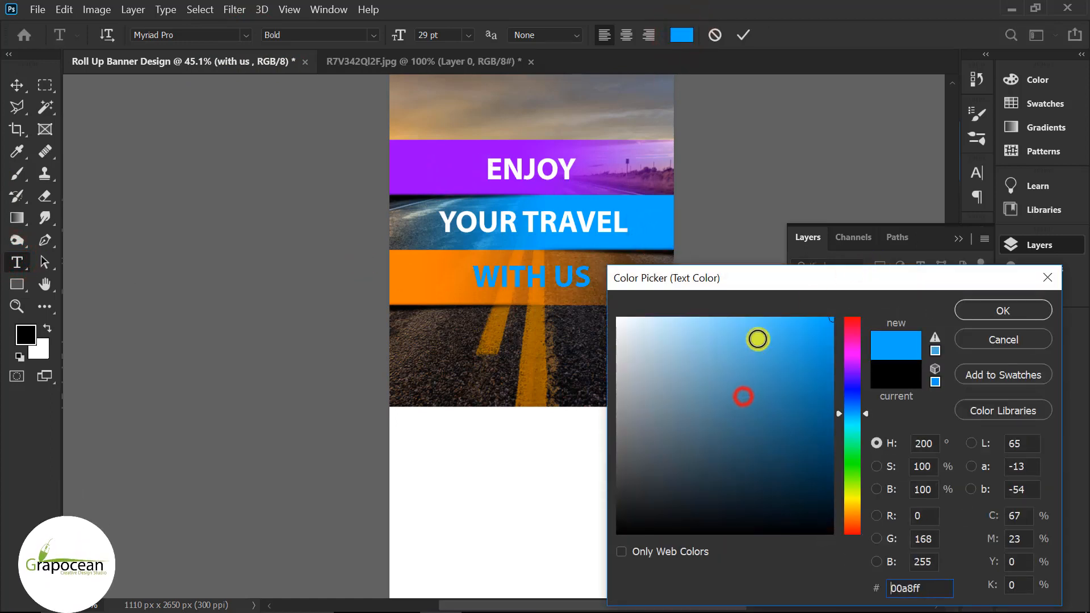
pyautogui.click(718, 350)
pyautogui.click(982, 306)
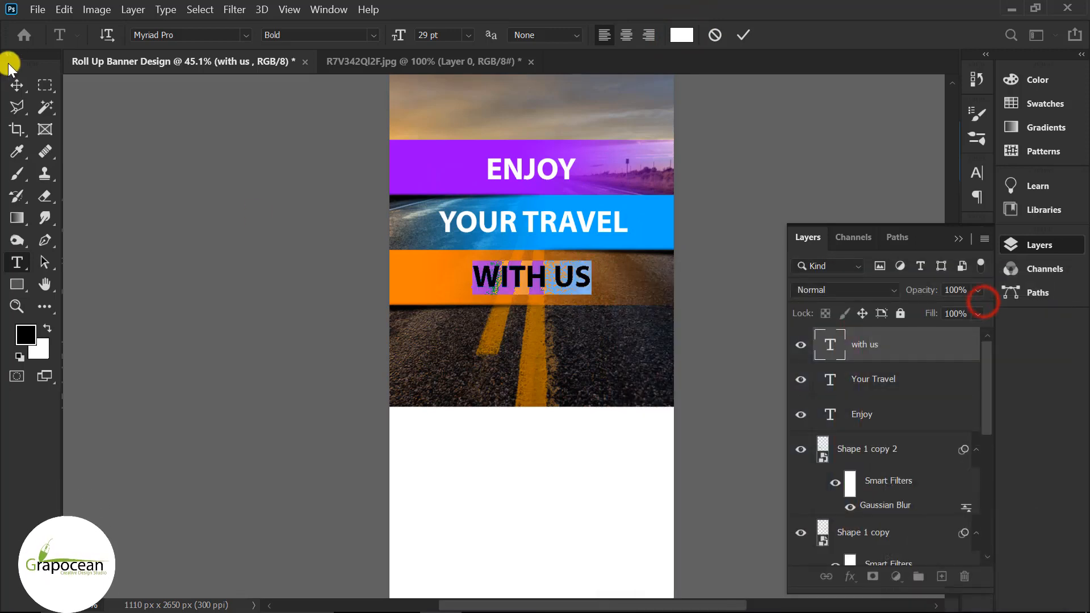
pyautogui.click(17, 85)
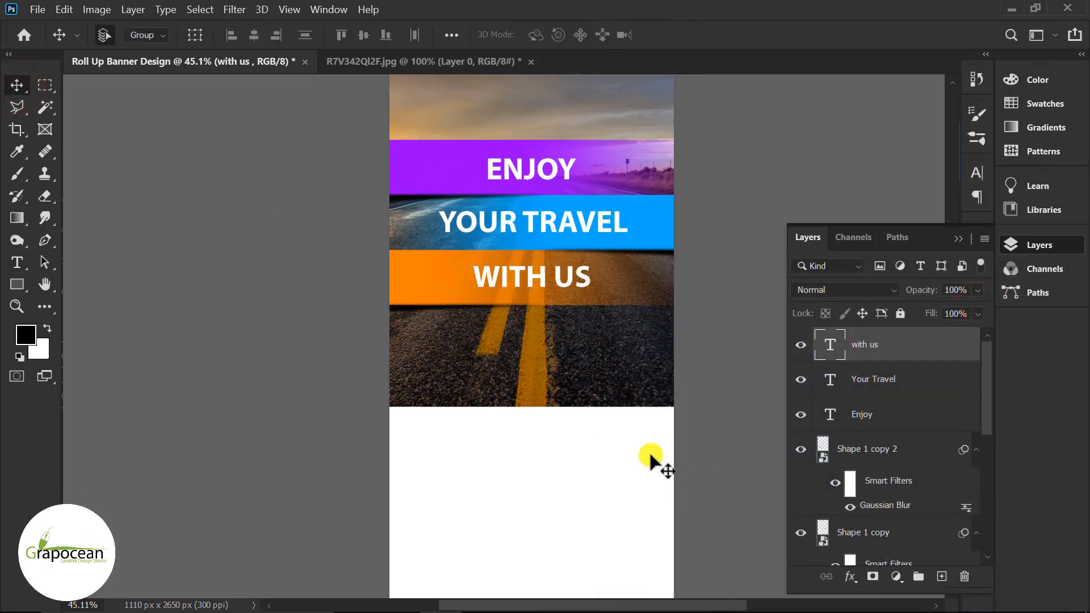
pyautogui.scroll(2, 484, 373)
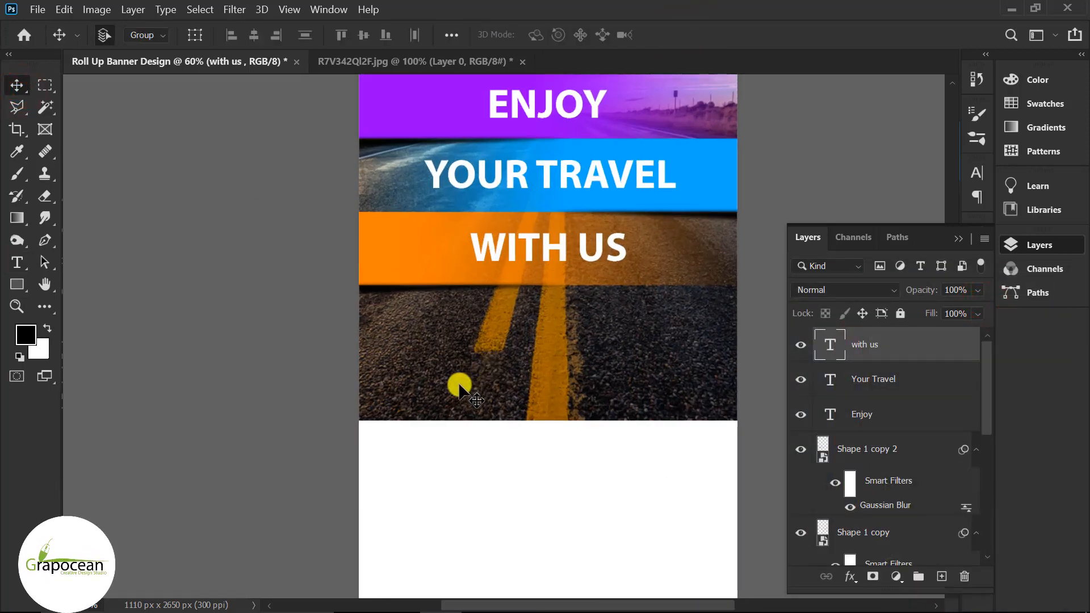
pyautogui.moveTo(17, 284); pyautogui.dragTo(16, 284)
# Step: Draw a 121 px rounded square on the road below the WITH US band
pyautogui.click(74, 301)
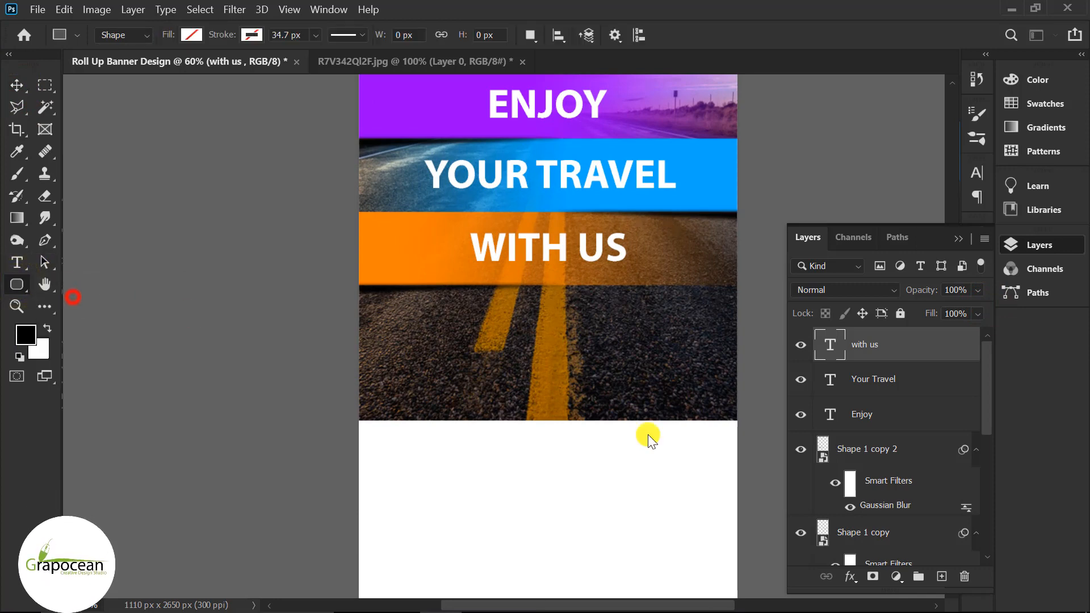
pyautogui.click(942, 576)
pyautogui.scroll(2, 396, 401)
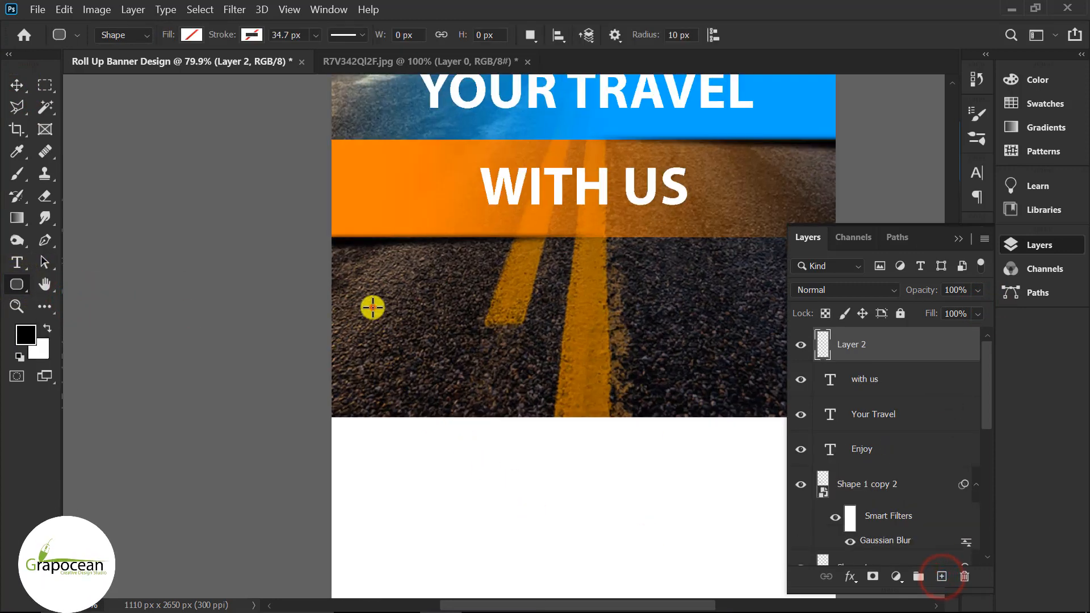
pyautogui.moveTo(433, 362); pyautogui.dragTo(433, 362)
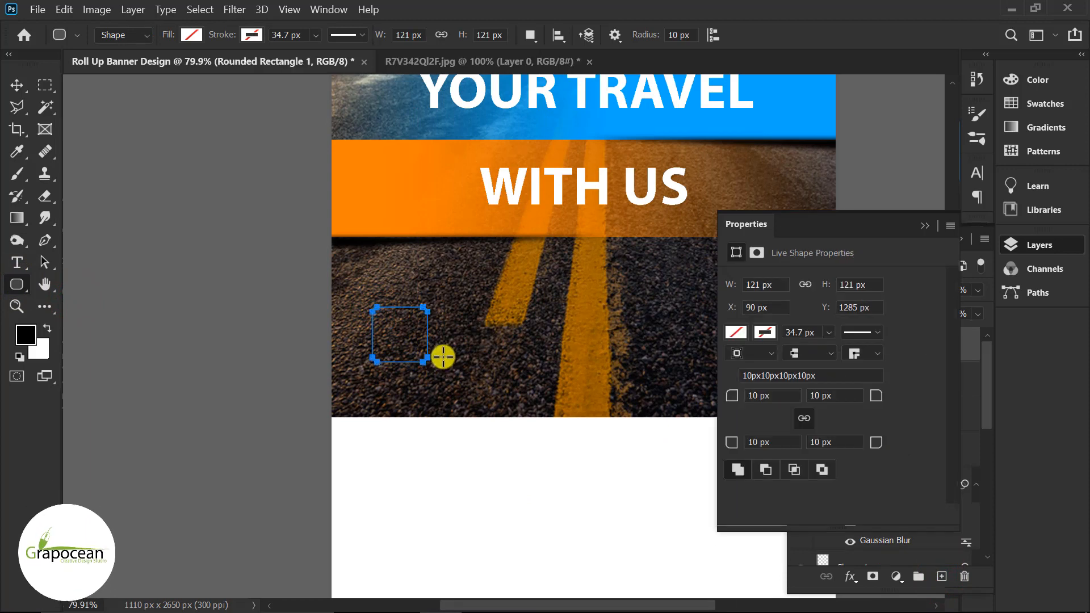
# Step: Give the square a blue outline from recent colours and thin the stroke to about 3 px
pyautogui.click(252, 35)
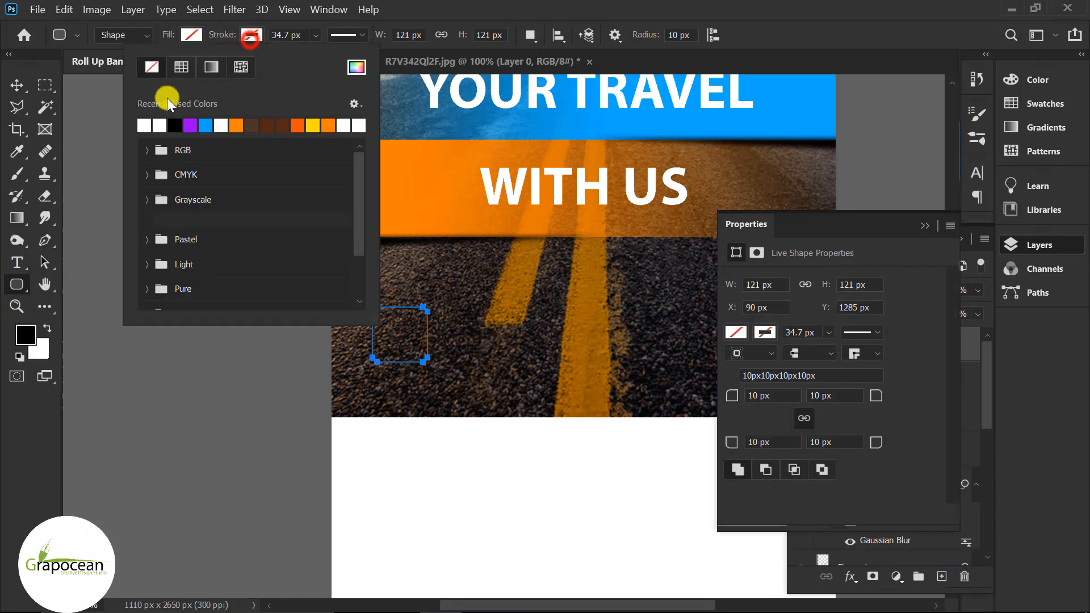
pyautogui.click(205, 125)
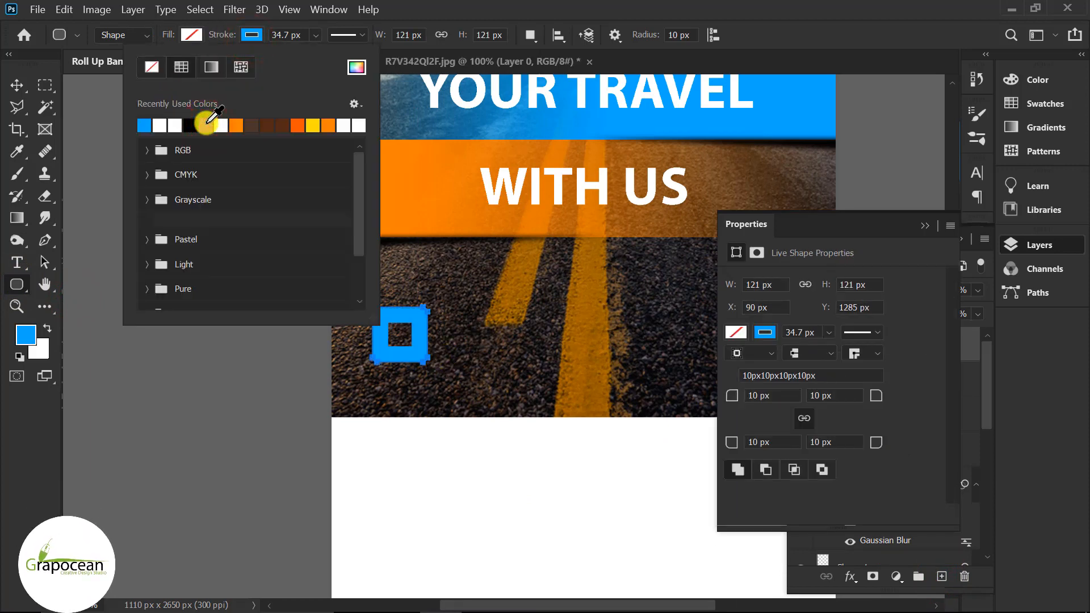
pyautogui.click(316, 35)
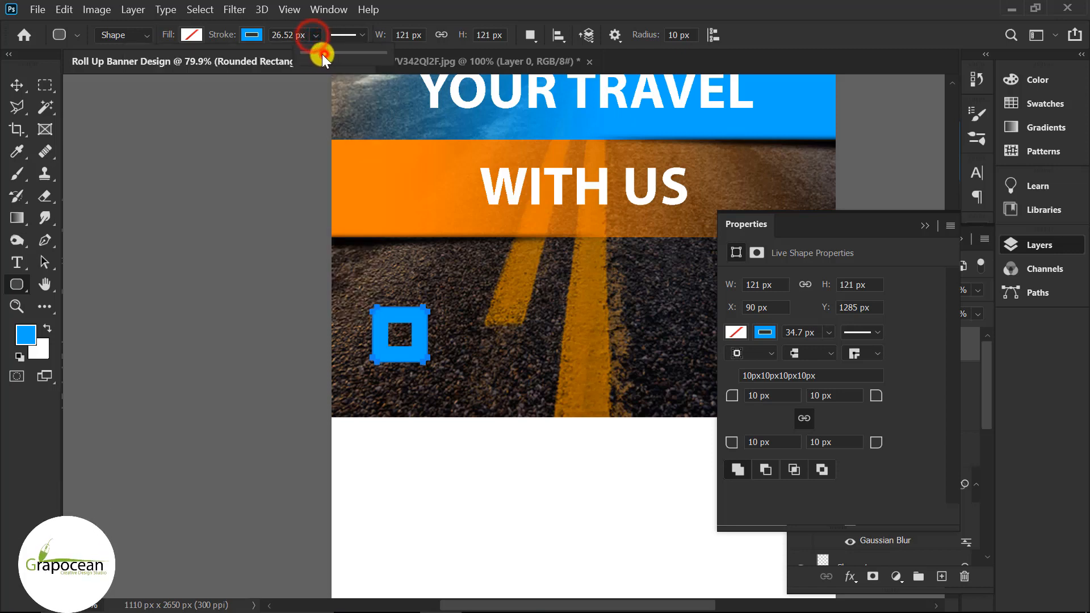
pyautogui.moveTo(322, 53); pyautogui.dragTo(311, 53)
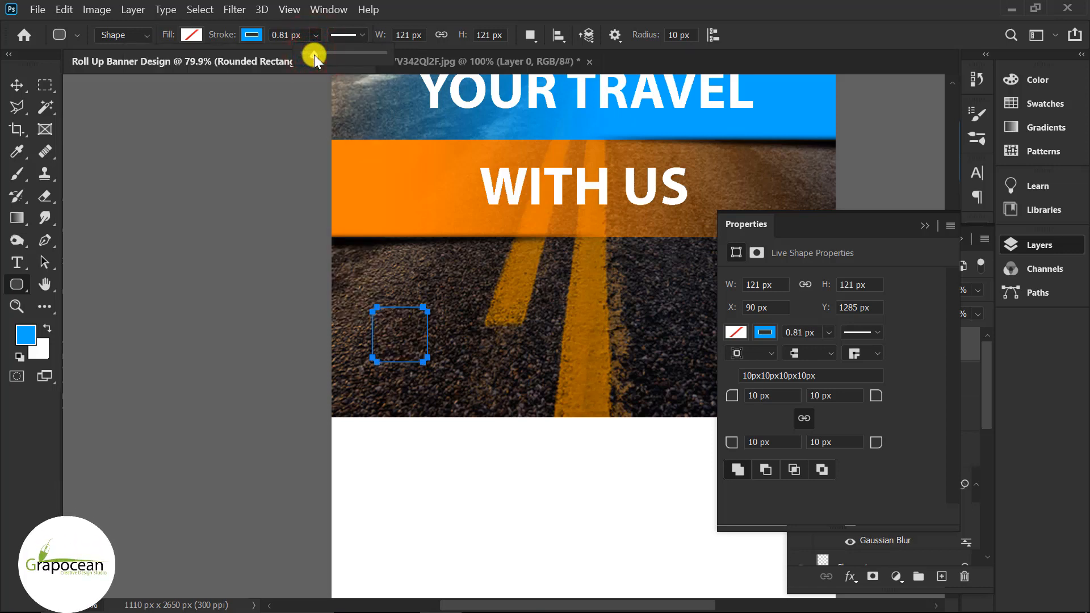
pyautogui.moveTo(315, 54); pyautogui.dragTo(317, 55)
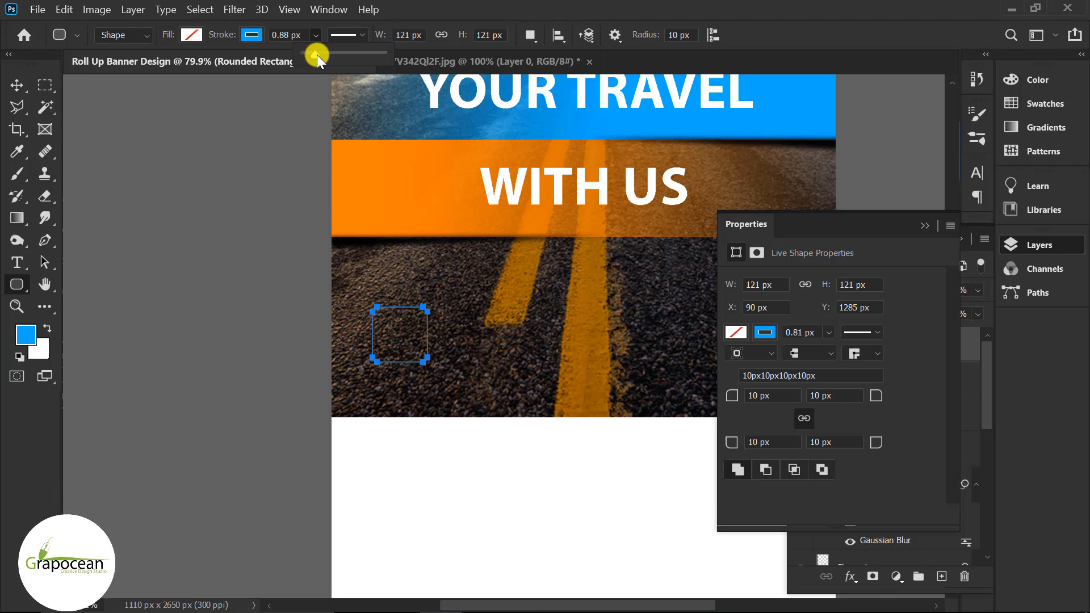
pyautogui.click(17, 85)
pyautogui.click(414, 361)
pyautogui.scroll(-2, 415, 361)
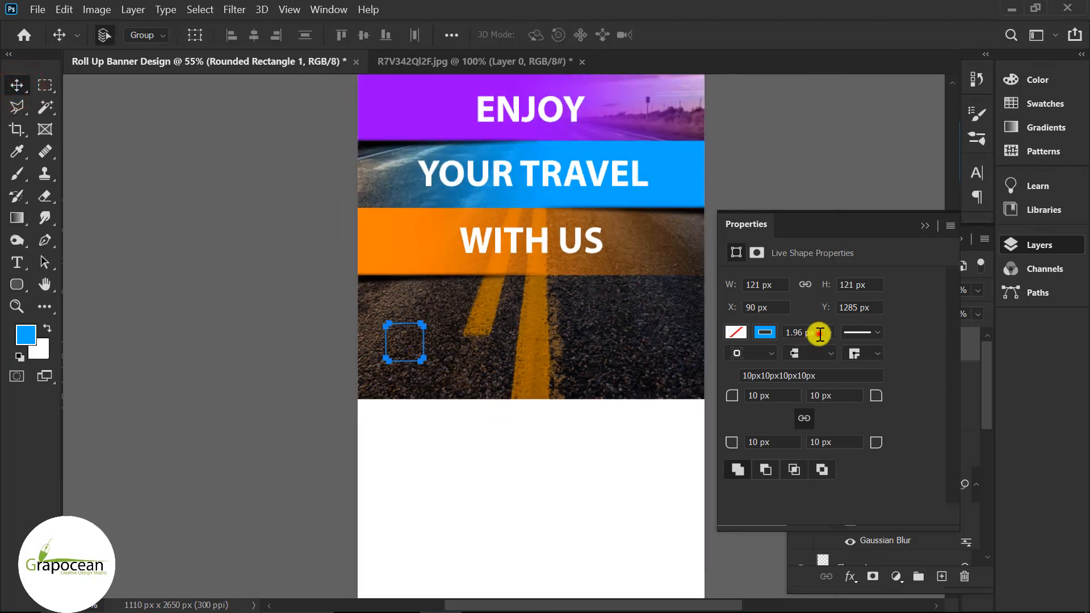
pyautogui.click(925, 226)
pyautogui.scroll(2, 404, 370)
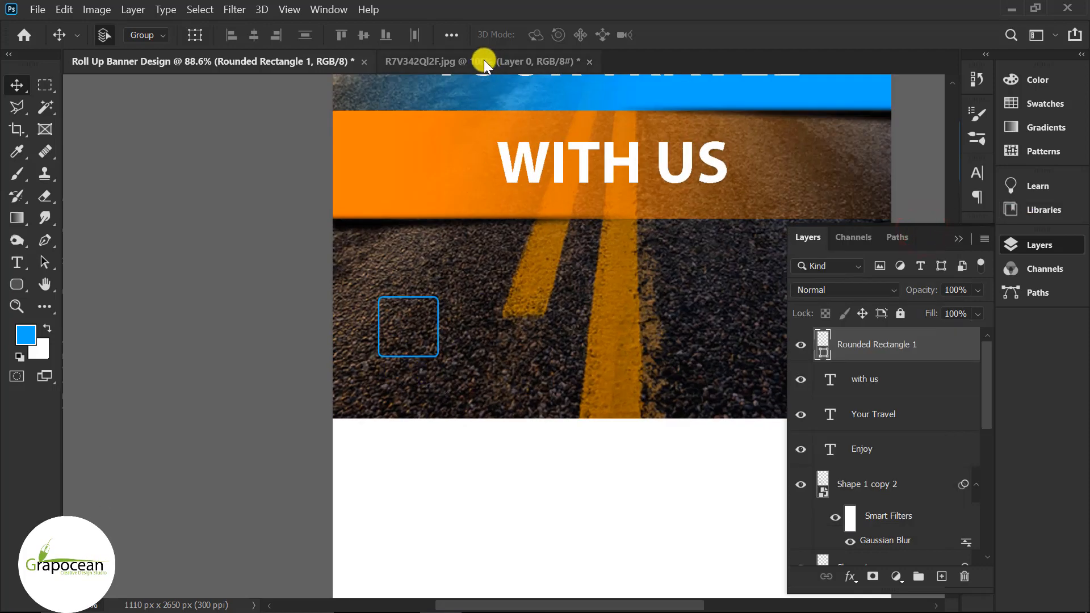
# Step: Open the airplane, hotel, credit-card and customer icon files together
pyautogui.click(37, 9)
pyautogui.click(47, 40)
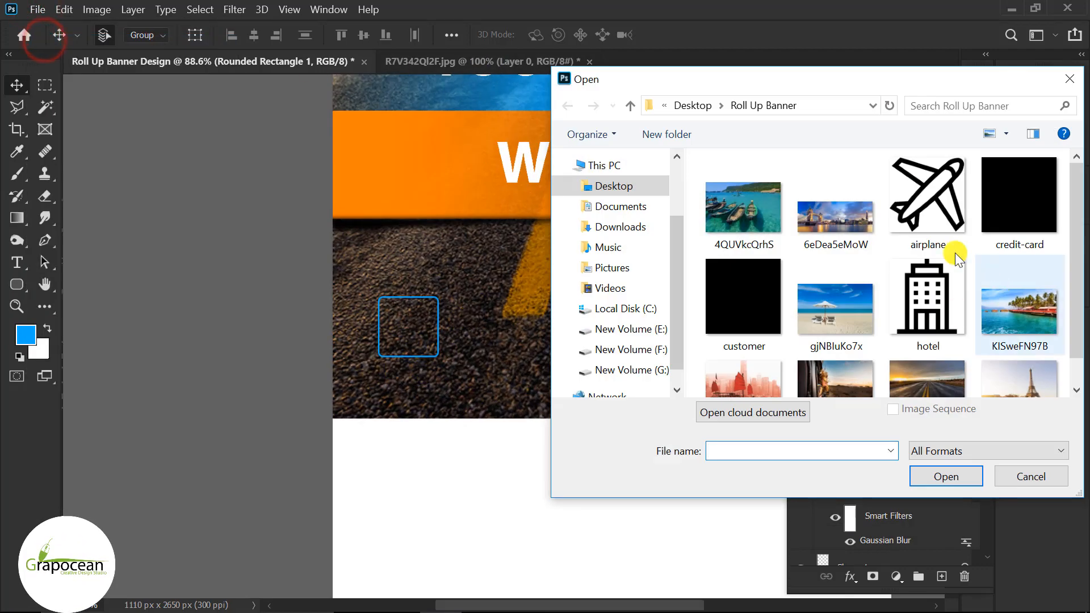
pyautogui.click(959, 244)
pyautogui.keyDown('ctrl'); pyautogui.click(966, 319); pyautogui.keyUp('ctrl')
pyautogui.scroll(-1, 967, 319)
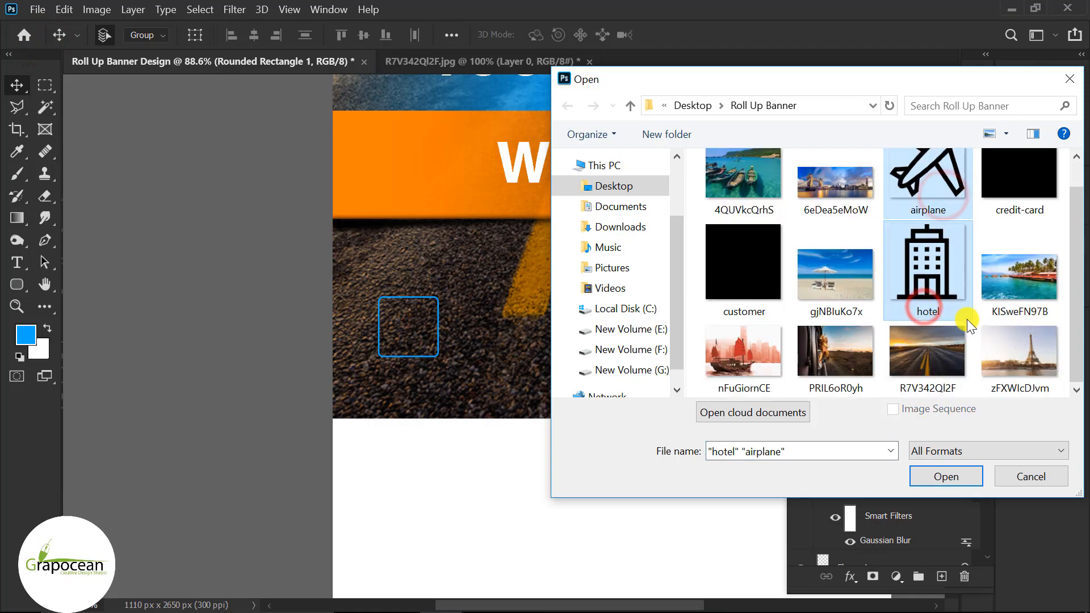
pyautogui.scroll(1, 966, 319)
pyautogui.keyDown('ctrl'); pyautogui.click(1019, 187); pyautogui.keyUp('ctrl')
pyautogui.keyDown('ctrl'); pyautogui.click(743, 296); pyautogui.keyUp('ctrl')
pyautogui.click(954, 474)
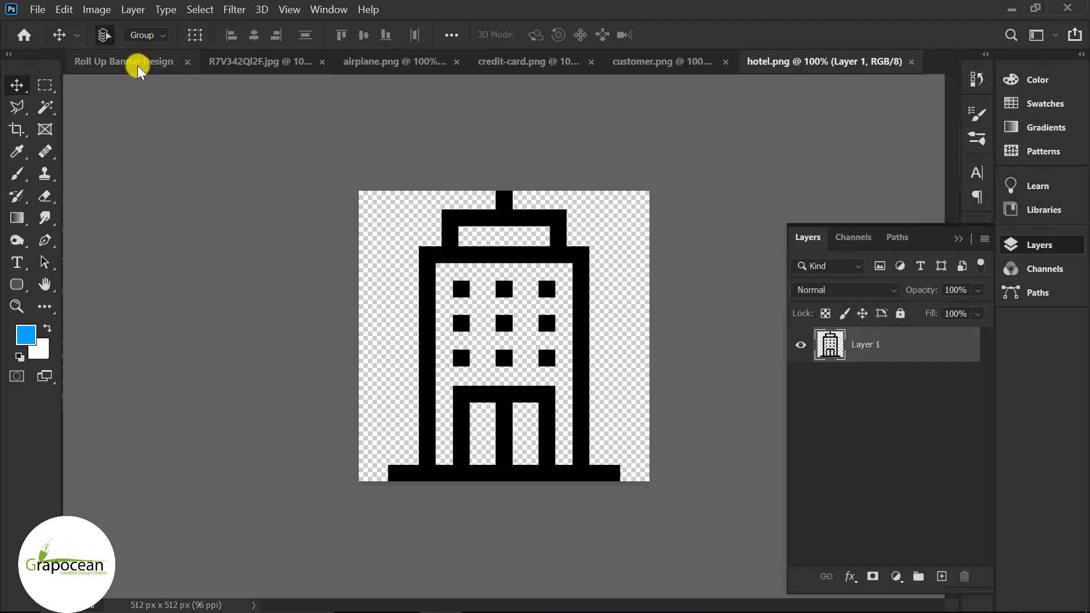
# Step: Drag the airplane icon from its document into the banner design as Layer 2
pyautogui.click(138, 67)
pyautogui.click(418, 63)
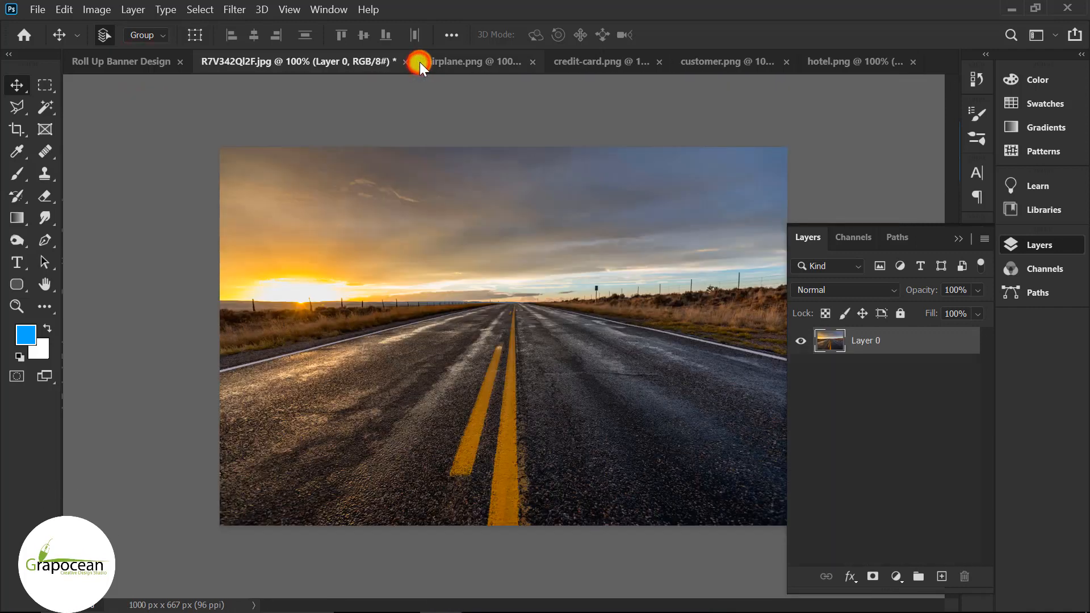
pyautogui.click(591, 60)
pyautogui.click(714, 63)
pyautogui.click(832, 64)
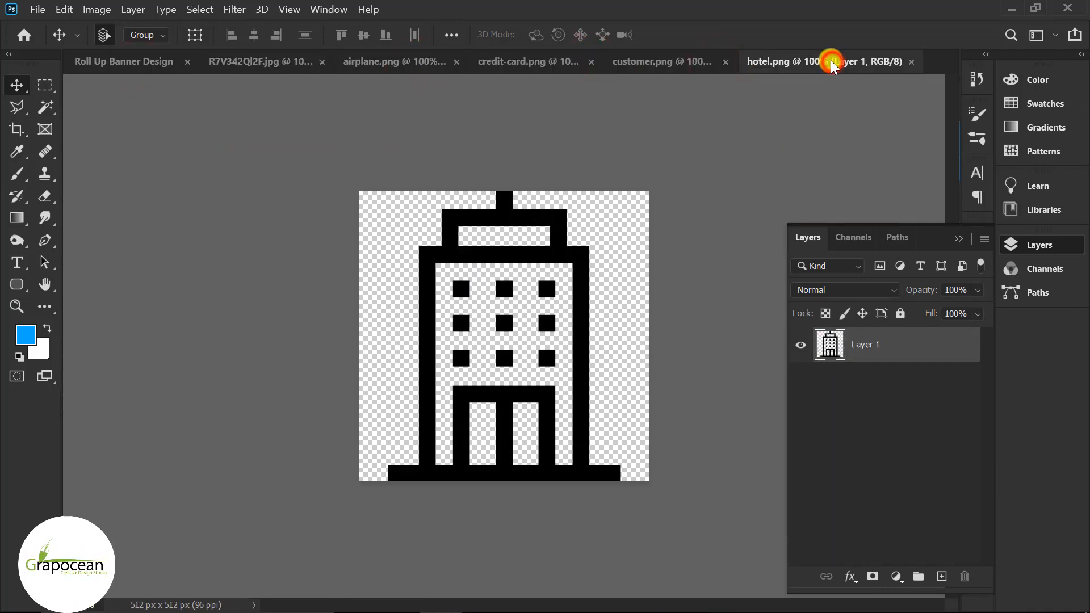
pyautogui.click(402, 63)
pyautogui.moveTo(613, 247); pyautogui.dragTo(417, 328)
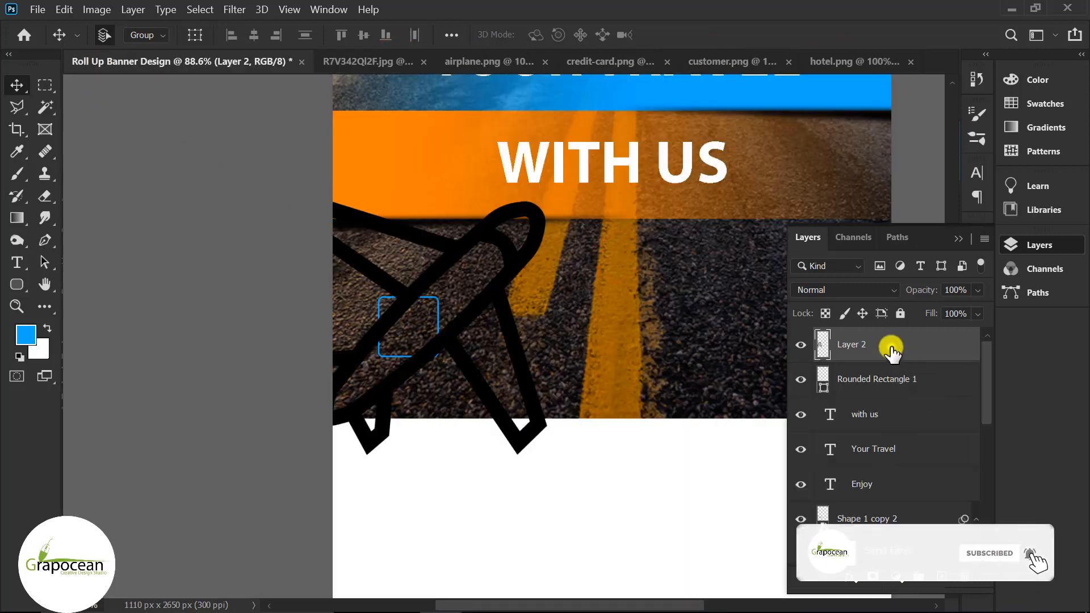
# Step: Add a blue Color Overlay to the airplane layer via Blending Options
pyautogui.rightClick(892, 349)
pyautogui.click(681, 28)
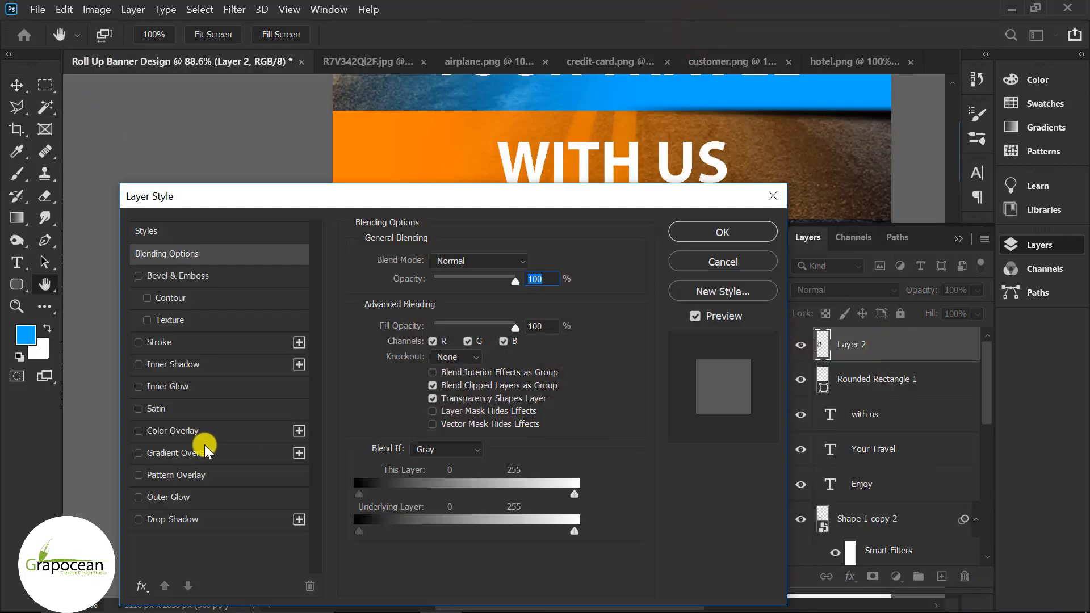
pyautogui.click(241, 430)
pyautogui.moveTo(559, 200); pyautogui.dragTo(961, 311)
pyautogui.click(939, 374)
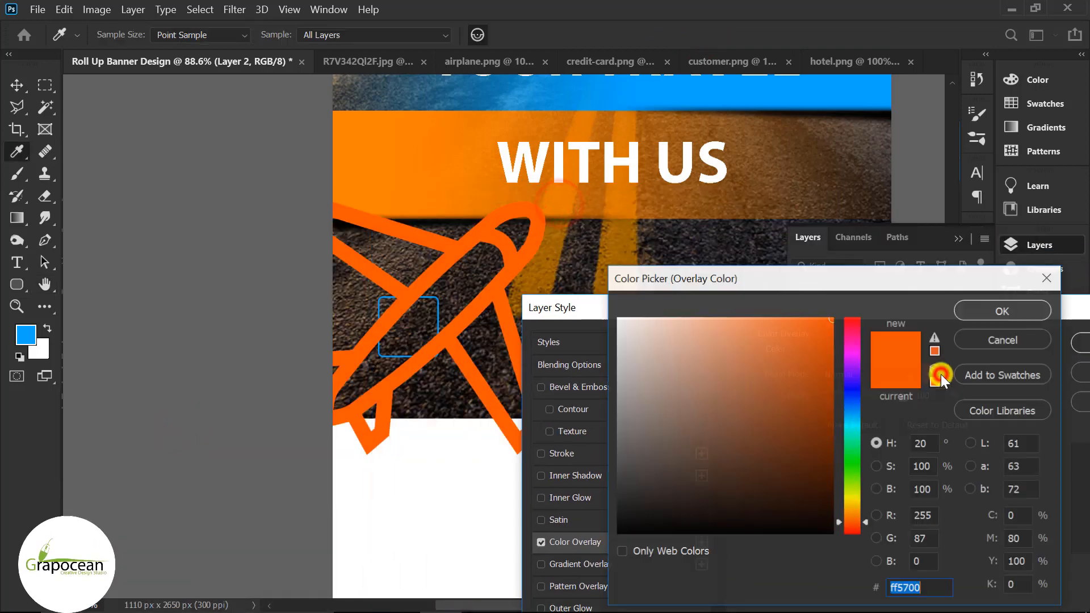
pyautogui.click(1022, 307)
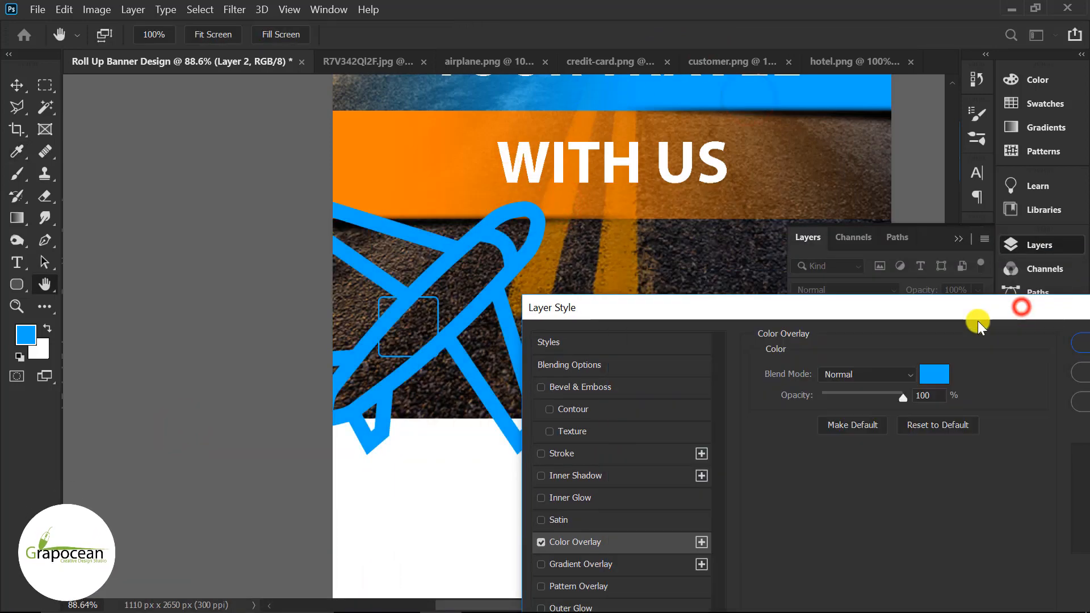
pyautogui.moveTo(1024, 308); pyautogui.dragTo(867, 333)
pyautogui.click(986, 377)
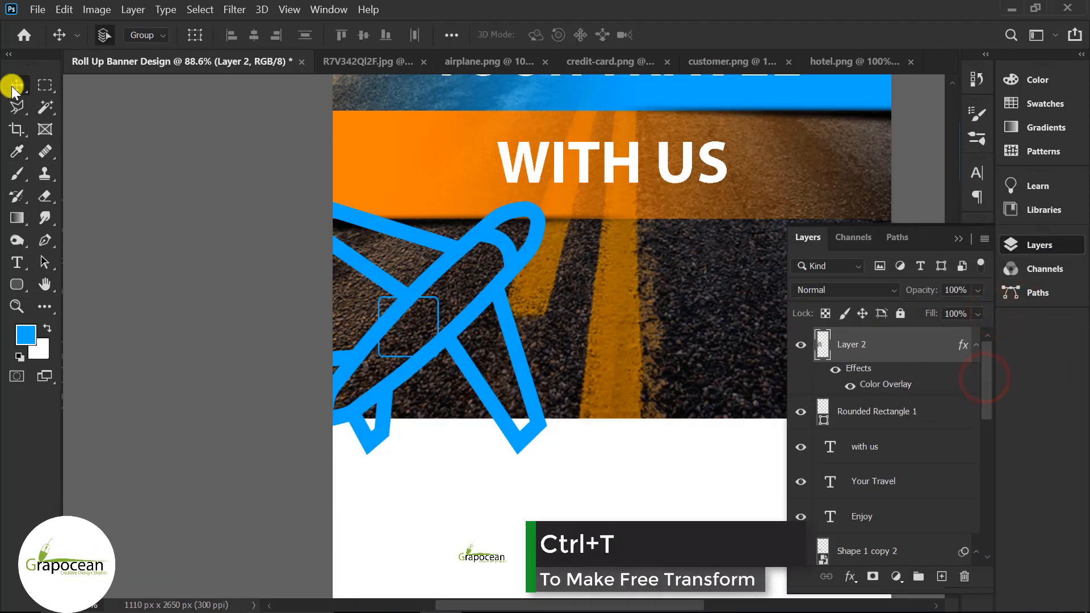
# Step: Scale the airplane to 35.8% inside the rounded square, then duplicate the square layer
pyautogui.hotkey('ctrl', 't')
pyautogui.moveTo(545, 453); pyautogui.dragTo(414, 377)
pyautogui.click(814, 35)
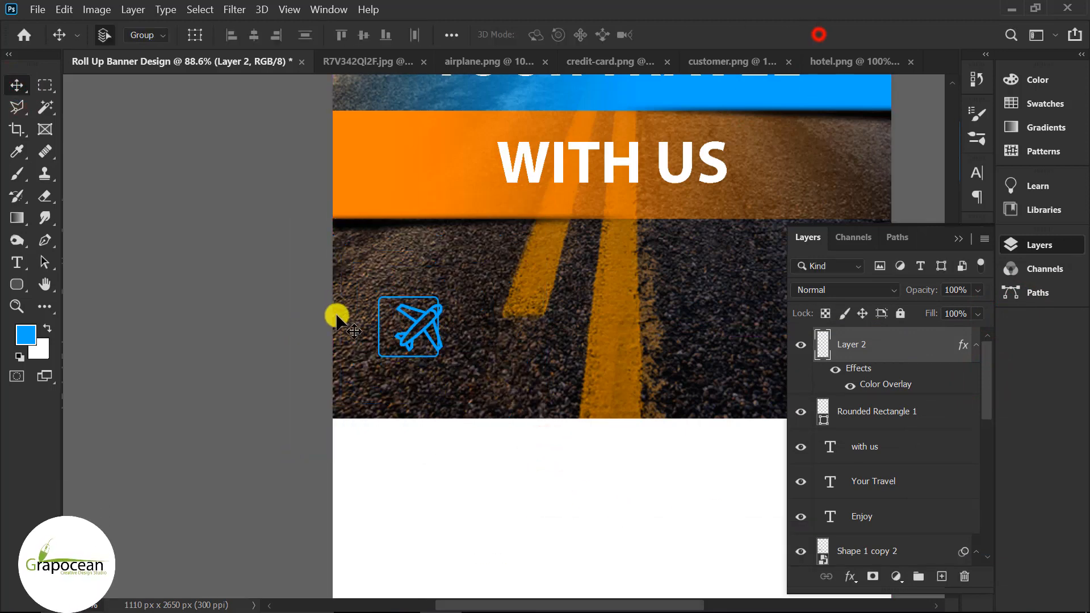
pyautogui.scroll(3, 381, 343)
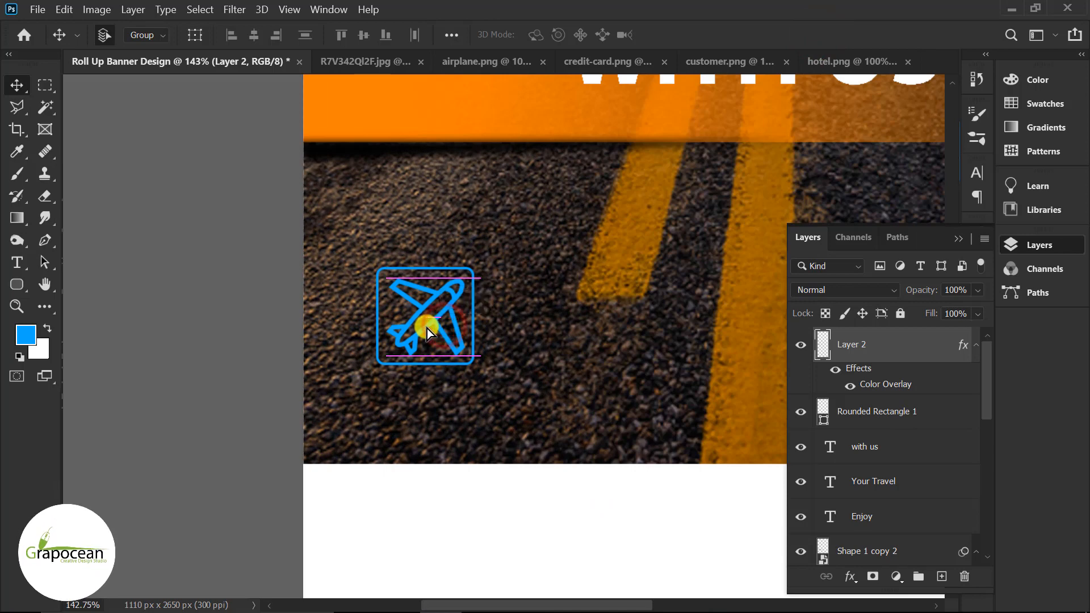
pyautogui.scroll(-3, 530, 356)
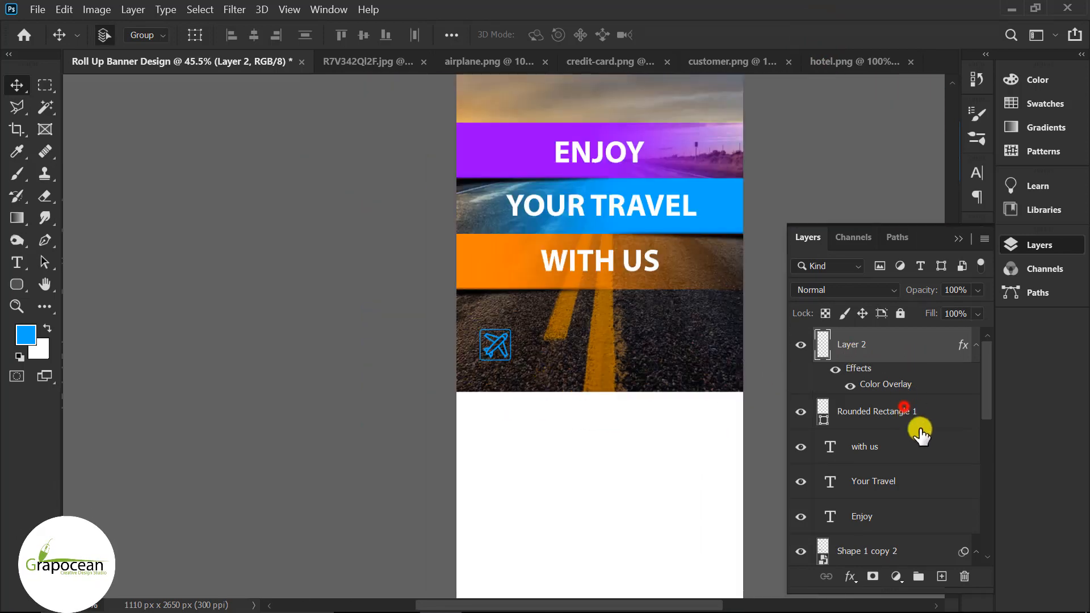
pyautogui.moveTo(904, 407); pyautogui.dragTo(941, 576)
# Step: Move the copied rounded square to the right of the first one
pyautogui.hotkey('ctrl', 't')
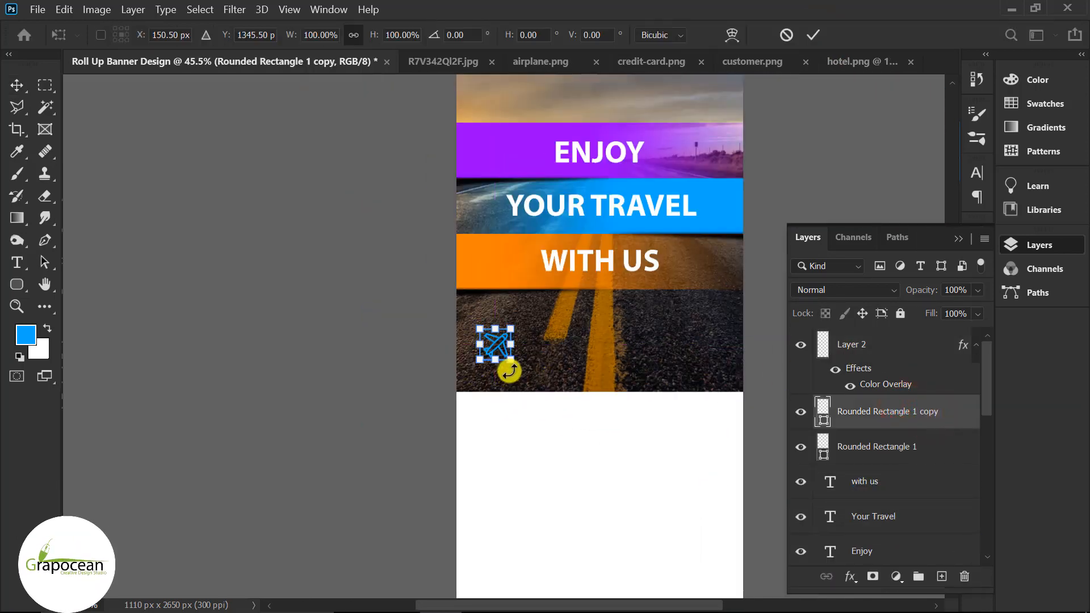
pyautogui.moveTo(507, 356); pyautogui.dragTo(552, 352)
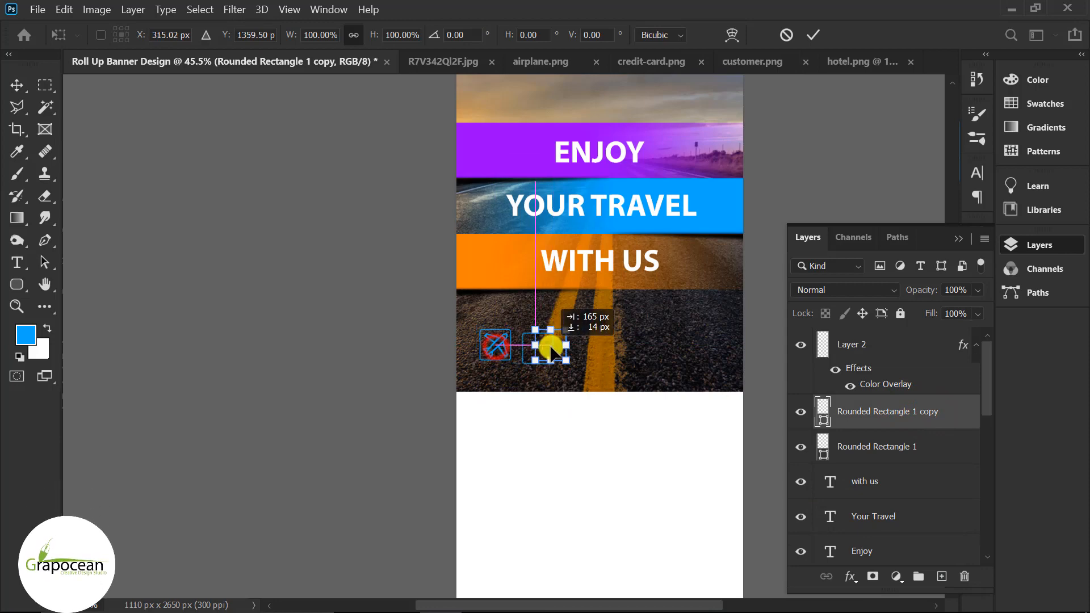
pyautogui.click(810, 35)
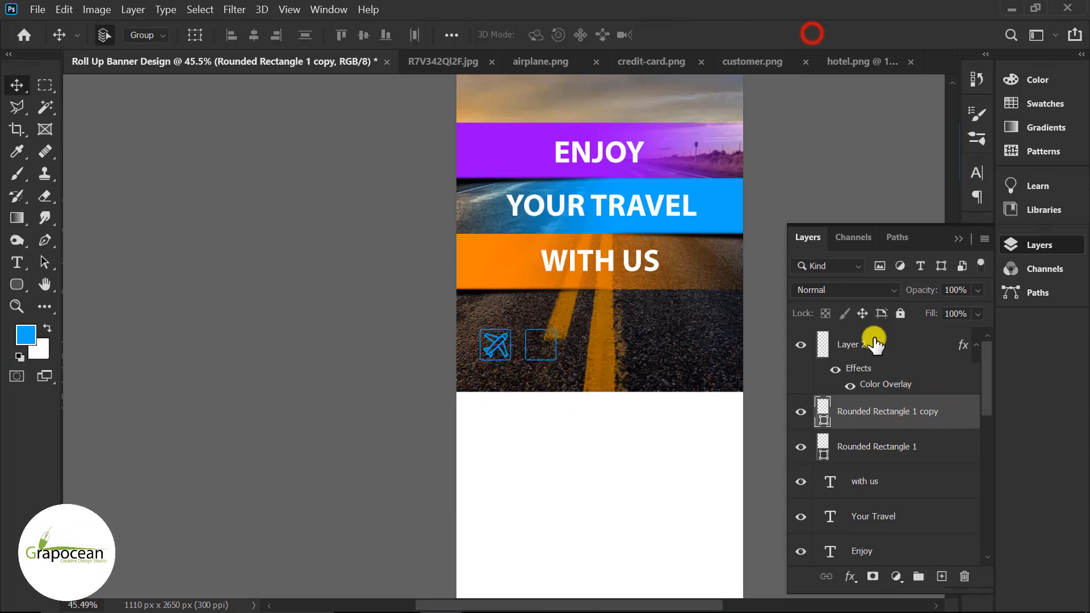
pyautogui.scroll(2, 742, 408)
# Step: Change the second box's outline colour to orange
pyautogui.rightClick(891, 411)
pyautogui.click(769, 23)
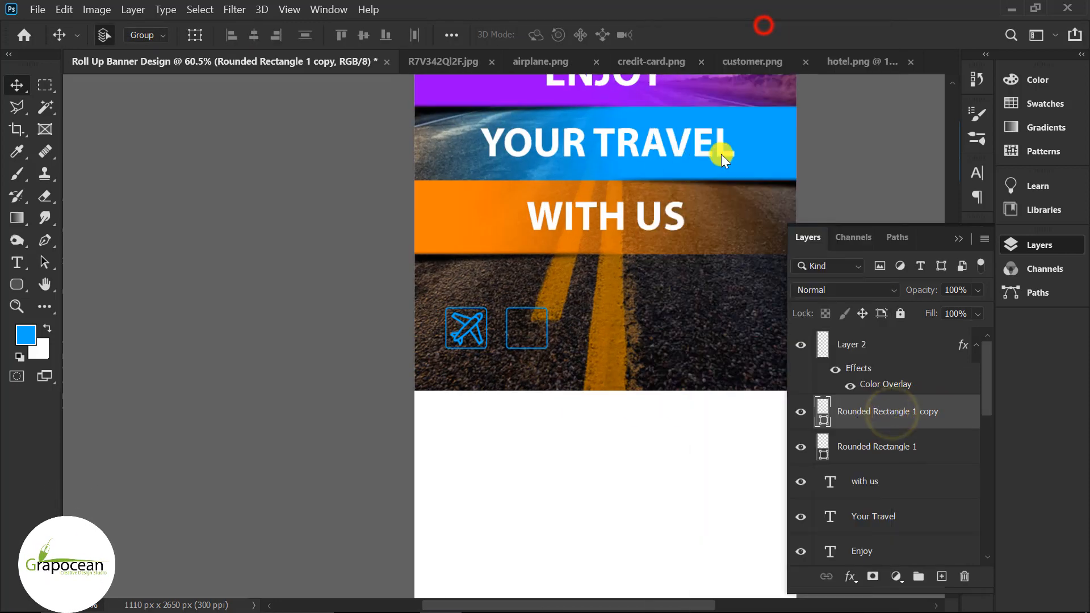
pyautogui.click(461, 431)
pyautogui.moveTo(708, 201); pyautogui.dragTo(551, 343)
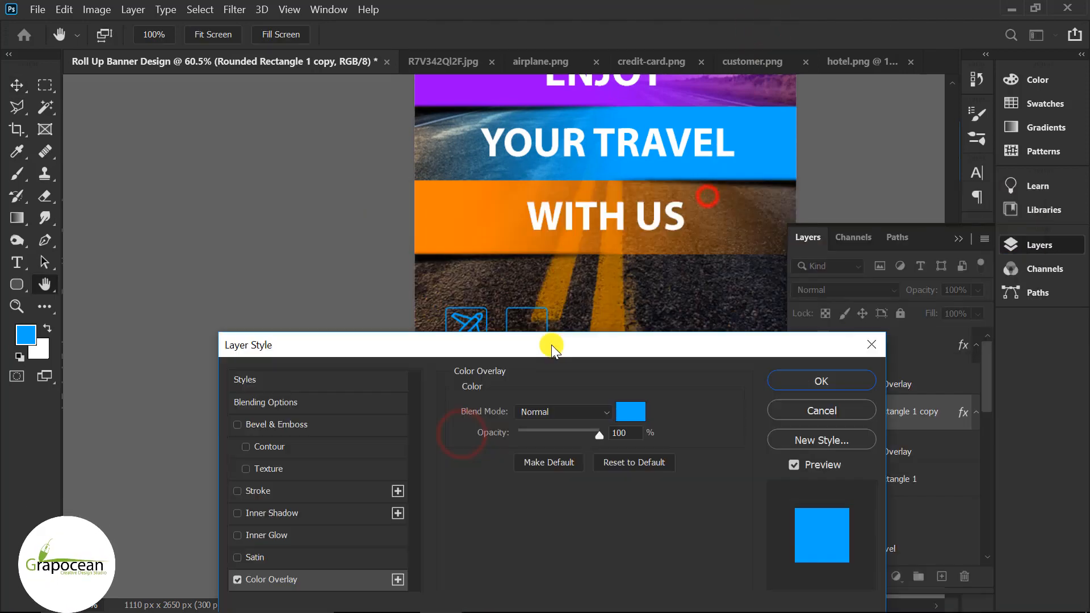
pyautogui.click(787, 384)
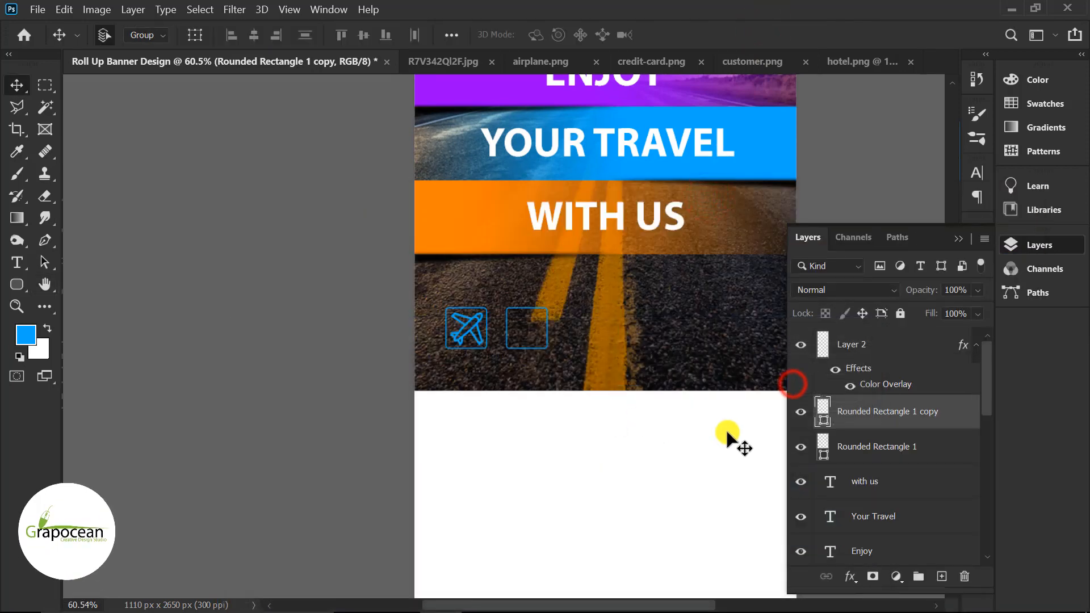
pyautogui.click(17, 283)
pyautogui.click(250, 35)
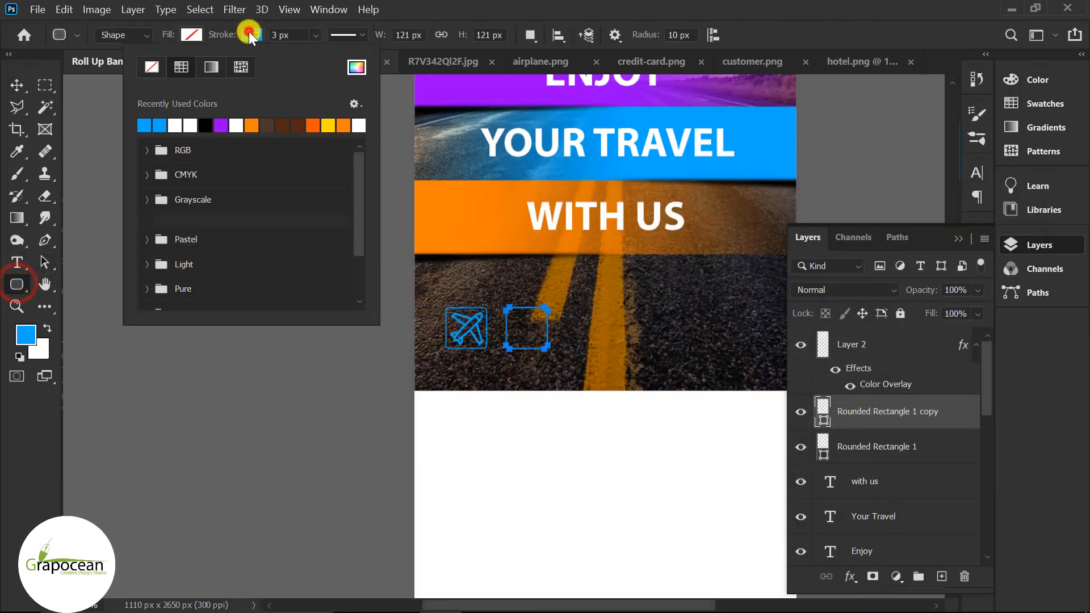
pyautogui.click(316, 125)
pyautogui.click(18, 86)
pyautogui.scroll(2, 557, 404)
pyautogui.scroll(5, 557, 402)
pyautogui.moveTo(538, 364); pyautogui.dragTo(556, 365)
pyautogui.scroll(-6, 613, 419)
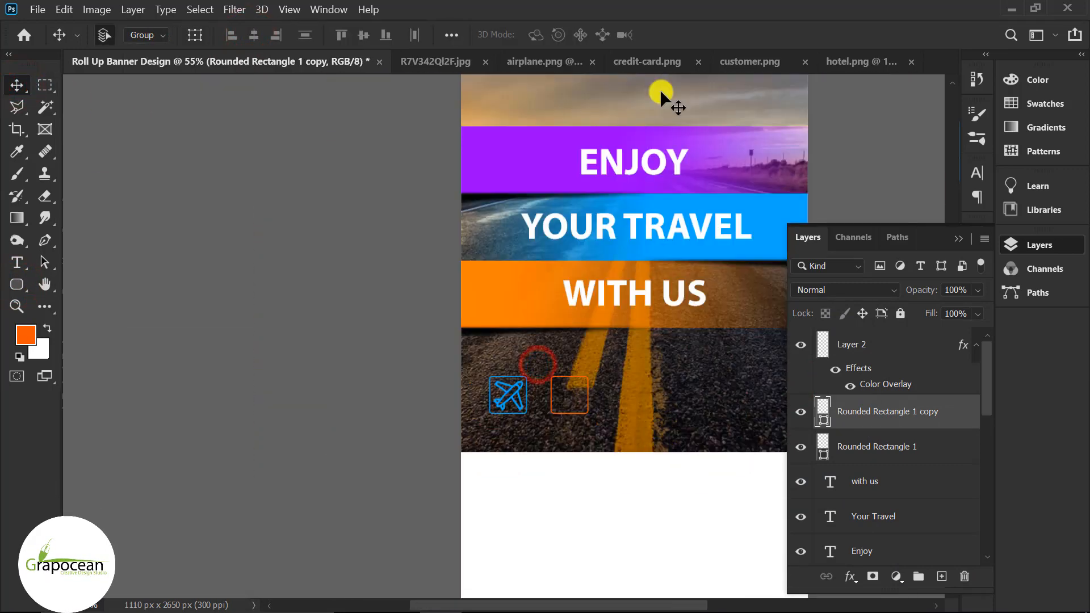
# Step: Bring the customer.png icon into the banner and shrink it to fit the second box
pyautogui.click(652, 60)
pyautogui.click(384, 54)
pyautogui.click(709, 60)
pyautogui.moveTo(472, 358); pyautogui.dragTo(556, 406)
pyautogui.hotkey('ctrl', 't')
pyautogui.moveTo(648, 463); pyautogui.dragTo(593, 398)
pyautogui.click(815, 36)
# Step: Give the customer icon, Layer 3, an orange Color Overlay
pyautogui.rightClick(900, 412)
pyautogui.click(783, 31)
pyautogui.click(821, 262)
pyautogui.rightClick(870, 408)
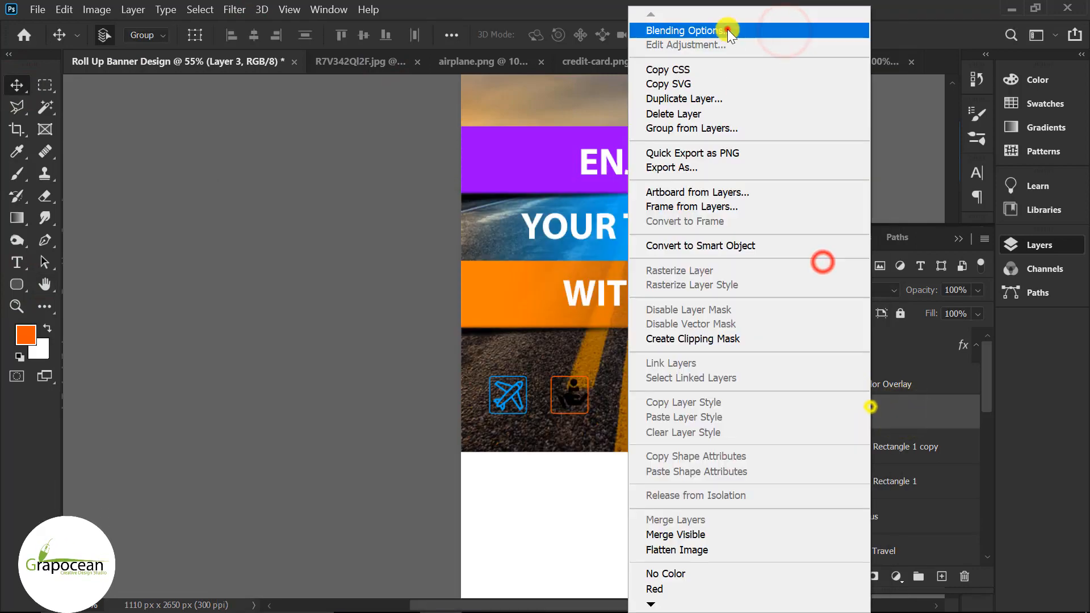
pyautogui.click(726, 30)
pyautogui.click(277, 427)
pyautogui.moveTo(657, 196); pyautogui.dragTo(716, 449)
pyautogui.click(687, 517)
pyautogui.click(497, 290)
pyautogui.click(1008, 314)
pyautogui.click(891, 480)
# Step: Select the customer icon together with its box in the Layers panel
pyautogui.click(954, 239)
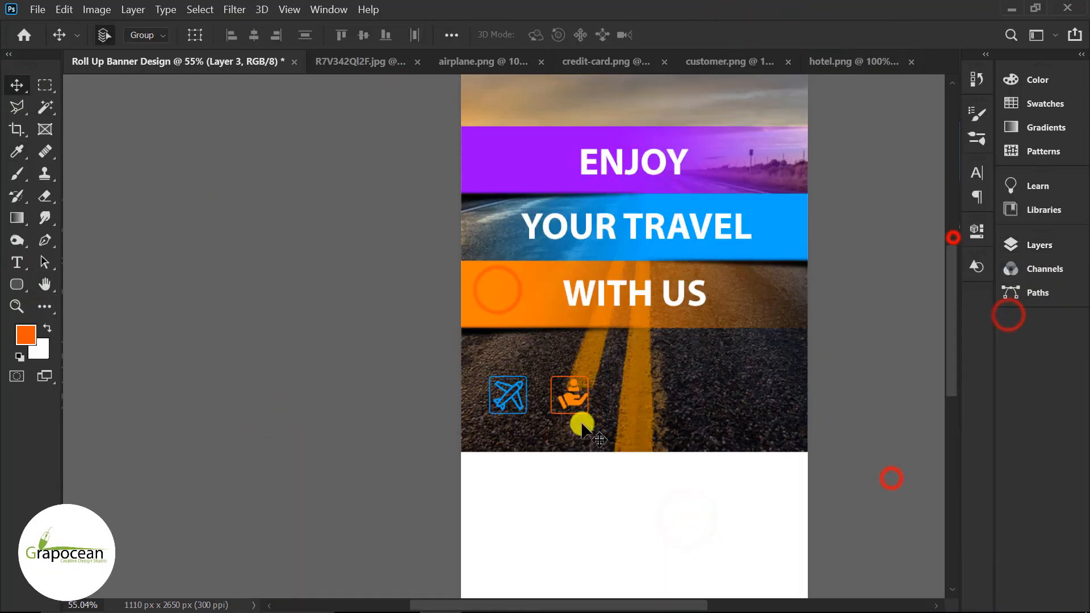
pyautogui.scroll(8, 580, 416)
pyautogui.click(562, 380)
pyautogui.click(1054, 238)
pyautogui.click(857, 478)
pyautogui.keyDown('ctrl'); pyautogui.click(874, 410); pyautogui.keyUp('ctrl')
pyautogui.scroll(-8, 528, 448)
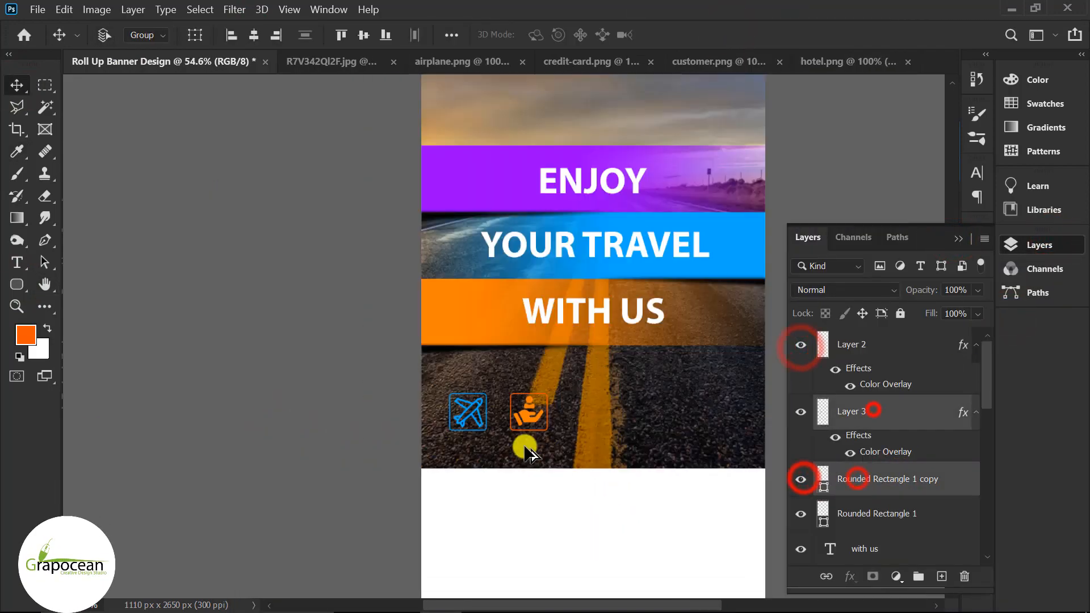
# Step: Remove the customer-icon copy from the box beside the airplane
pyautogui.moveTo(530, 423); pyautogui.dragTo(363, 390)
pyautogui.hotkey('ctrl', 'z')
pyautogui.keyDown('ctrl'); pyautogui.click(884, 480); pyautogui.keyUp('ctrl')
pyautogui.scroll(2, 670, 415)
pyautogui.scroll(5, 612, 410)
pyautogui.scroll(-4, 363, 390)
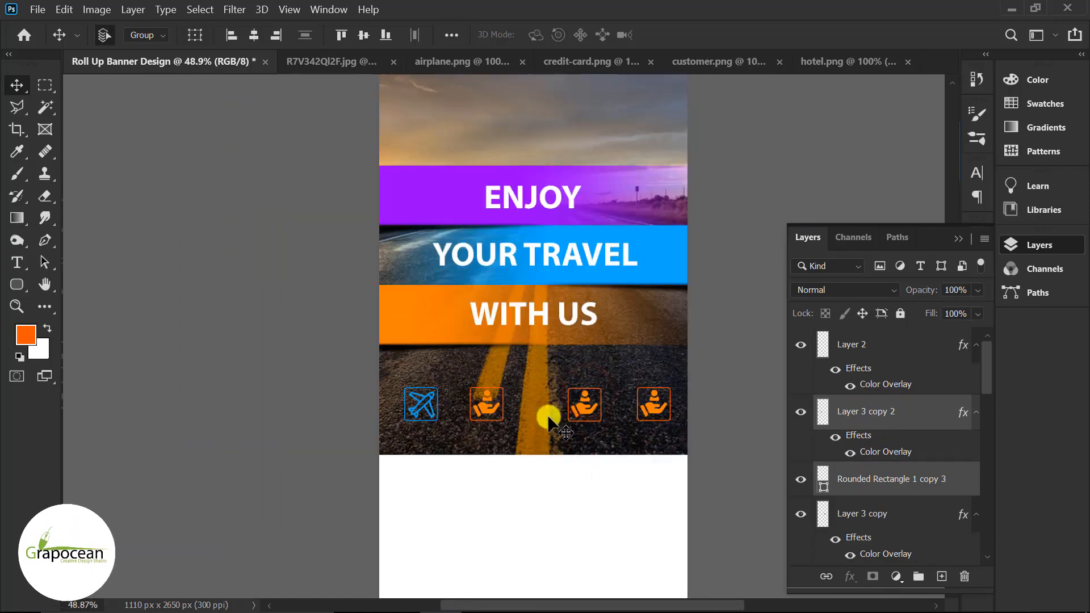
pyautogui.hotkey('ctrl', 'z')
# Step: Change that second box's outline colour to purple
pyautogui.click(16, 285)
pyautogui.click(255, 35)
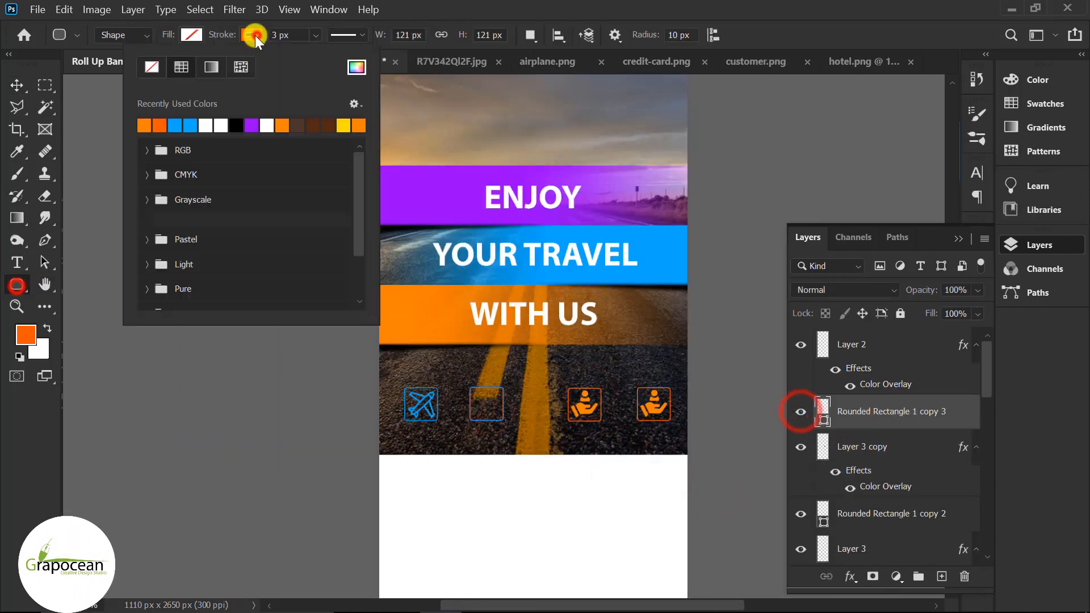
pyautogui.click(252, 125)
pyautogui.click(137, 128)
pyautogui.click(16, 85)
# Step: Bring credit-card.png into the banner as Layer 4 with a purple Color Overlay
pyautogui.click(652, 64)
pyautogui.moveTo(567, 302); pyautogui.dragTo(517, 394)
pyautogui.rightClick(884, 414)
pyautogui.click(744, 32)
pyautogui.click(347, 431)
pyautogui.click(685, 272)
pyautogui.click(423, 171)
pyautogui.click(993, 308)
pyautogui.click(899, 235)
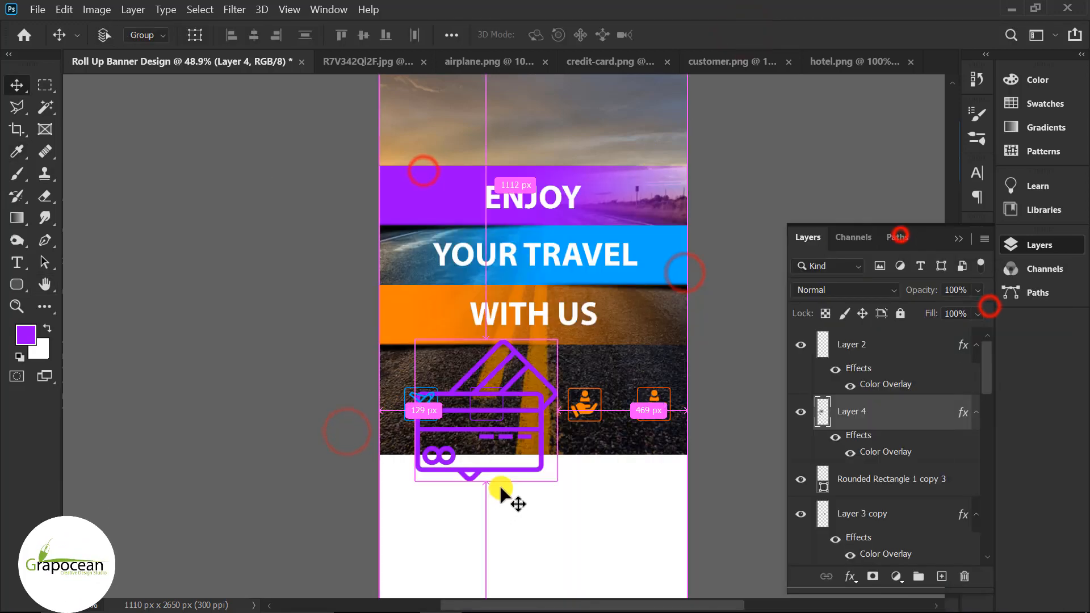
# Step: Resize and position the credit-card icon inside the purple-outlined box
pyautogui.hotkey('ctrl', 't')
pyautogui.moveTo(557, 479); pyautogui.dragTo(499, 426)
pyautogui.click(804, 33)
pyautogui.scroll(12, 486, 445)
pyautogui.moveTo(501, 346); pyautogui.dragTo(503, 330)
pyautogui.hotkey('ctrl', 'z')
pyautogui.scroll(-8, 540, 401)
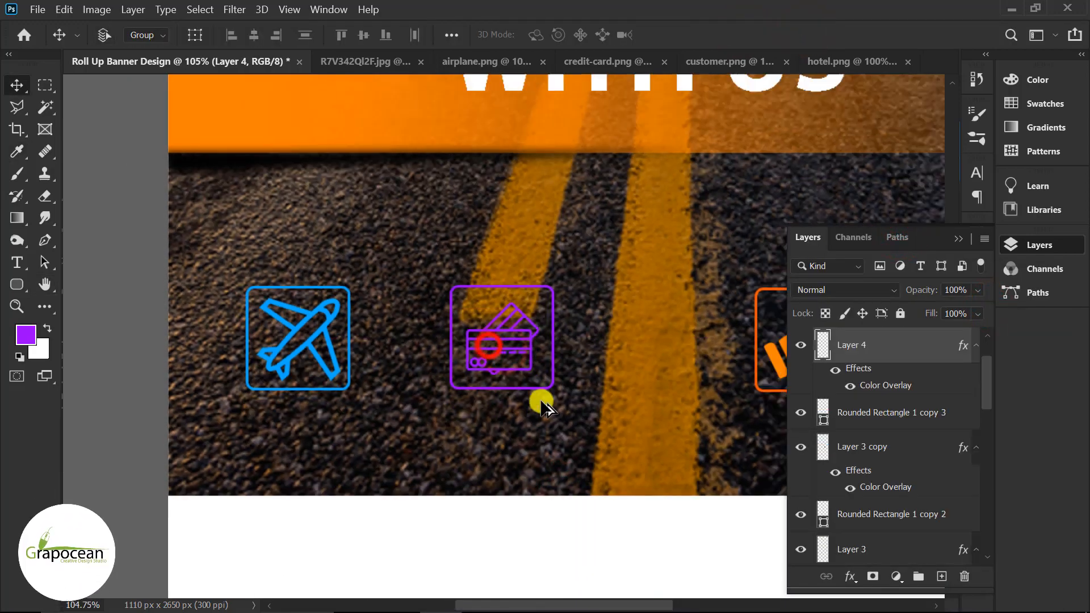
pyautogui.scroll(5, 620, 511)
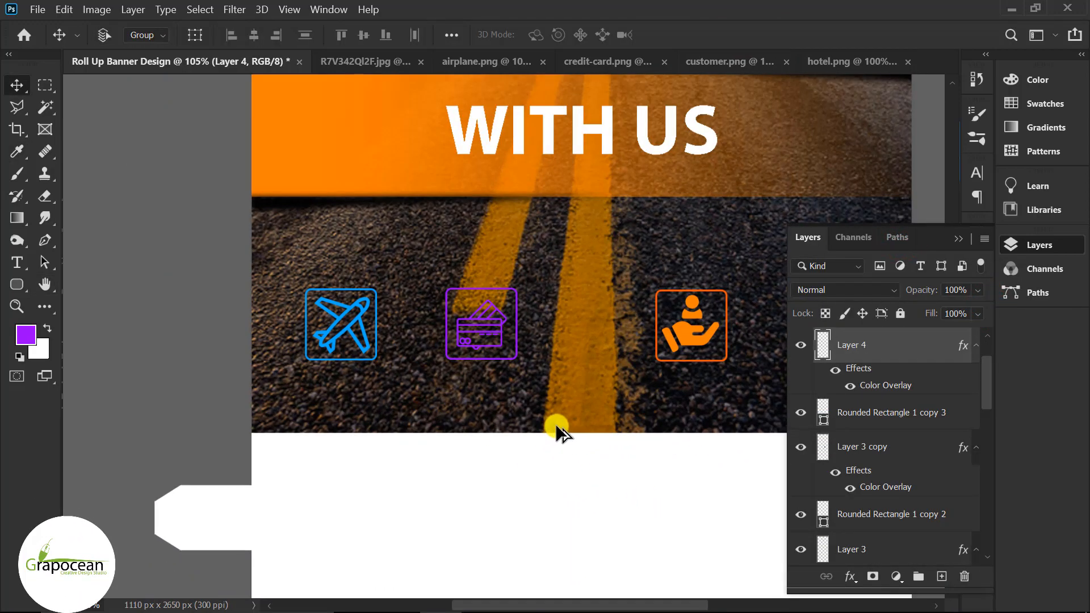
pyautogui.scroll(-5, 556, 424)
# Step: Draw a plain rectangle spanning the whole icon row
pyautogui.rightClick(20, 283)
pyautogui.click(60, 283)
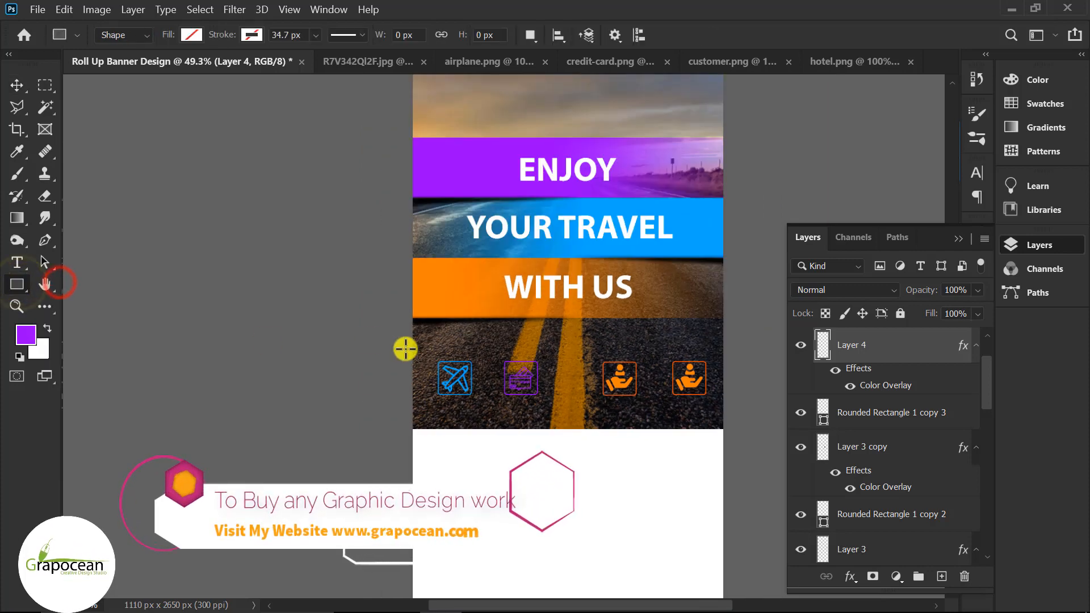
pyautogui.moveTo(404, 348); pyautogui.dragTo(753, 407)
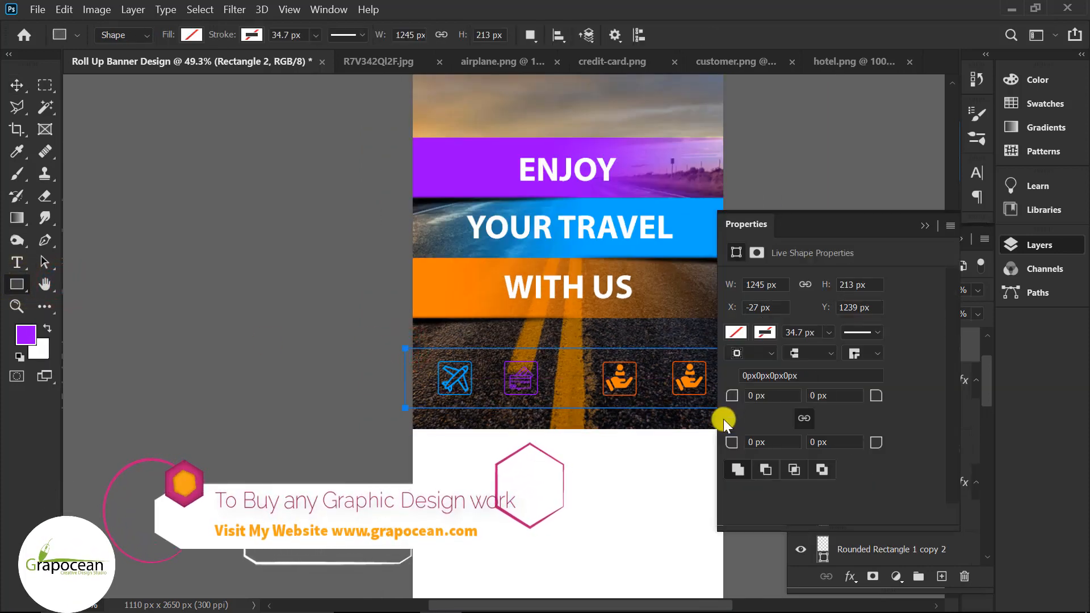
# Step: Fill Rectangle 2 with black from the recently used colours
pyautogui.click(925, 226)
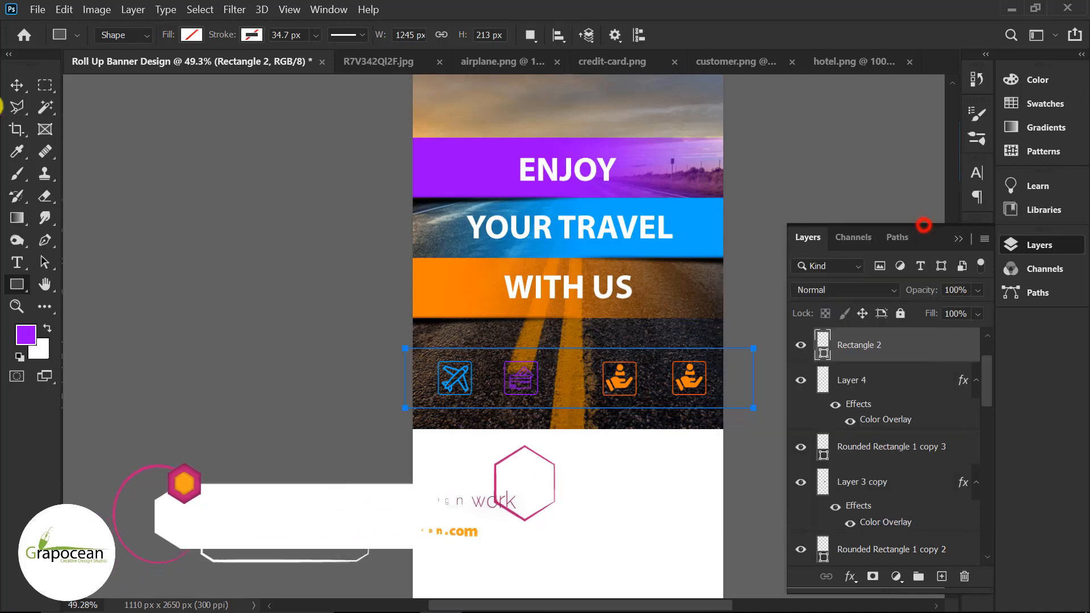
pyautogui.click(192, 35)
pyautogui.click(206, 125)
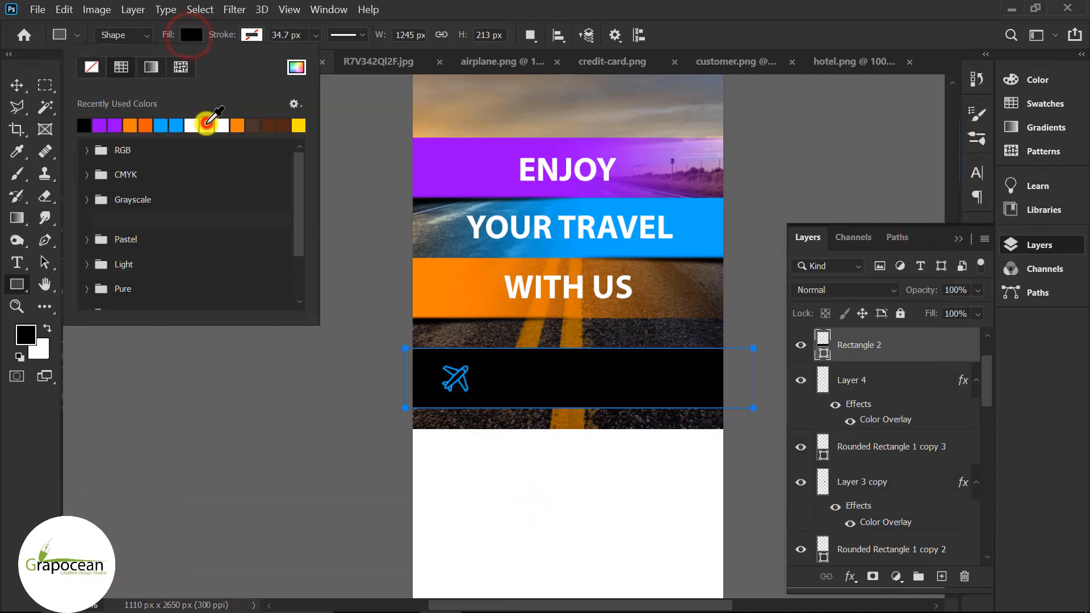
# Step: Move Rectangle 2 in the Layers panel to sit just above Layer 1, behind the icons
pyautogui.click(30, 85)
pyautogui.scroll(-5, 922, 350)
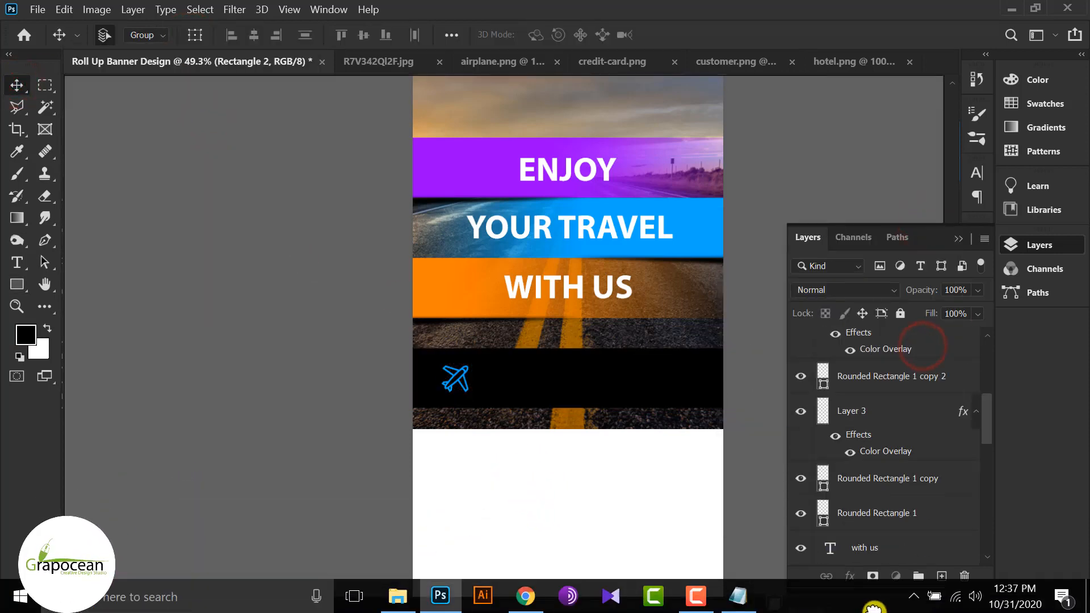
pyautogui.moveTo(874, 609); pyautogui.dragTo(892, 489)
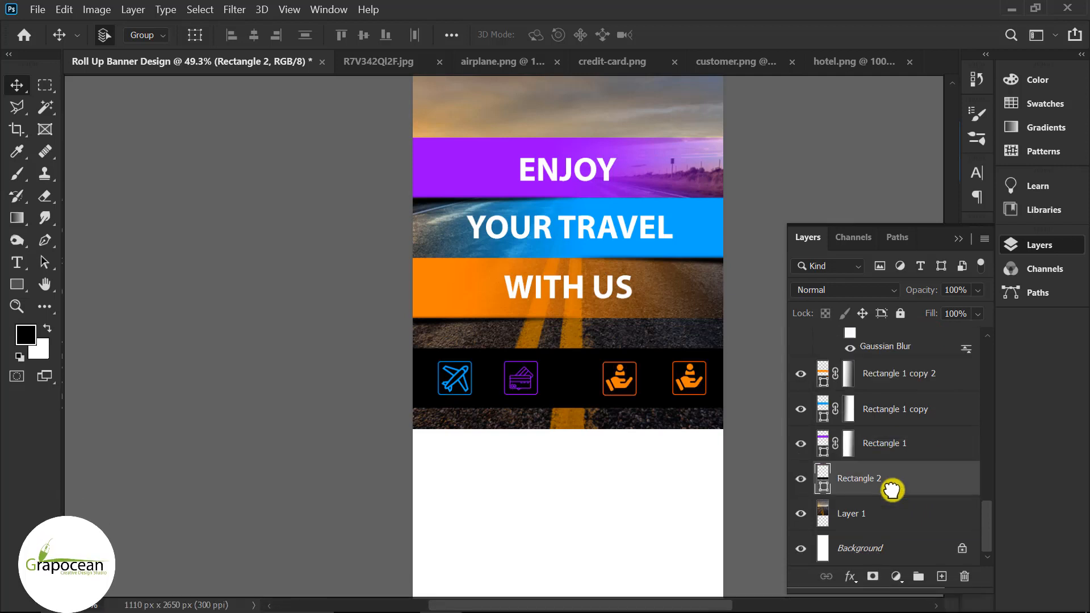
pyautogui.scroll(-3, 655, 529)
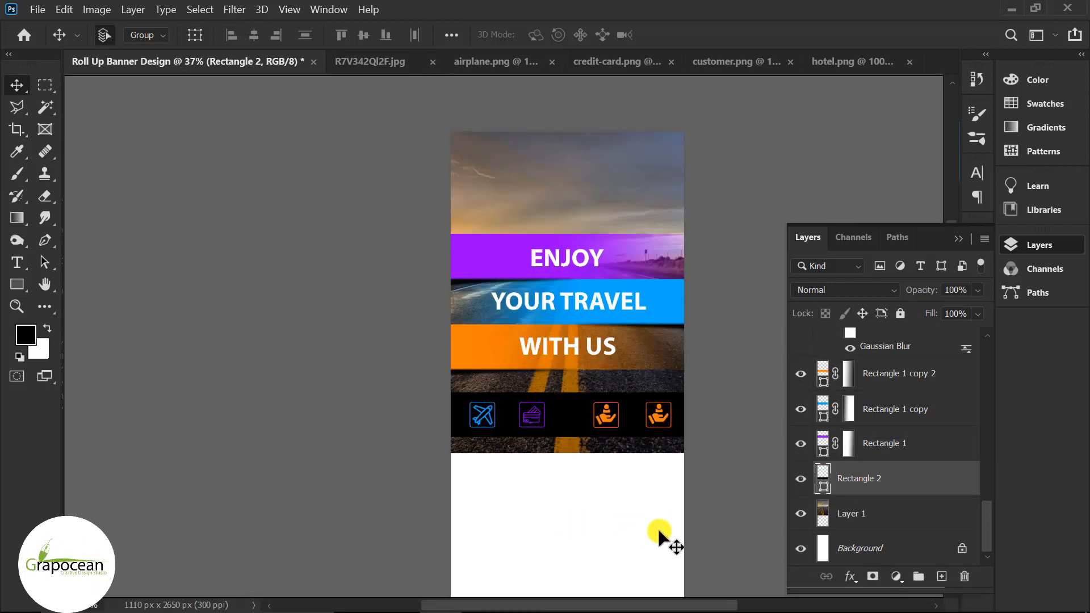
pyautogui.scroll(3, 603, 477)
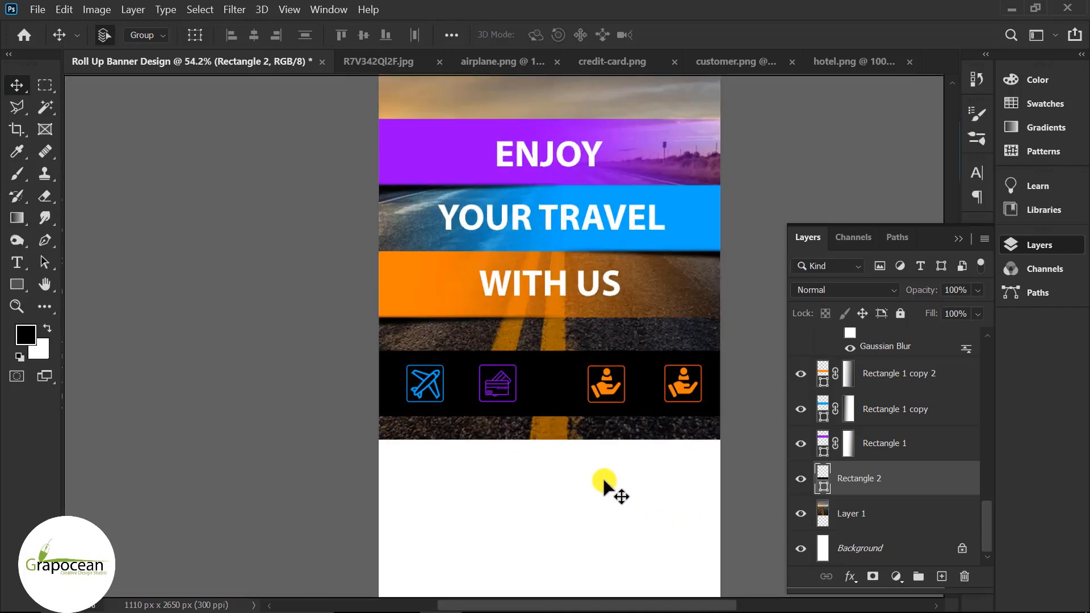
# Step: Delete Layer 3 copy from the third box and give Rounded Rectangle 1 copy 2 a magenta e400ff stroke
pyautogui.click(600, 364)
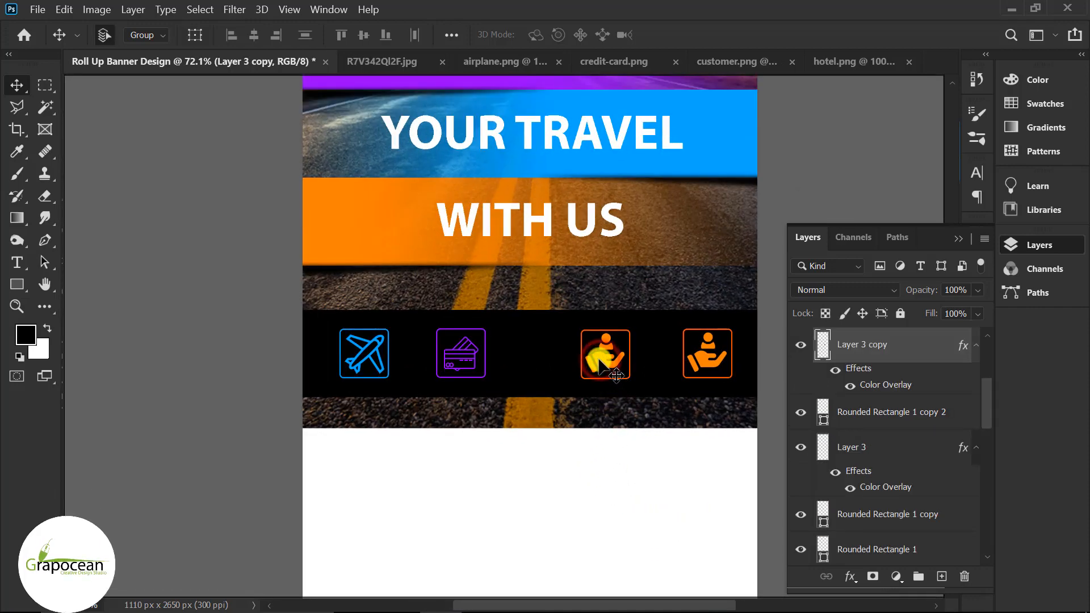
pyautogui.press('Delete')
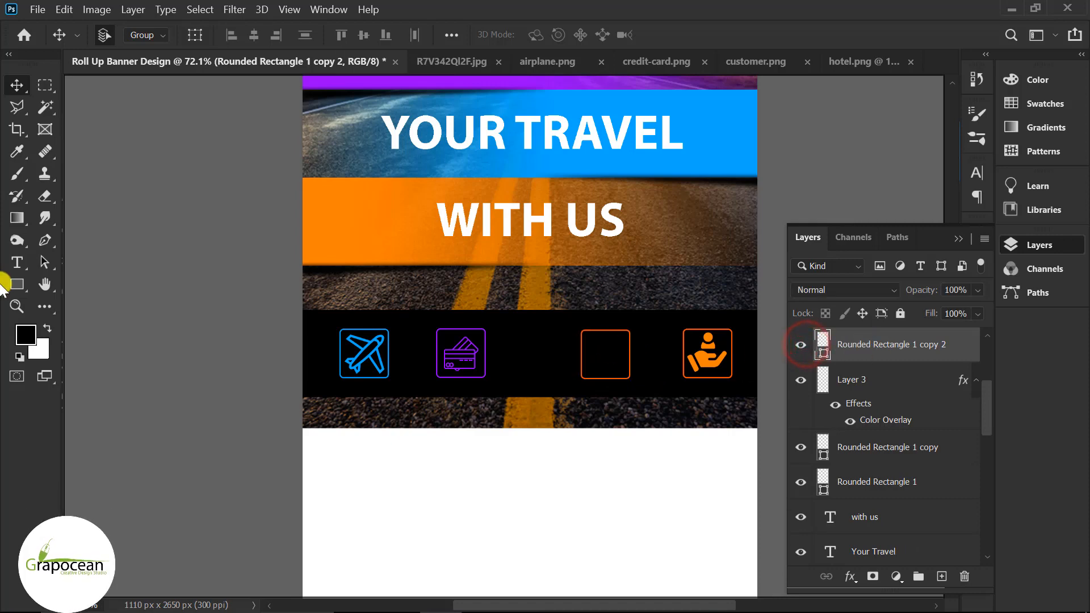
pyautogui.click(17, 284)
pyautogui.click(244, 38)
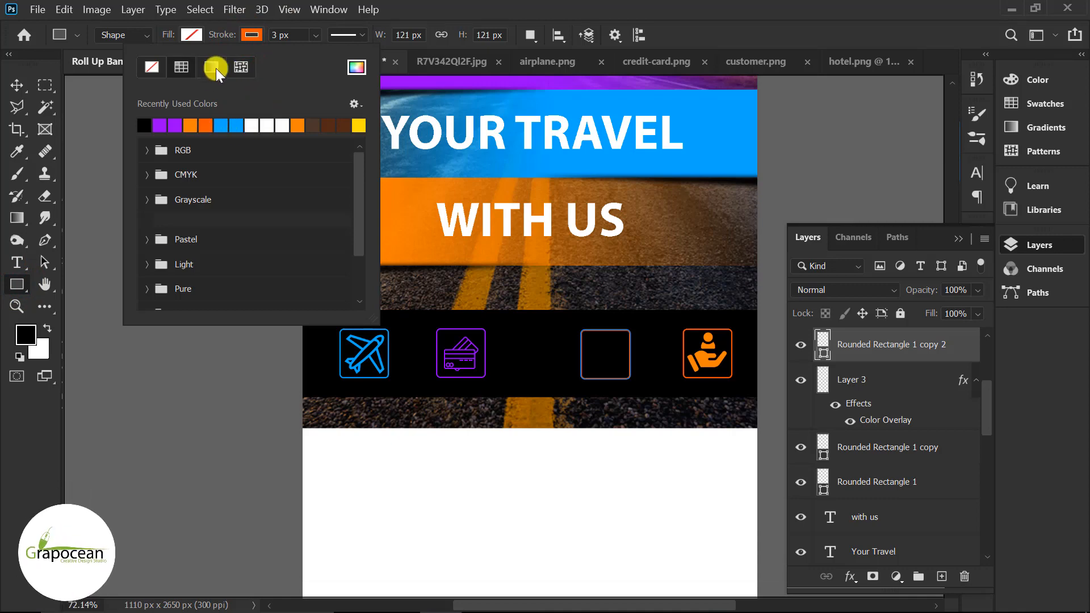
pyautogui.click(357, 66)
pyautogui.click(852, 353)
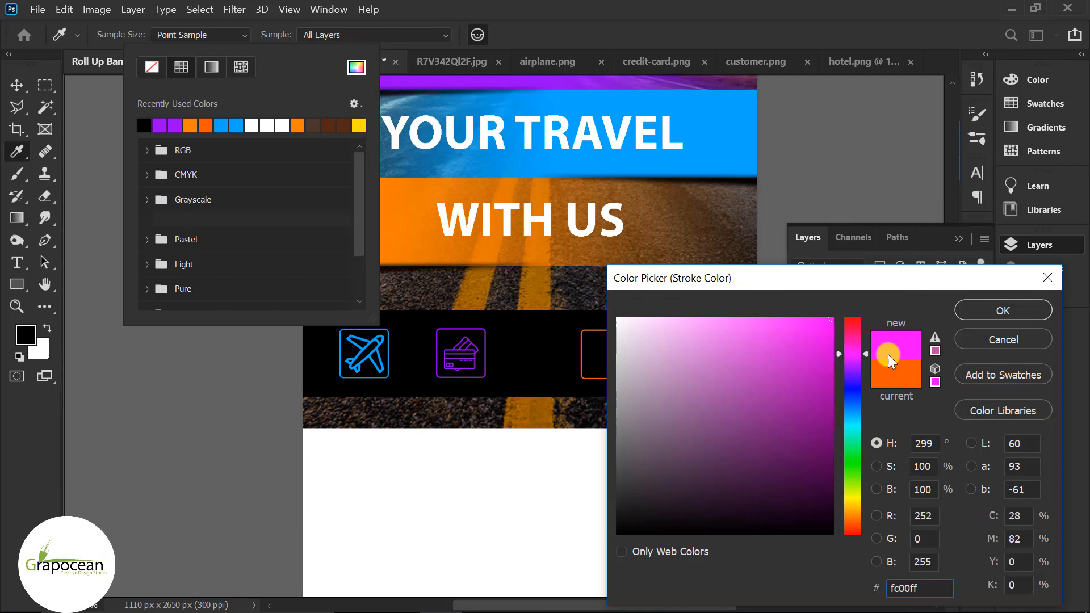
pyautogui.click(846, 356)
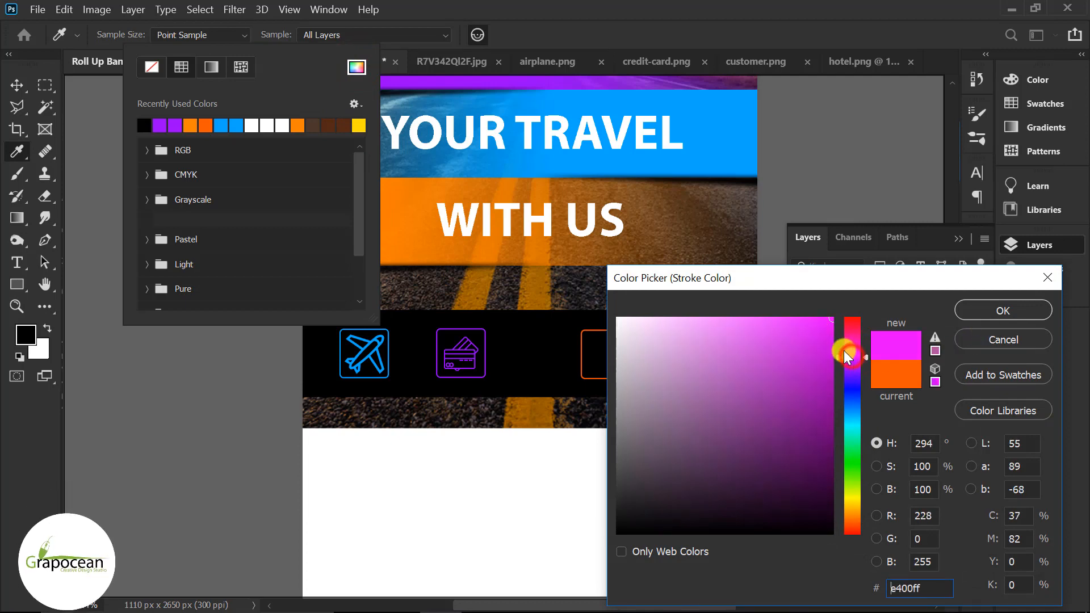
pyautogui.click(1002, 311)
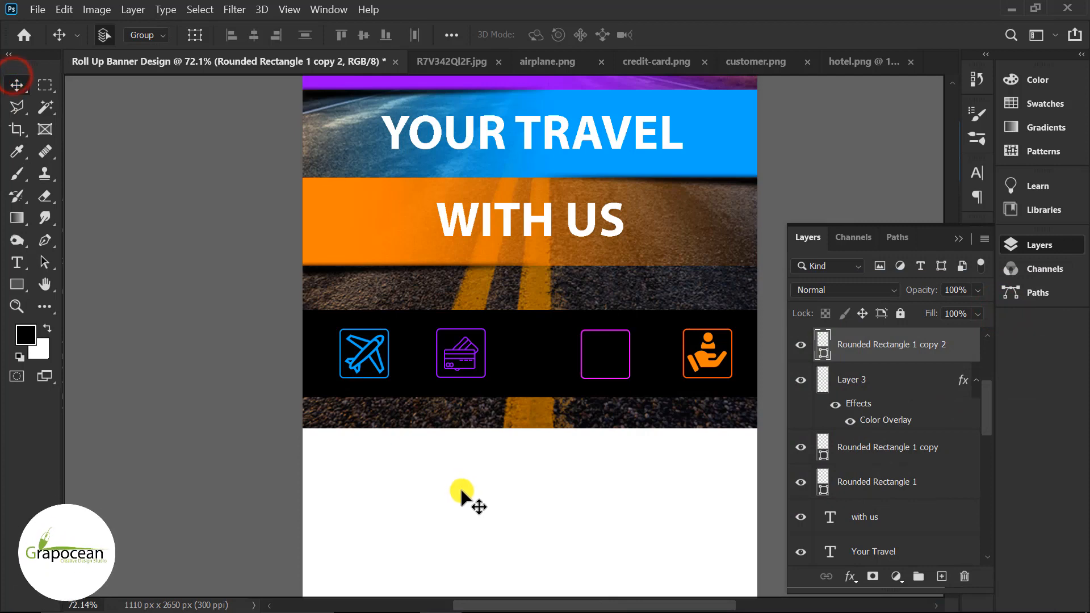
pyautogui.scroll(-2, 462, 489)
pyautogui.scroll(-2, 595, 477)
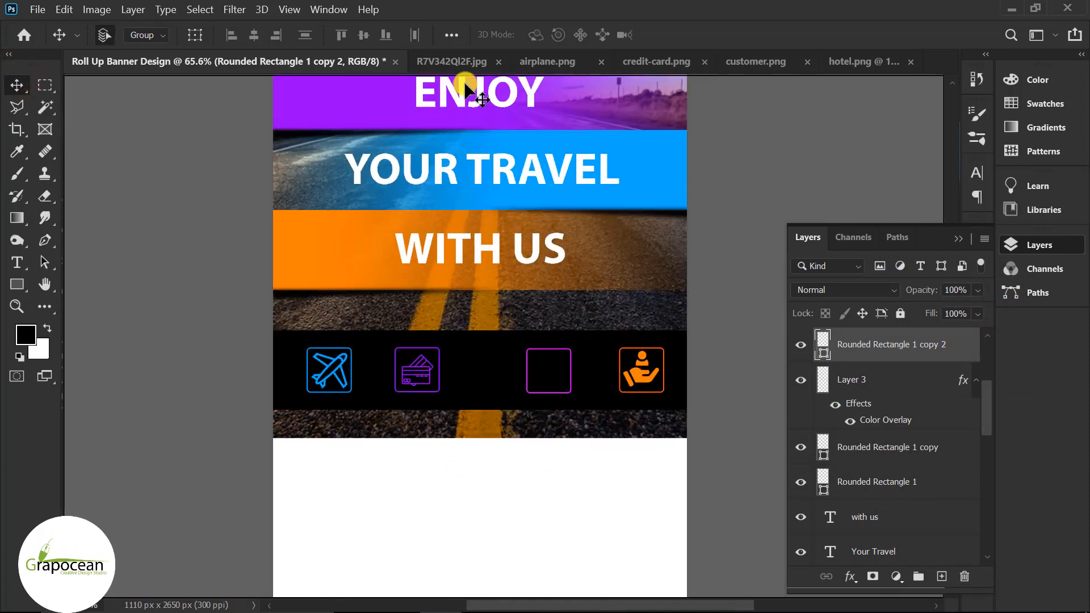
# Step: Bring the hotel.png icon into the banner and size it to fit the third box
pyautogui.click(653, 59)
pyautogui.click(762, 58)
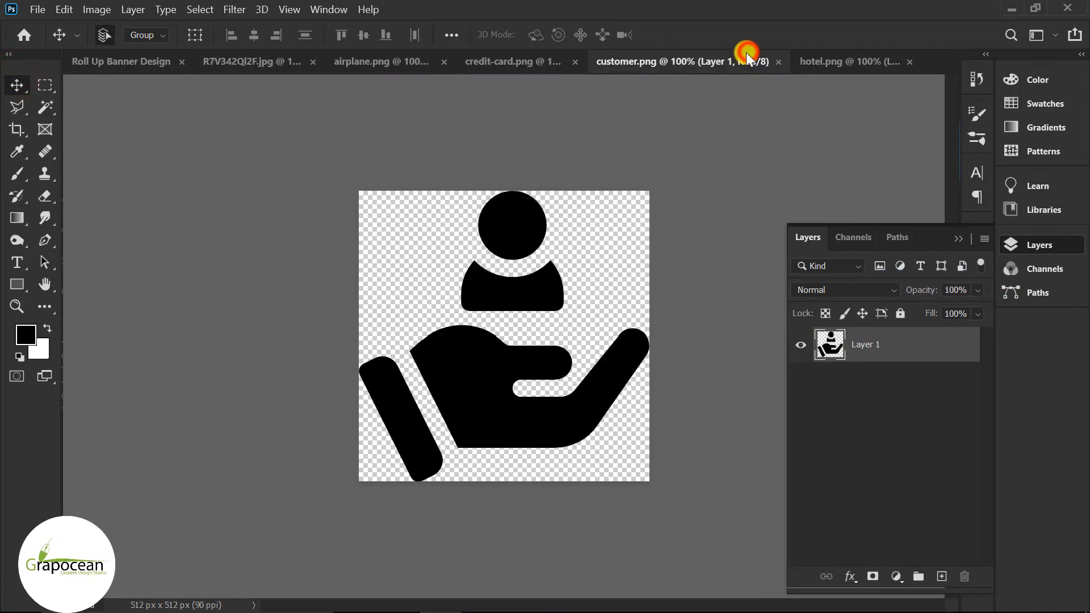
pyautogui.click(826, 57)
pyautogui.moveTo(585, 260); pyautogui.dragTo(108, 59)
pyautogui.moveTo(525, 372); pyautogui.dragTo(541, 372)
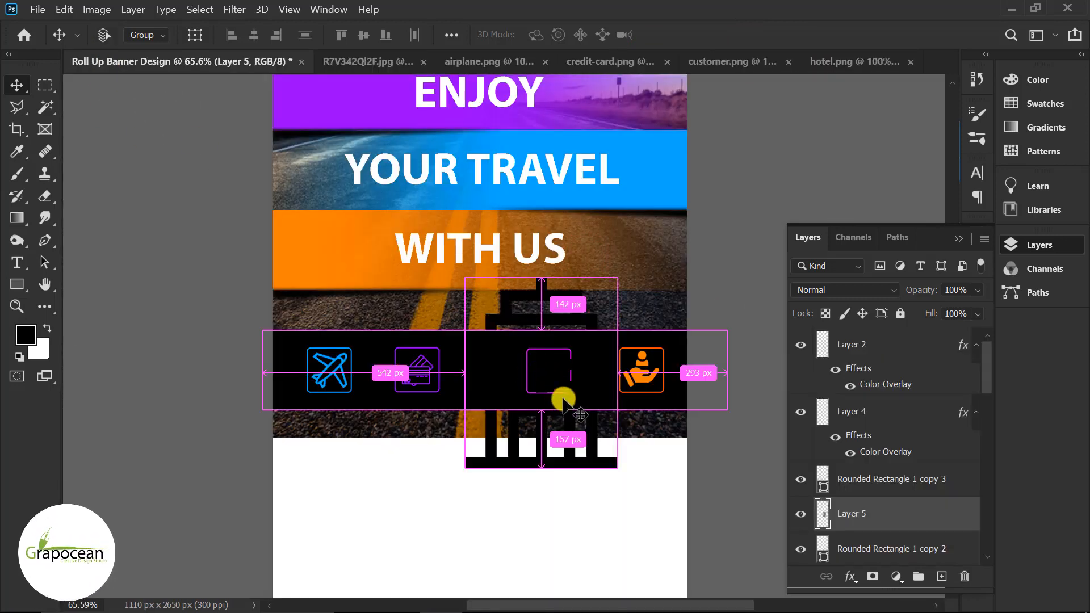
pyautogui.hotkey('ctrl', 't')
pyautogui.moveTo(618, 470); pyautogui.dragTo(552, 389)
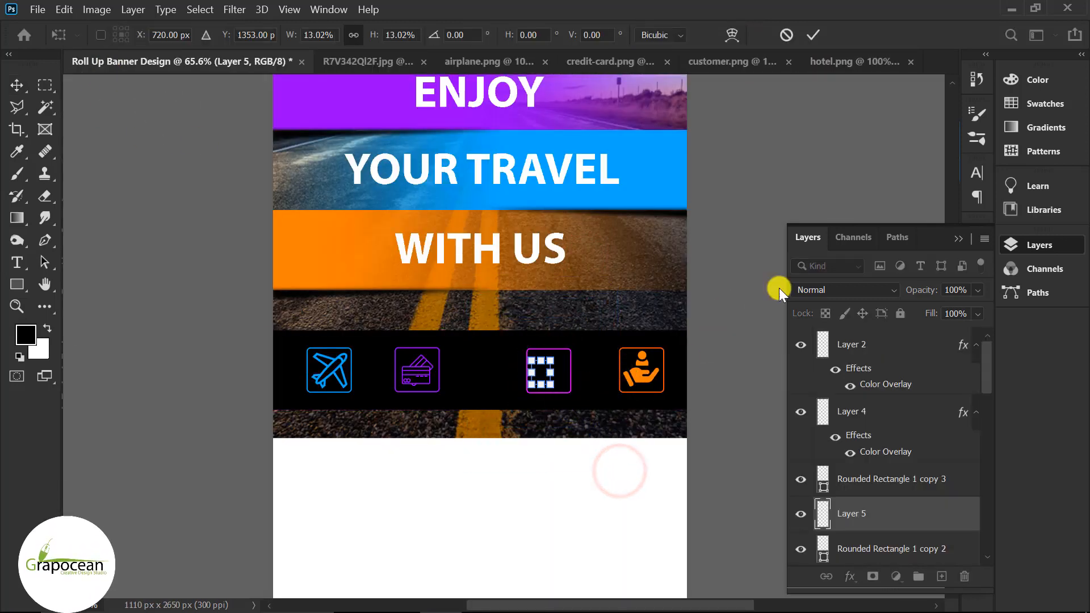
pyautogui.click(813, 35)
# Step: Give the hotel icon layer a purple Color Overlay via Blending Options
pyautogui.rightClick(906, 513)
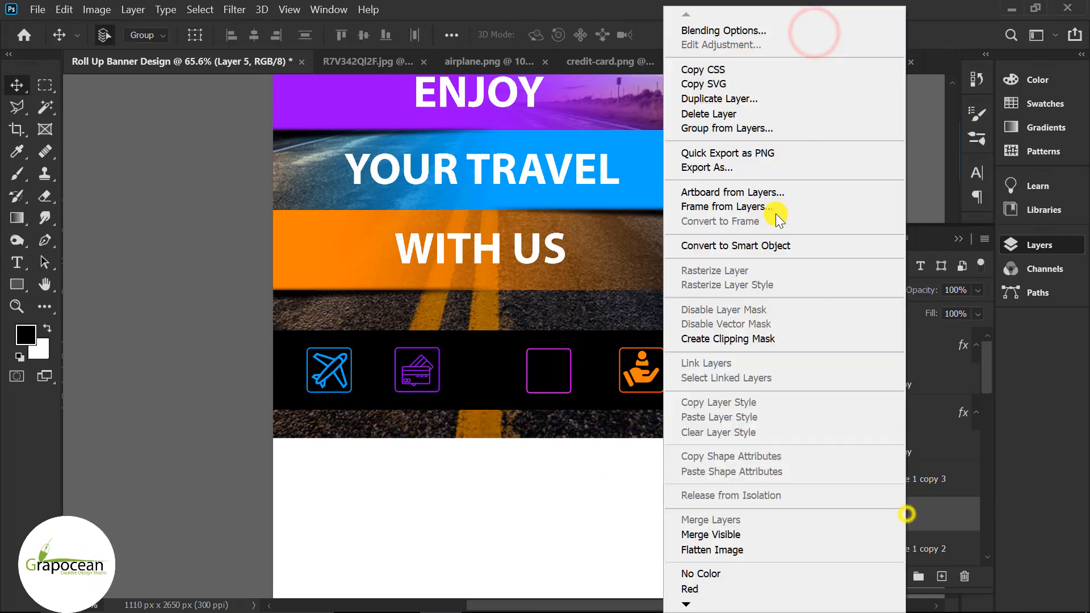
pyautogui.click(730, 30)
pyautogui.click(336, 430)
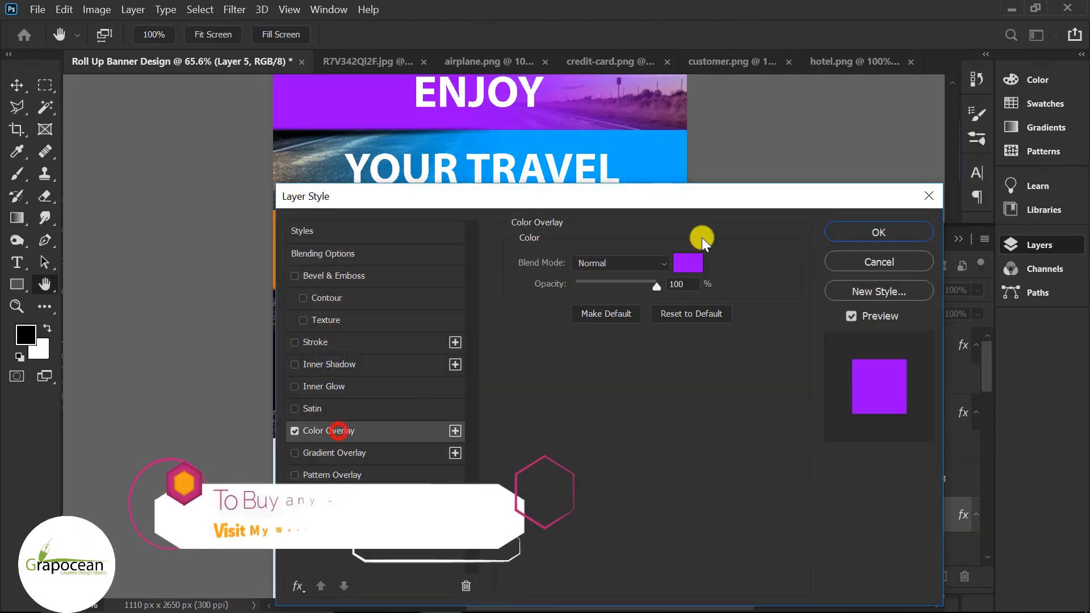
pyautogui.moveTo(702, 238); pyautogui.dragTo(538, 408)
pyautogui.click(710, 435)
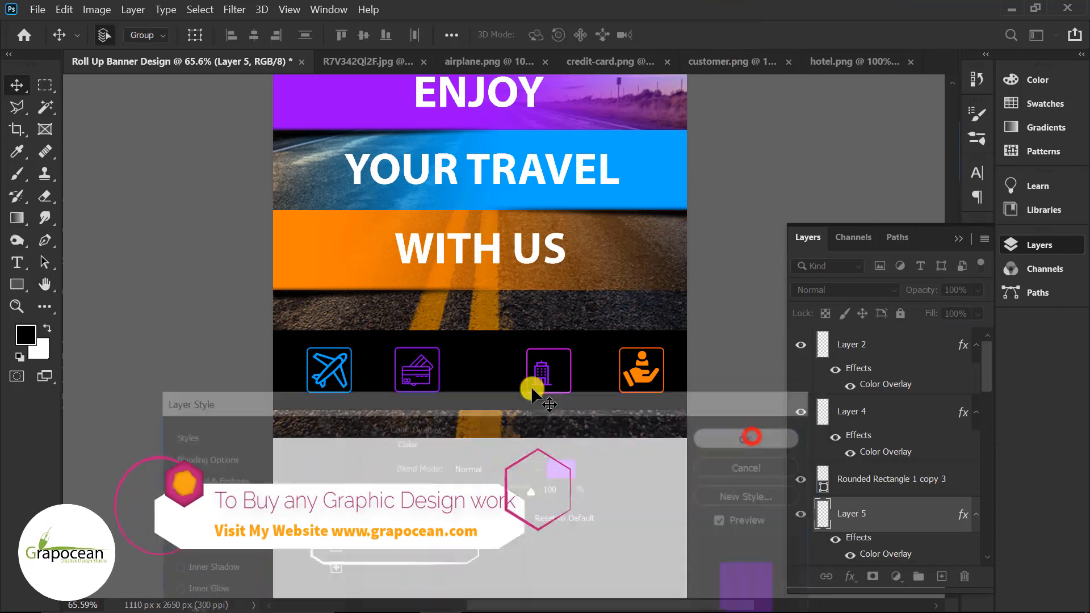
# Step: Nudge the hotel icon into its frame and scale it up to 126.78%
pyautogui.press('v')
pyautogui.scroll(3, 536, 378)
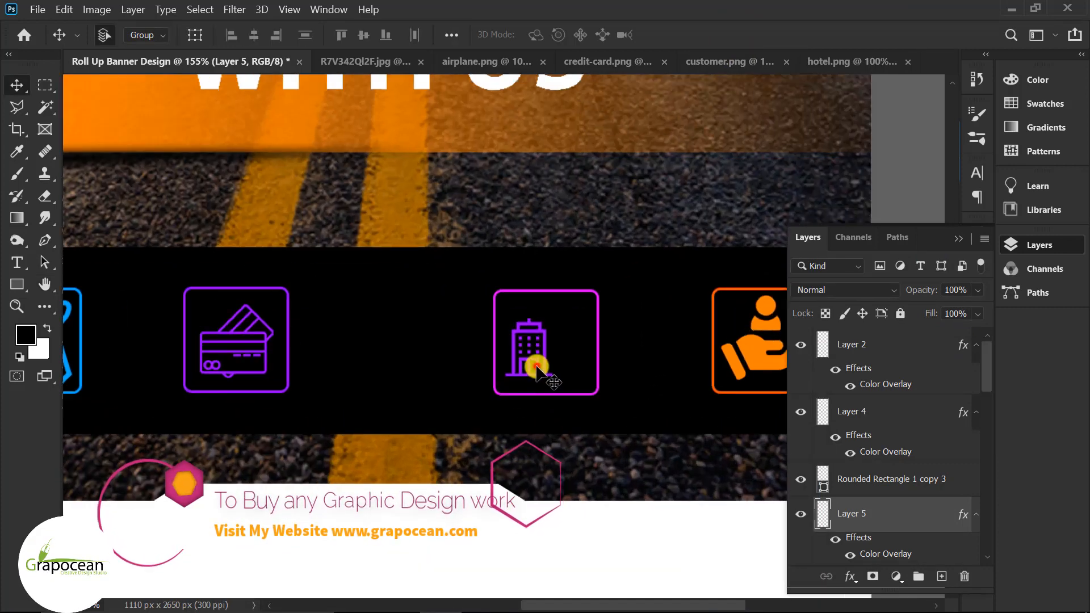
pyautogui.moveTo(536, 368); pyautogui.dragTo(575, 373)
pyautogui.hotkey('ctrl', 't')
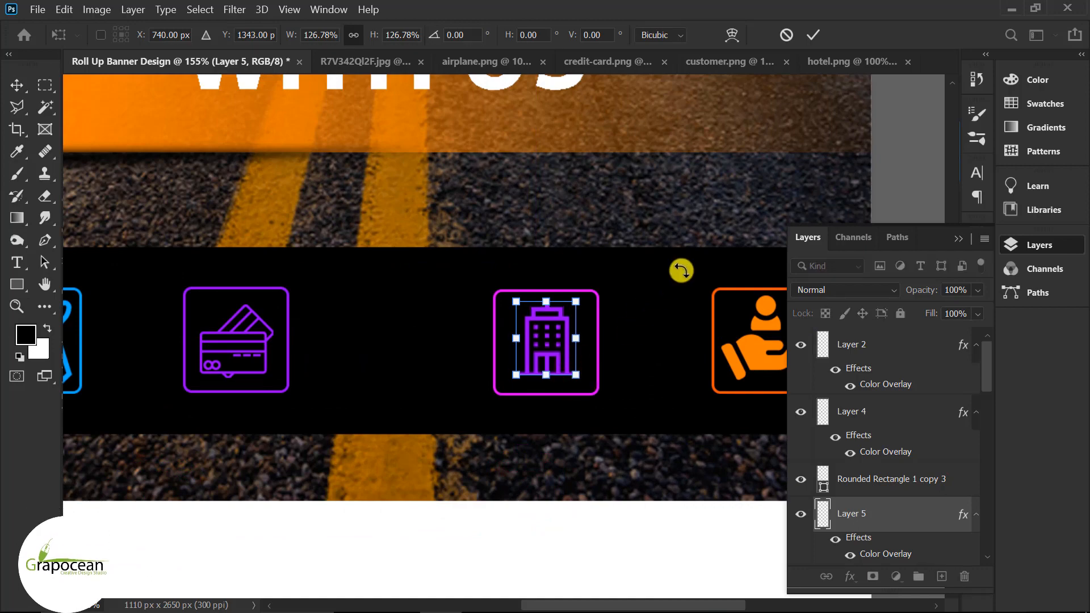
pyautogui.click(809, 40)
pyautogui.scroll(-5, 598, 364)
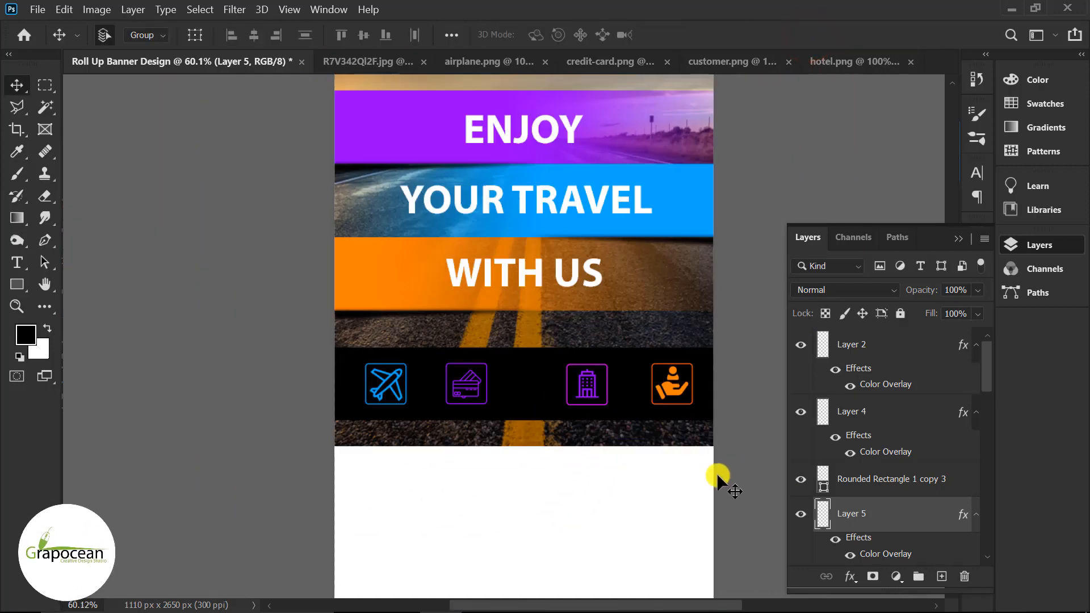
# Step: Select the Rectangle 1 band layers with their shadows and Alt-drag copies below the icon strip
pyautogui.scroll(-1, 674, 482)
pyautogui.scroll(1, 559, 390)
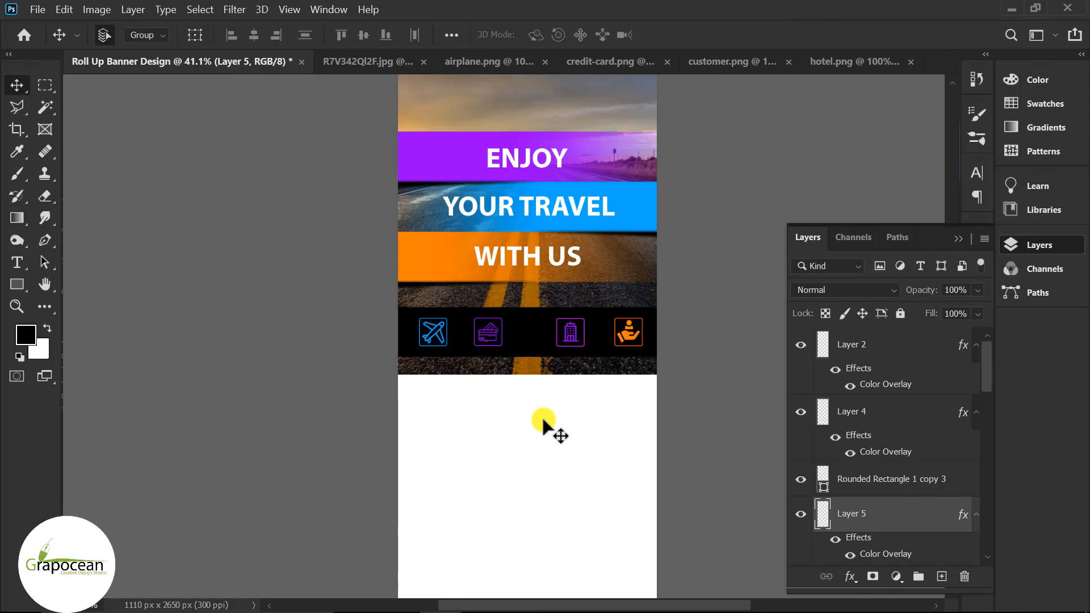
pyautogui.scroll(1, 534, 446)
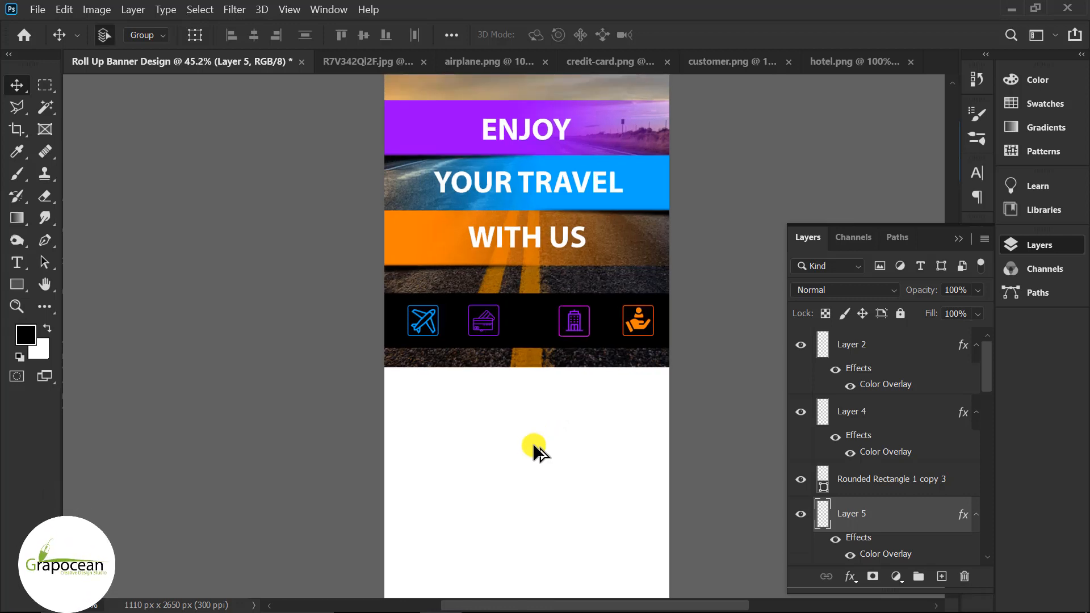
pyautogui.click(413, 137)
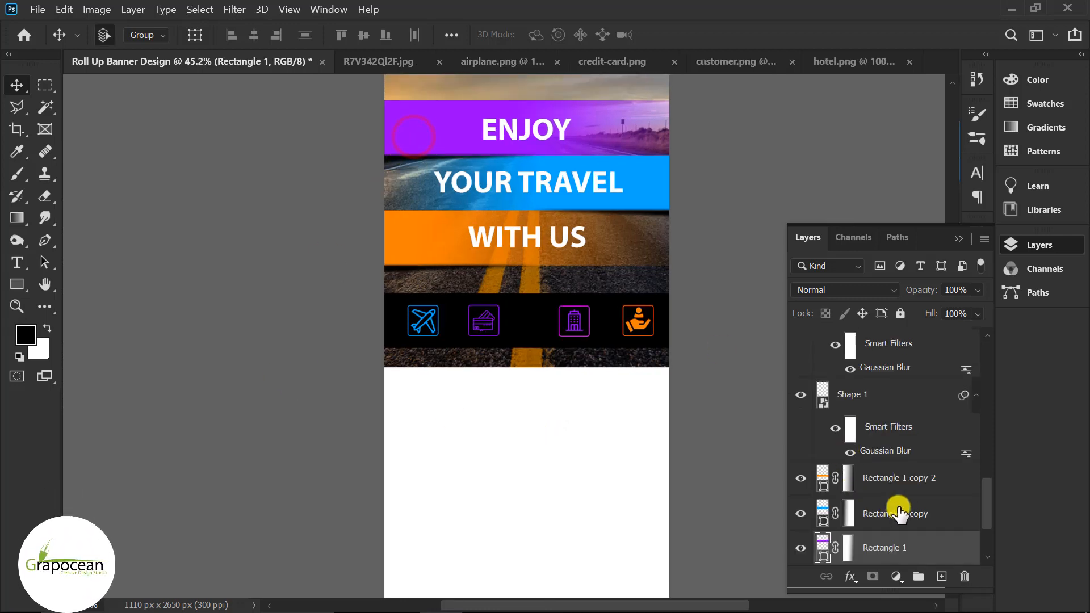
pyautogui.scroll(4, 907, 517)
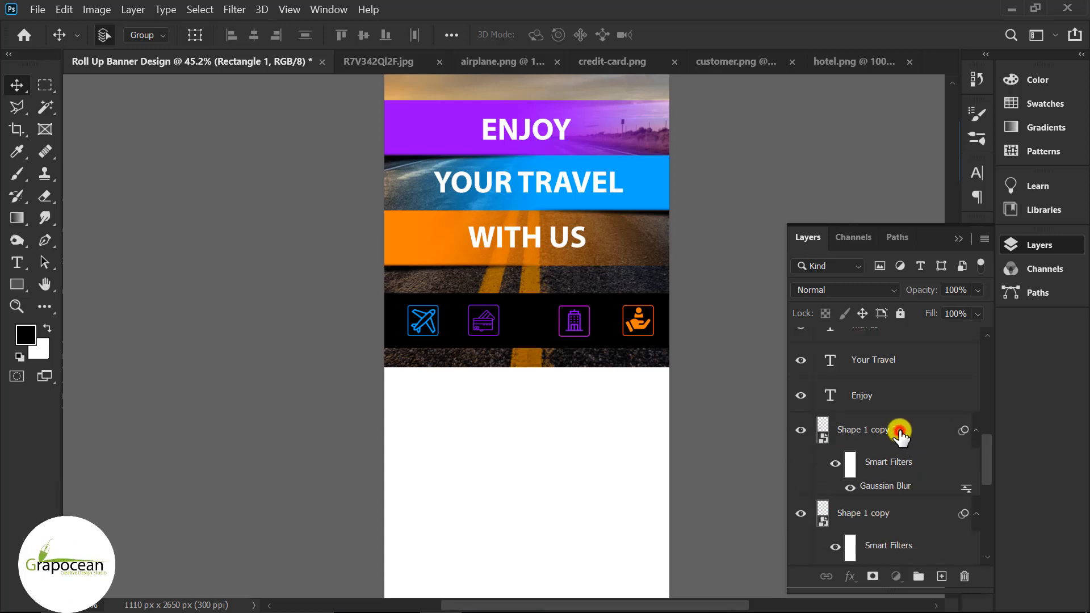
pyautogui.click(900, 433)
pyautogui.scroll(-4, 924, 487)
pyautogui.keyDown('shift'); pyautogui.click(909, 485); pyautogui.keyUp('shift')
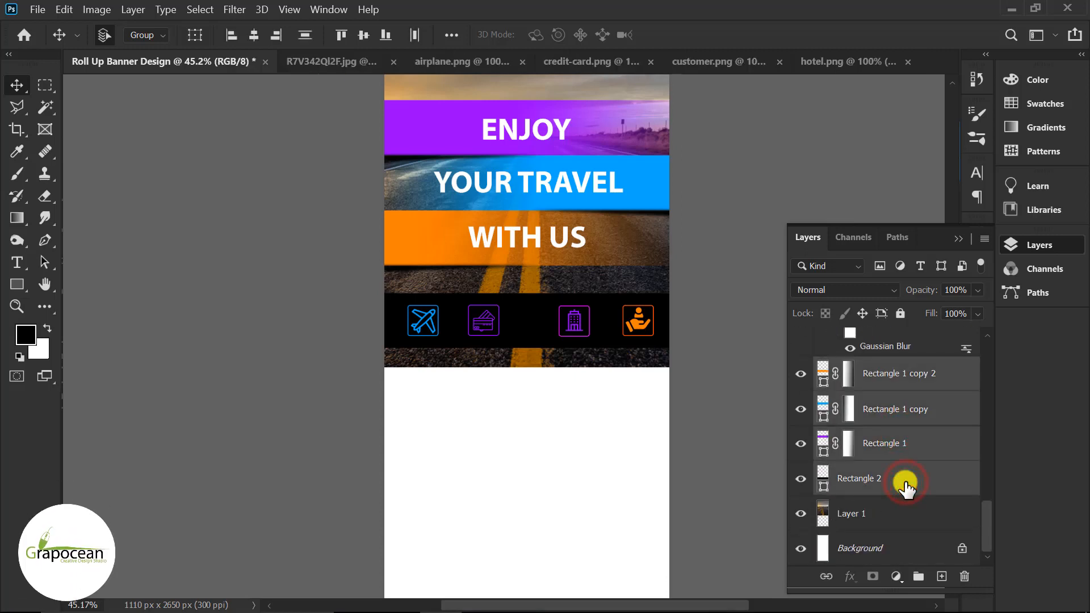
pyautogui.keyDown('ctrl'); pyautogui.click(903, 483); pyautogui.keyUp('ctrl')
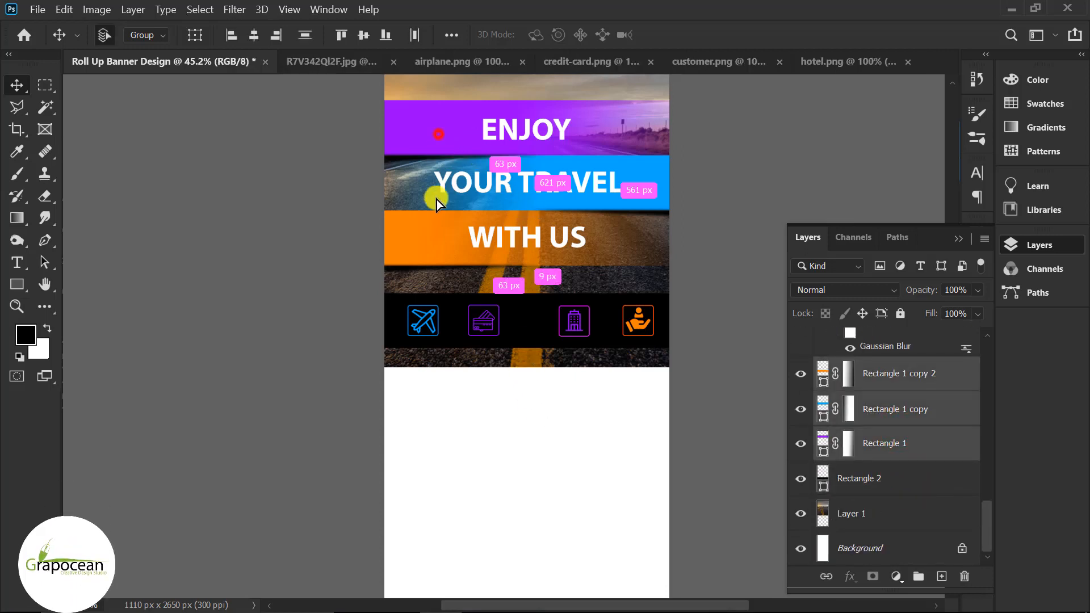
pyautogui.moveTo(437, 199); pyautogui.dragTo(441, 402)
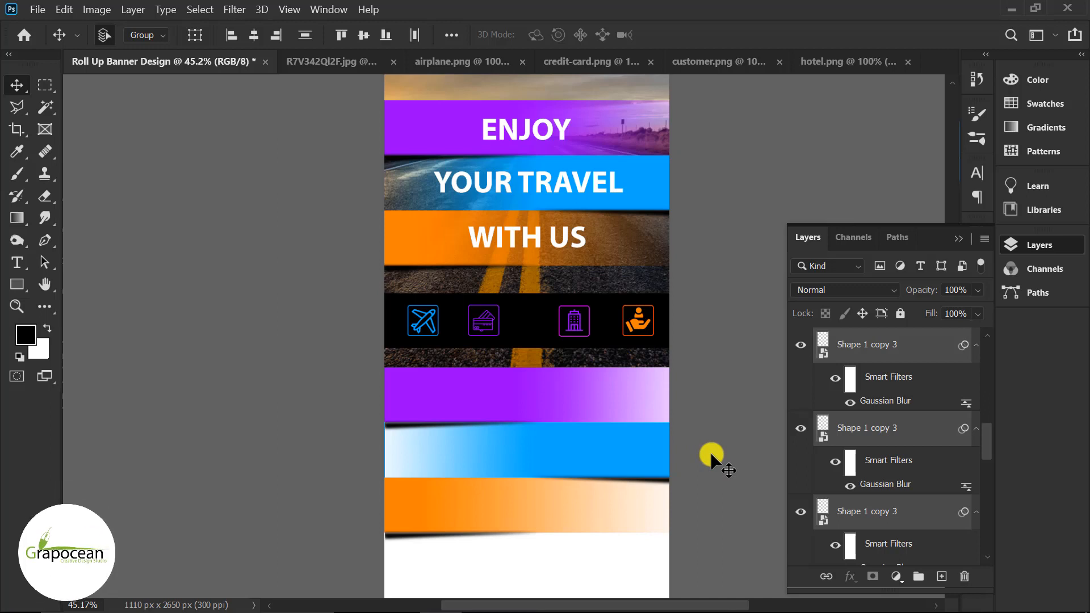
# Step: Scale the copied purple, blue and orange bands to about 135% and position them below the icons
pyautogui.click(686, 536)
pyautogui.scroll(-4, 684, 511)
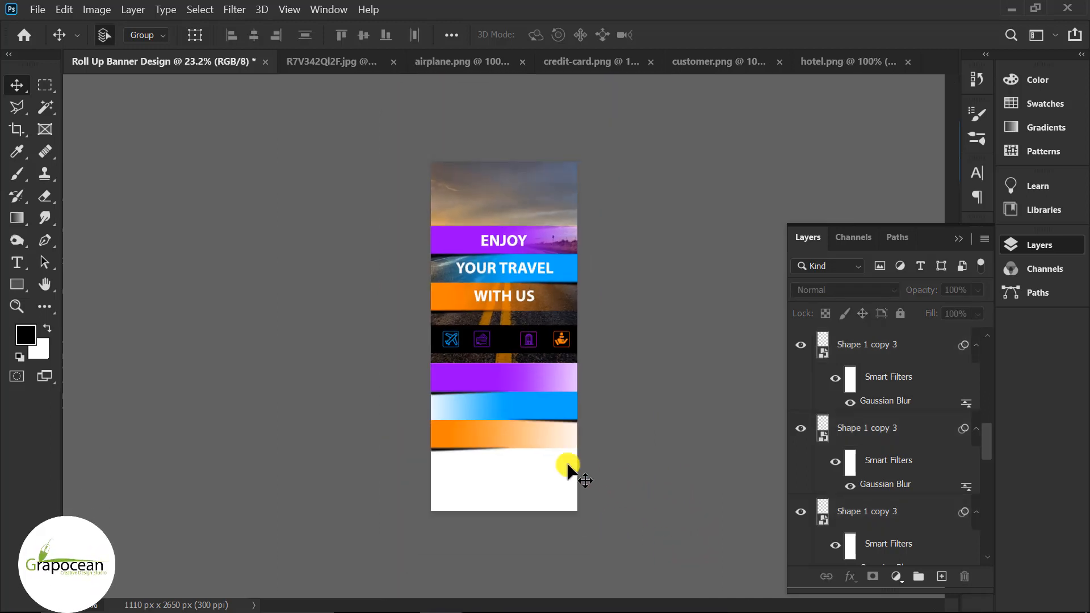
pyautogui.scroll(1, 568, 468)
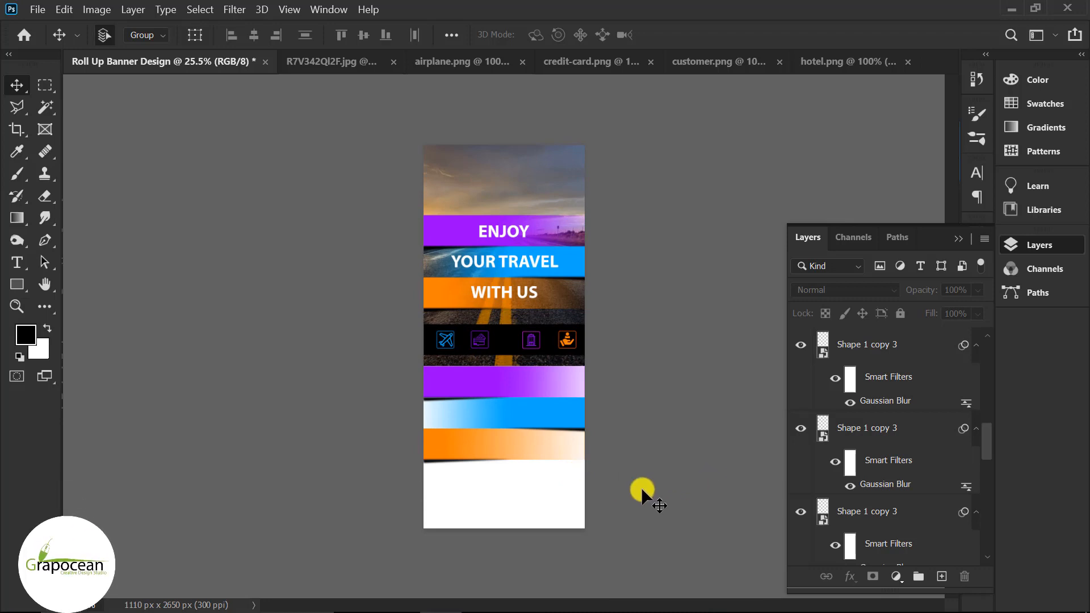
pyautogui.moveTo(489, 414); pyautogui.dragTo(416, 378)
pyautogui.hotkey('ctrl', 't')
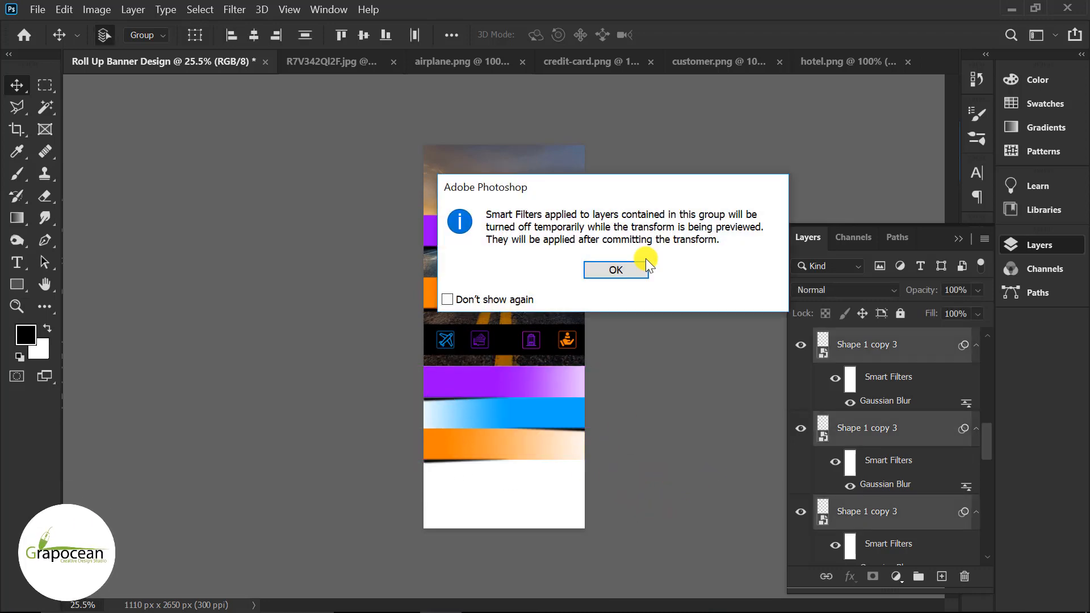
pyautogui.click(633, 271)
pyautogui.moveTo(607, 474); pyautogui.dragTo(637, 494)
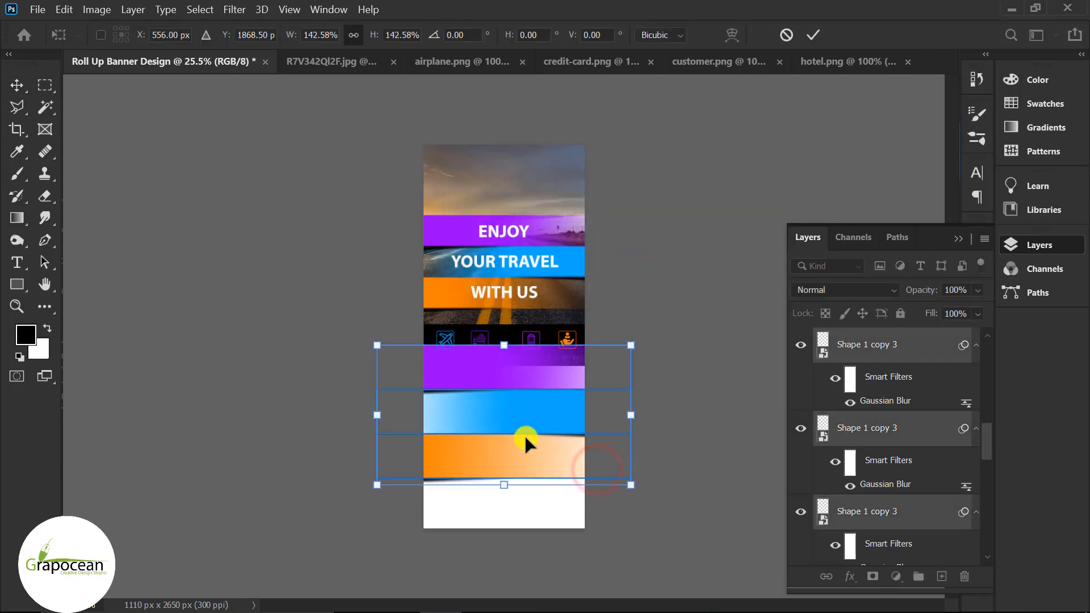
pyautogui.moveTo(523, 437); pyautogui.dragTo(522, 457)
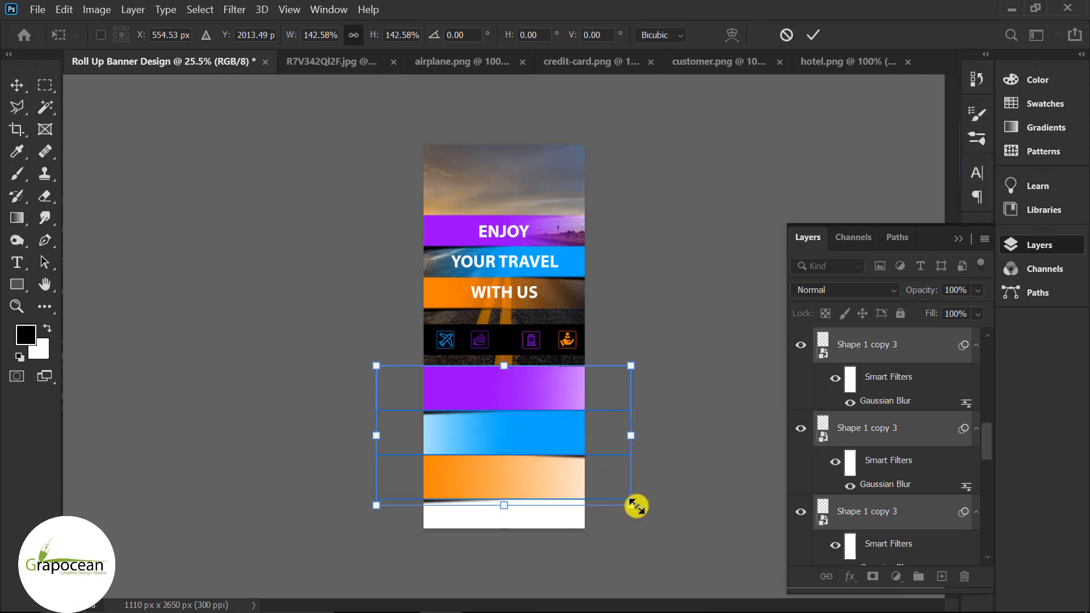
pyautogui.moveTo(636, 506); pyautogui.dragTo(628, 504)
pyautogui.moveTo(542, 476); pyautogui.dragTo(546, 474)
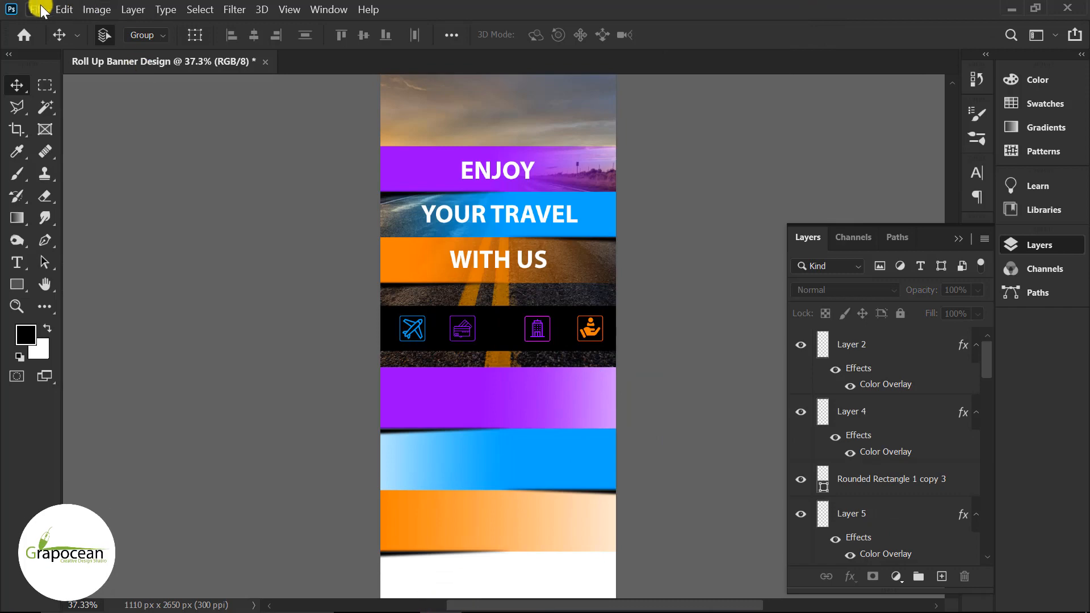
# Step: Open seven travel photos, including gjNBluKo7x, PRIL6oR0yh and 6eDea5eMoW, from the Roll Up Banner folder
pyautogui.click(38, 9)
pyautogui.click(50, 42)
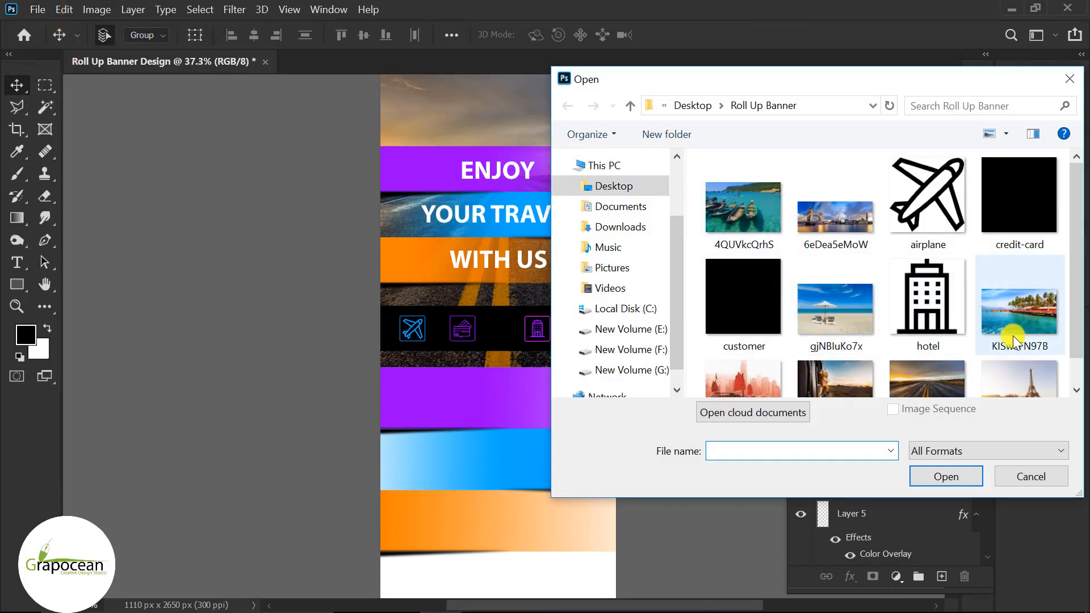
pyautogui.click(846, 310)
pyautogui.scroll(-1, 937, 340)
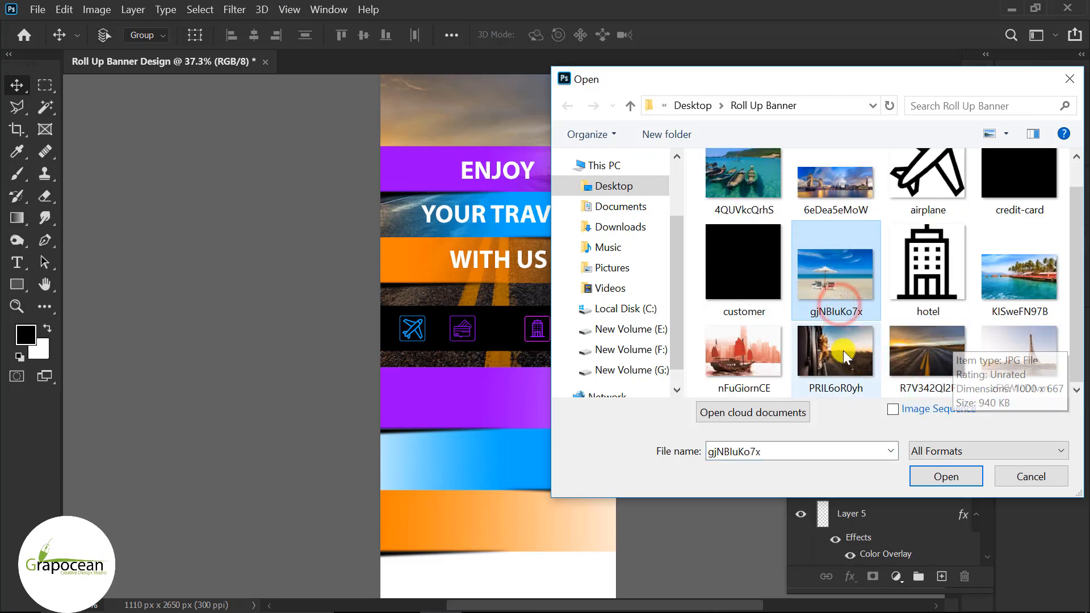
pyautogui.keyDown('ctrl'); pyautogui.click(836, 351); pyautogui.keyUp('ctrl')
pyautogui.keyDown('ctrl'); pyautogui.click(828, 187); pyautogui.keyUp('ctrl')
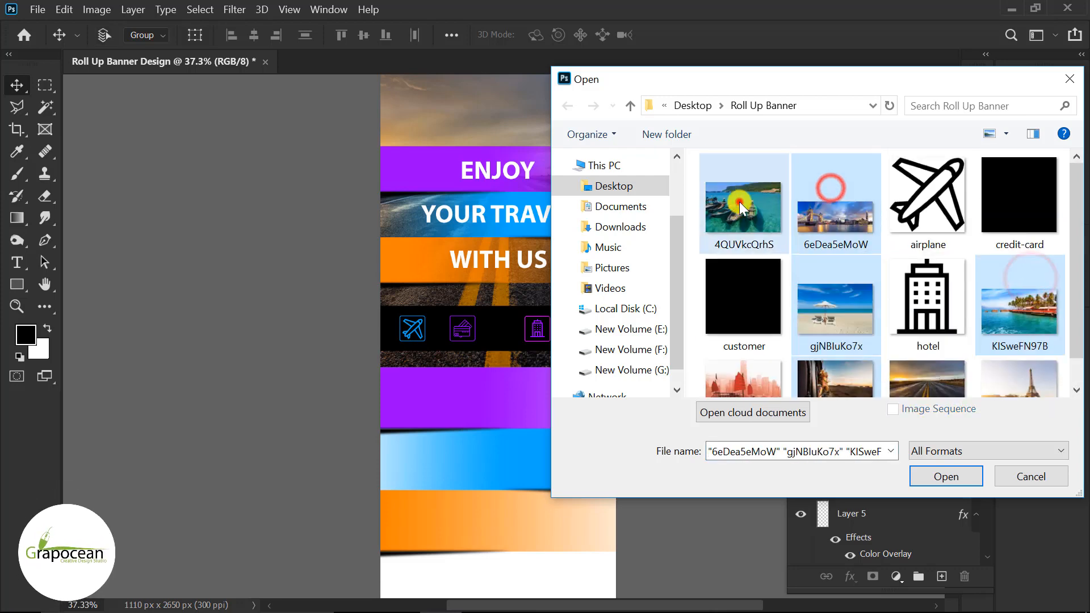
pyautogui.keyDown('ctrl'); pyautogui.click(741, 210); pyautogui.keyUp('ctrl')
pyautogui.keyDown('ctrl'); pyautogui.click(770, 342); pyautogui.keyUp('ctrl')
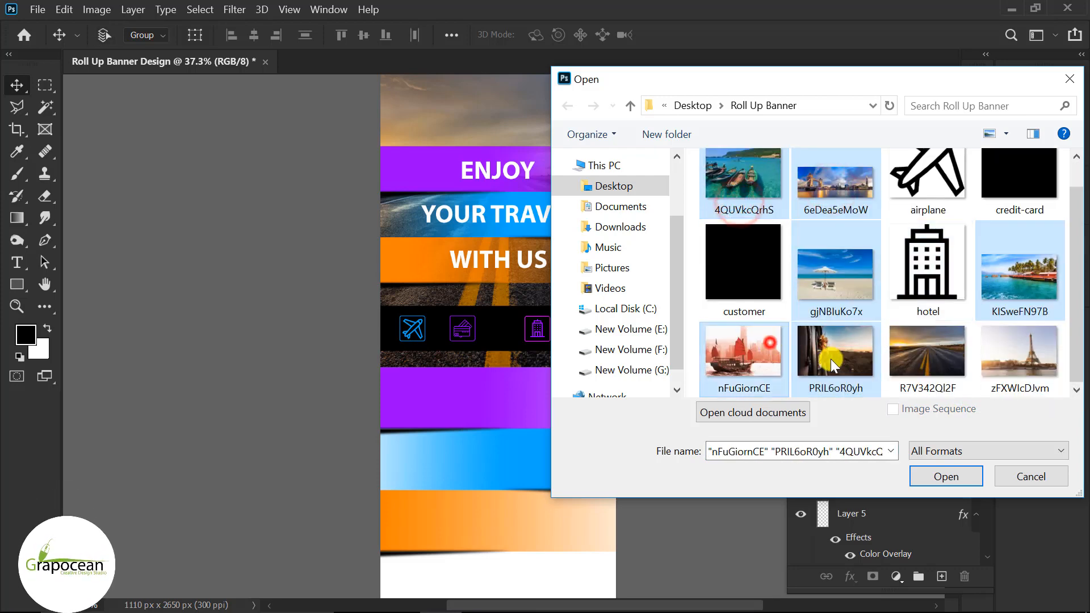
pyautogui.click(946, 477)
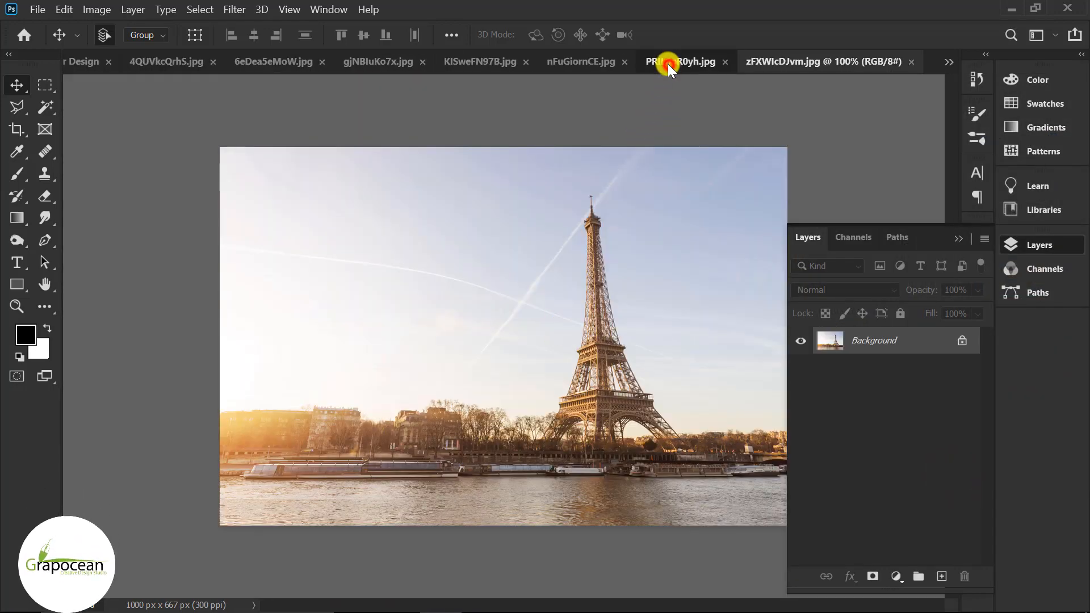
pyautogui.click(668, 63)
# Step: Place the woman-at-car-window photo as Layer 6 above the lower purple band and clip it to it
pyautogui.moveTo(423, 229); pyautogui.dragTo(534, 400)
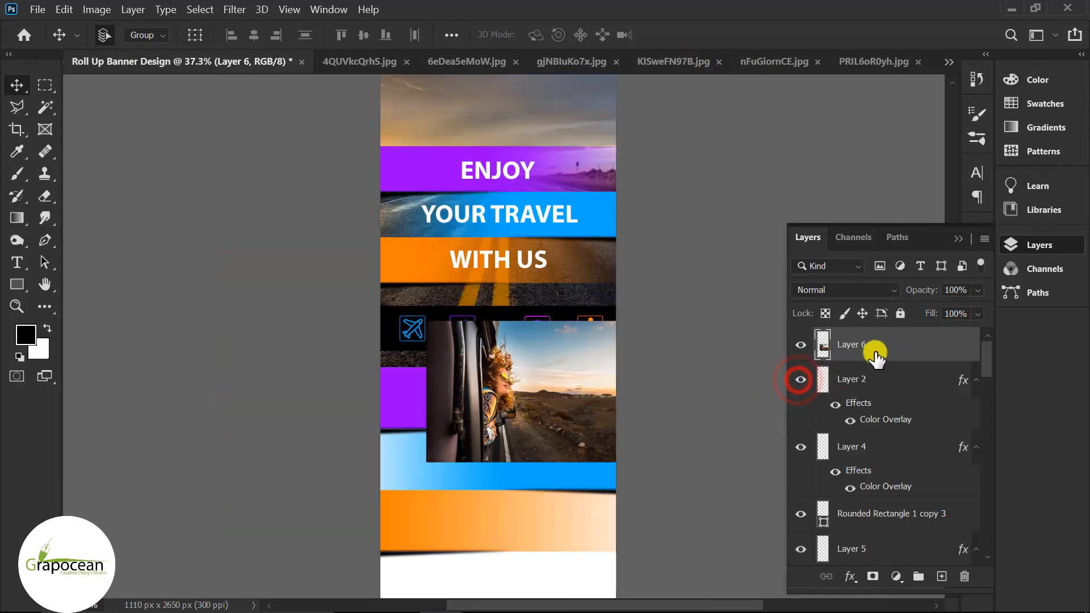
pyautogui.click(393, 397)
pyautogui.scroll(3, 818, 504)
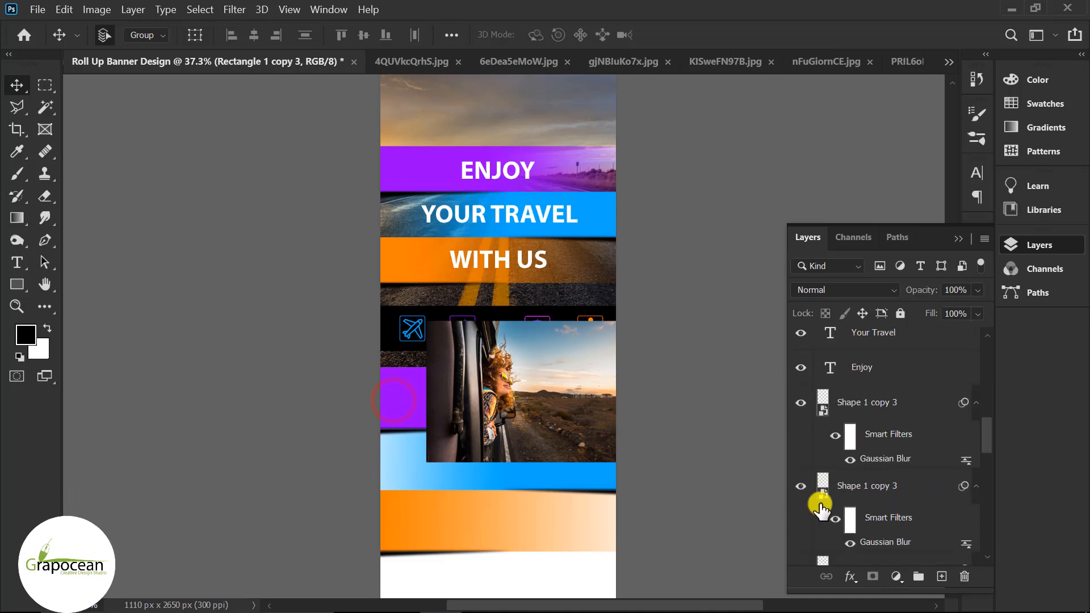
pyautogui.scroll(5, 860, 509)
pyautogui.click(869, 351)
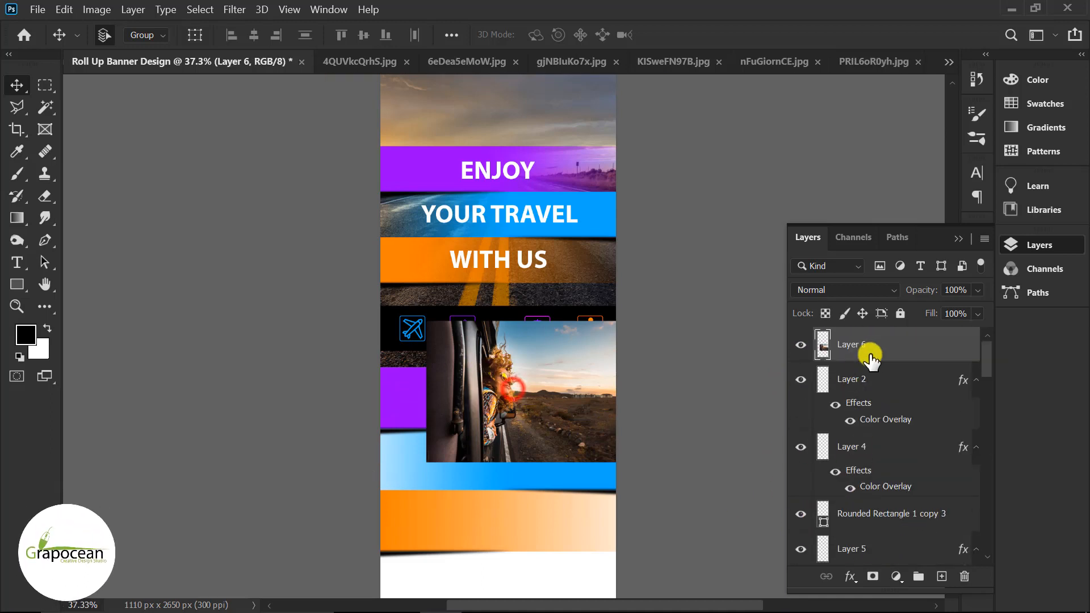
pyautogui.moveTo(881, 347); pyautogui.dragTo(881, 484)
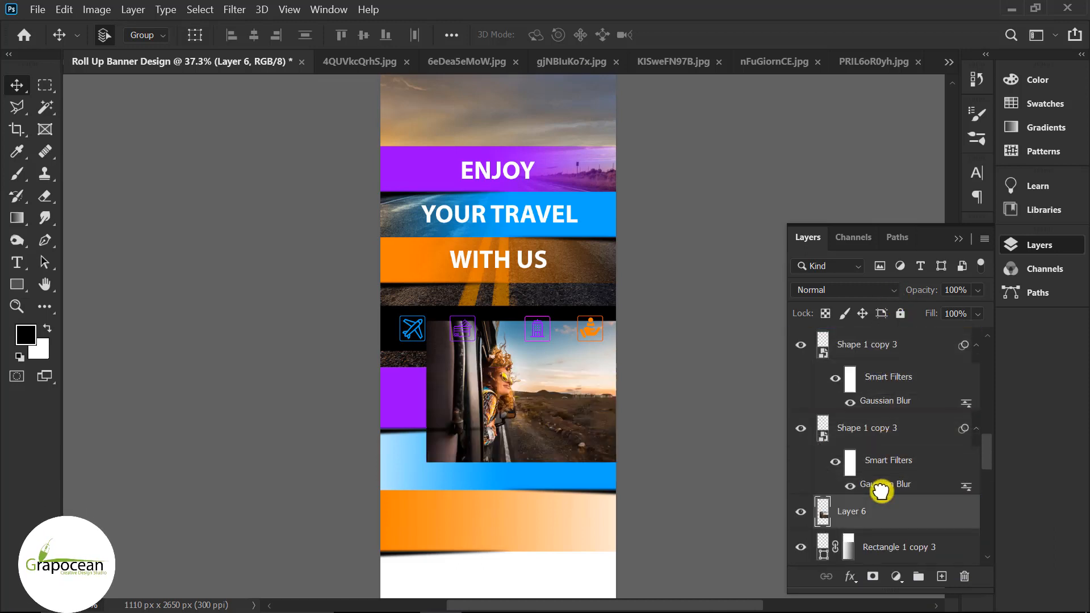
pyautogui.click(800, 547)
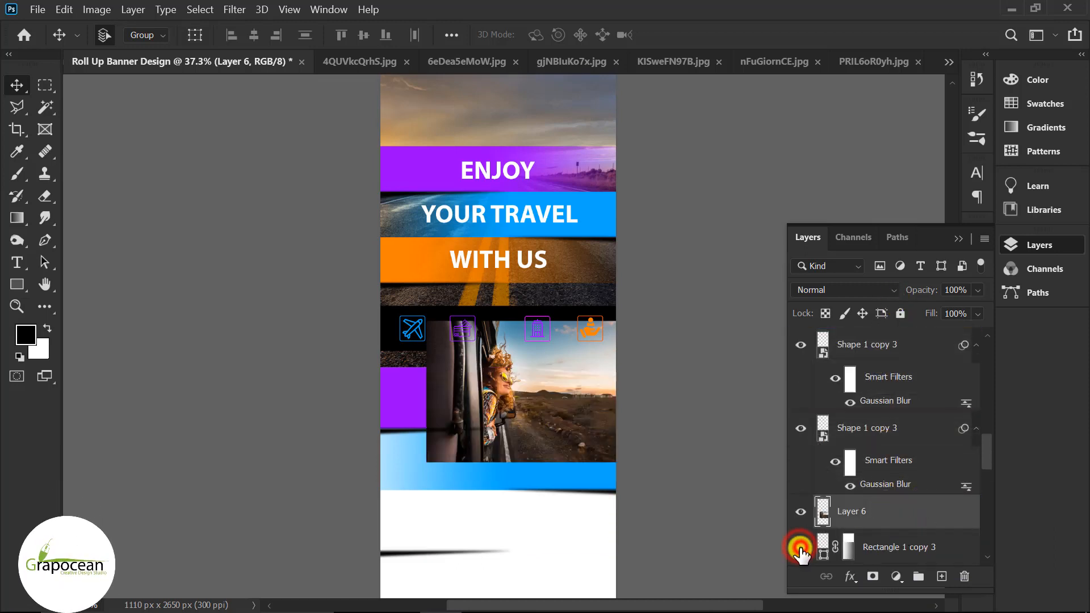
pyautogui.click(801, 547)
pyautogui.scroll(-3, 867, 499)
pyautogui.moveTo(895, 384); pyautogui.dragTo(887, 463)
pyautogui.rightClick(908, 451)
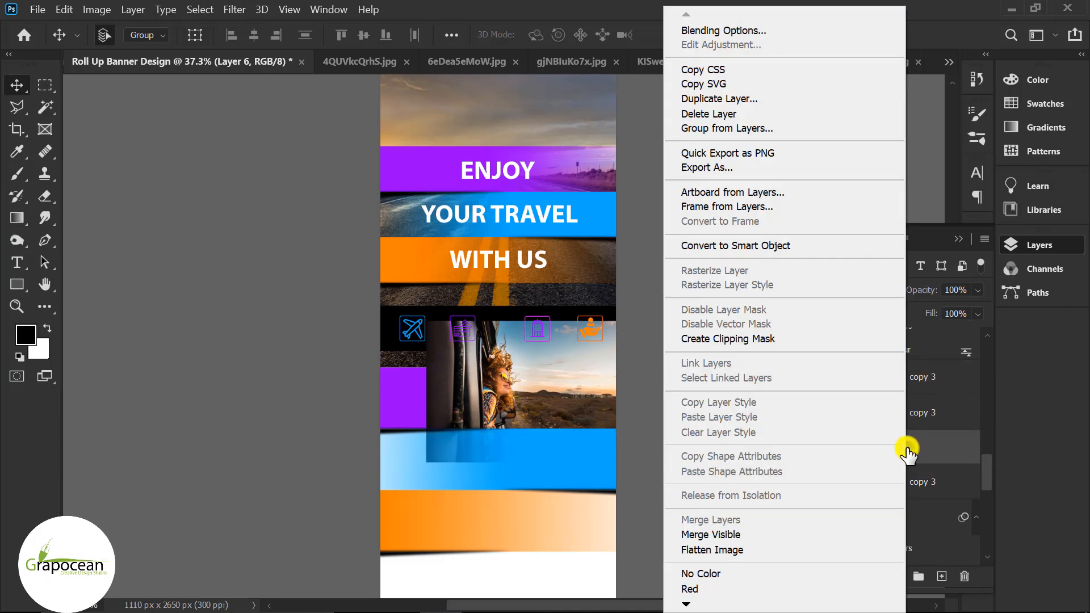
pyautogui.click(761, 339)
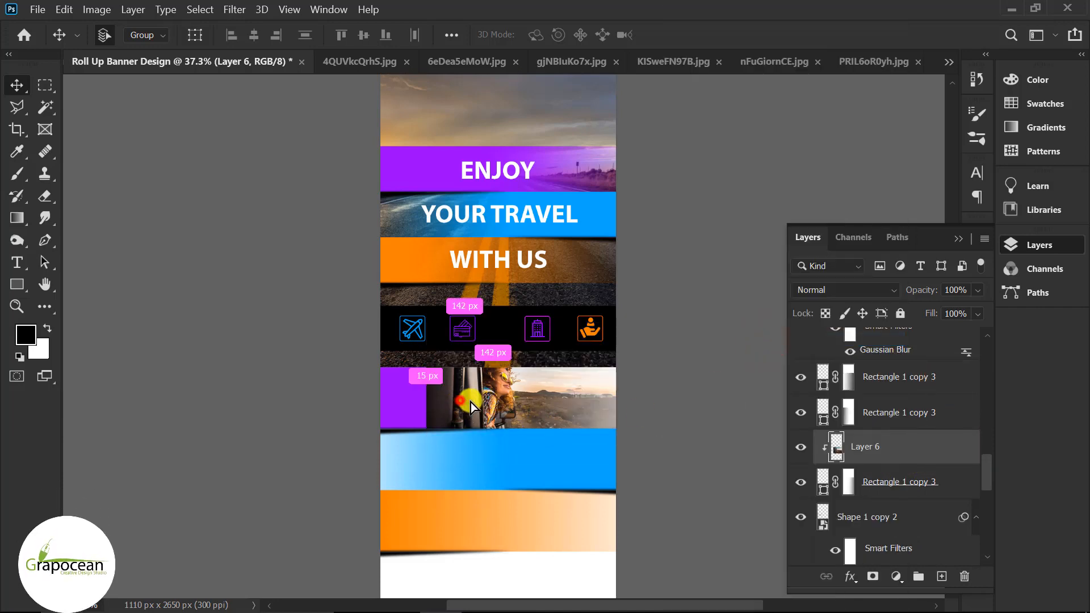
pyautogui.moveTo(471, 402); pyautogui.dragTo(511, 404)
# Step: Flip Layer 6 horizontally and shift it slightly left within the band
pyautogui.hotkey('ctrl', 't')
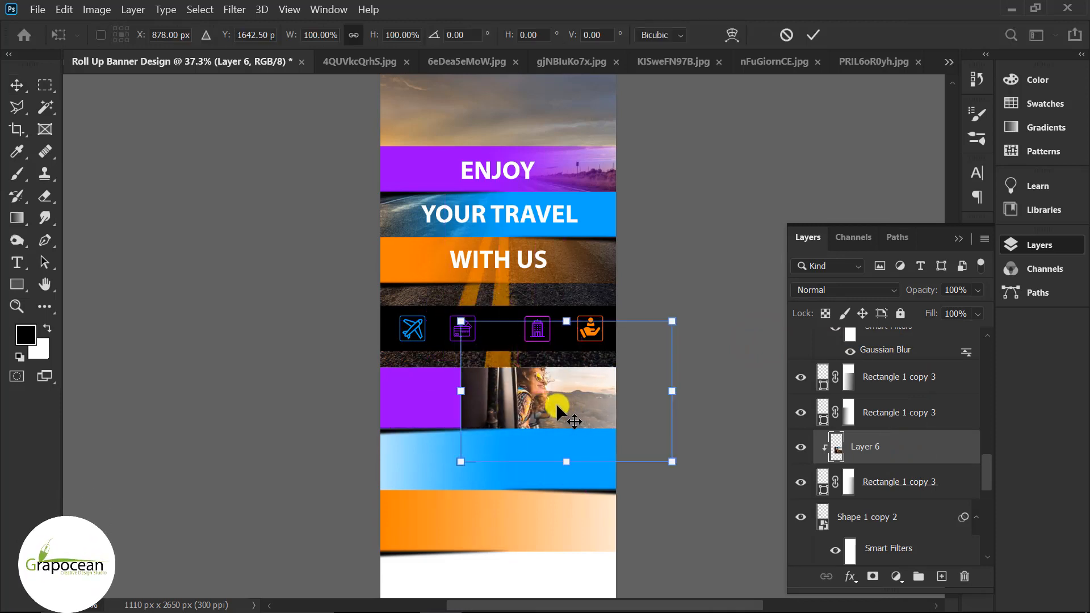
pyautogui.rightClick(558, 408)
pyautogui.click(618, 376)
pyautogui.moveTo(559, 402); pyautogui.dragTo(527, 401)
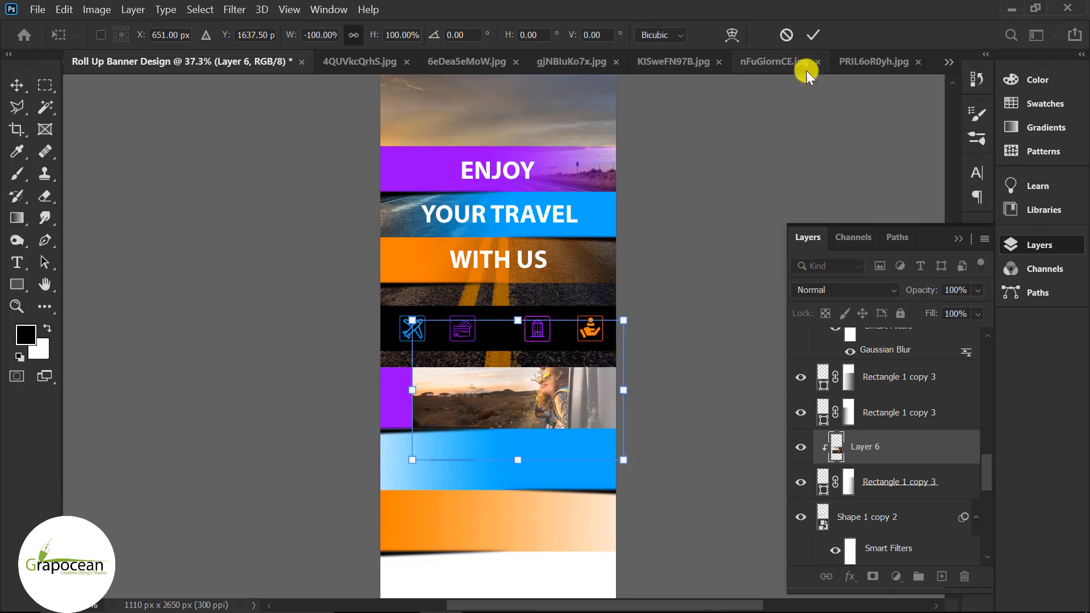
pyautogui.click(813, 34)
# Step: Add a layer mask to Layer 6 and gradient it so the left side fades into purple
pyautogui.click(873, 577)
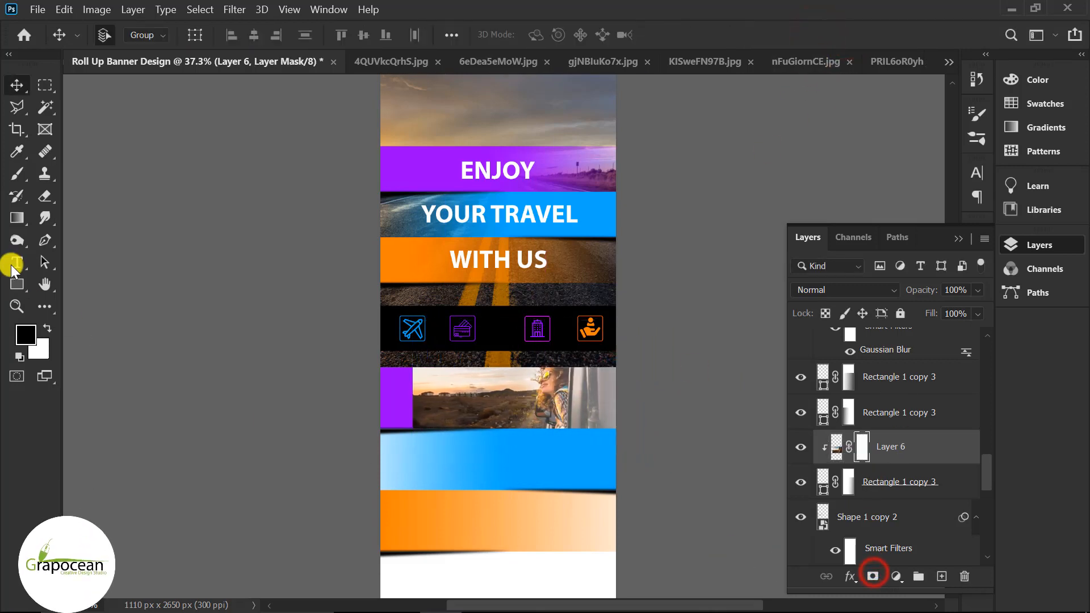
pyautogui.click(23, 218)
pyautogui.moveTo(399, 405); pyautogui.dragTo(653, 415)
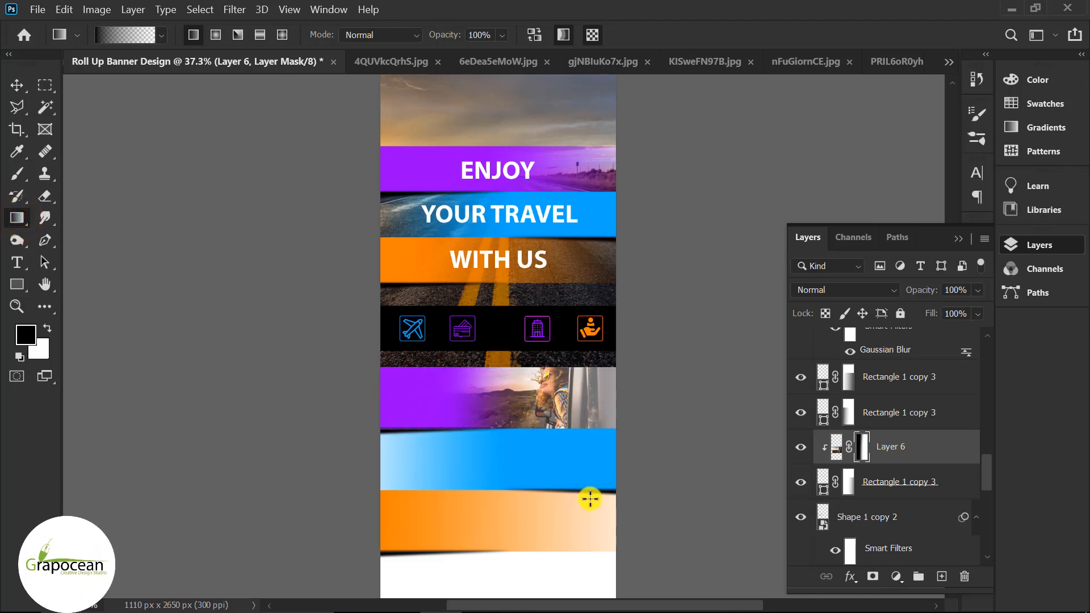
pyautogui.scroll(5, 559, 462)
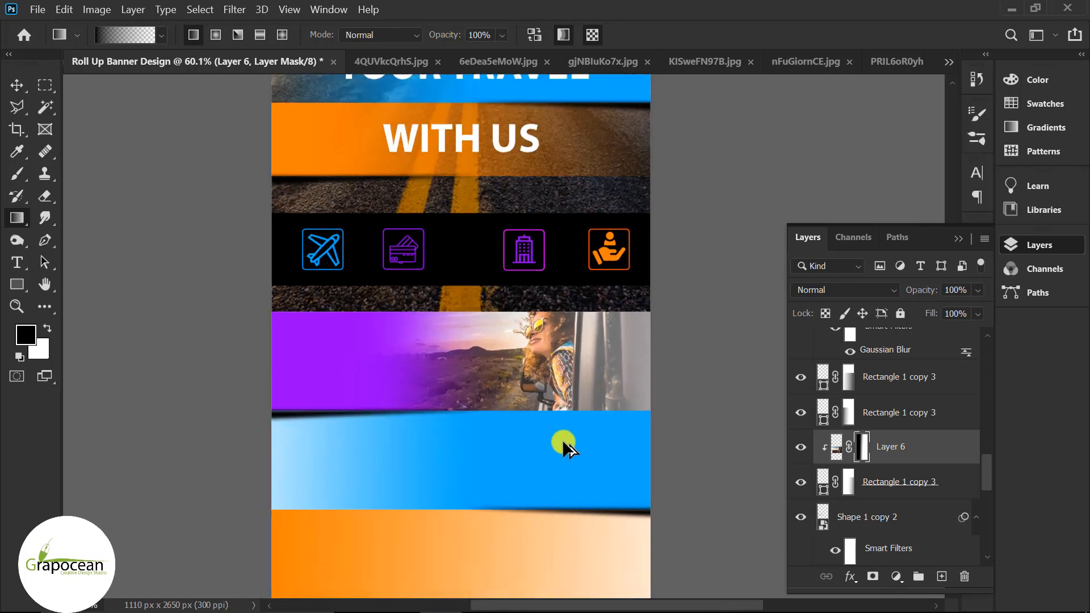
pyautogui.scroll(-2, 564, 443)
pyautogui.moveTo(397, 372); pyautogui.dragTo(665, 422)
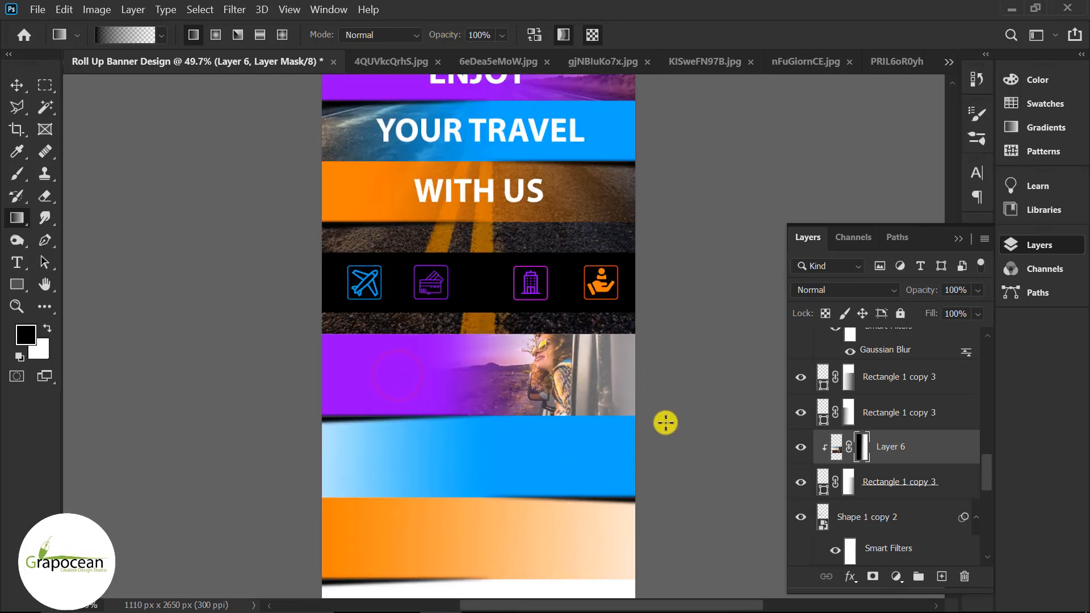
pyautogui.click(21, 85)
# Step: Bring the beach photo in as Layer 7, move it above the blue band and clip it
pyautogui.click(805, 63)
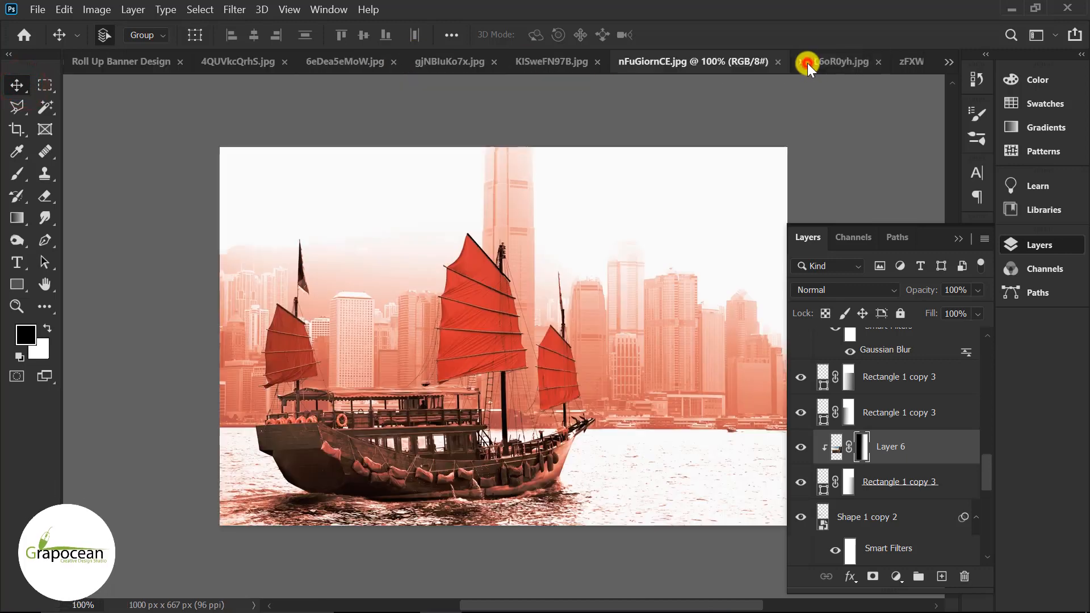
pyautogui.click(533, 63)
pyautogui.click(438, 67)
pyautogui.click(962, 341)
pyautogui.moveTo(567, 290); pyautogui.dragTo(511, 481)
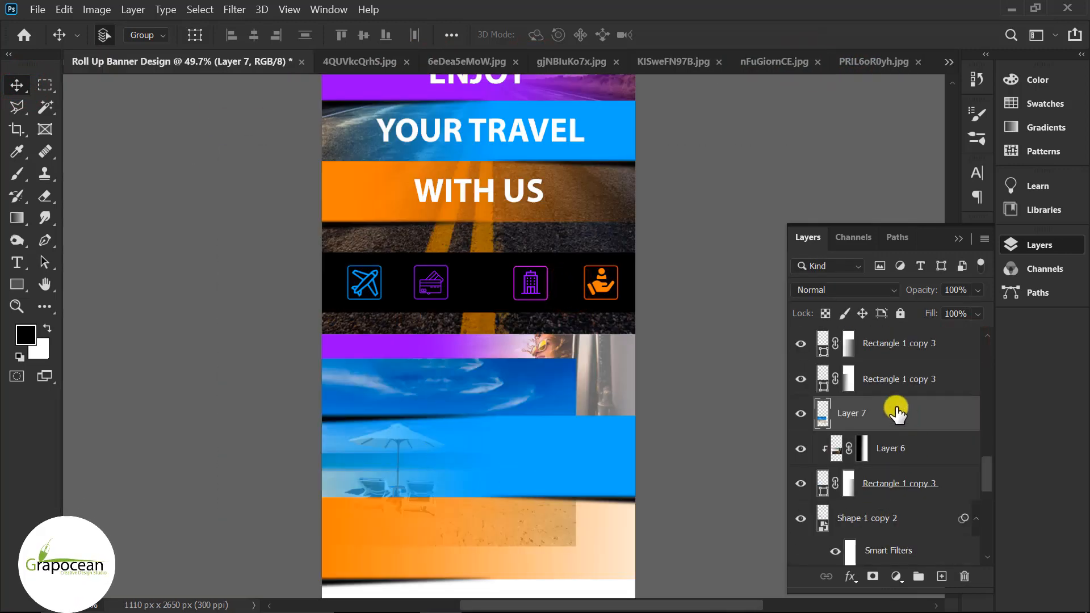
pyautogui.moveTo(895, 414); pyautogui.dragTo(881, 500)
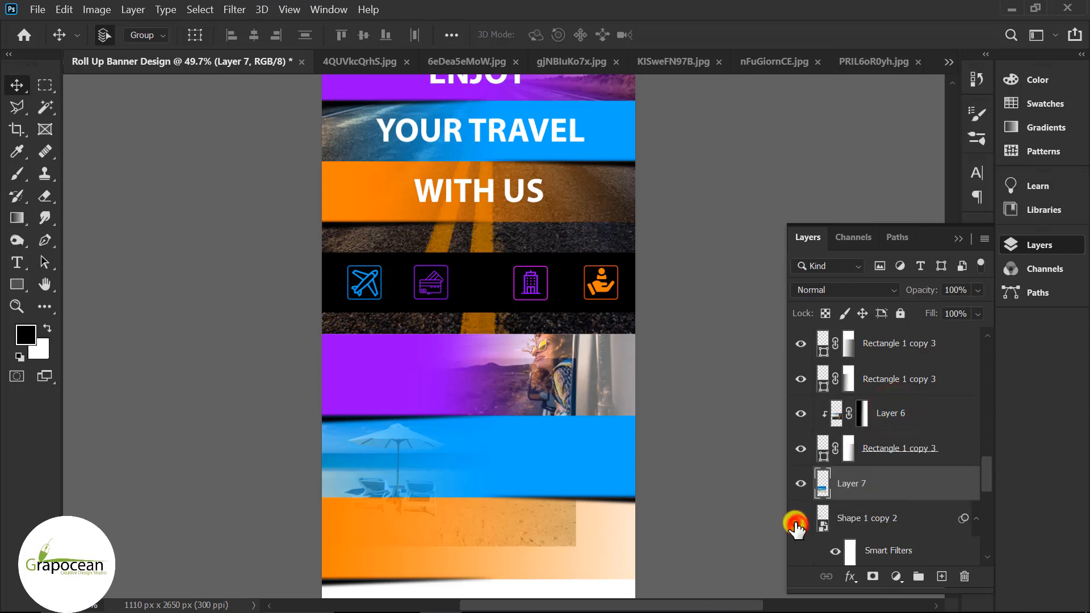
pyautogui.scroll(-1, 881, 503)
pyautogui.scroll(3, 799, 450)
pyautogui.click(798, 449)
pyautogui.click(798, 449)
pyautogui.moveTo(886, 544); pyautogui.dragTo(897, 447)
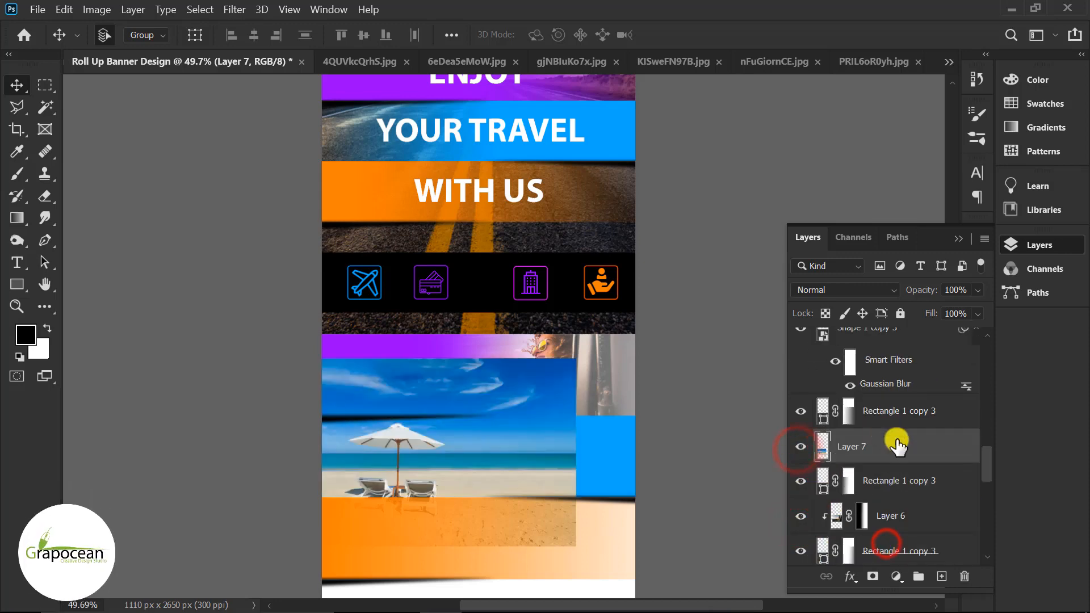
pyautogui.rightClick(898, 446)
pyautogui.click(747, 339)
# Step: Mask Layer 7 with a gradient so its right side fades into blue
pyautogui.click(873, 576)
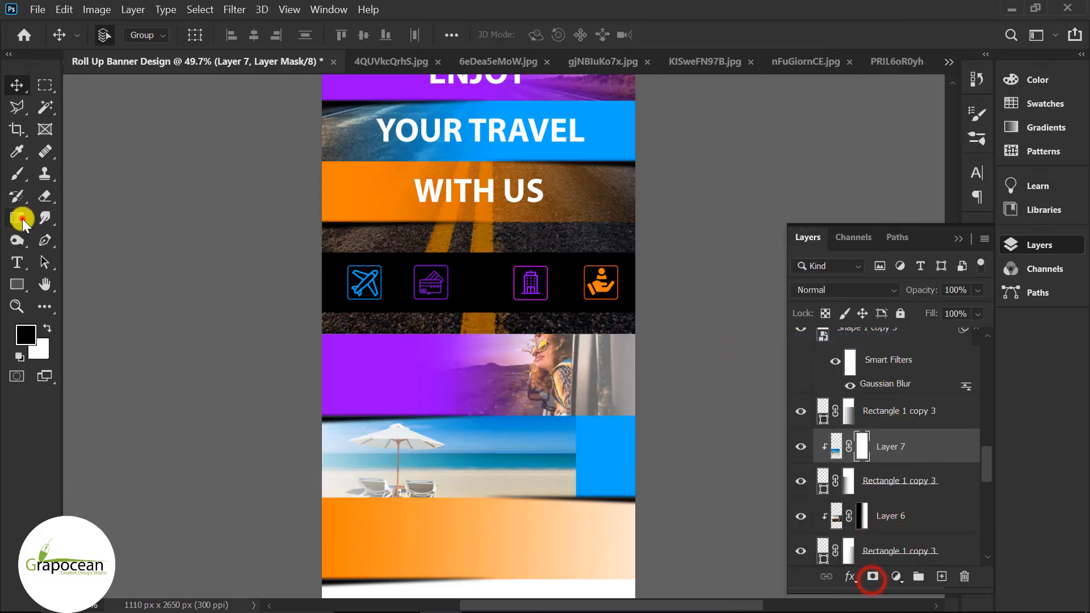
pyautogui.click(22, 219)
pyautogui.moveTo(587, 447); pyautogui.dragTo(448, 464)
pyautogui.scroll(-3, 583, 508)
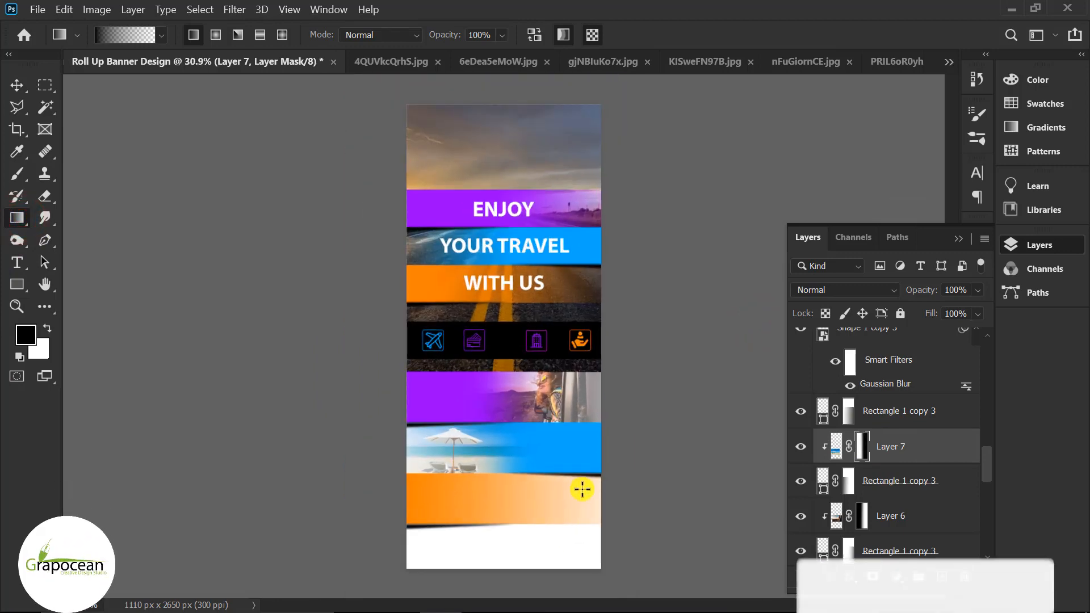
pyautogui.scroll(2, 584, 527)
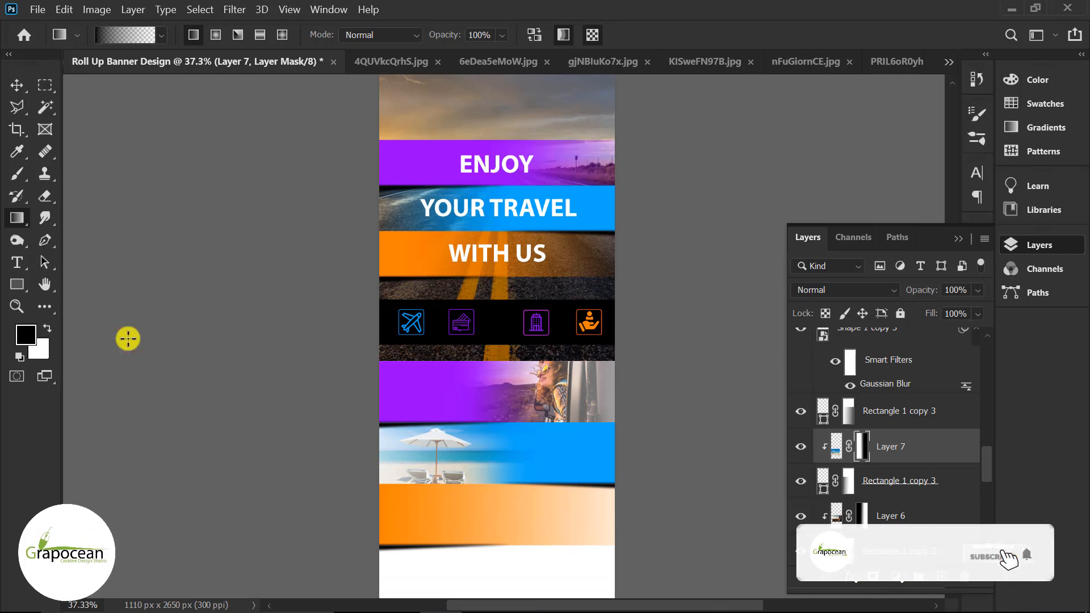
pyautogui.click(16, 85)
# Step: Bring the London skyline photo in as Layer 8 and clip it to the lower orange band
pyautogui.click(711, 61)
pyautogui.click(824, 62)
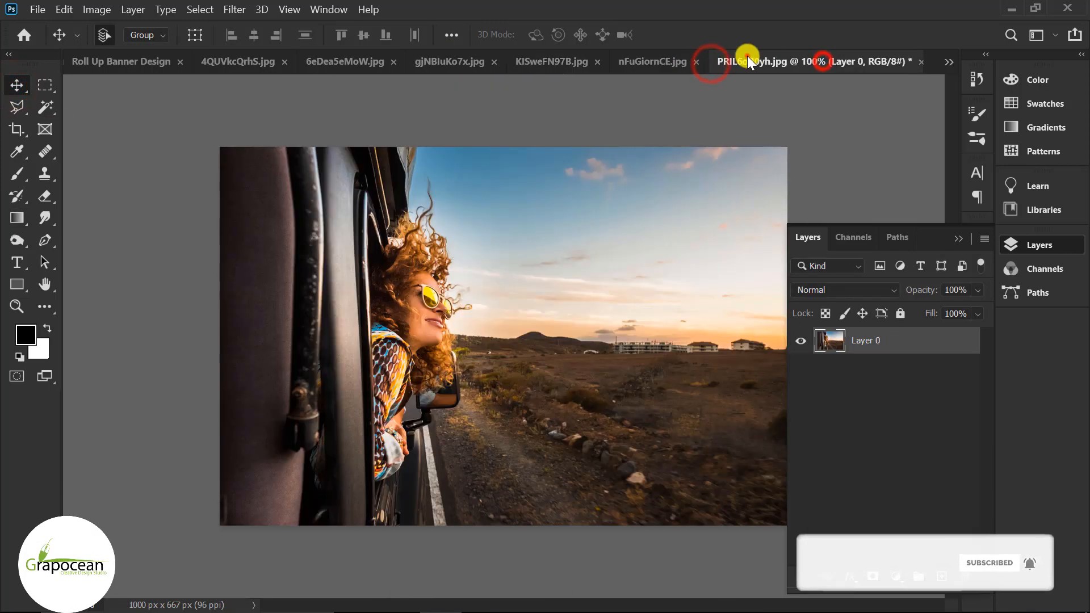
pyautogui.click(675, 63)
pyautogui.click(553, 61)
pyautogui.click(457, 60)
pyautogui.click(346, 61)
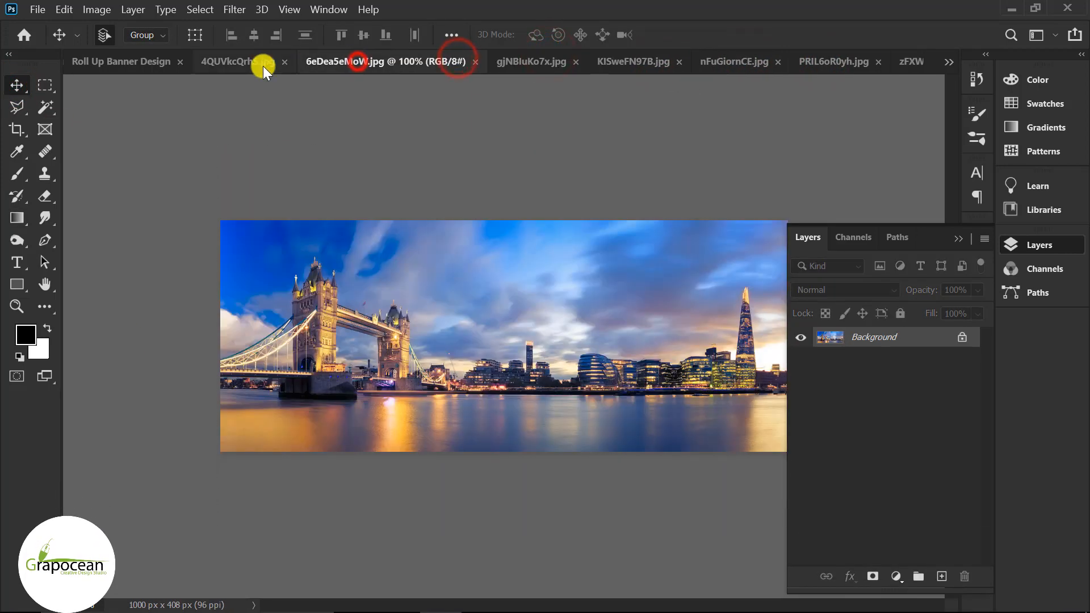
pyautogui.click(960, 340)
pyautogui.moveTo(425, 270); pyautogui.dragTo(458, 511)
pyautogui.scroll(-3, 895, 517)
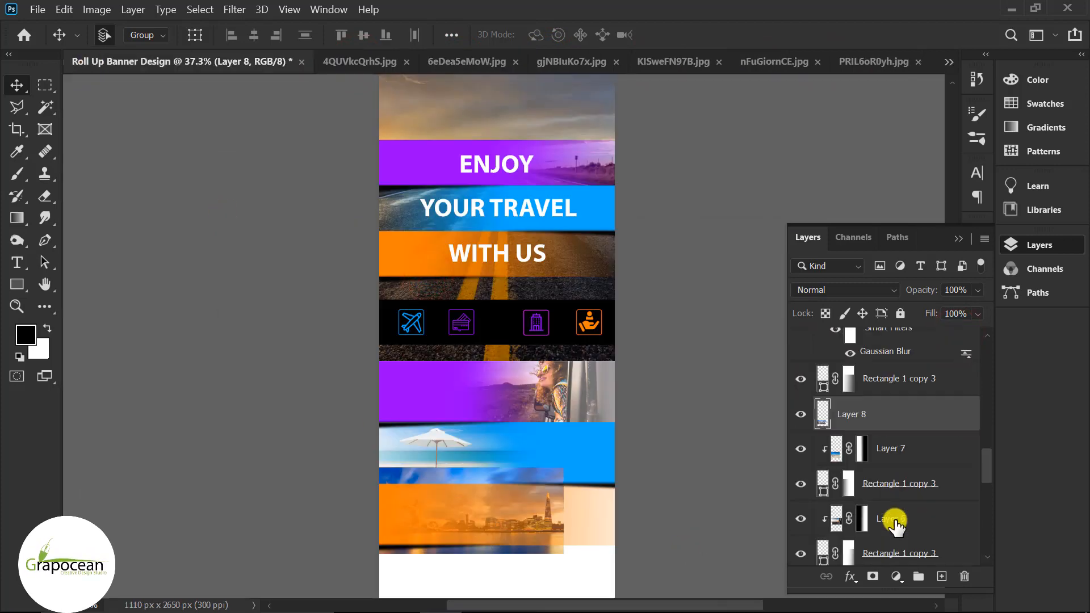
pyautogui.moveTo(944, 409); pyautogui.dragTo(905, 364)
pyautogui.rightClick(905, 384)
pyautogui.click(763, 342)
pyautogui.moveTo(458, 517); pyautogui.dragTo(466, 536)
# Step: Flip the London photo horizontally
pyautogui.hotkey('ctrl', 't')
pyautogui.rightClick(557, 518)
pyautogui.click(643, 495)
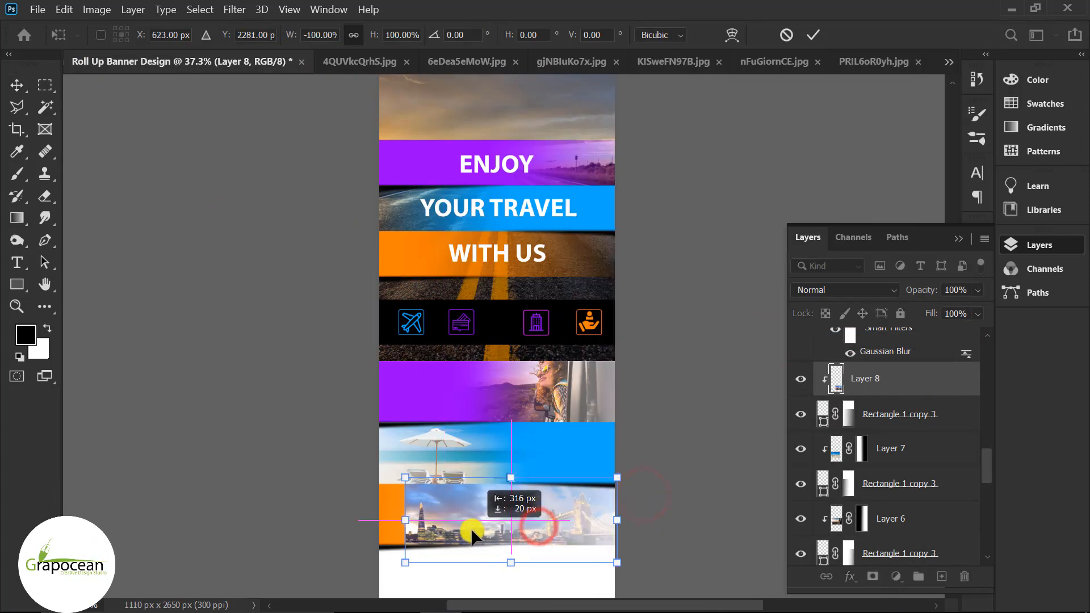
pyautogui.click(813, 34)
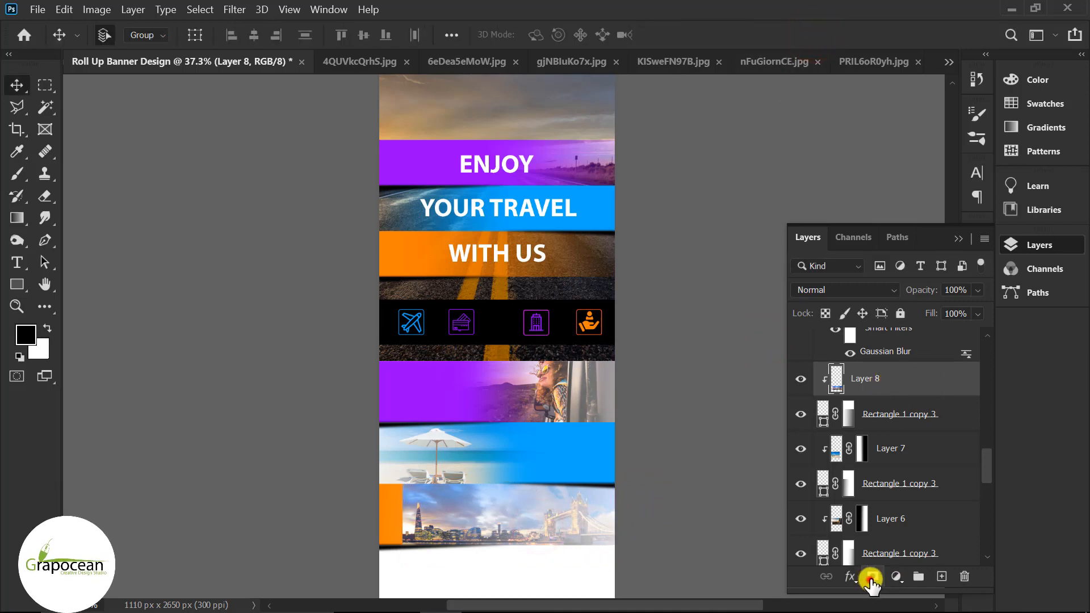
# Step: Add a gradient layer mask so the London photo's left side fades into orange
pyautogui.click(871, 578)
pyautogui.click(17, 218)
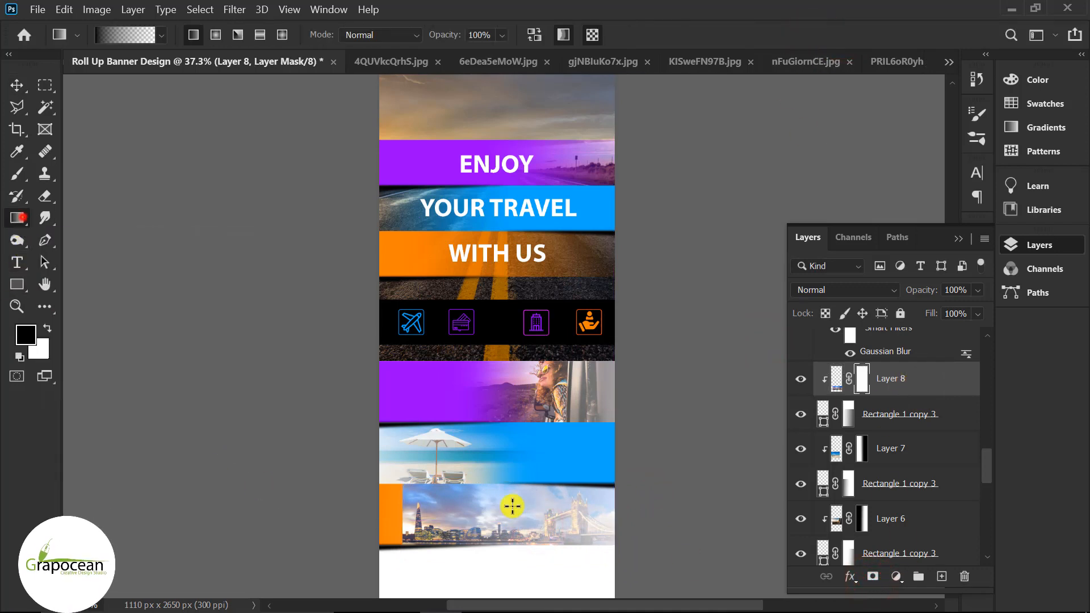
pyautogui.moveTo(420, 519); pyautogui.dragTo(511, 521)
pyautogui.moveTo(391, 522); pyautogui.dragTo(466, 513)
pyautogui.moveTo(385, 527); pyautogui.dragTo(406, 520)
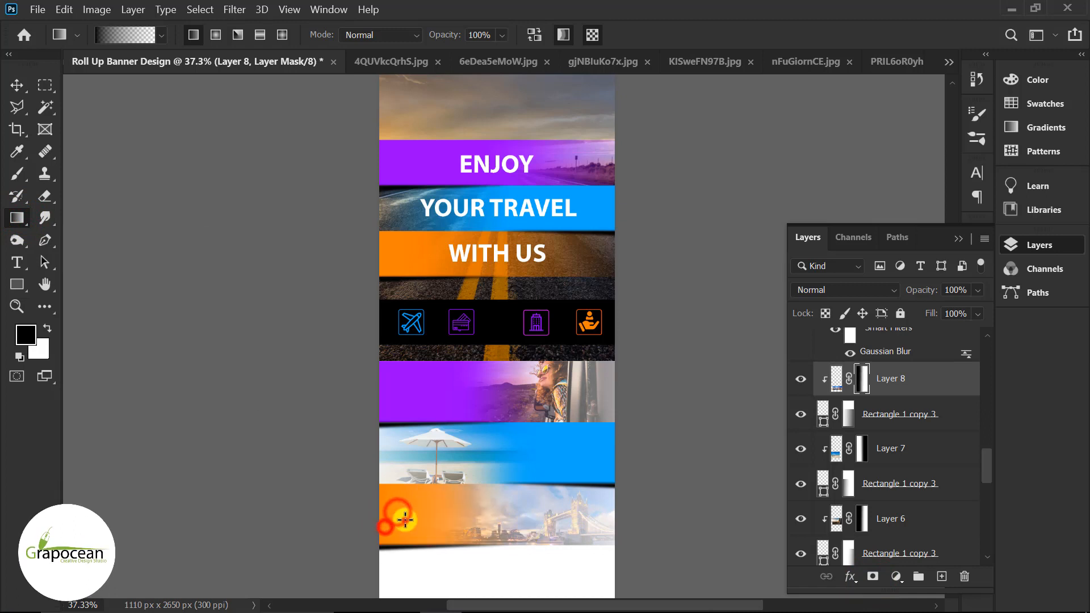
pyautogui.click(851, 413)
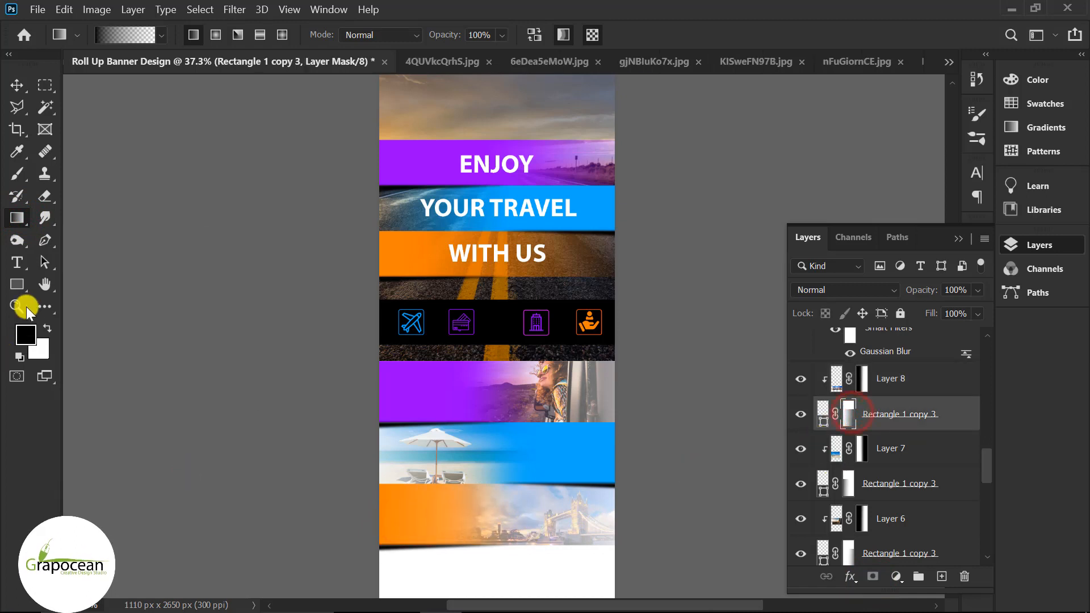
# Step: Target the Rectangle 1 copy 3 mask and choose the Soft Round brush from General Brushes
pyautogui.click(17, 173)
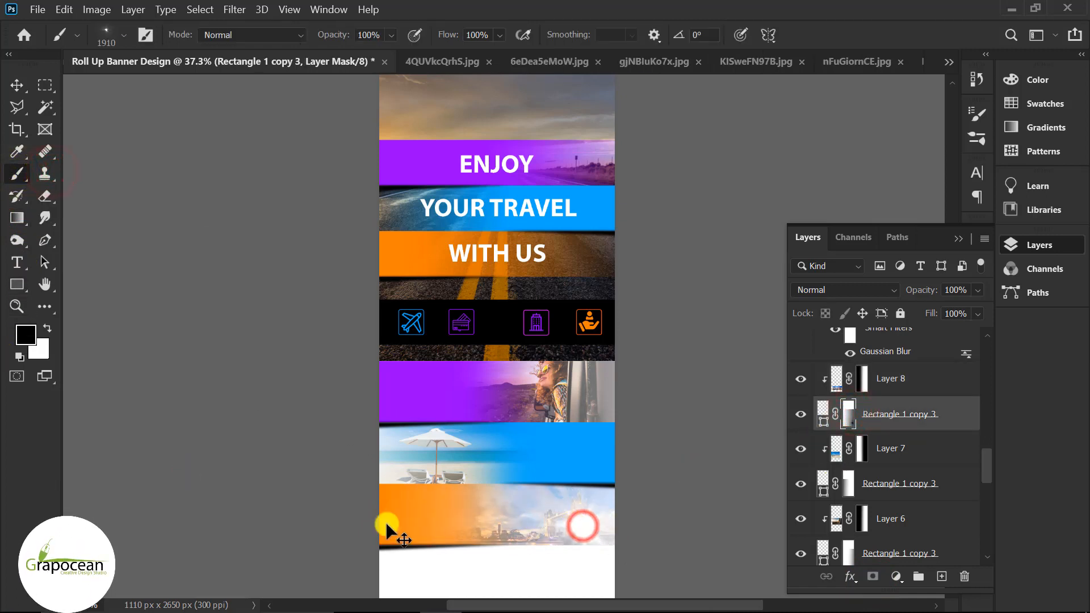
pyautogui.click(844, 416)
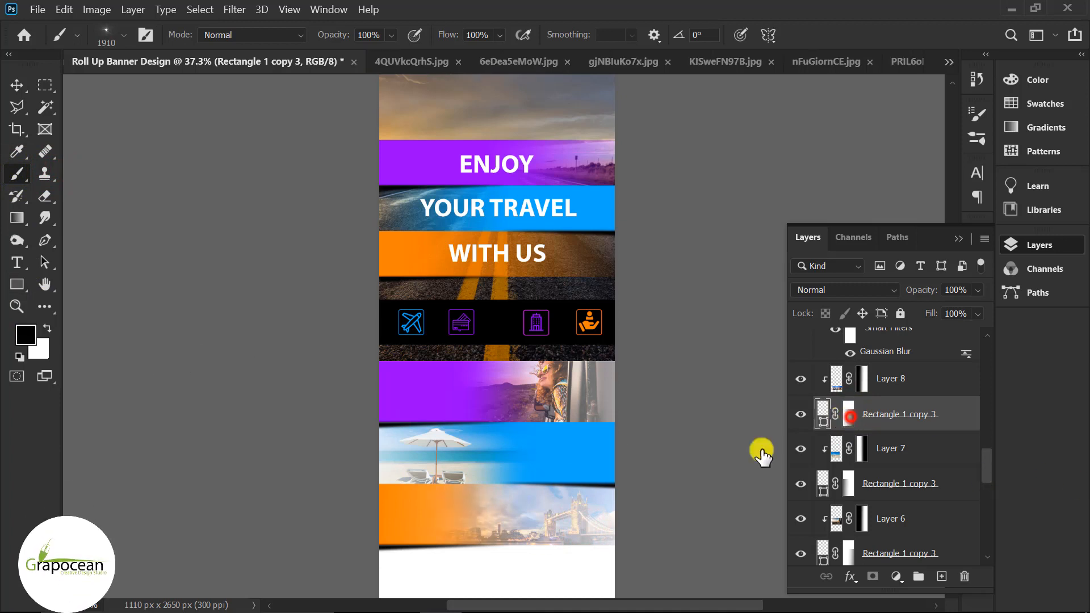
pyautogui.click(850, 417)
pyautogui.click(125, 36)
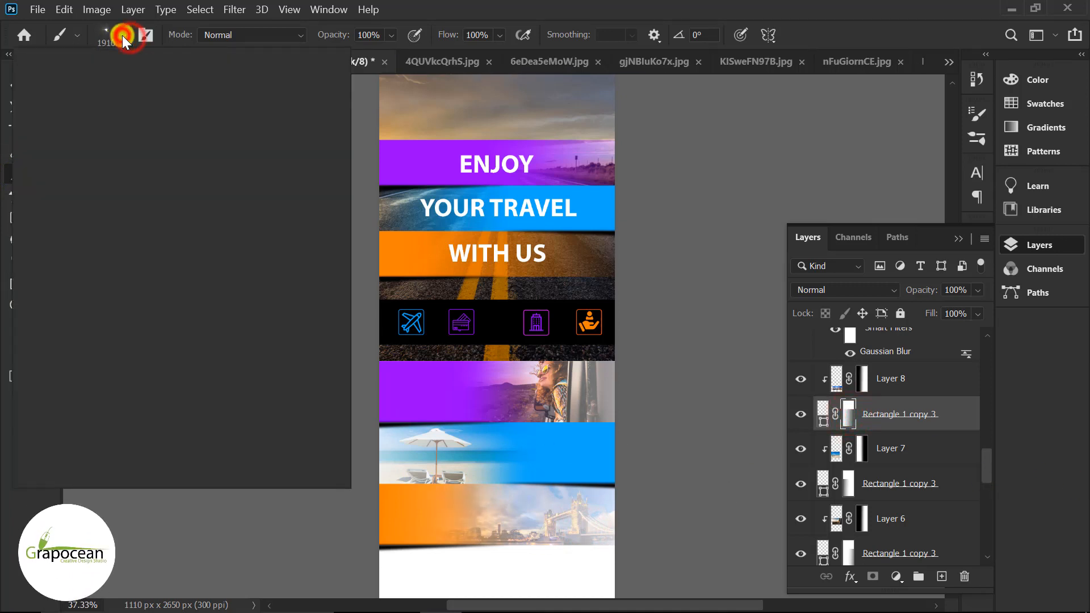
pyautogui.moveTo(305, 275); pyautogui.dragTo(308, 191)
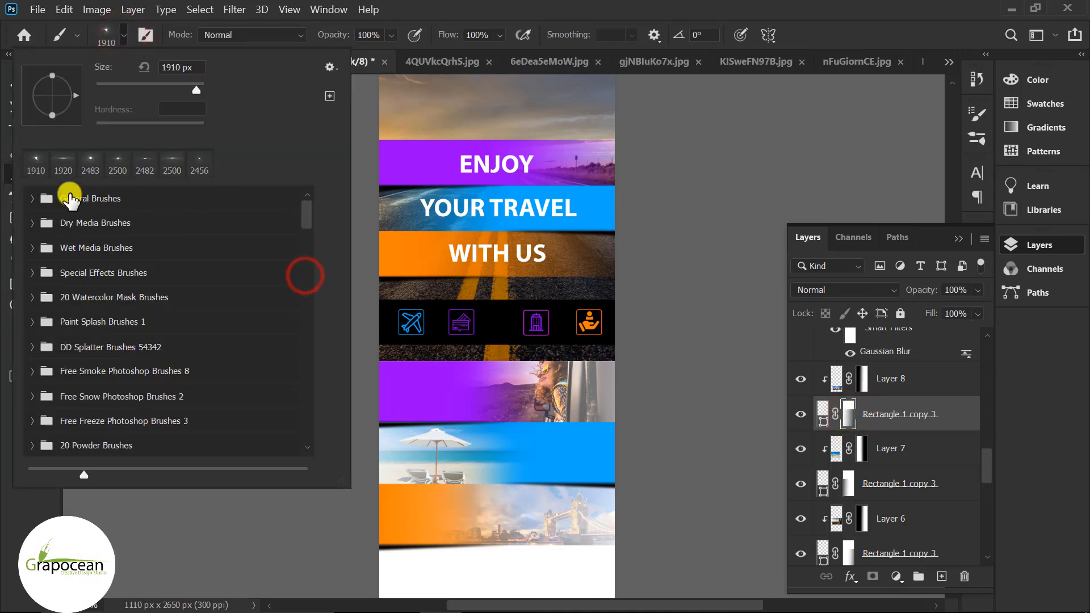
pyautogui.click(30, 196)
pyautogui.doubleClick(125, 233)
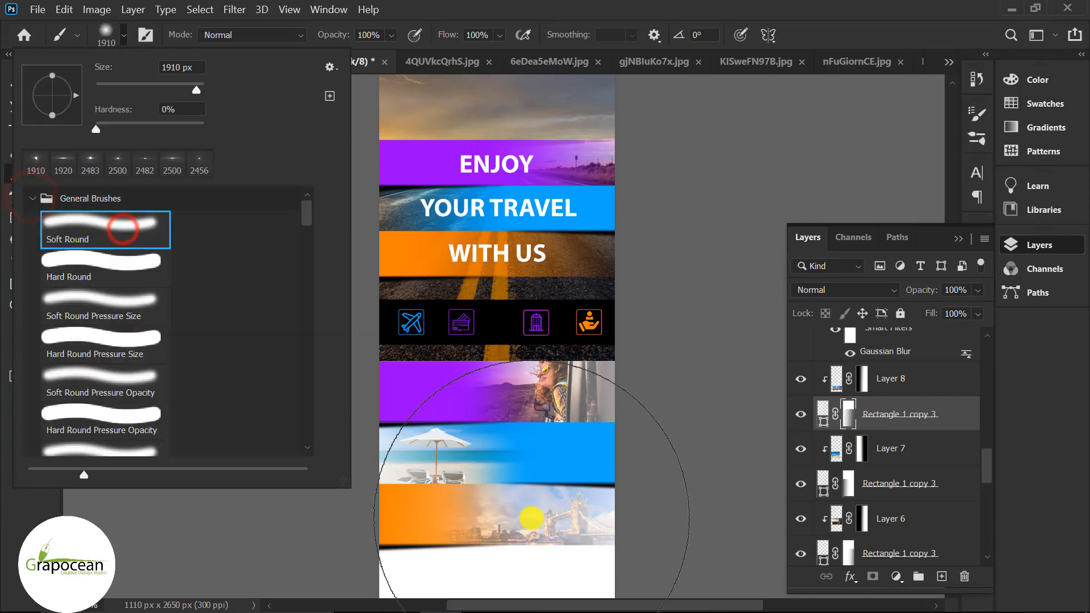
# Step: Paint white on the mask with a smaller soft brush to reveal the Tower Bridge photo
pyautogui.click(531, 516)
pyautogui.hotkey('ctrl', 'z')
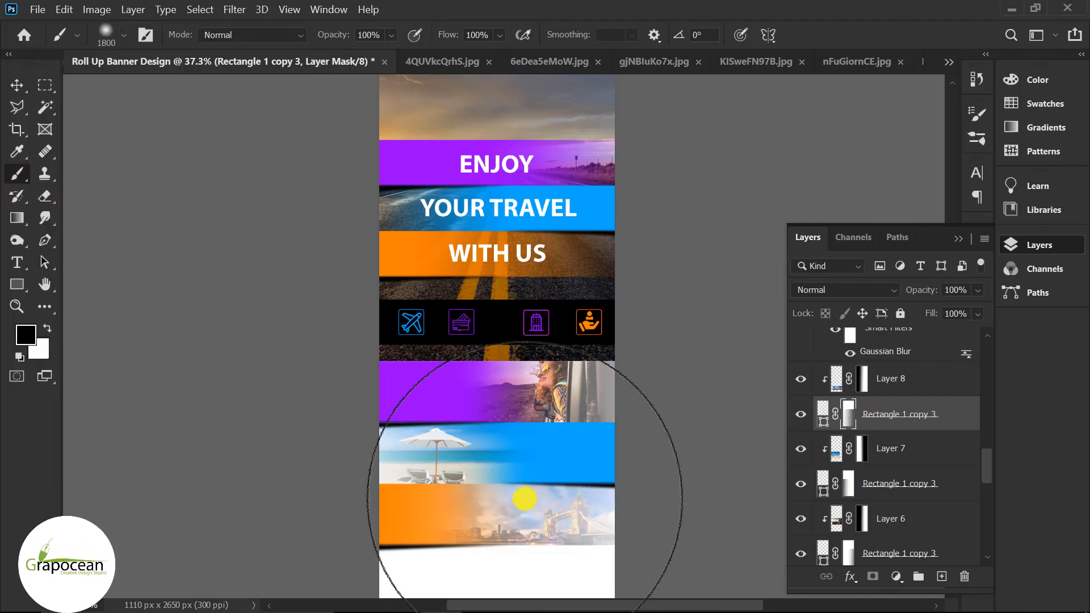
pyautogui.press('[')
pyautogui.press('[')
pyautogui.press('[')
pyautogui.press('[')
pyautogui.press('[')
pyautogui.click(46, 327)
pyautogui.click(550, 516)
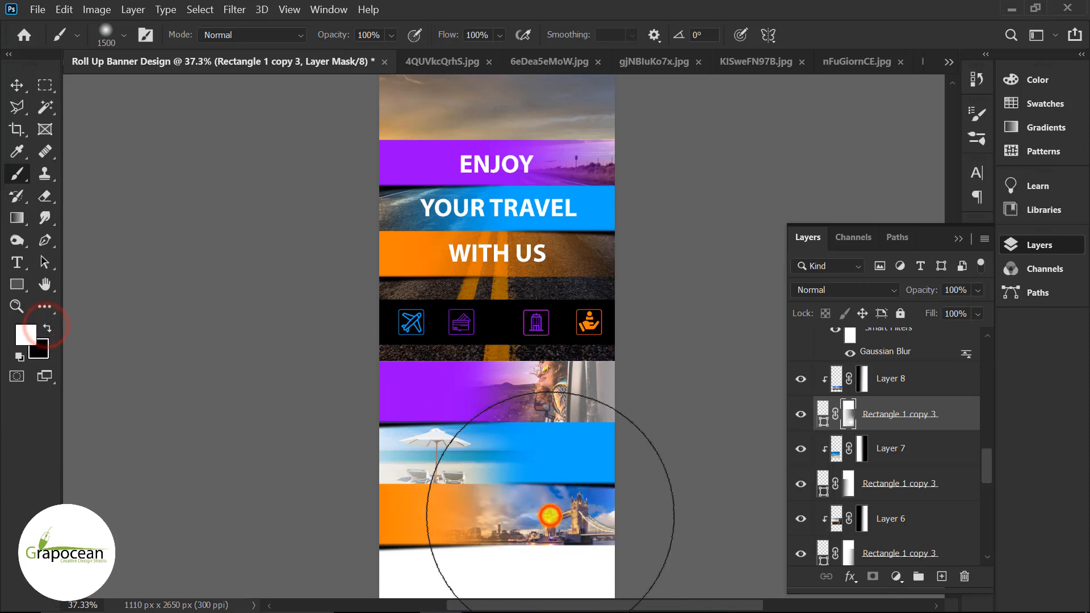
pyautogui.hotkey('ctrl', 'z')
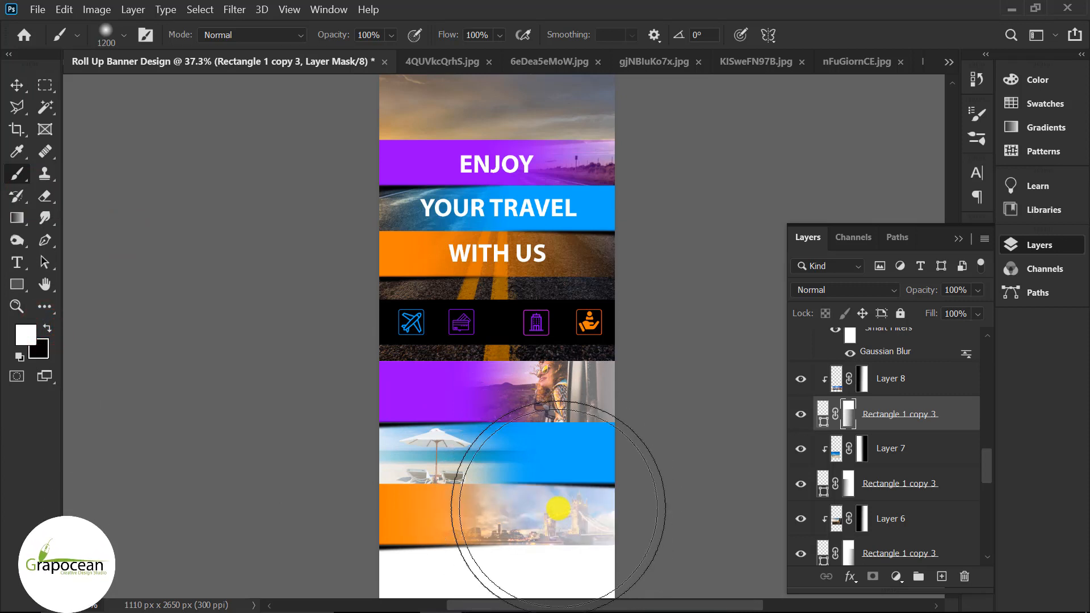
pyautogui.press('[')
pyautogui.press('[')
pyautogui.press('[')
pyautogui.press('[')
pyautogui.press('[')
pyautogui.press('[')
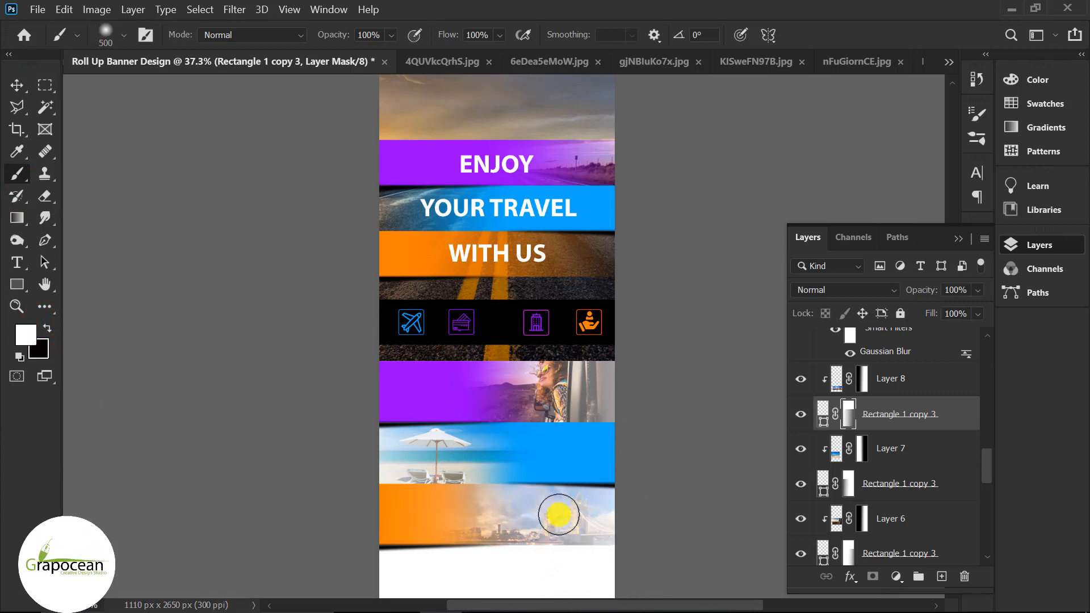
pyautogui.moveTo(558, 514)
pyautogui.mouseDown()
pyautogui.moveTo(621, 513)
pyautogui.moveTo(530, 506)
pyautogui.moveTo(636, 556)
pyautogui.mouseUp()
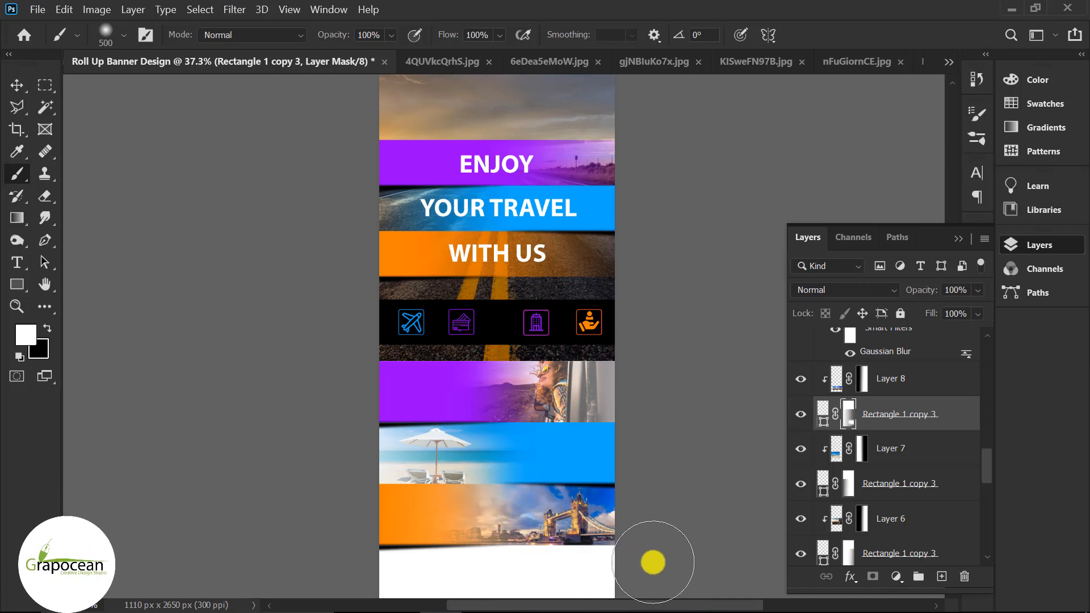
pyautogui.click(847, 485)
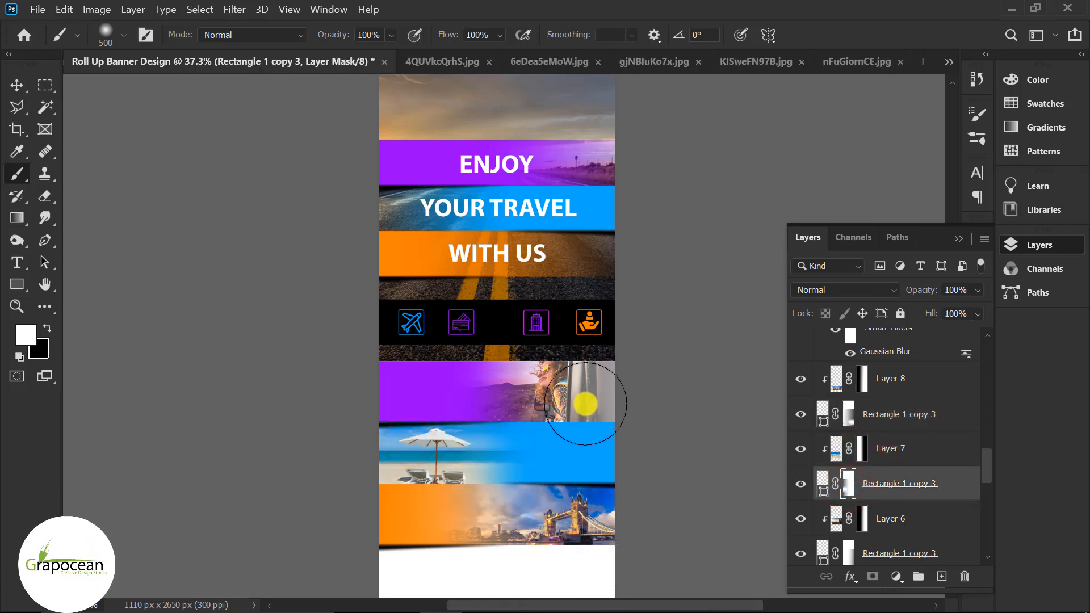
# Step: Paint white onto the bottom orange panel's mask to reveal more of the London photo
pyautogui.click(17, 86)
pyautogui.click(838, 523)
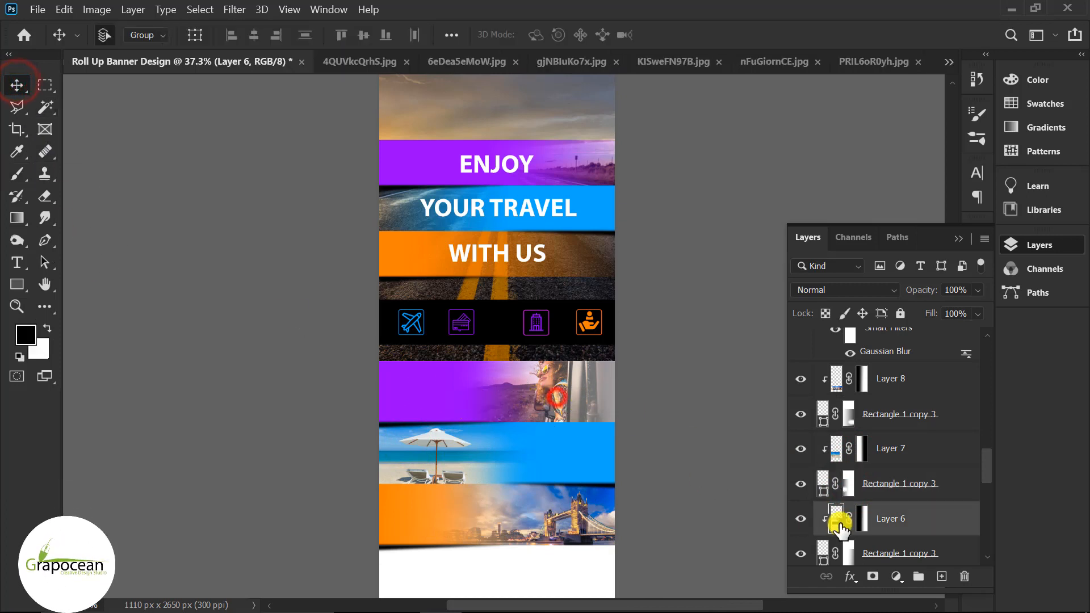
pyautogui.click(849, 549)
pyautogui.press('x')
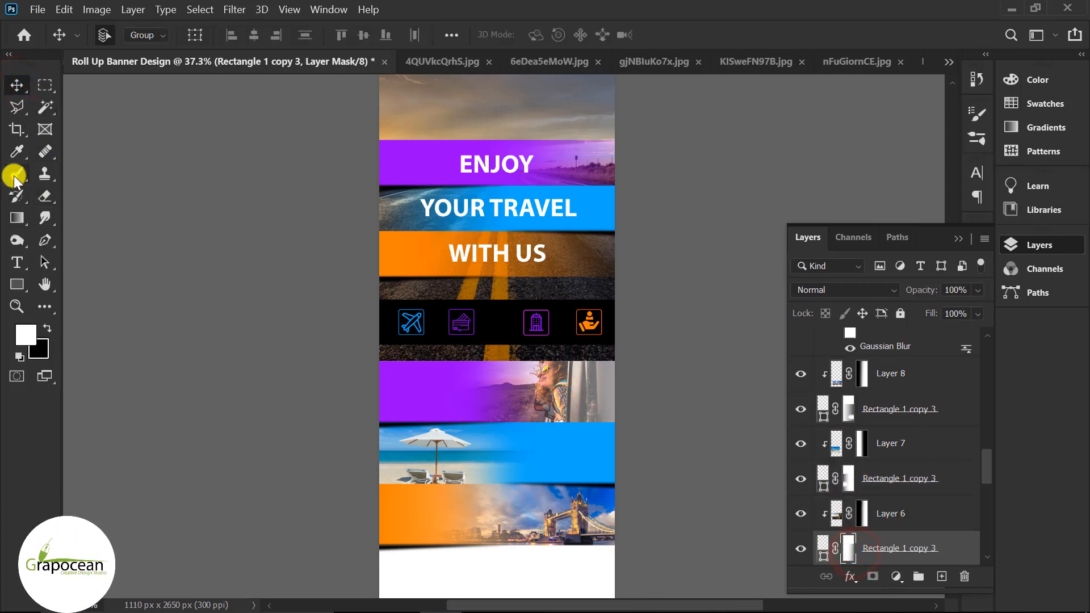
pyautogui.click(16, 176)
pyautogui.click(602, 398)
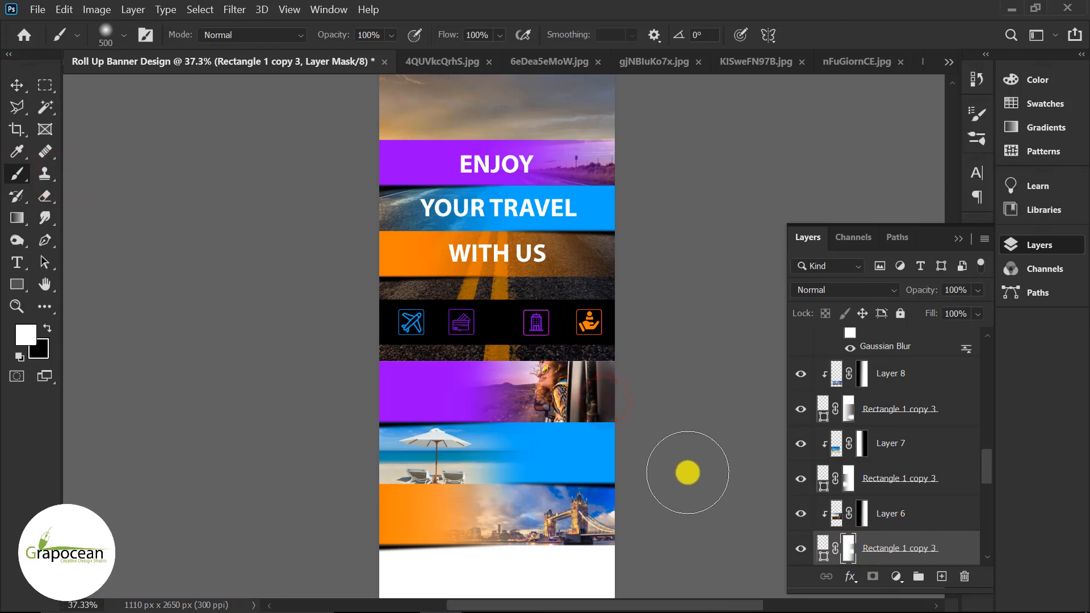
pyautogui.scroll(-2, 687, 472)
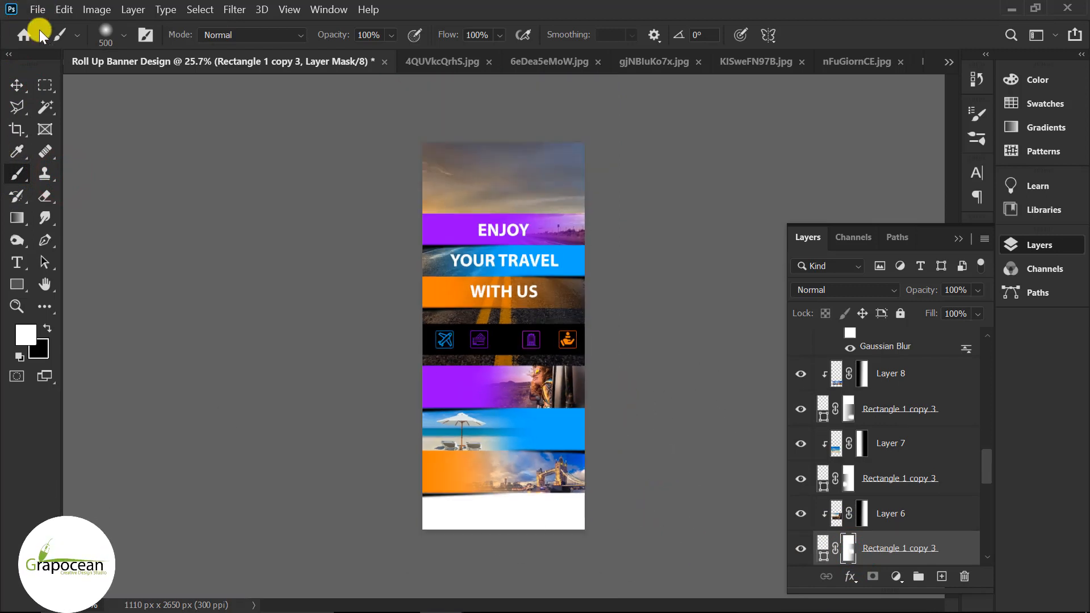
pyautogui.click(17, 85)
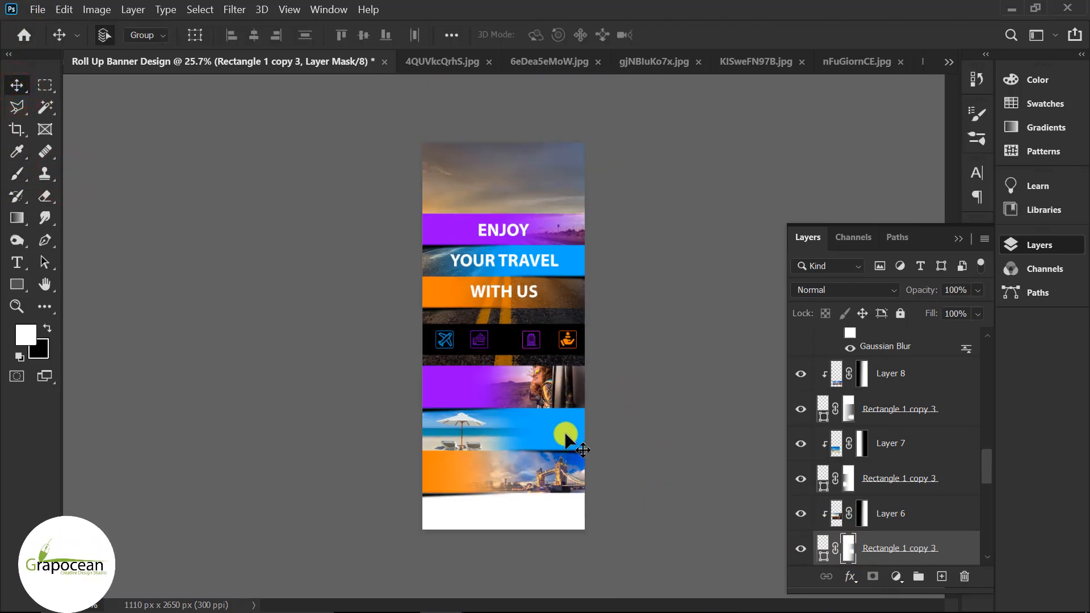
pyautogui.scroll(2, 548, 440)
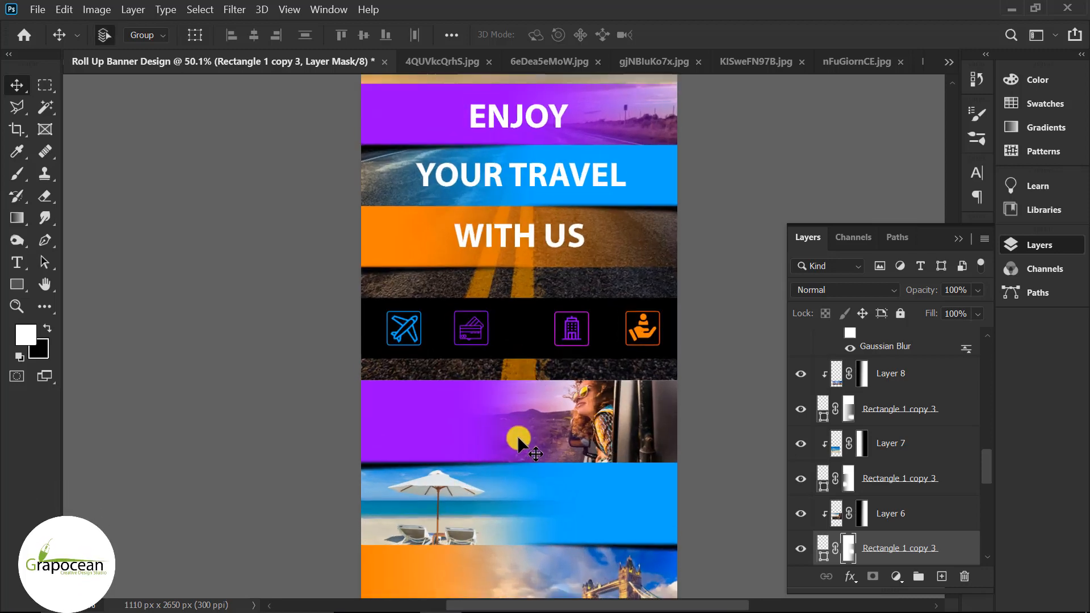
# Step: Add a new layer above Layer 2 and type the PLACE NAME heading on the purple panel
pyautogui.scroll(-2, 517, 435)
pyautogui.scroll(8, 896, 348)
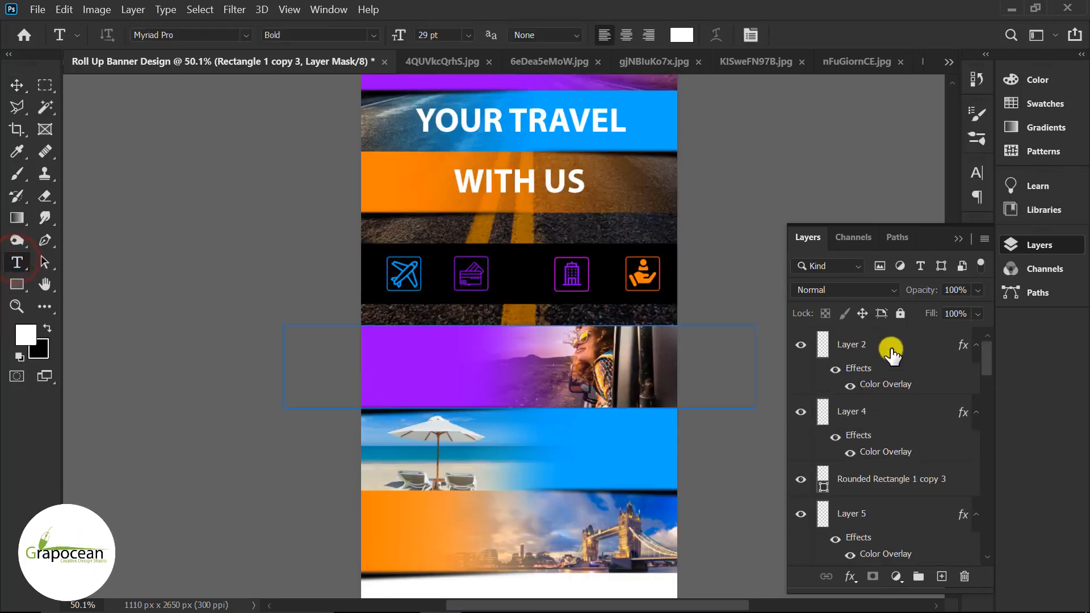
pyautogui.click(889, 345)
pyautogui.click(943, 579)
pyautogui.scroll(2, 603, 520)
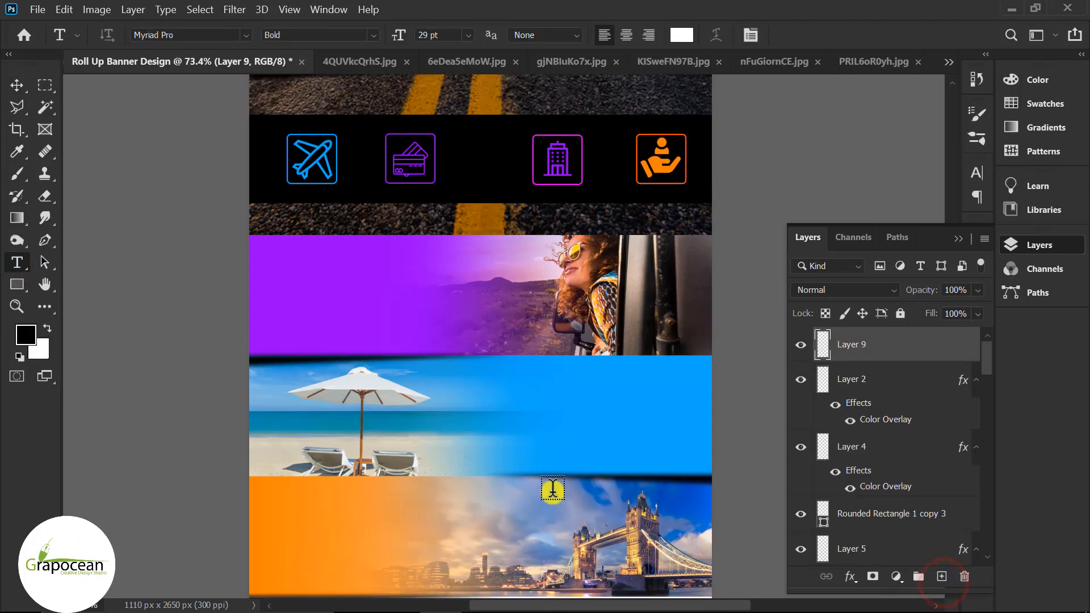
pyautogui.click(324, 275)
pyautogui.press('BackSpace')
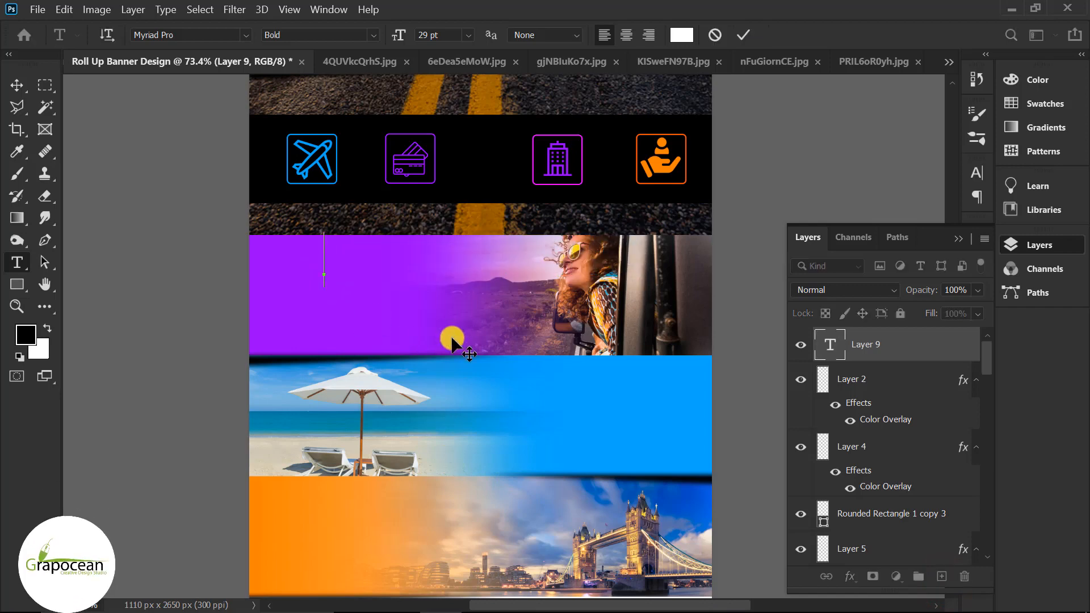
pyautogui.write('CO')
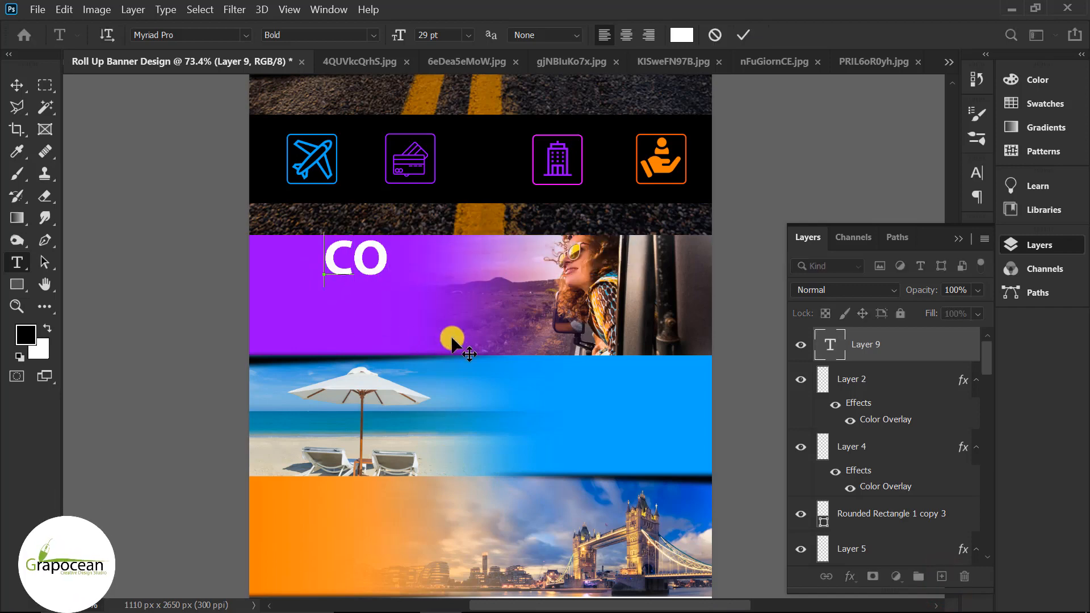
pyautogui.write('NCE NAME')
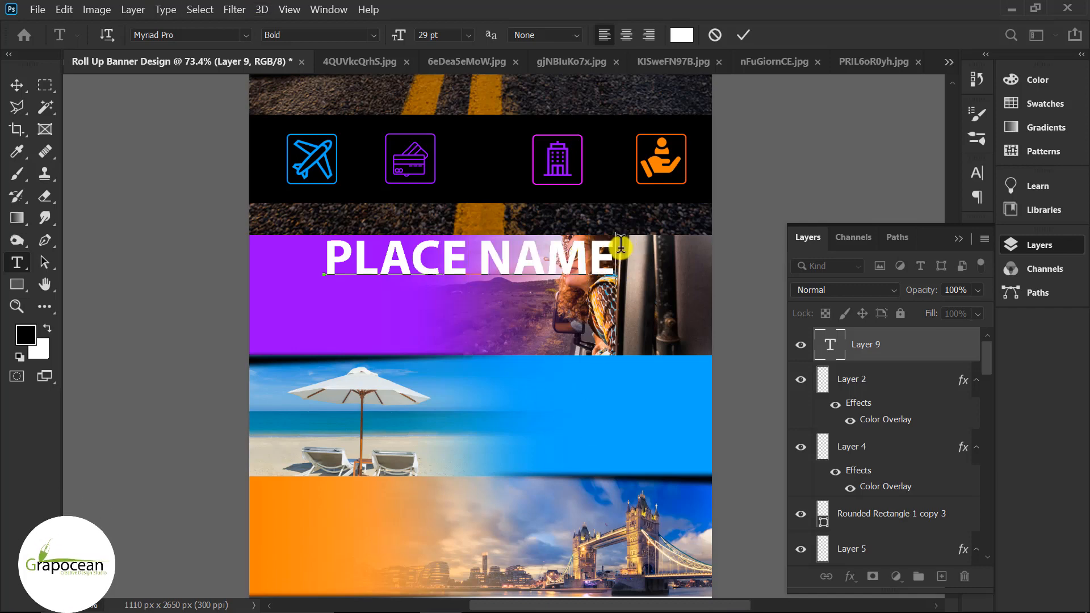
# Step: Resize PLACE NAME to 18 pt and move it toward the panel's left side
pyautogui.moveTo(620, 255); pyautogui.dragTo(389, 81)
pyautogui.moveTo(404, 36); pyautogui.dragTo(396, 35)
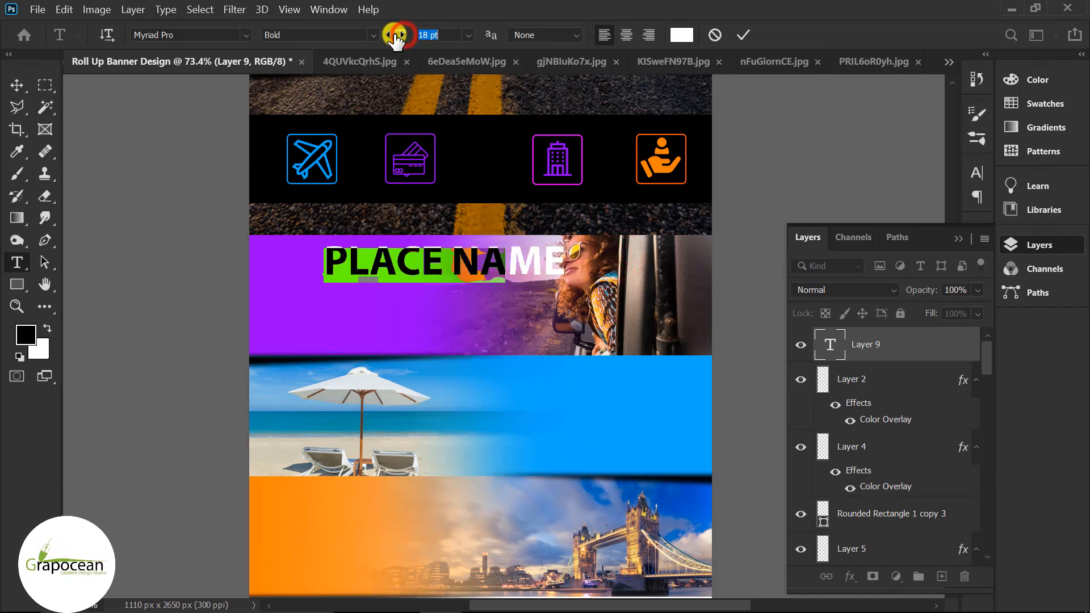
pyautogui.click(17, 84)
pyautogui.moveTo(454, 262); pyautogui.dragTo(414, 268)
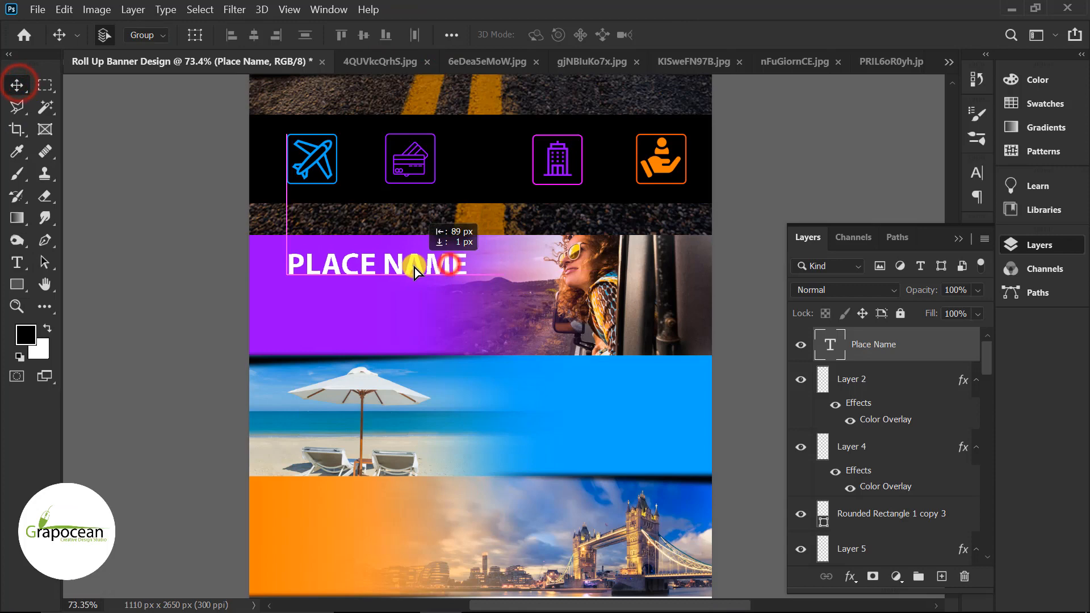
# Step: Start a new text line below PLACE NAME for the price
pyautogui.click(17, 263)
pyautogui.click(351, 310)
pyautogui.press('BackSpace')
pyautogui.write('7')
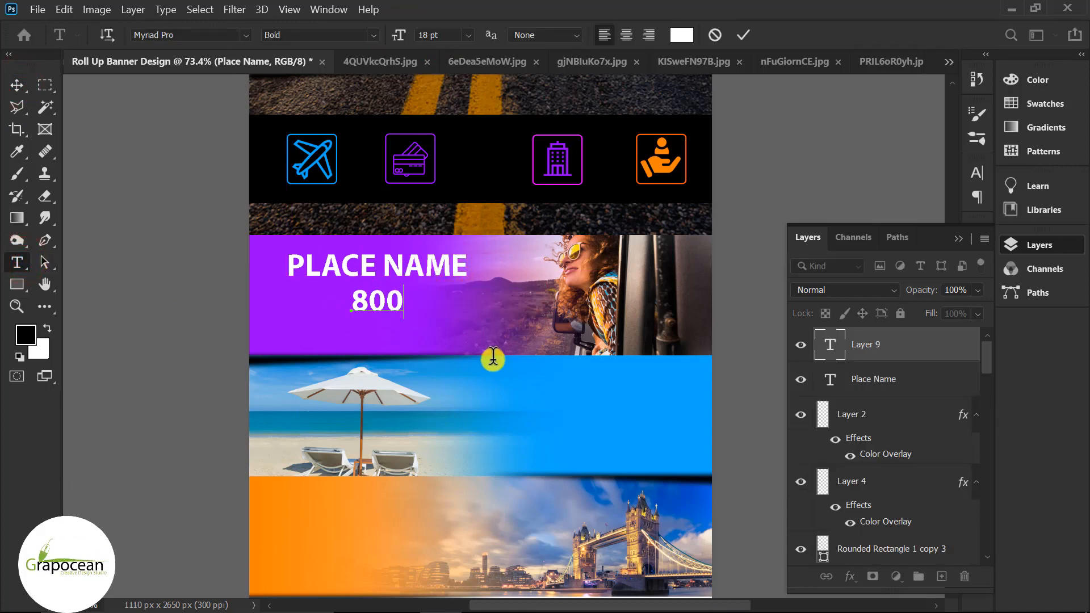
# Step: Set the $800 price in Open Sans and enlarge it with free transform
pyautogui.click(356, 302)
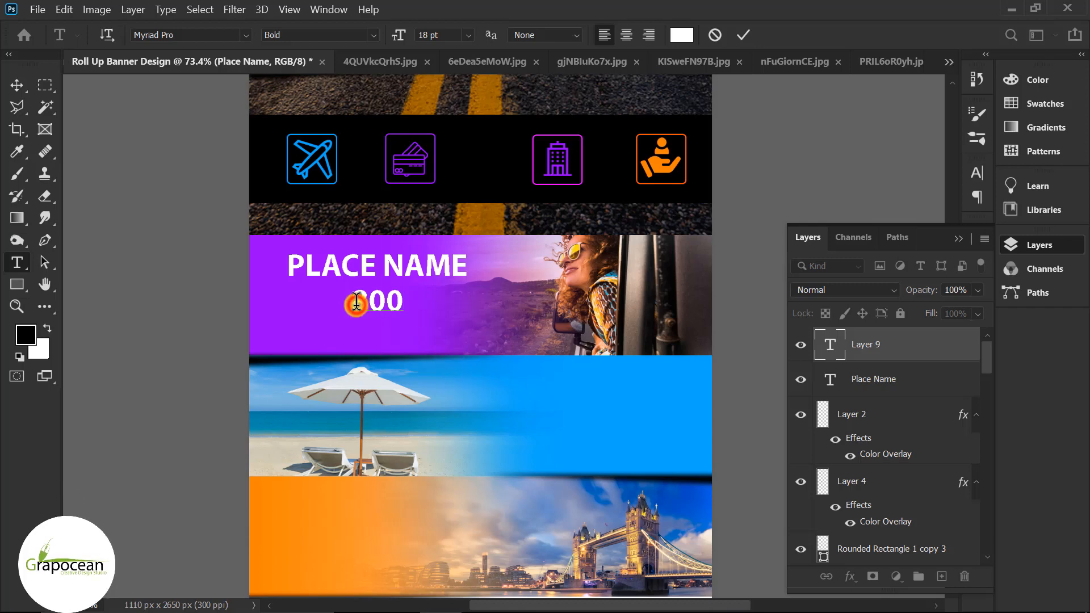
pyautogui.moveTo(426, 307); pyautogui.dragTo(369, 303)
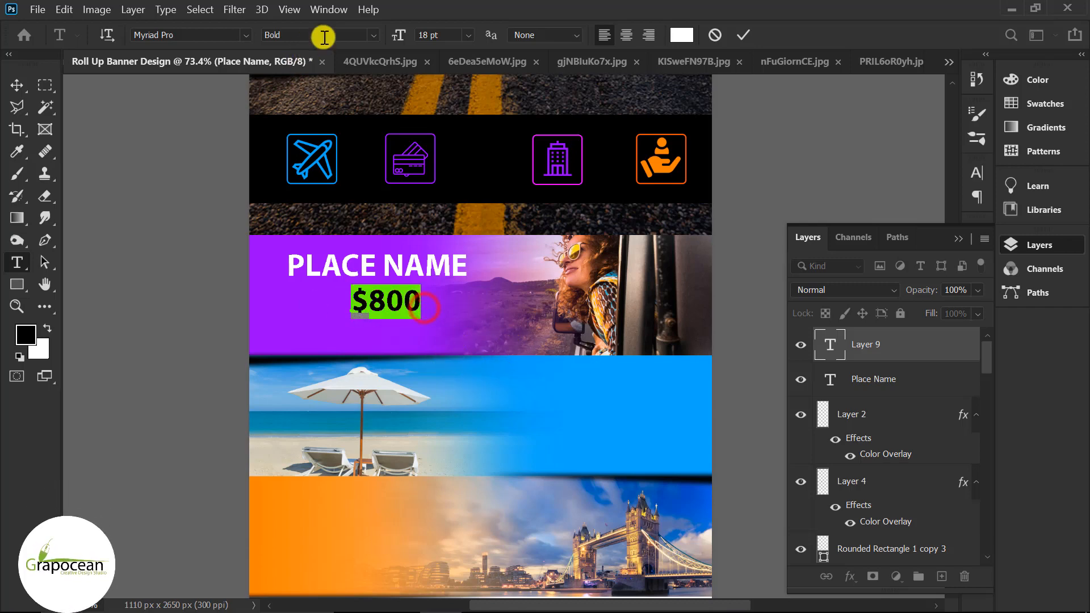
pyautogui.click(246, 35)
pyautogui.click(321, 107)
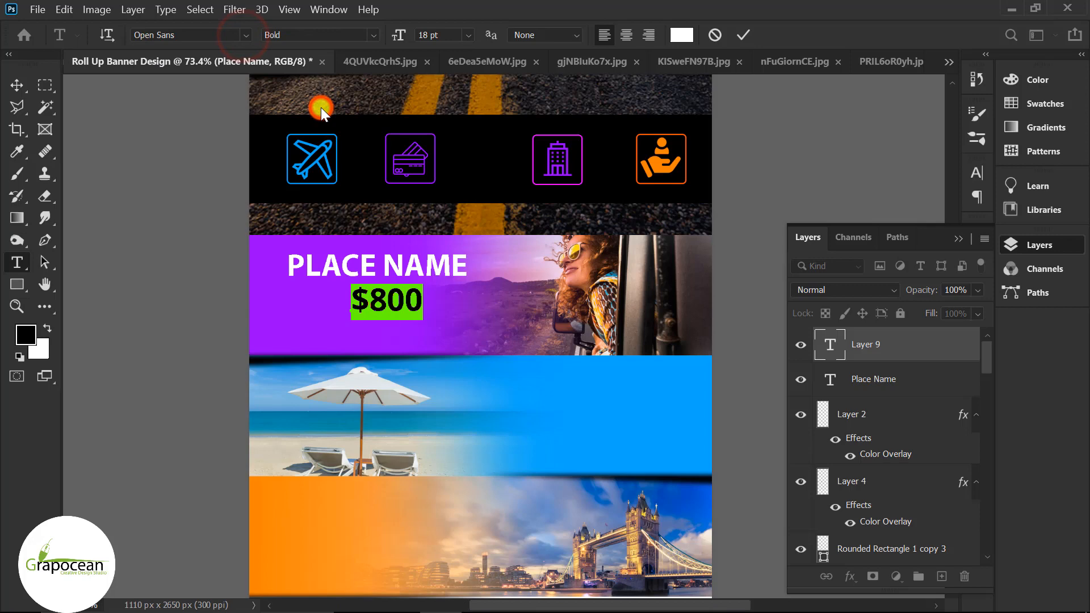
pyautogui.click(18, 82)
pyautogui.hotkey('ctrl', 't')
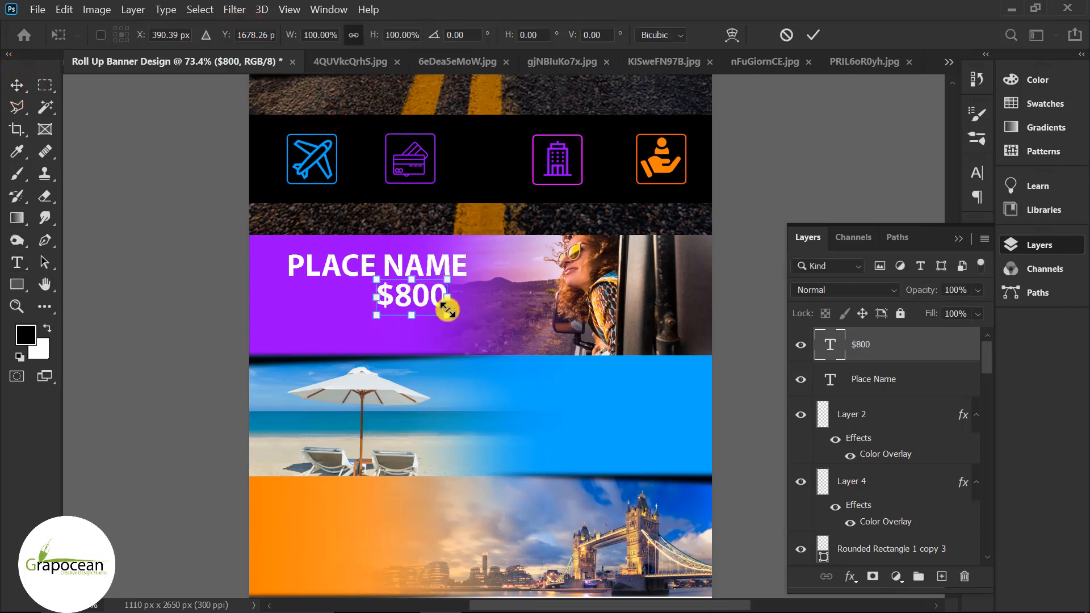
pyautogui.moveTo(448, 304); pyautogui.dragTo(417, 326)
pyautogui.click(812, 33)
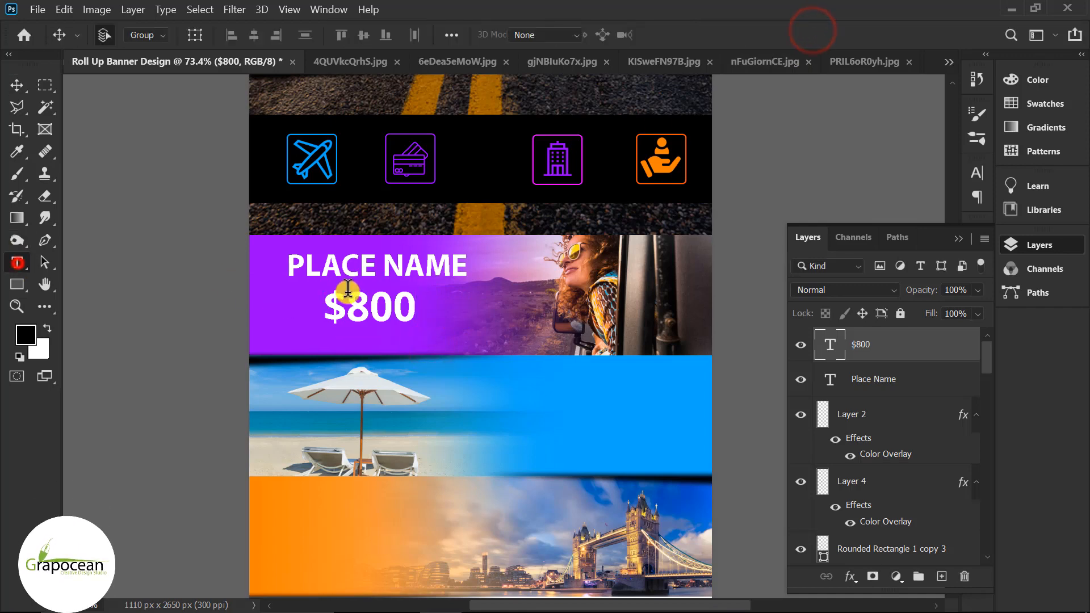
# Step: Colour the $800 price orange fe8200, sampled from the service icon, and select it with Place Name
pyautogui.press('t')
pyautogui.click(681, 35)
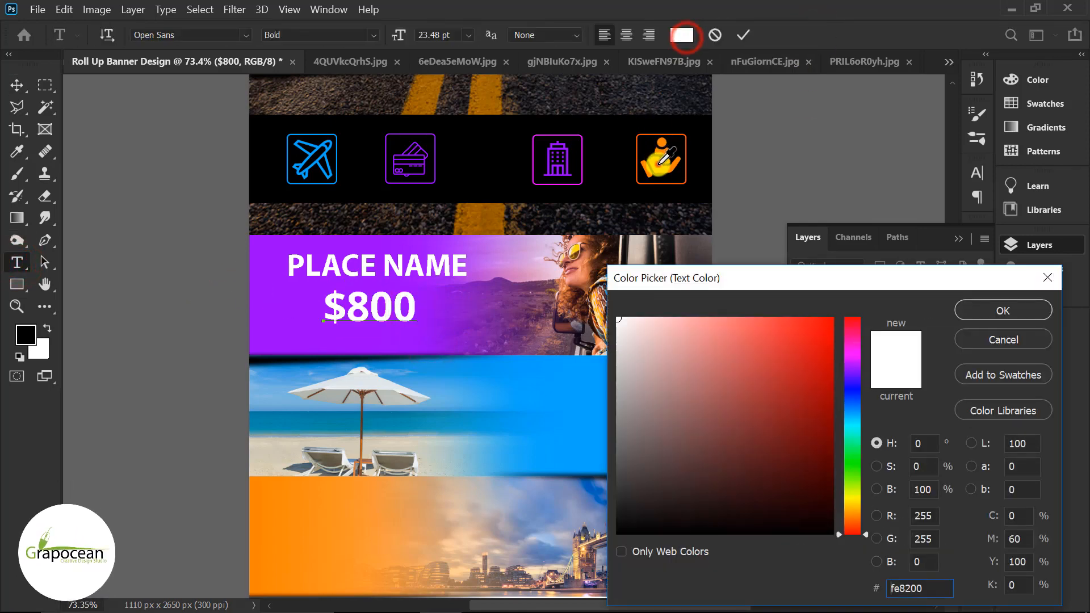
pyautogui.click(660, 164)
pyautogui.click(1006, 309)
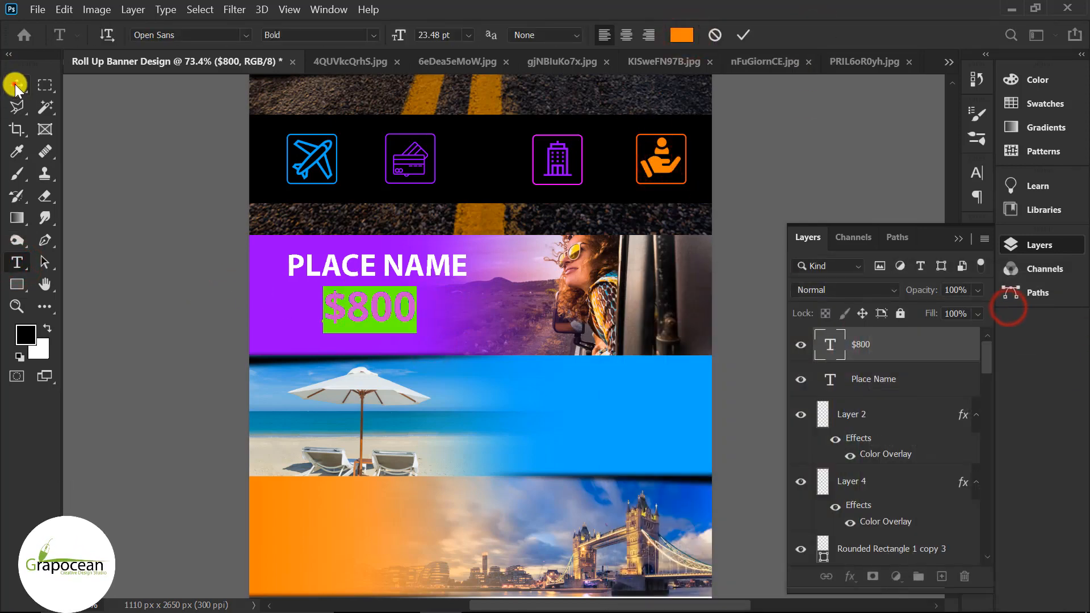
pyautogui.click(16, 86)
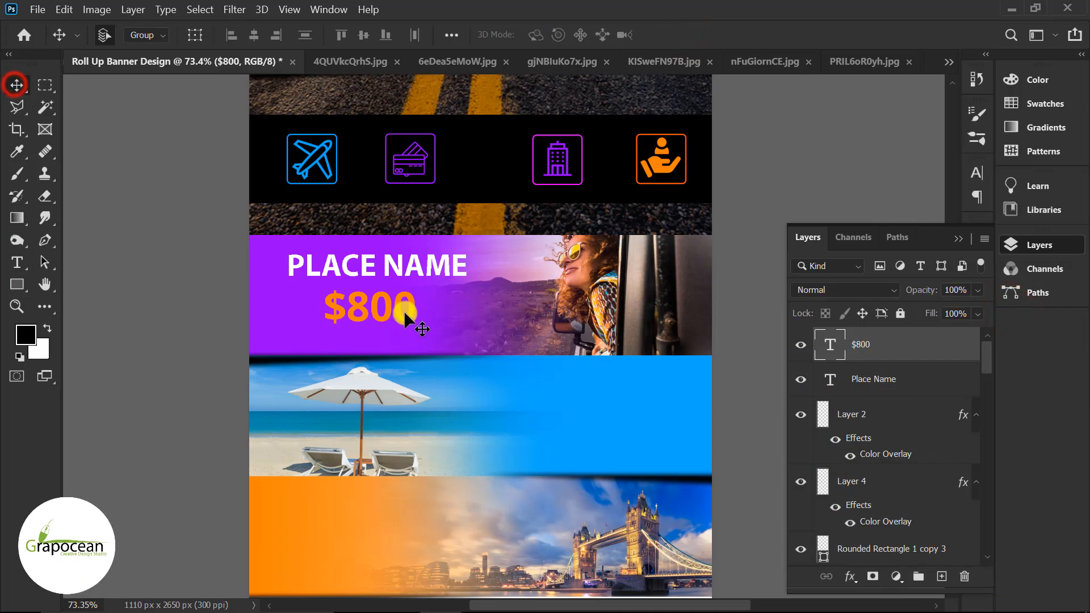
pyautogui.keyDown('shift'); pyautogui.click(890, 387); pyautogui.keyUp('shift')
# Step: Duplicate the place name and price onto the blue and orange panels
pyautogui.moveTo(358, 262); pyautogui.dragTo(578, 393)
pyautogui.scroll(-3, 617, 441)
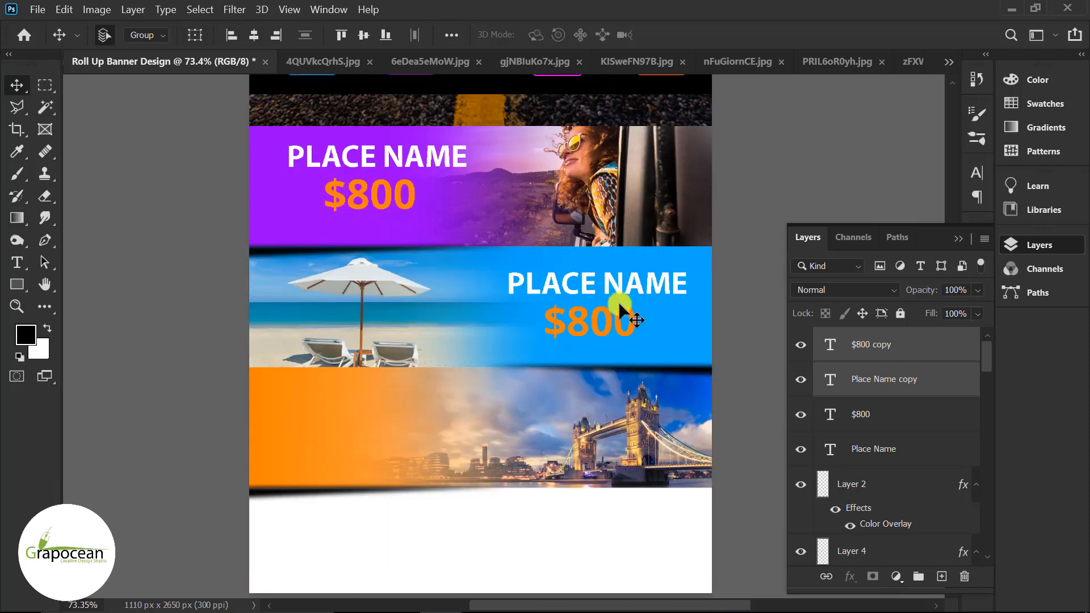
pyautogui.moveTo(617, 283); pyautogui.dragTo(391, 415)
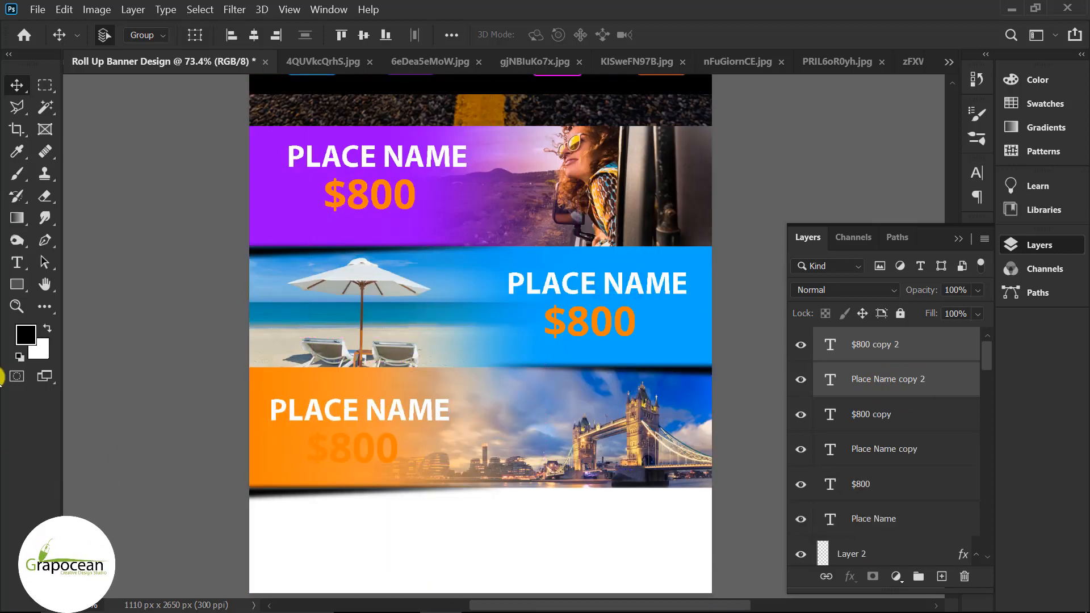
# Step: Recolour the orange panel's $800 purple, sampled from the top photo panel
pyautogui.click(18, 263)
pyautogui.moveTo(308, 445); pyautogui.dragTo(397, 449)
pyautogui.click(681, 35)
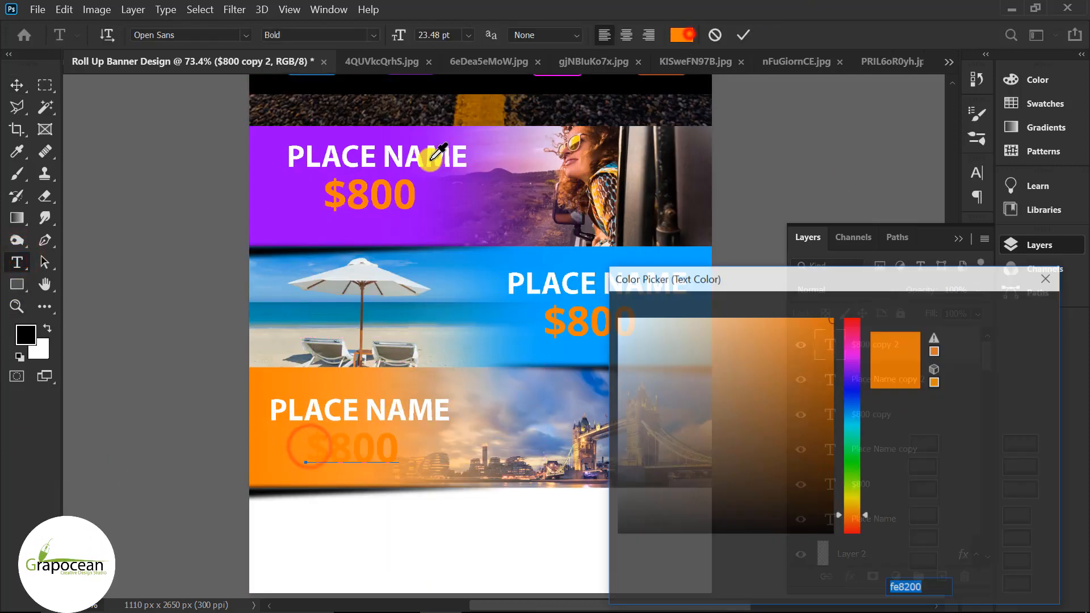
pyautogui.click(276, 221)
pyautogui.click(999, 311)
pyautogui.click(19, 83)
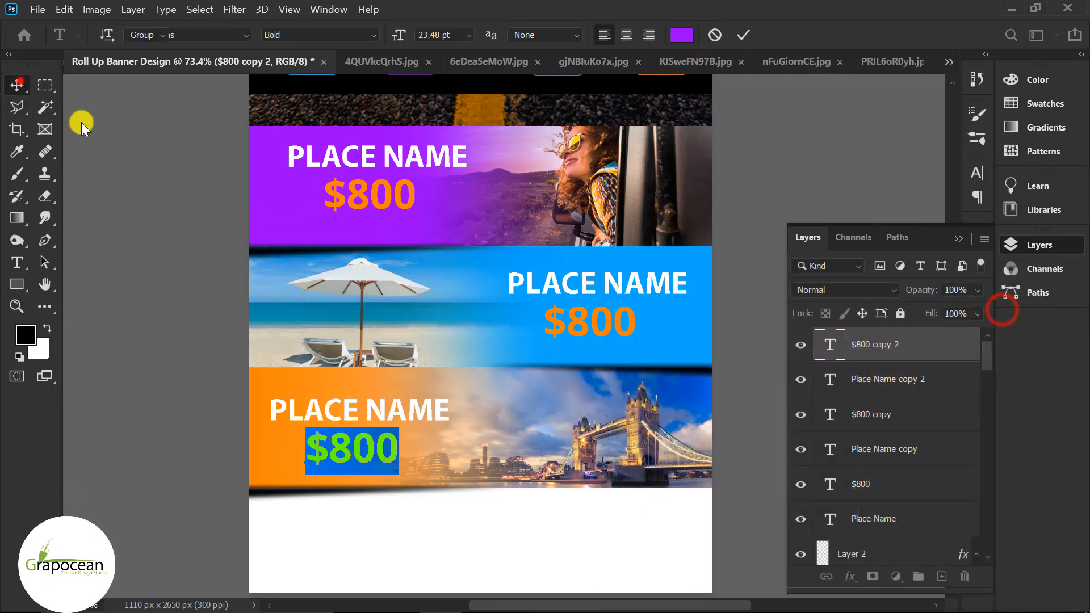
pyautogui.scroll(-6, 572, 399)
pyautogui.scroll(-6, 638, 433)
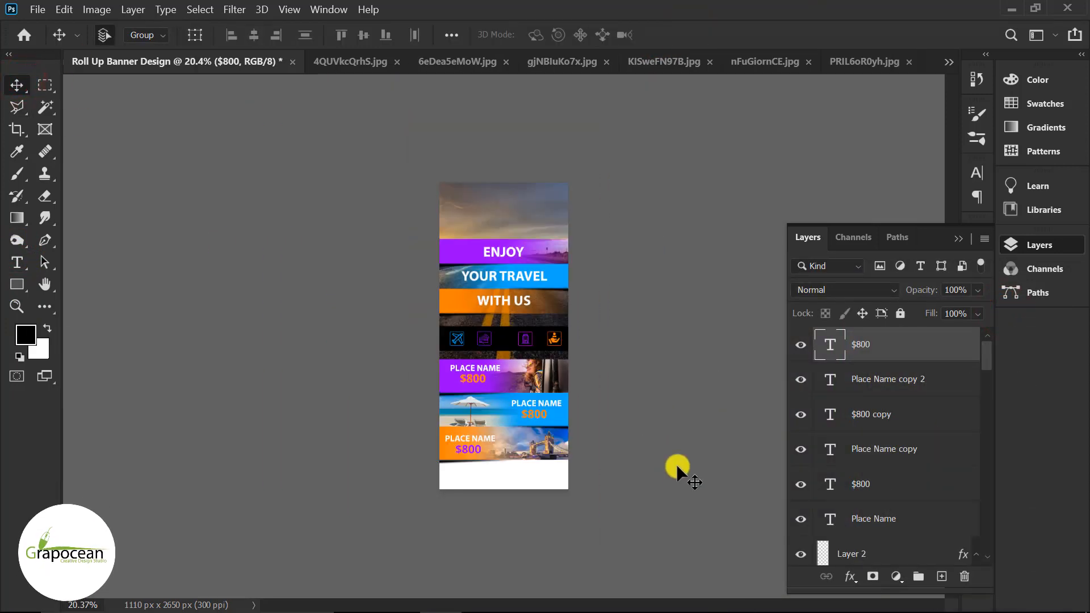
# Step: Open the hotel.png icon image
pyautogui.scroll(2, 540, 530)
pyautogui.click(37, 10)
pyautogui.click(56, 41)
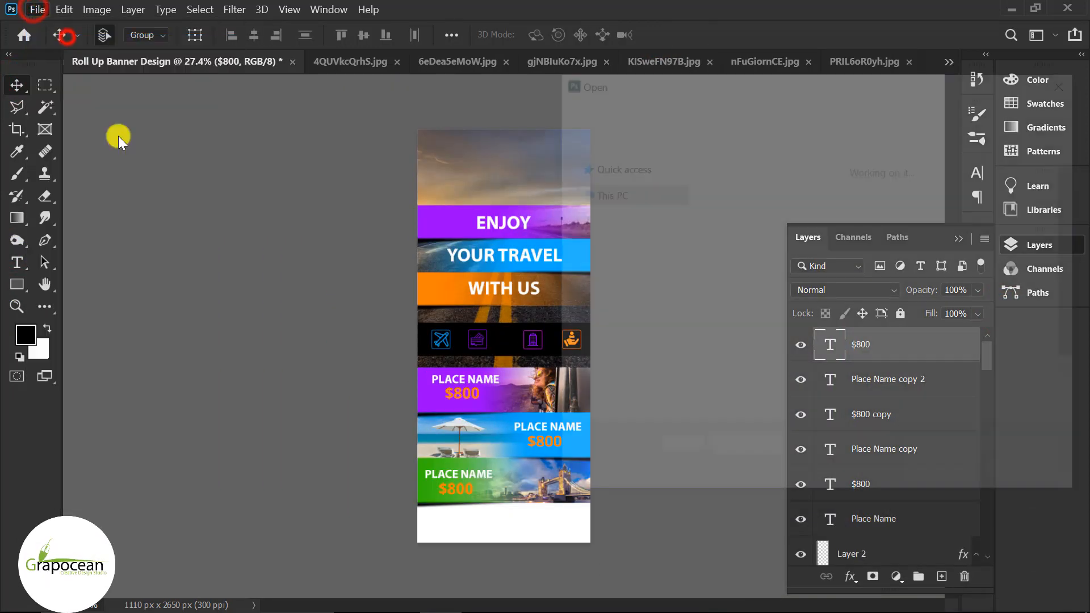
pyautogui.scroll(-1, 937, 323)
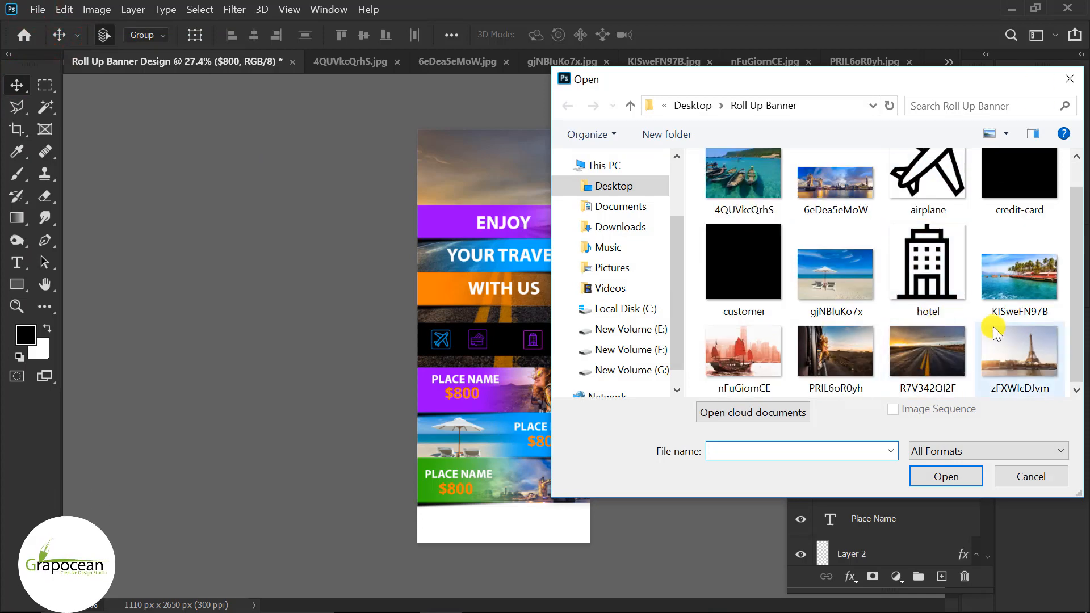
pyautogui.click(927, 267)
pyautogui.click(946, 477)
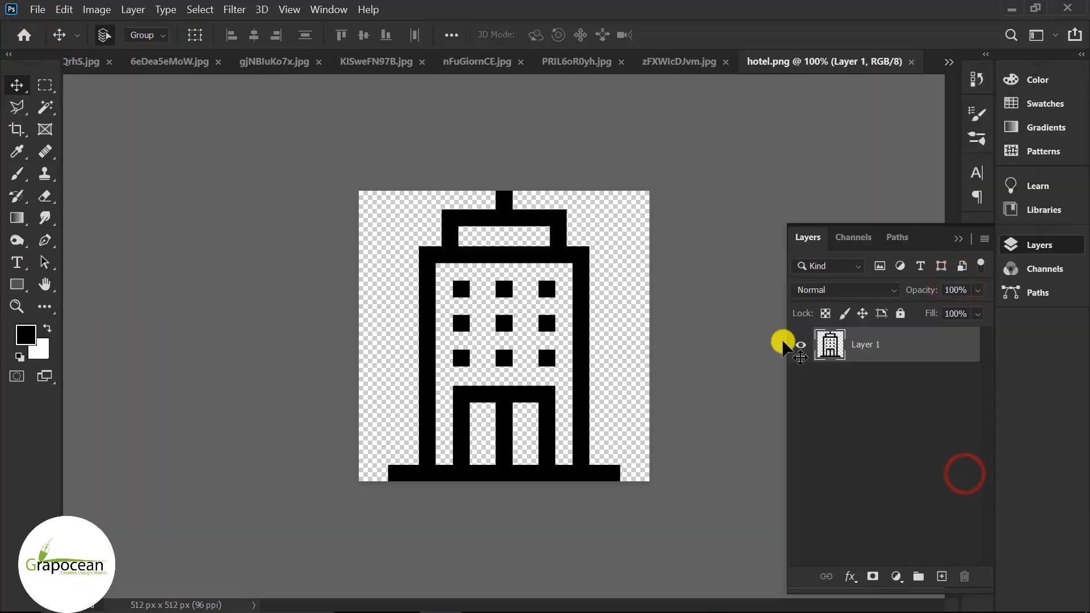
# Step: Copy the hotel icon into the Roll Up Banner Design, shrink it and place it in the white footer
pyautogui.moveTo(546, 260); pyautogui.dragTo(396, 429)
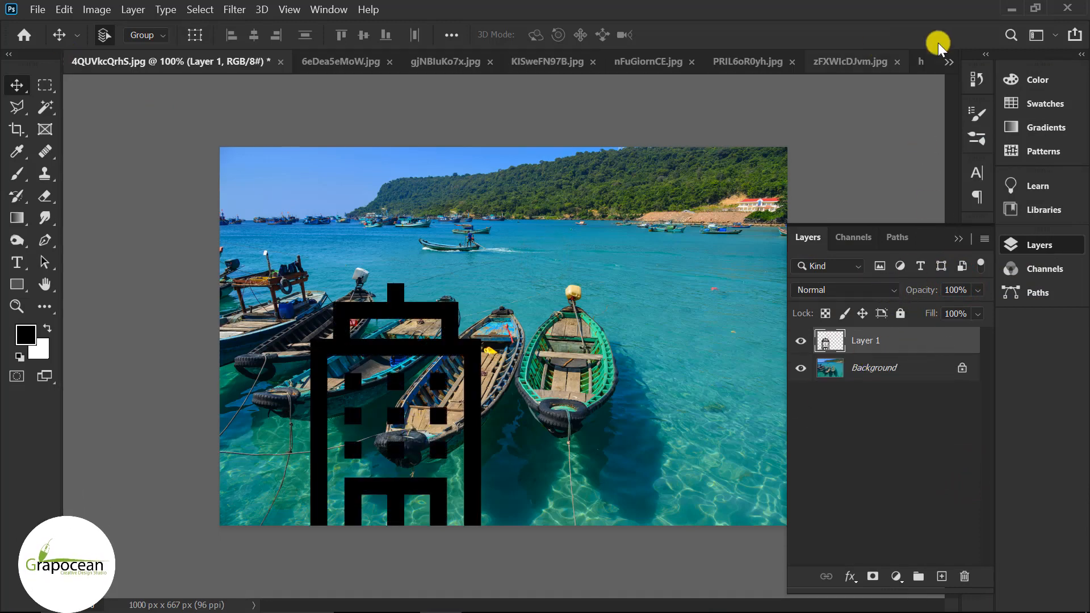
pyautogui.click(947, 61)
pyautogui.click(827, 59)
pyautogui.click(347, 61)
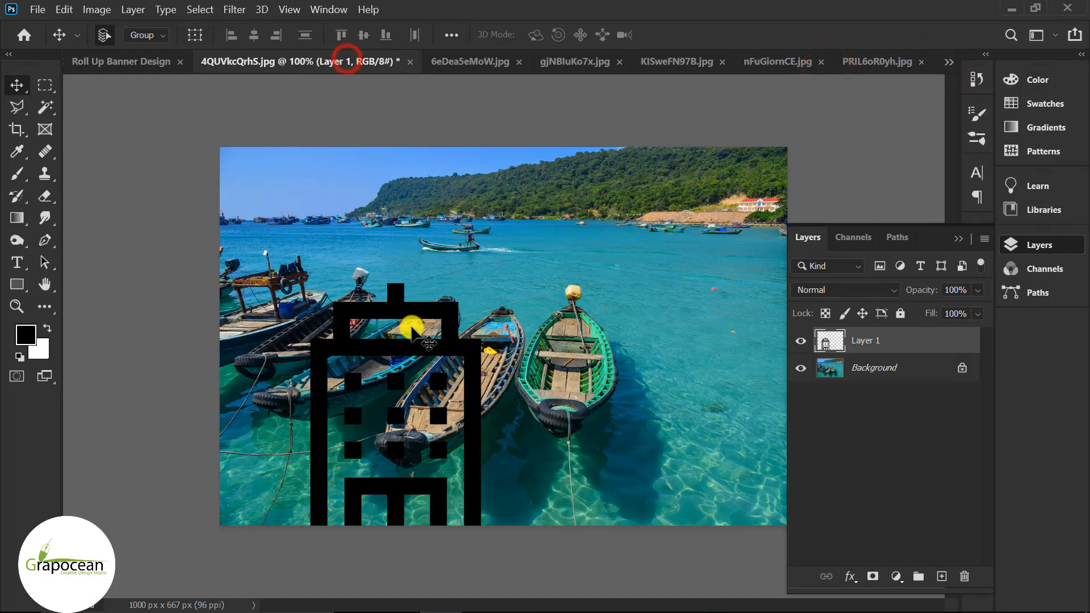
pyautogui.moveTo(411, 328); pyautogui.dragTo(524, 537)
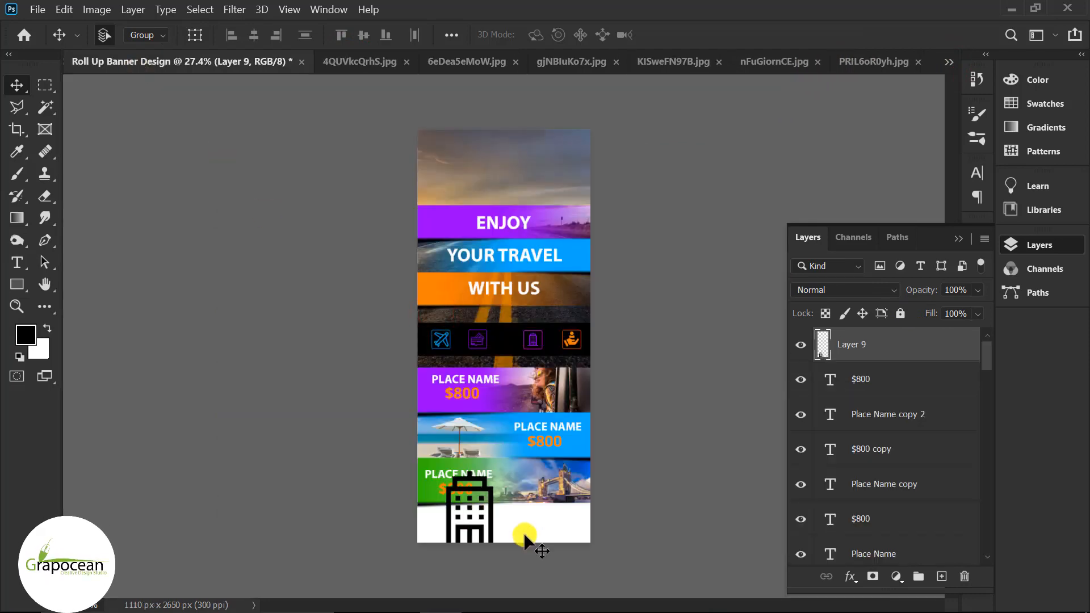
pyautogui.hotkey('ctrl', 't')
pyautogui.moveTo(495, 472); pyautogui.dragTo(483, 505)
pyautogui.scroll(8, 480, 547)
pyautogui.moveTo(474, 452); pyautogui.dragTo(590, 465)
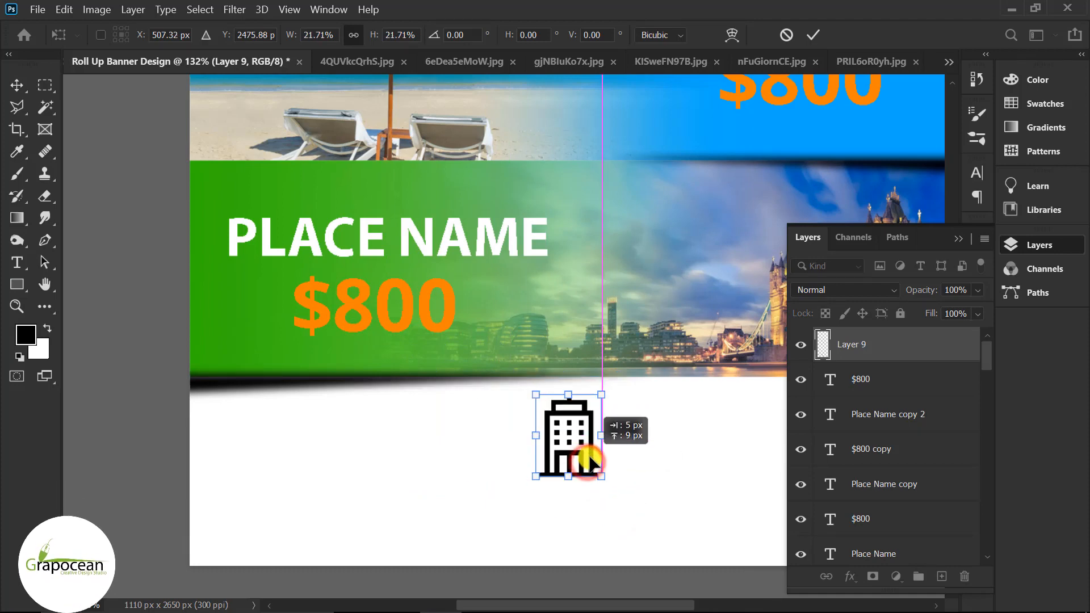
pyautogui.click(814, 34)
# Step: Give the hotel icon layer a purple Color Overlay layer style
pyautogui.rightClick(883, 338)
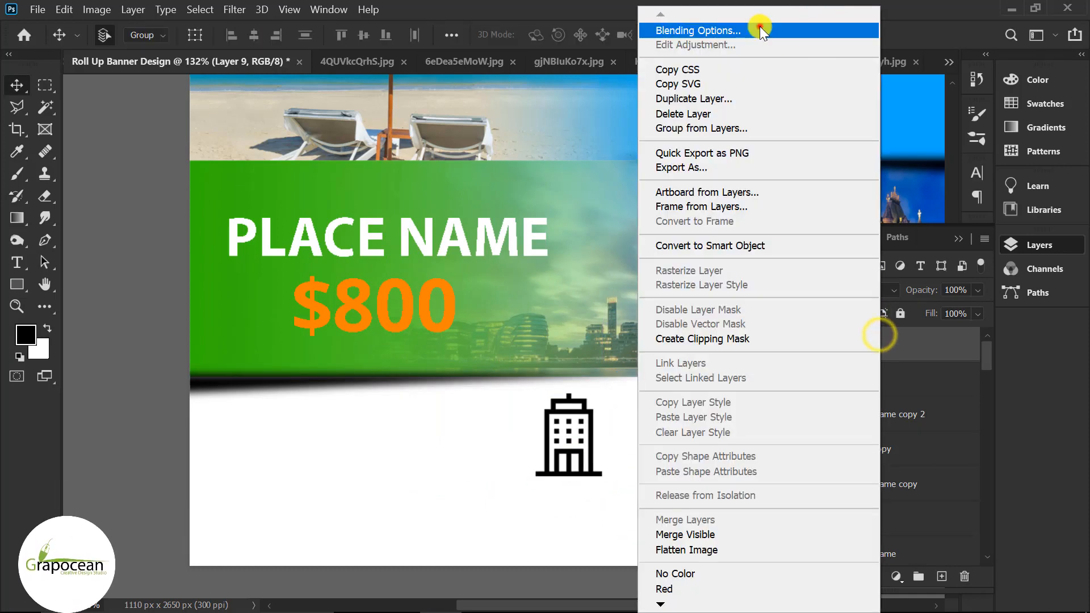
pyautogui.click(760, 27)
pyautogui.click(219, 433)
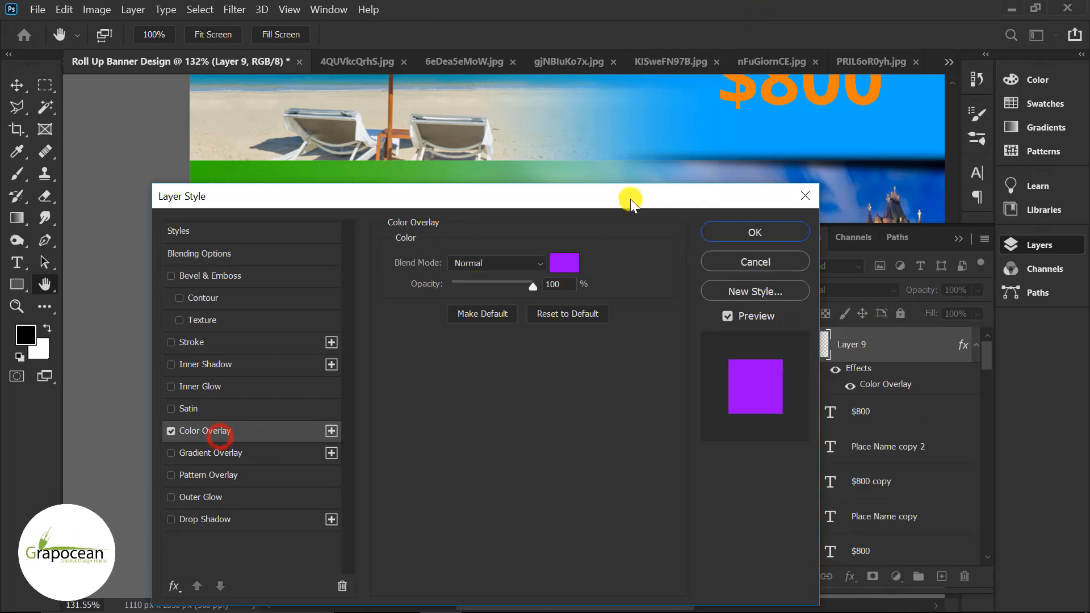
pyautogui.moveTo(627, 200); pyautogui.dragTo(663, 415)
pyautogui.click(813, 447)
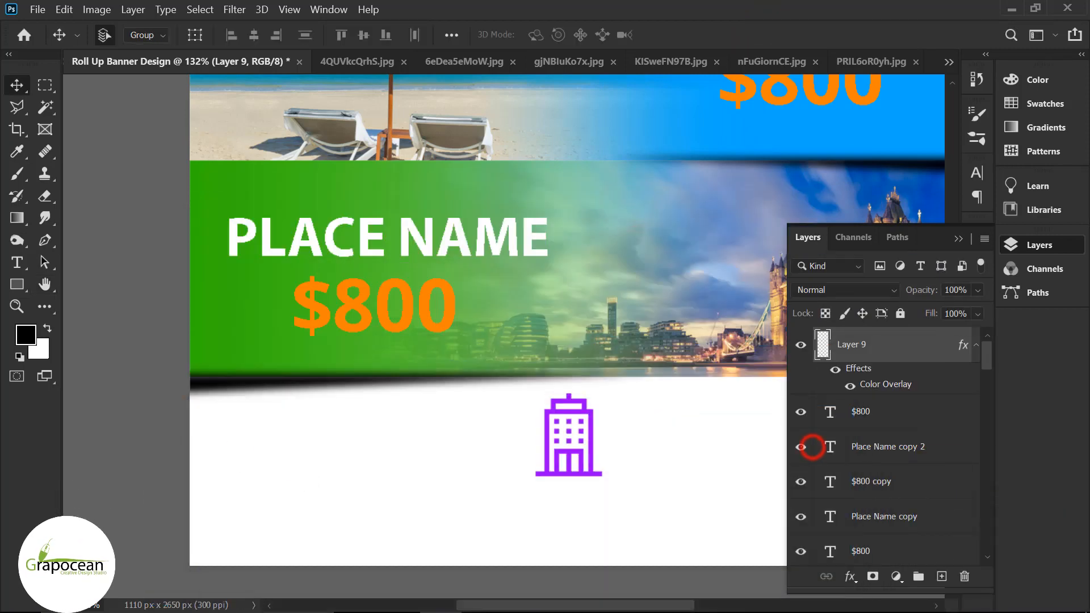
pyautogui.press('t')
pyautogui.click(549, 522)
# Step: Type YOUR LOGO in black and move it under the building icon
pyautogui.write('Y')
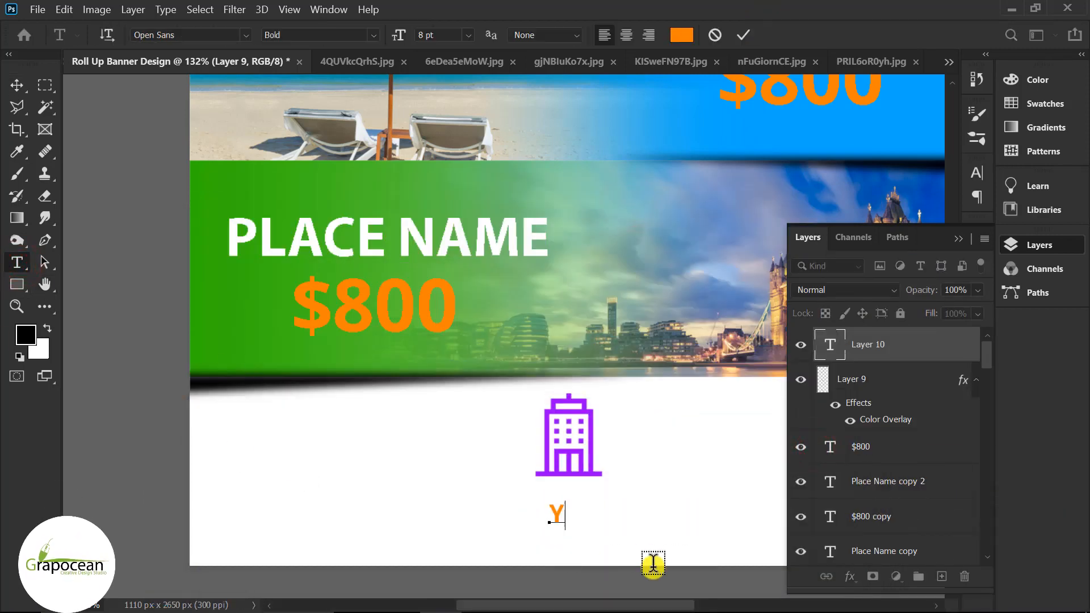
pyautogui.write('OUR LOGO')
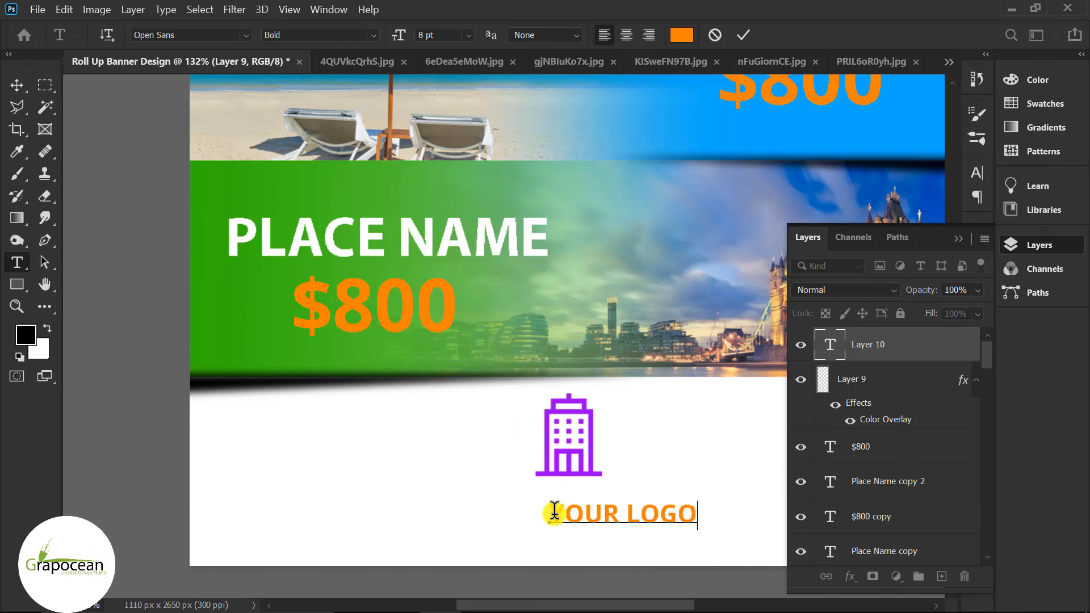
pyautogui.moveTo(554, 513); pyautogui.dragTo(751, 505)
pyautogui.click(682, 35)
pyautogui.moveTo(658, 415); pyautogui.dragTo(577, 305)
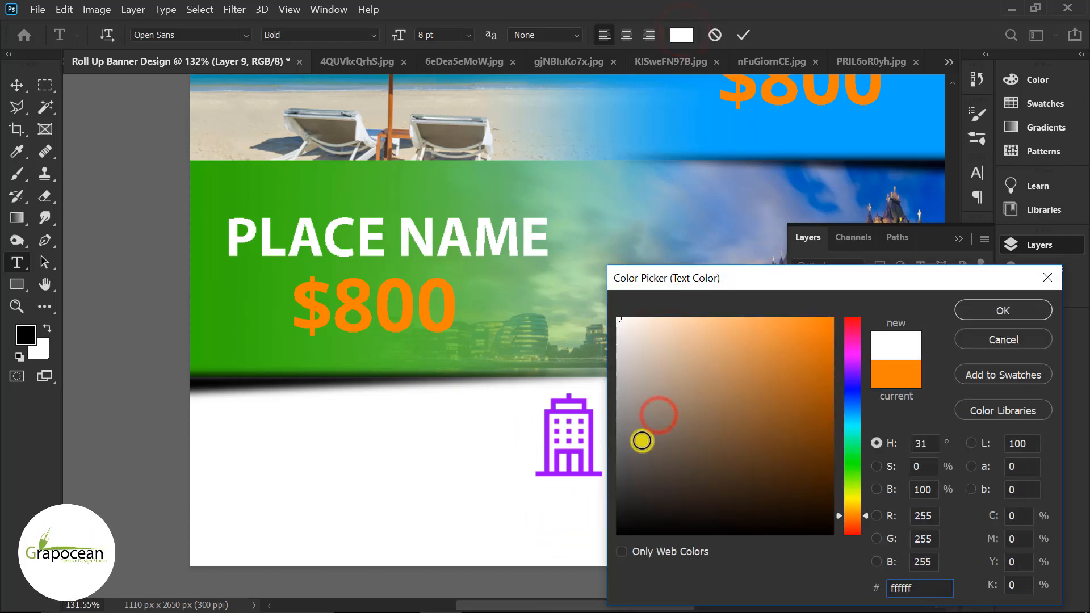
pyautogui.moveTo(652, 479); pyautogui.dragTo(629, 553)
pyautogui.click(980, 311)
pyautogui.hotkey('ctrl', 'Return')
pyautogui.press('v')
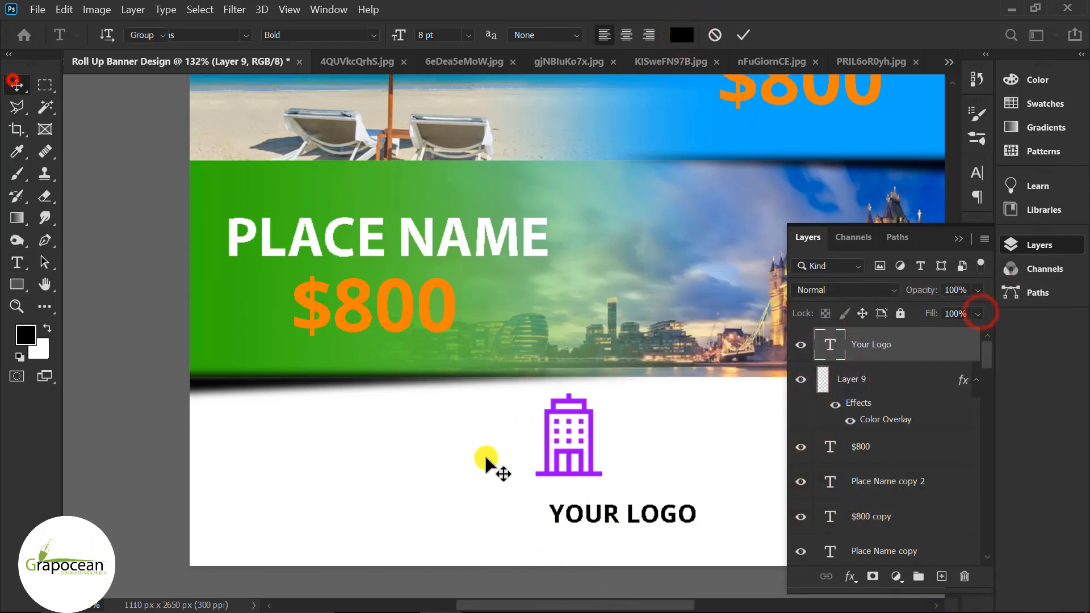
pyautogui.moveTo(653, 513); pyautogui.dragTo(601, 502)
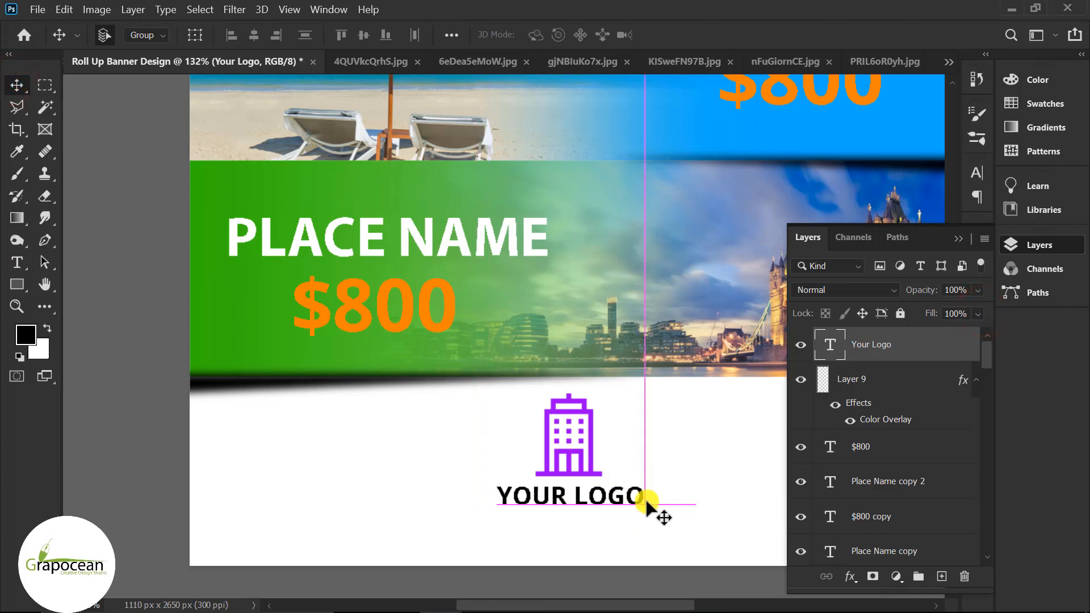
# Step: Move the icon and YOUR LOGO text left together
pyautogui.scroll(-8, 648, 519)
pyautogui.scroll(5, 651, 521)
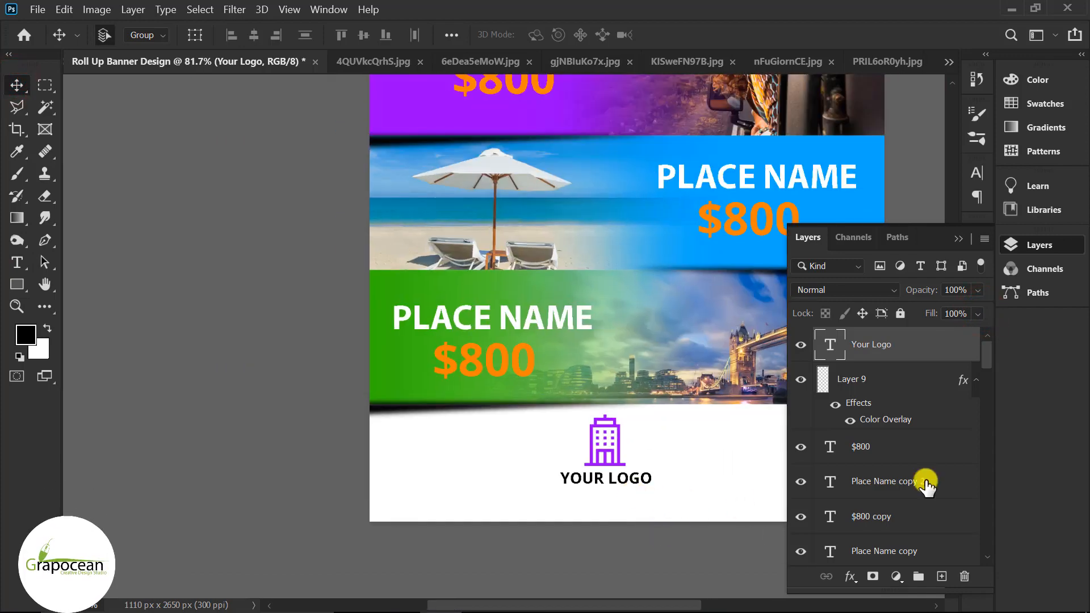
pyautogui.keyDown('ctrl'); pyautogui.click(875, 382); pyautogui.keyUp('ctrl')
pyautogui.moveTo(611, 455); pyautogui.dragTo(465, 462)
# Step: Apply the Bebas font to the word YOUR
pyautogui.scroll(3, 463, 499)
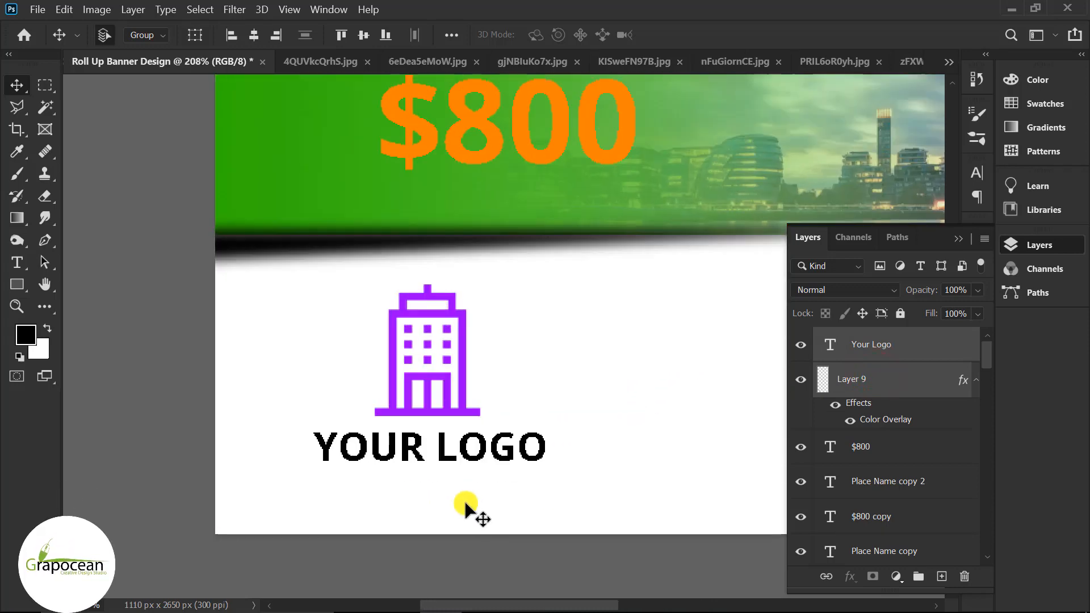
pyautogui.click(19, 264)
pyautogui.doubleClick(417, 448)
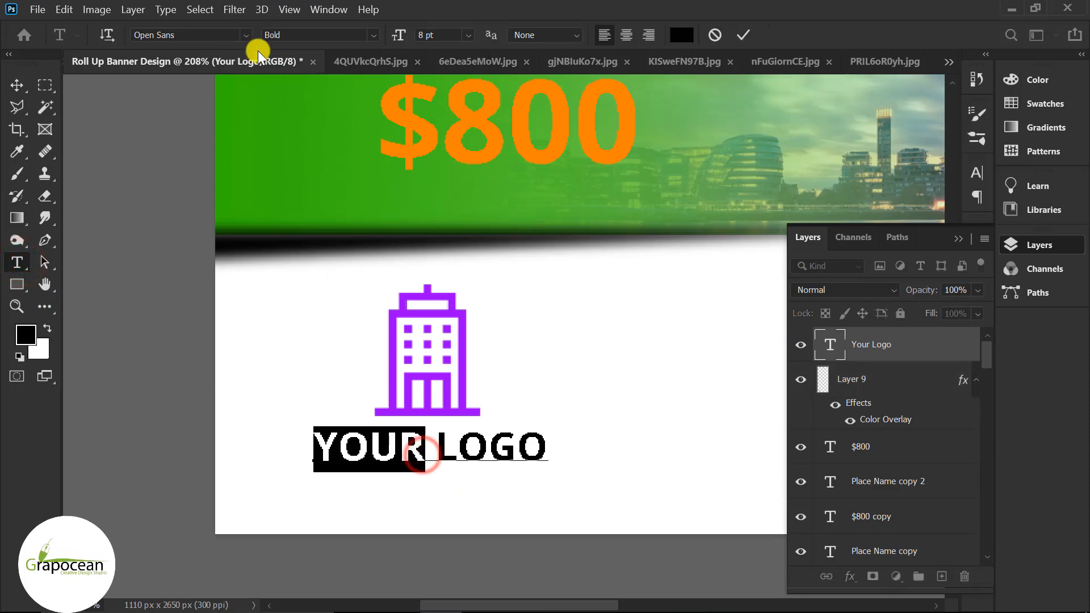
pyautogui.click(241, 36)
pyautogui.click(357, 148)
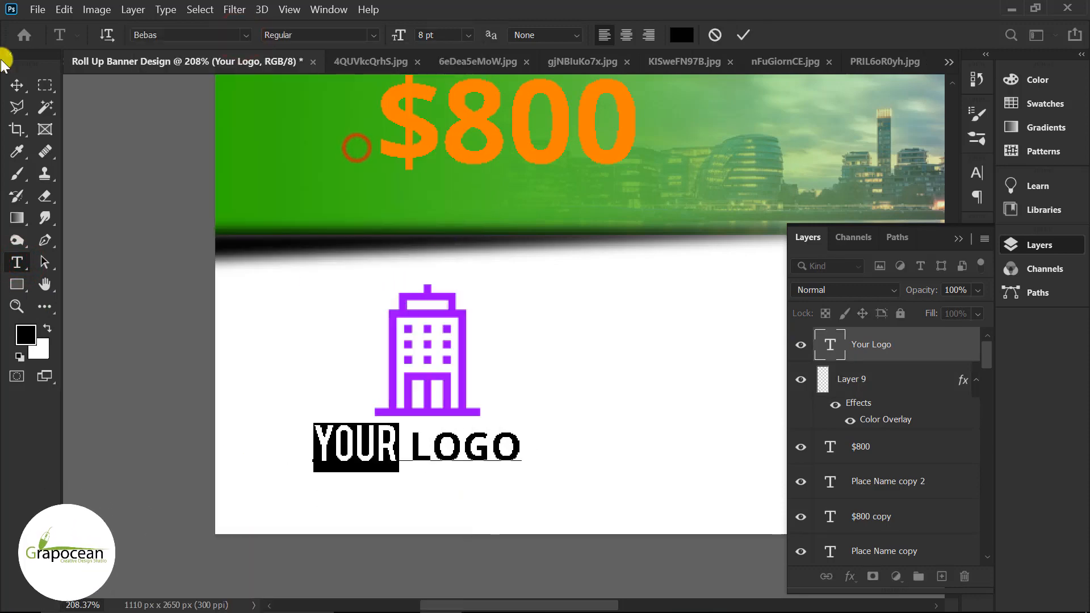
pyautogui.click(16, 84)
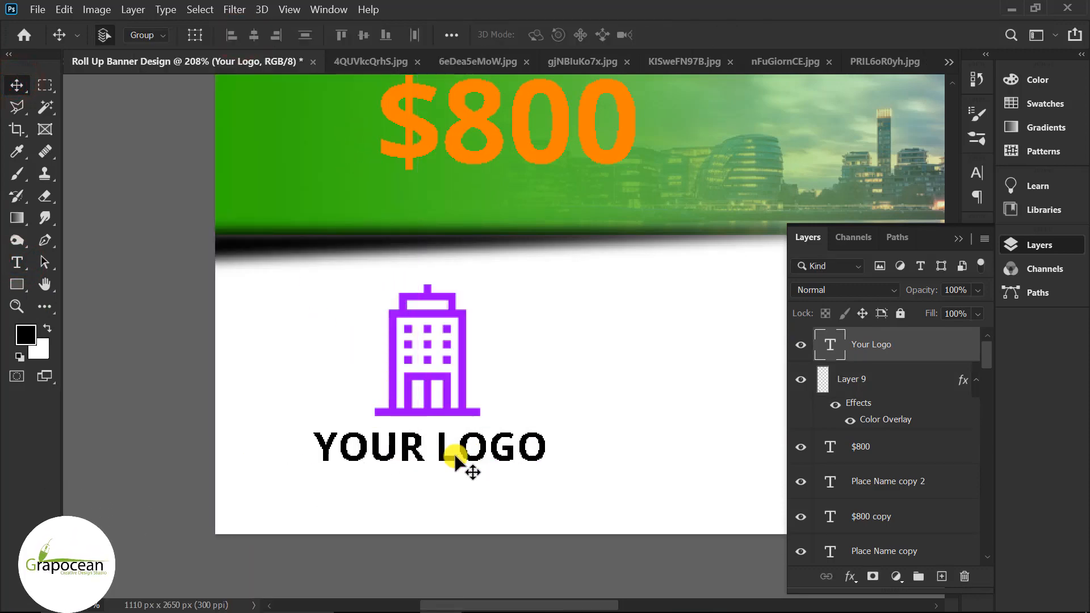
# Step: Recolour the word LOGO purple, sampled from the building icon
pyautogui.click(17, 263)
pyautogui.doubleClick(440, 448)
pyautogui.click(682, 35)
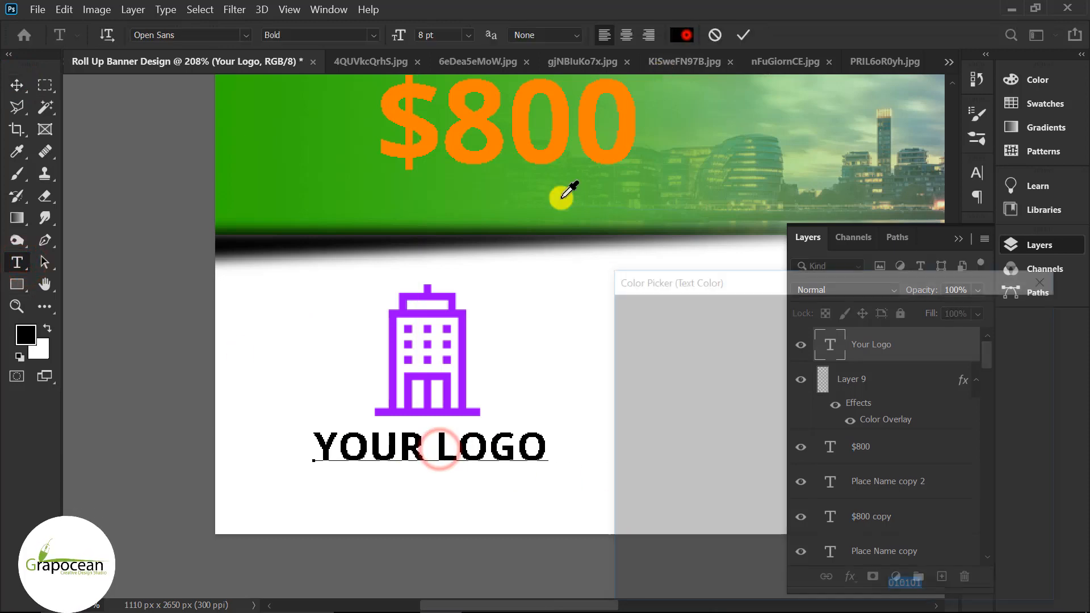
pyautogui.click(464, 341)
pyautogui.click(1021, 311)
pyautogui.click(17, 86)
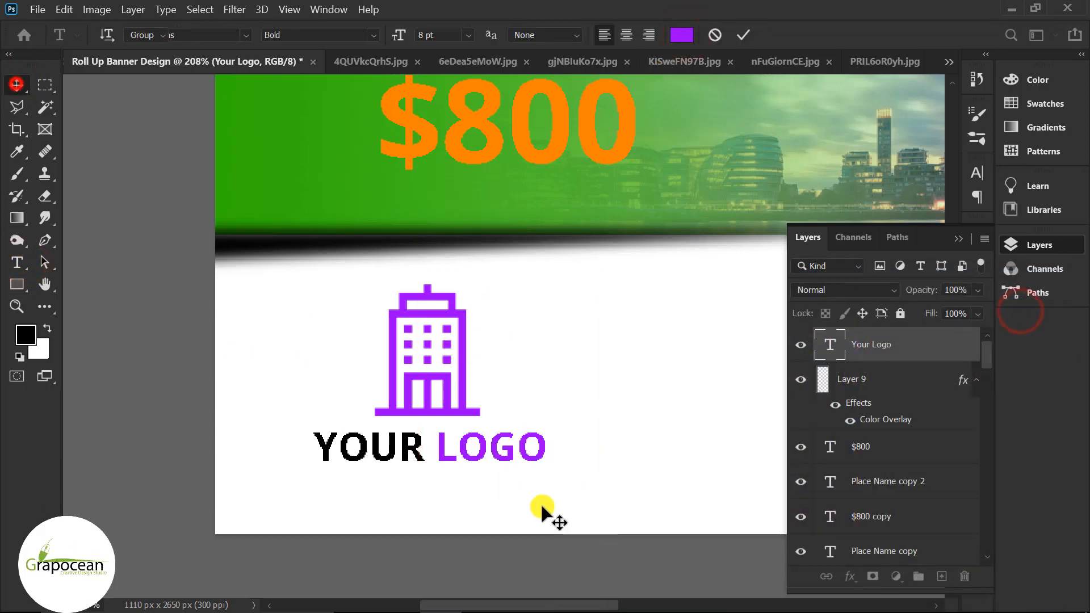
pyautogui.scroll(-6, 545, 500)
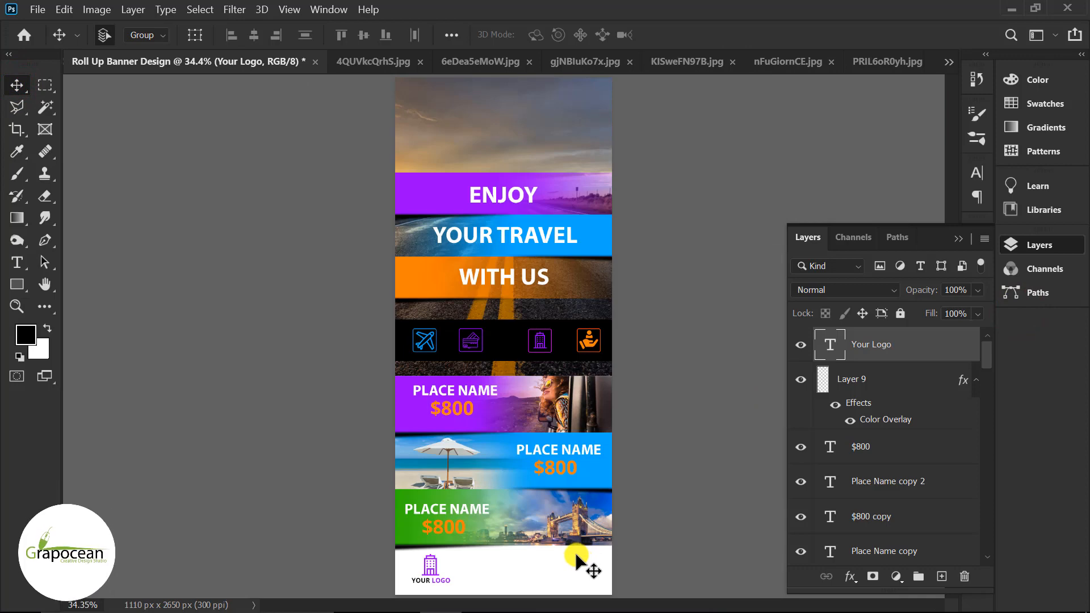
# Step: Move YOUR LOGO to the right of the building icon
pyautogui.scroll(2, 559, 549)
pyautogui.scroll(2, 492, 441)
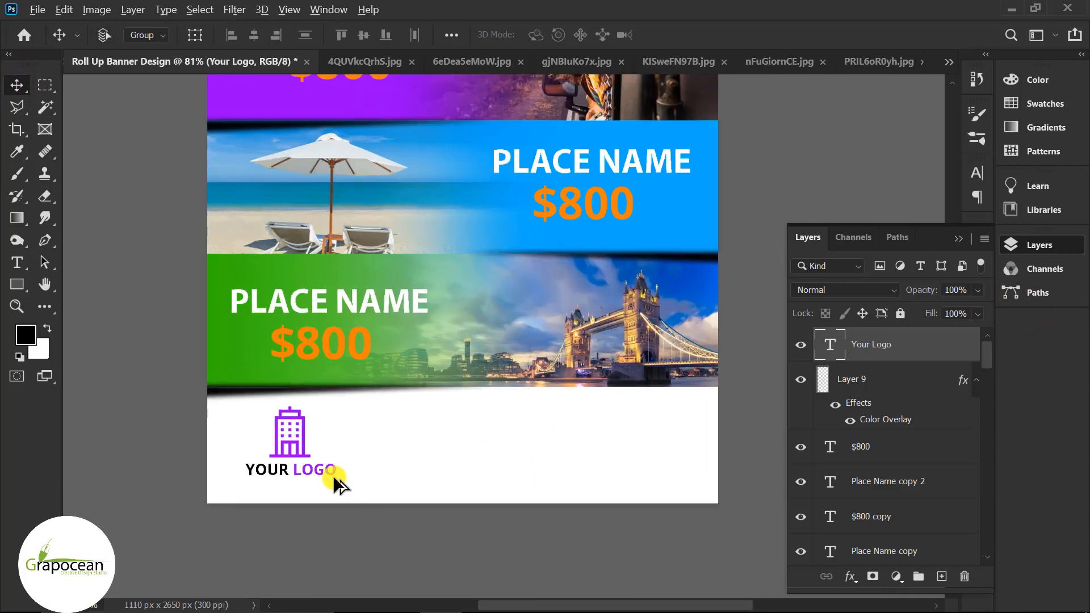
pyautogui.click(290, 447)
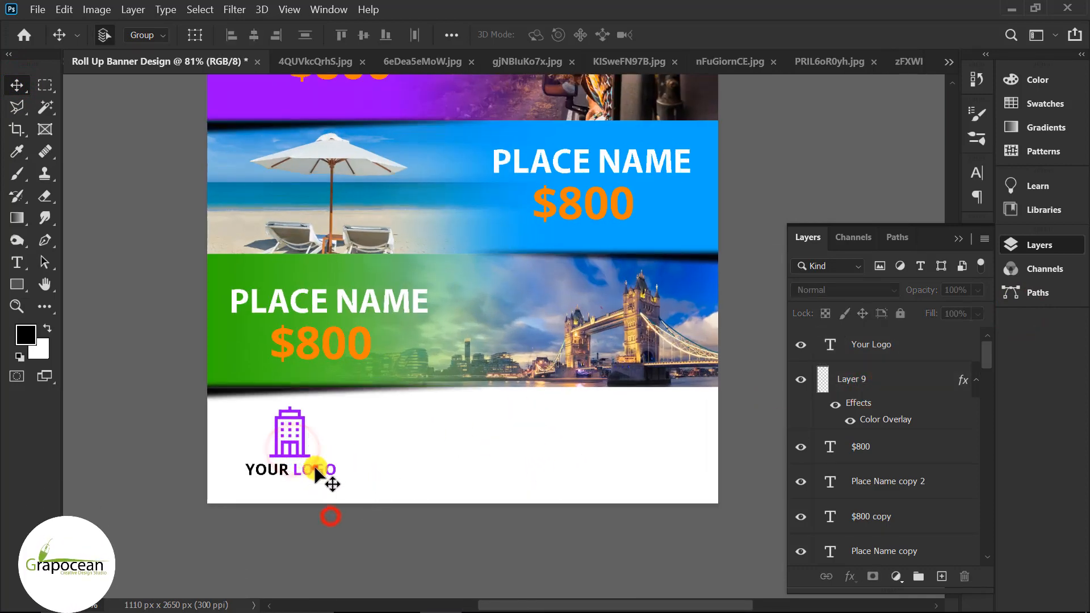
pyautogui.moveTo(315, 468); pyautogui.dragTo(390, 429)
pyautogui.scroll(2, 381, 451)
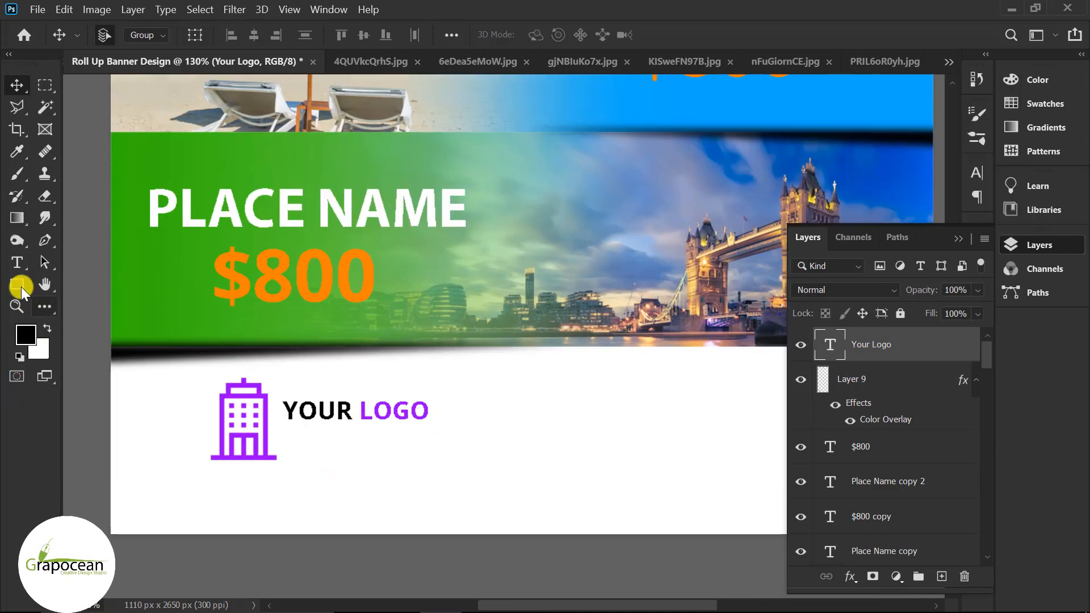
pyautogui.click(17, 263)
pyautogui.click(334, 449)
pyautogui.write('www')
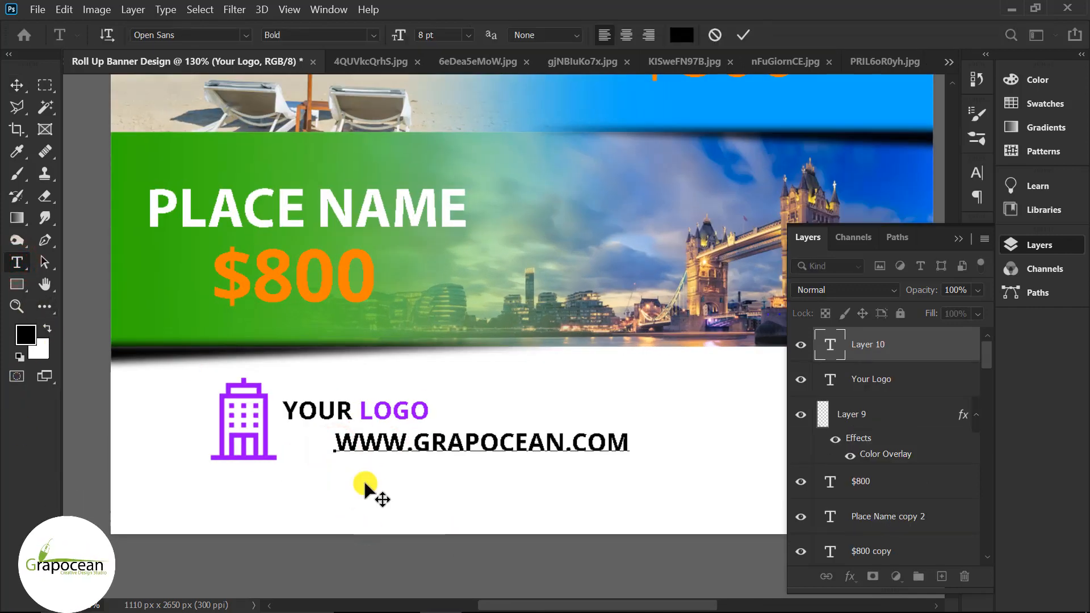
pyautogui.write('.grapocean.com')
pyautogui.hotkey('ctrl', 'a')
pyautogui.click(331, 33)
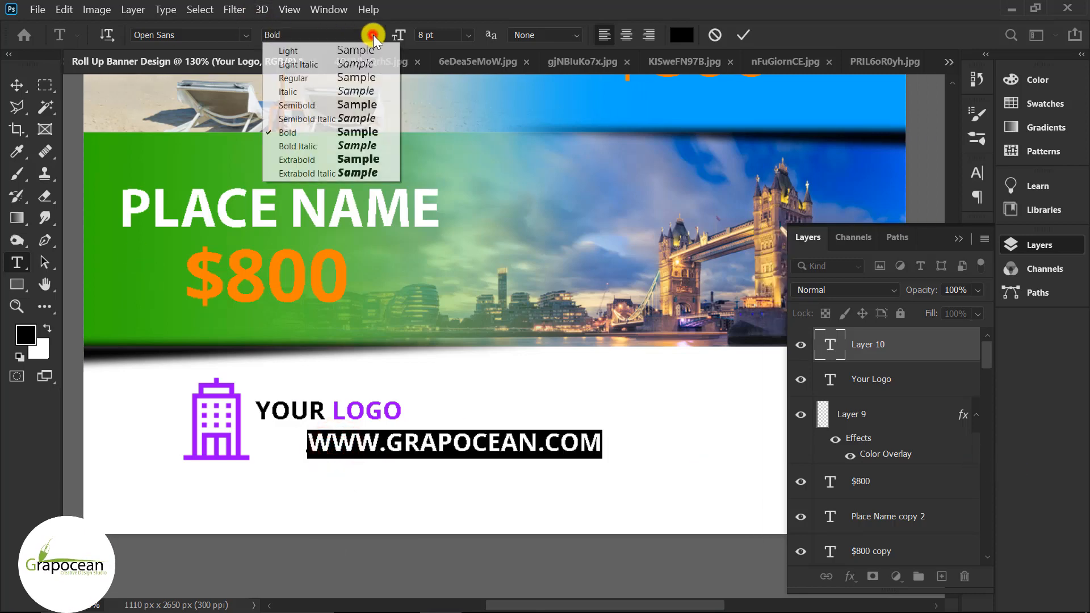
# Step: Make the website line Regular weight, 7 pt, with All Caps turned off
pyautogui.click(342, 80)
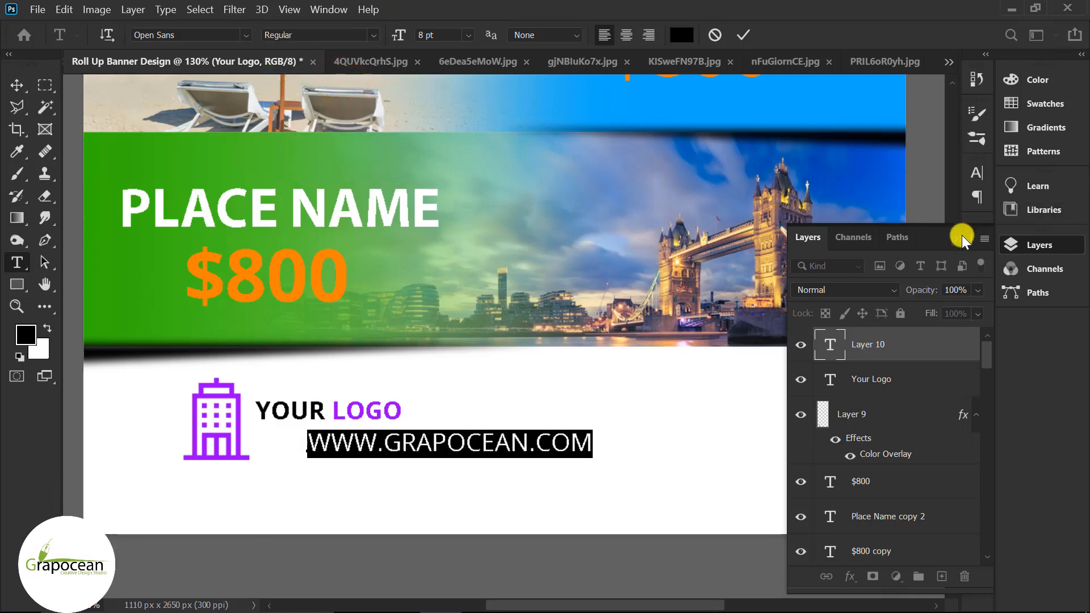
pyautogui.click(962, 235)
pyautogui.click(977, 172)
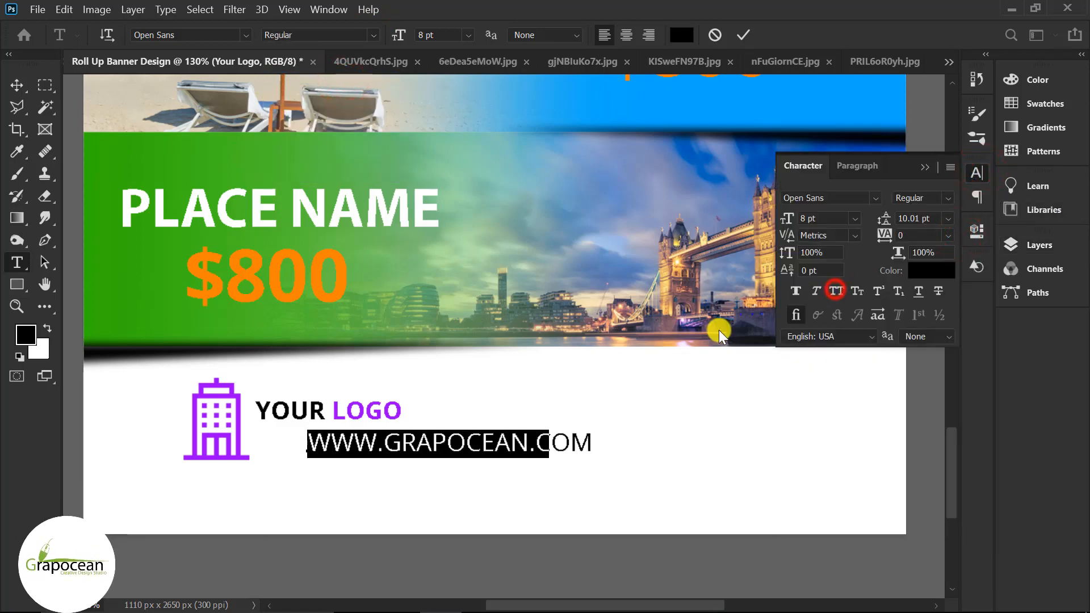
pyautogui.moveTo(399, 35); pyautogui.dragTo(395, 35)
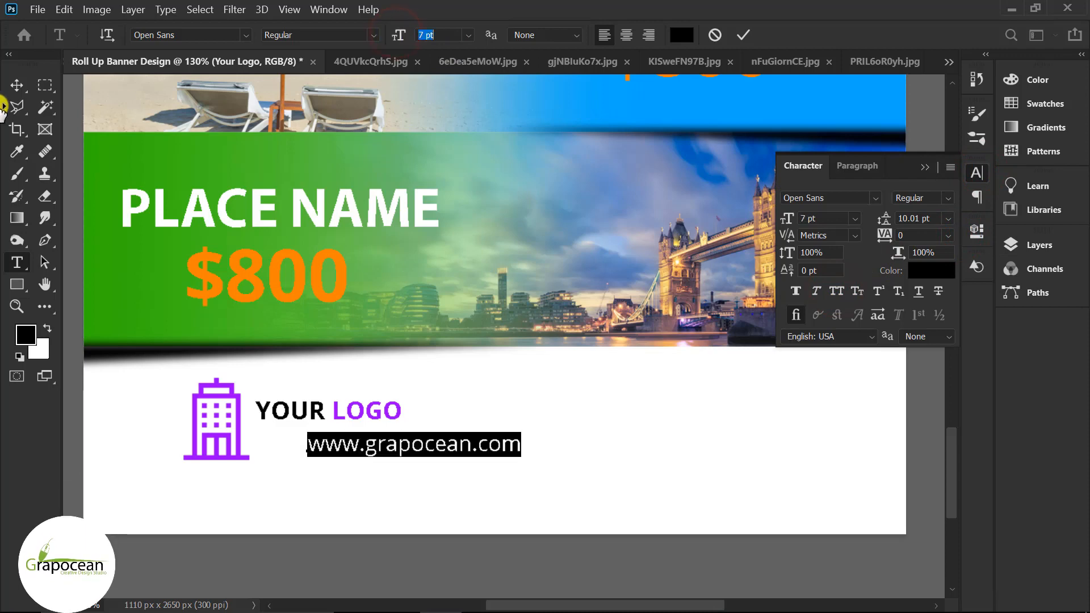
pyautogui.click(17, 85)
# Step: Align the website line under YOUR LOGO and scale it down to about 66%
pyautogui.moveTo(435, 450); pyautogui.dragTo(396, 426)
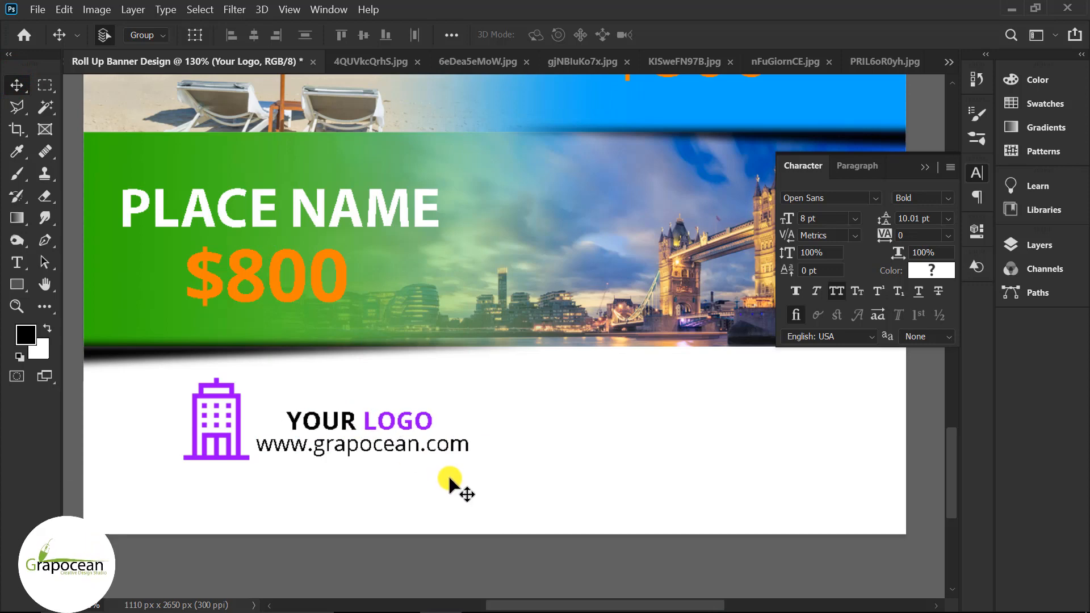
pyautogui.scroll(-8, 470, 512)
pyautogui.scroll(8, 409, 514)
pyautogui.moveTo(445, 421); pyautogui.dragTo(411, 422)
pyautogui.click(510, 451)
pyautogui.moveTo(567, 467); pyautogui.dragTo(532, 458)
pyautogui.press('Return')
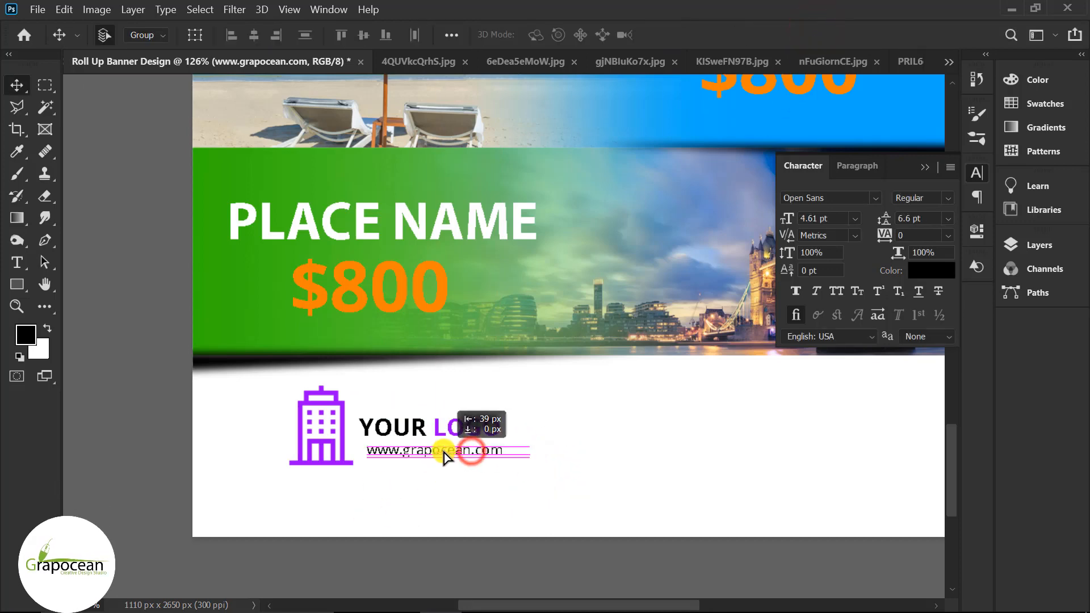
pyautogui.moveTo(445, 457); pyautogui.dragTo(439, 456)
# Step: Select the Your Logo and logo icon layers together with the website line
pyautogui.scroll(-5, 484, 471)
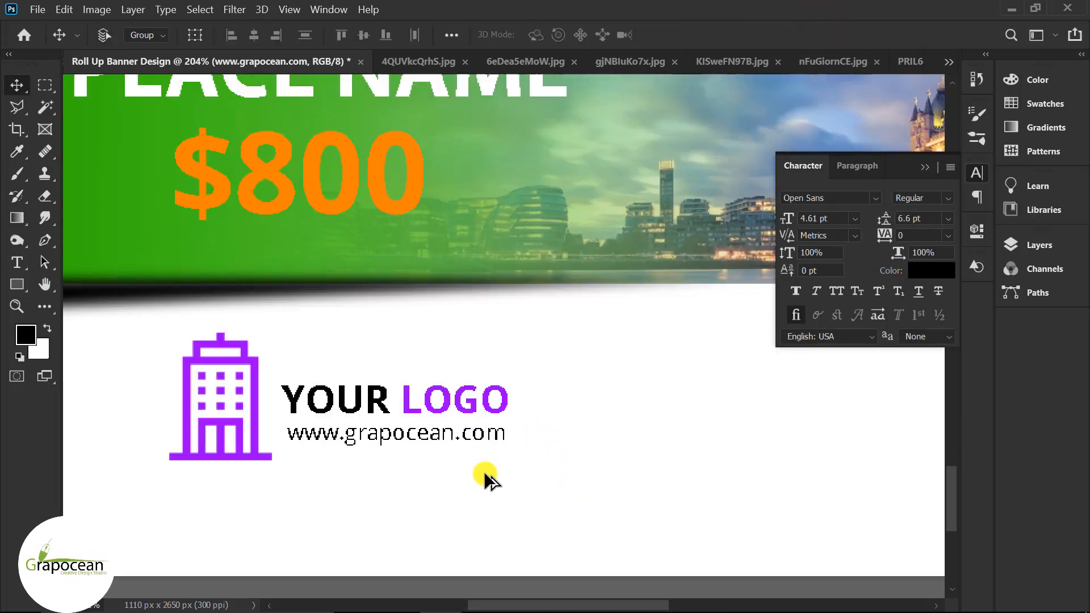
pyautogui.click(925, 169)
pyautogui.click(1041, 243)
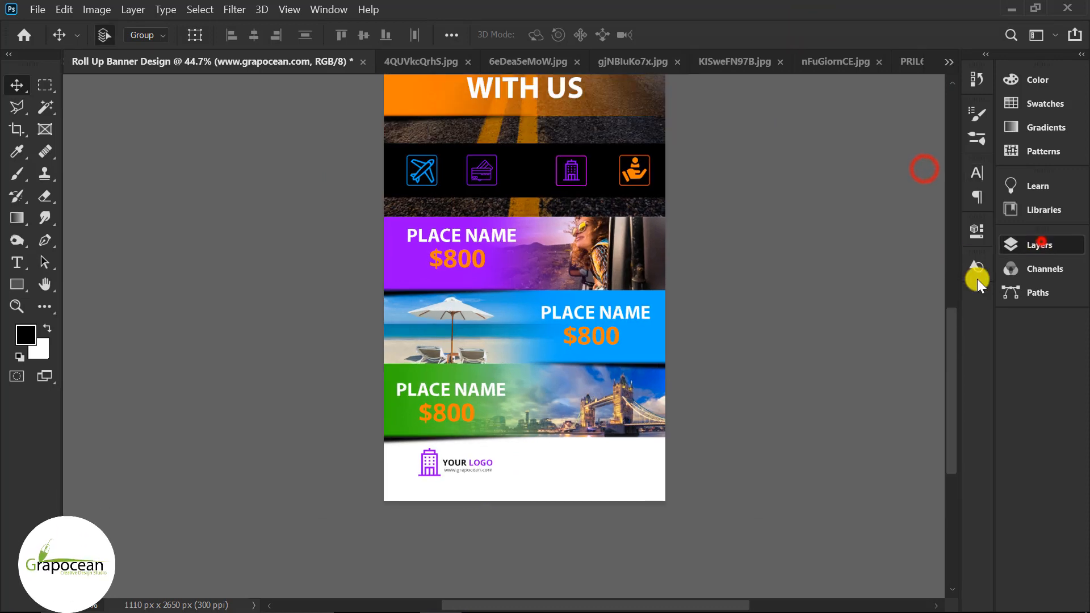
pyautogui.keyDown('ctrl'); pyautogui.click(888, 386); pyautogui.keyUp('ctrl')
pyautogui.keyDown('ctrl'); pyautogui.click(868, 413); pyautogui.keyUp('ctrl')
# Step: Shift the whole logo block left with a free transform, nudging it slightly up and right
pyautogui.hotkey('ctrl', 't')
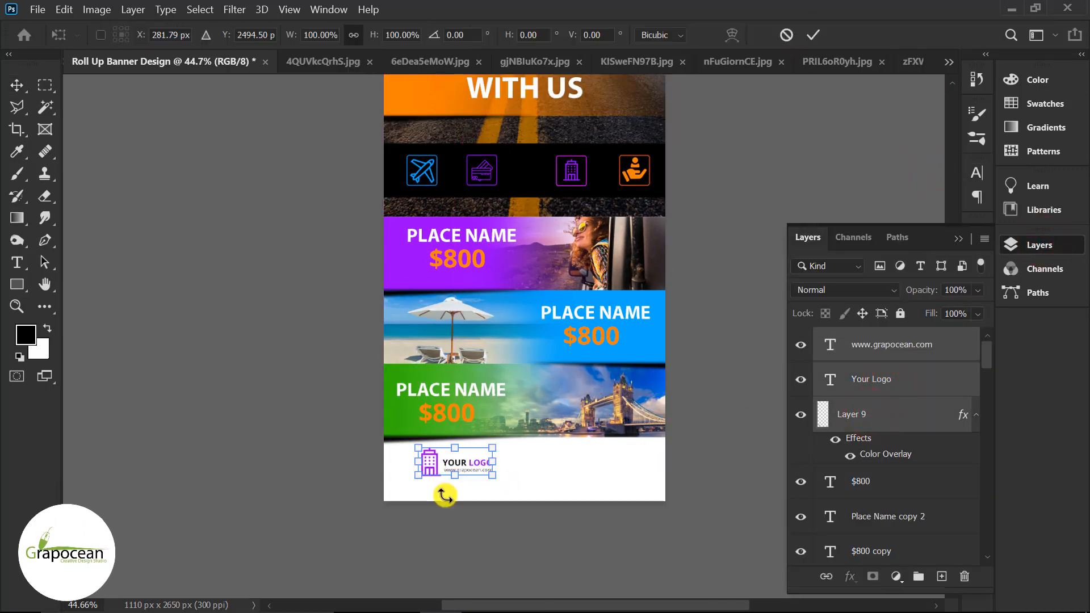
pyautogui.scroll(5, 446, 494)
pyautogui.moveTo(375, 425); pyautogui.dragTo(346, 429)
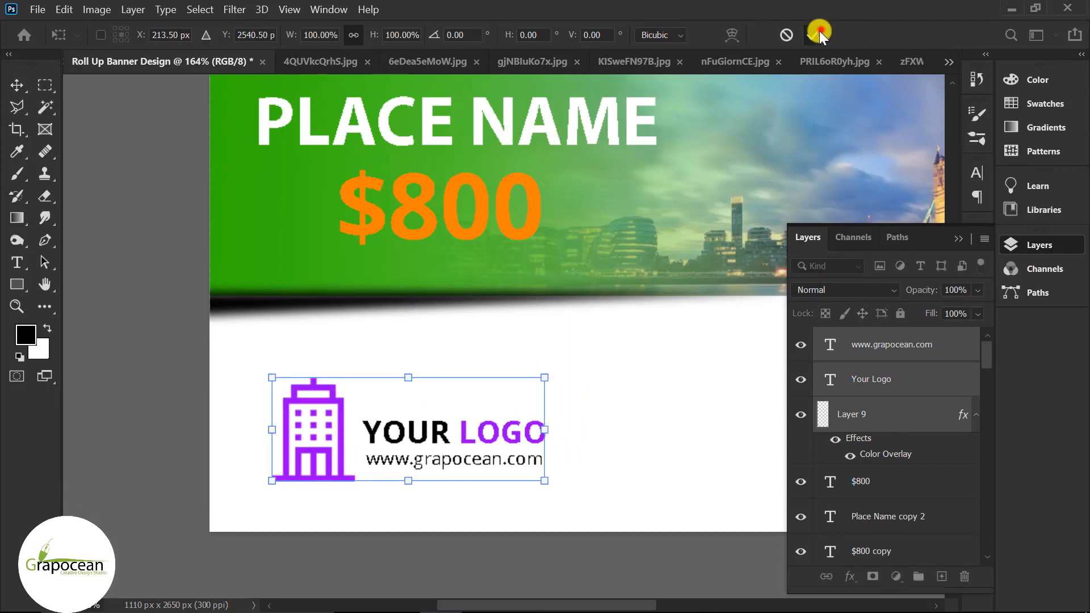
pyautogui.click(813, 35)
pyautogui.scroll(-5, 479, 426)
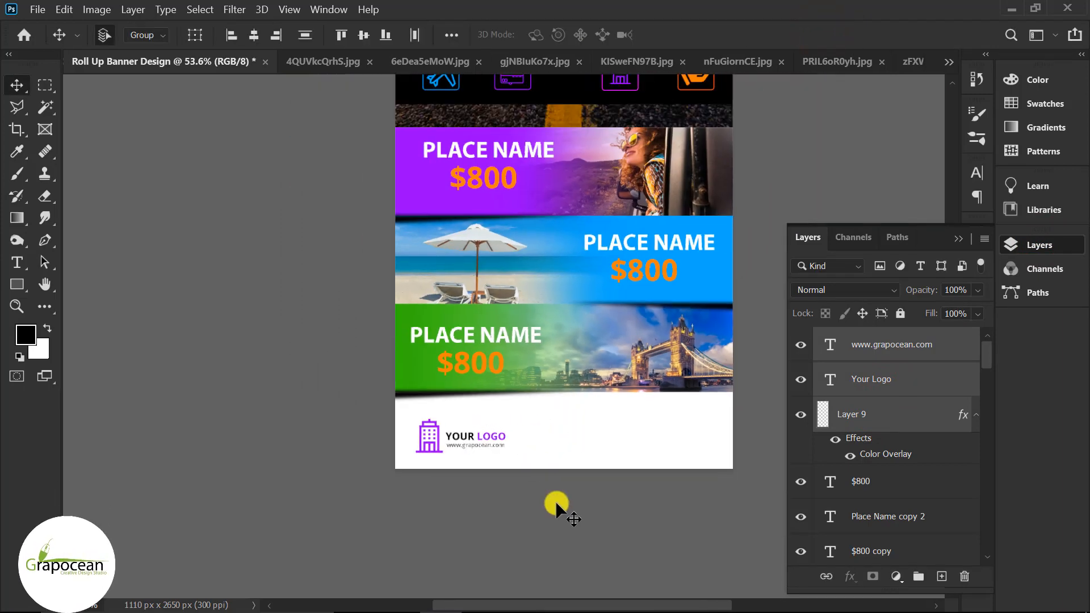
pyautogui.press('Up')
pyautogui.press('Up')
pyautogui.press('Up')
pyautogui.press('Right')
pyautogui.press('Right')
pyautogui.press('Right')
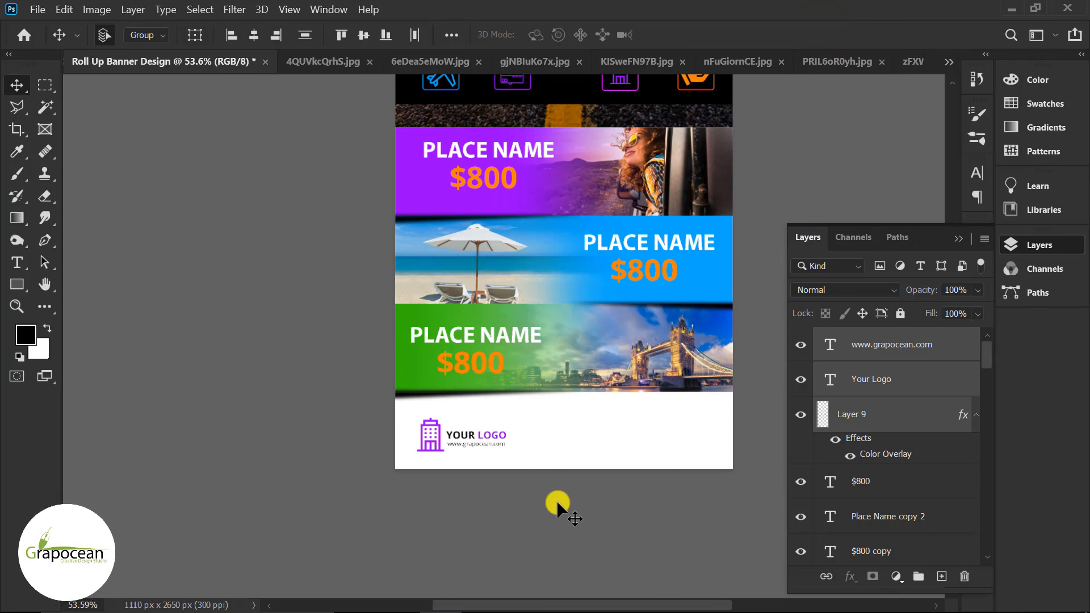
# Step: Draw a black 9×118 px rounded-rectangle divider bar right of the logo
pyautogui.click(18, 284)
pyautogui.click(83, 298)
pyautogui.scroll(2, 606, 455)
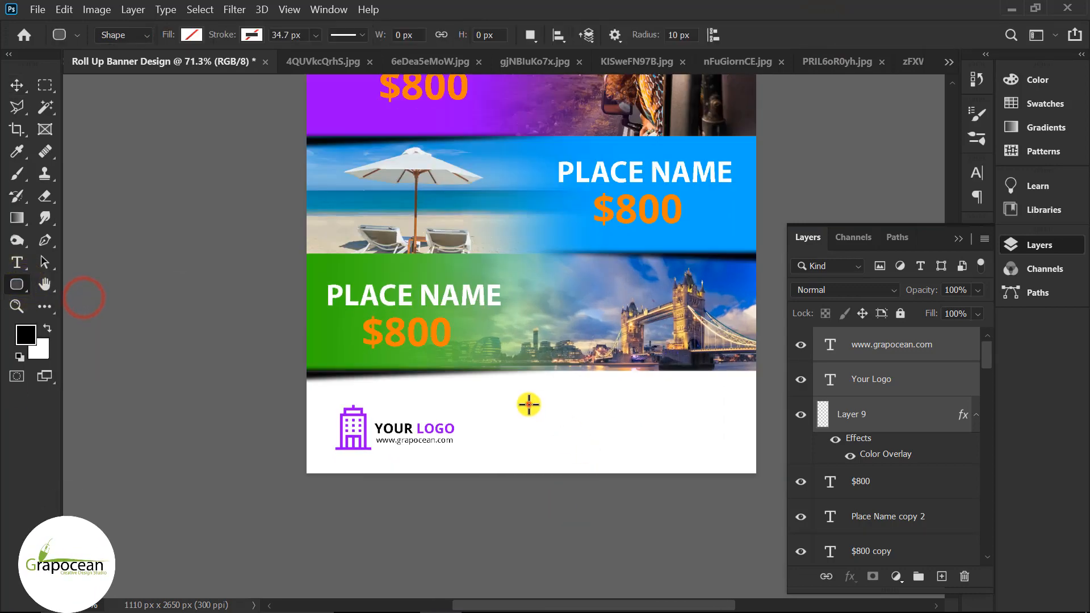
pyautogui.moveTo(528, 405); pyautogui.dragTo(527, 451)
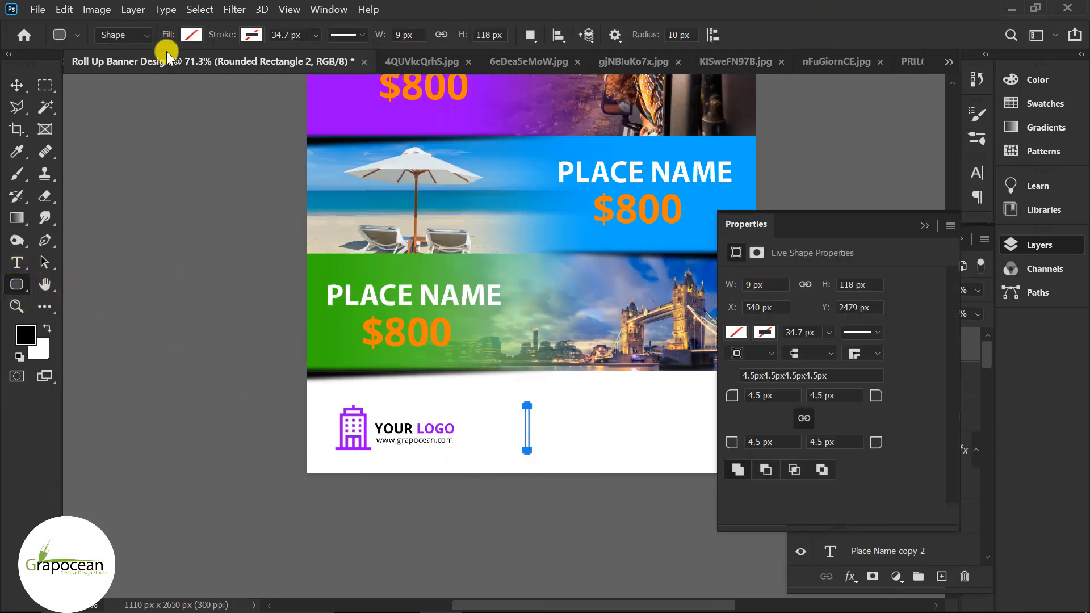
pyautogui.click(191, 34)
pyautogui.click(96, 121)
pyautogui.click(16, 85)
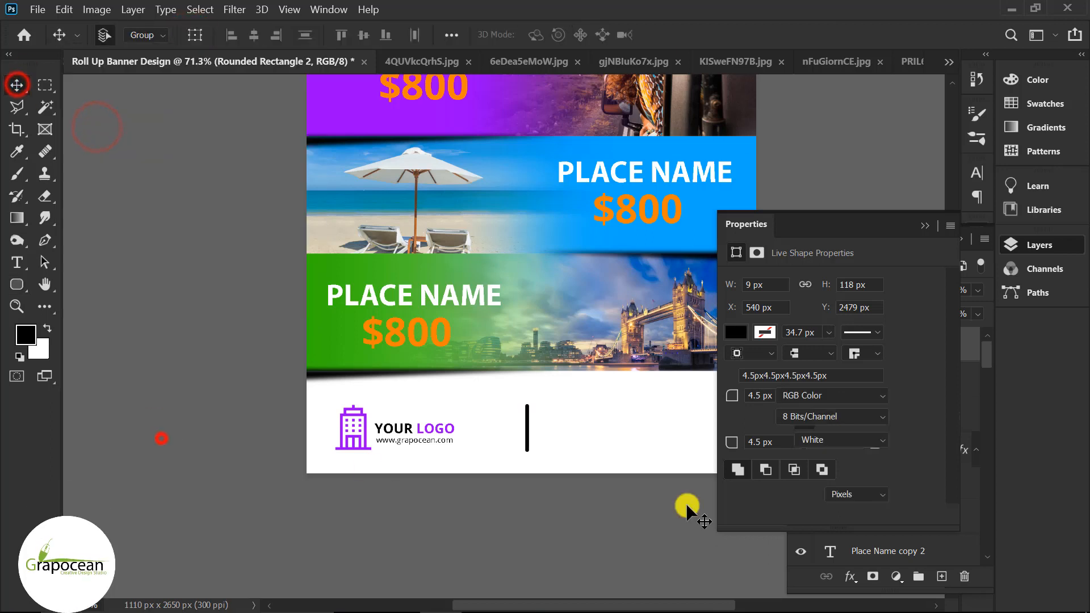
pyautogui.click(687, 505)
pyautogui.scroll(1, 505, 473)
# Step: Type the 'Call Us' phone-number line right of the divider and make it semibold
pyautogui.click(566, 425)
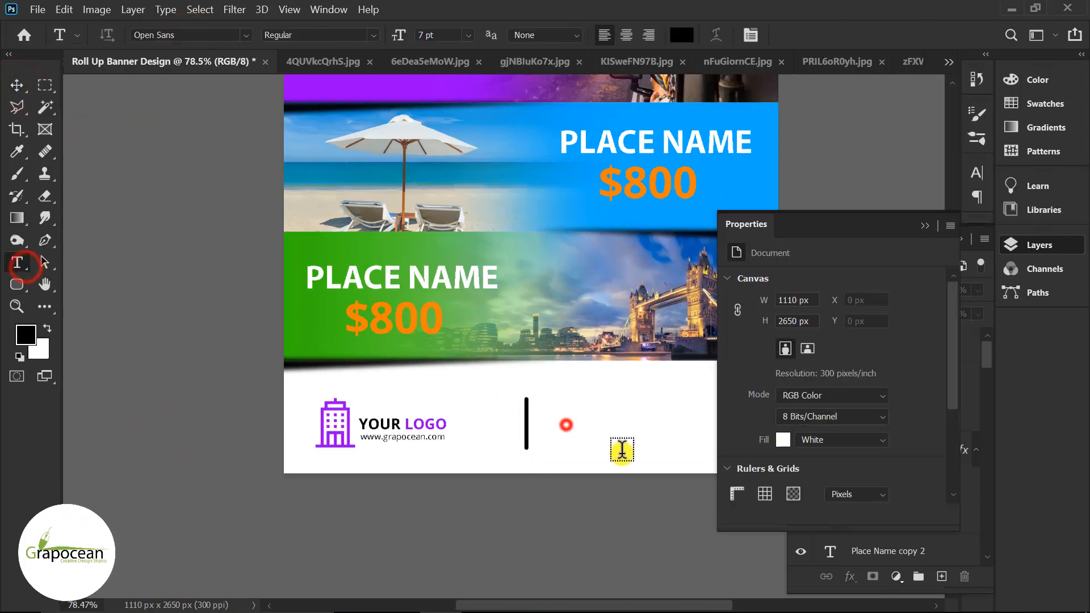
pyautogui.write('Call Us ')
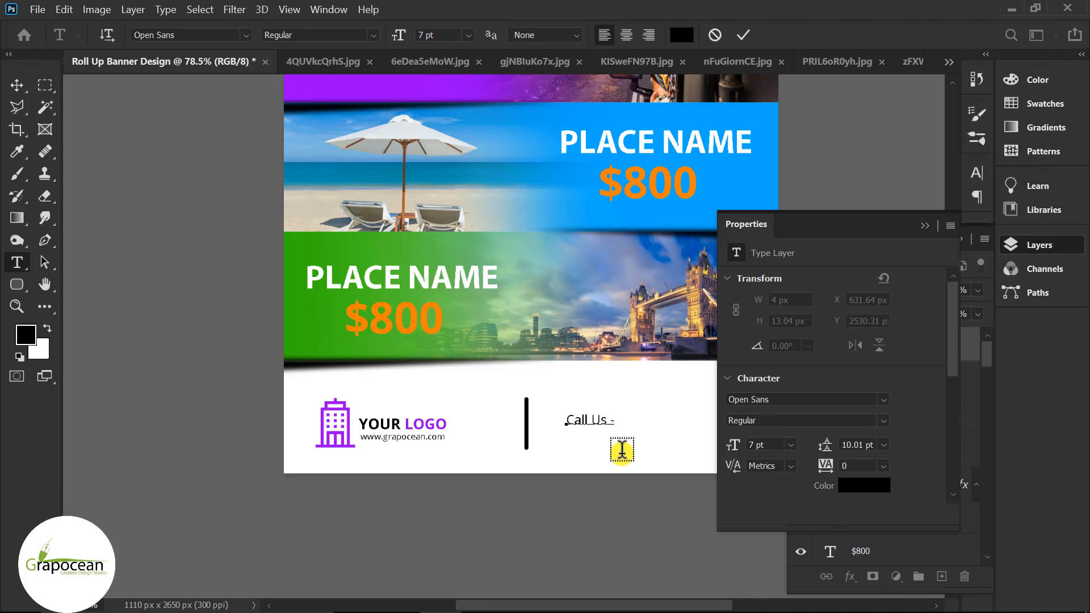
pyautogui.write('- 8880-1111-2222')
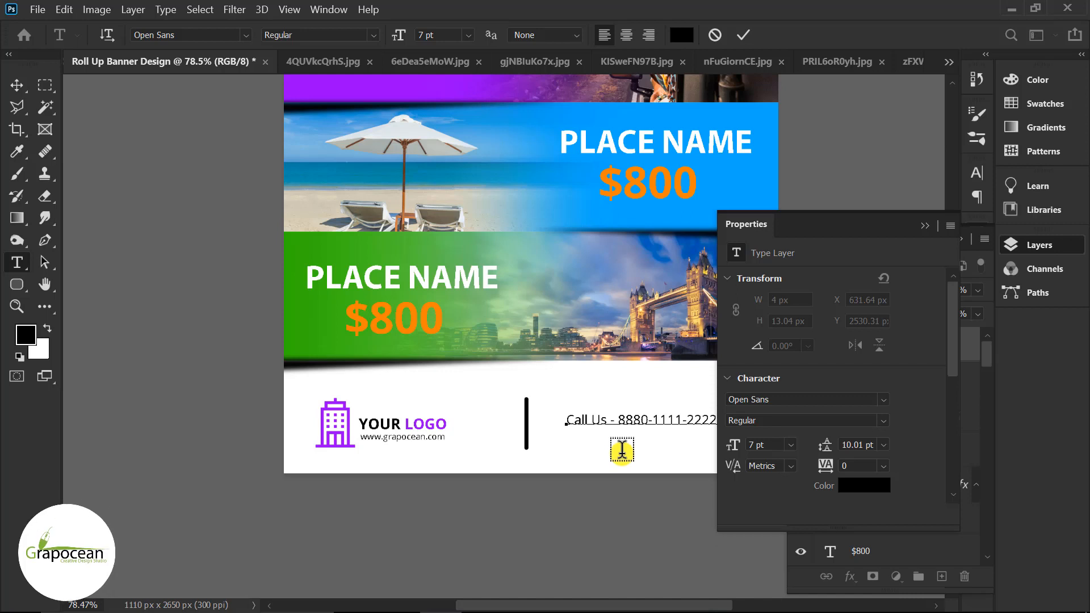
pyautogui.click(924, 226)
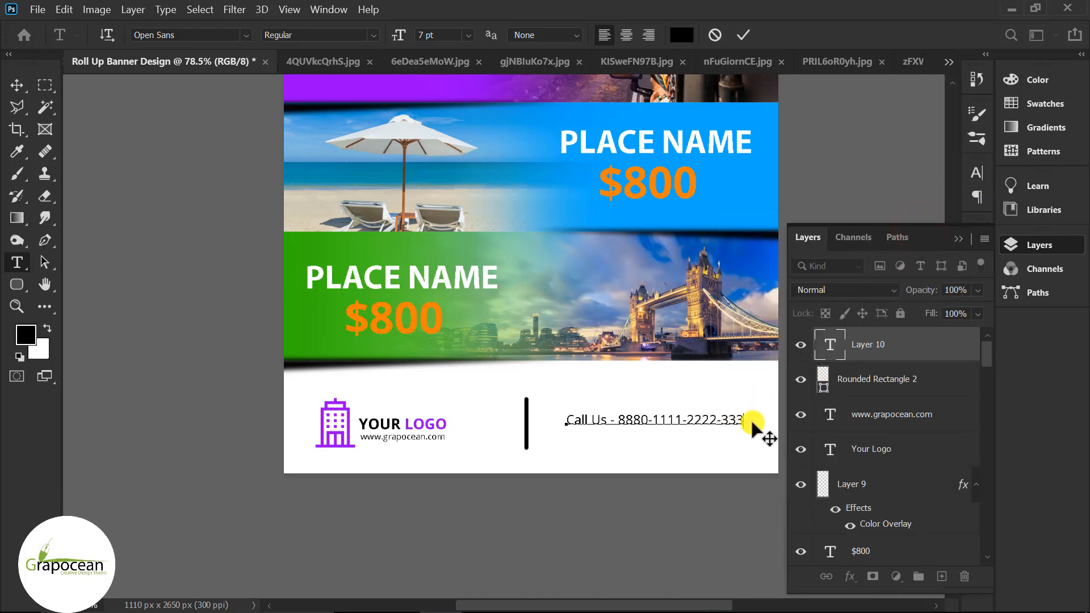
pyautogui.moveTo(743, 419); pyautogui.dragTo(507, 407)
pyautogui.click(373, 35)
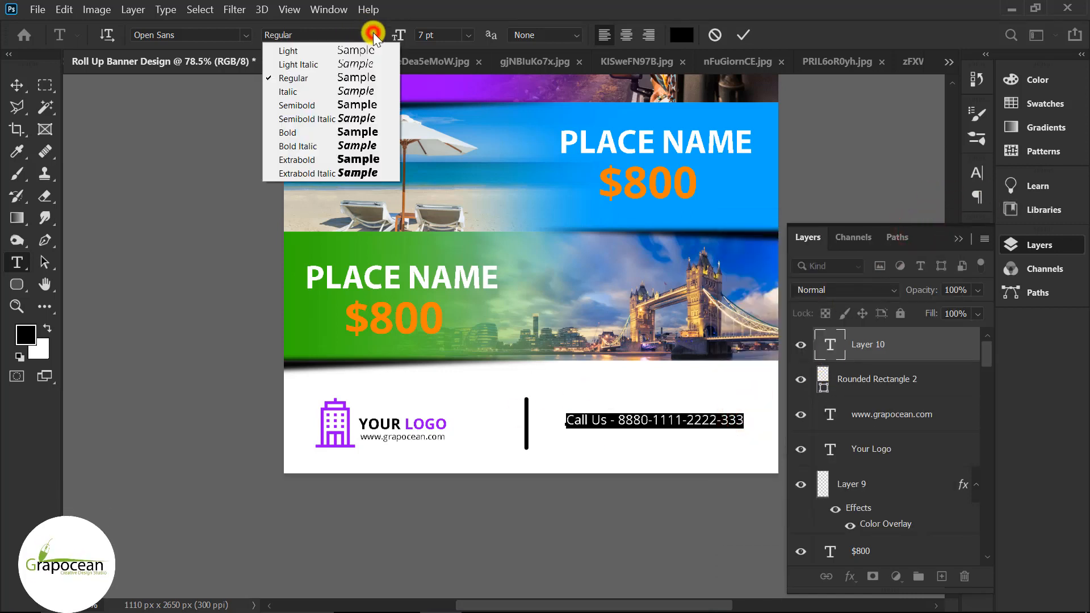
pyautogui.click(327, 106)
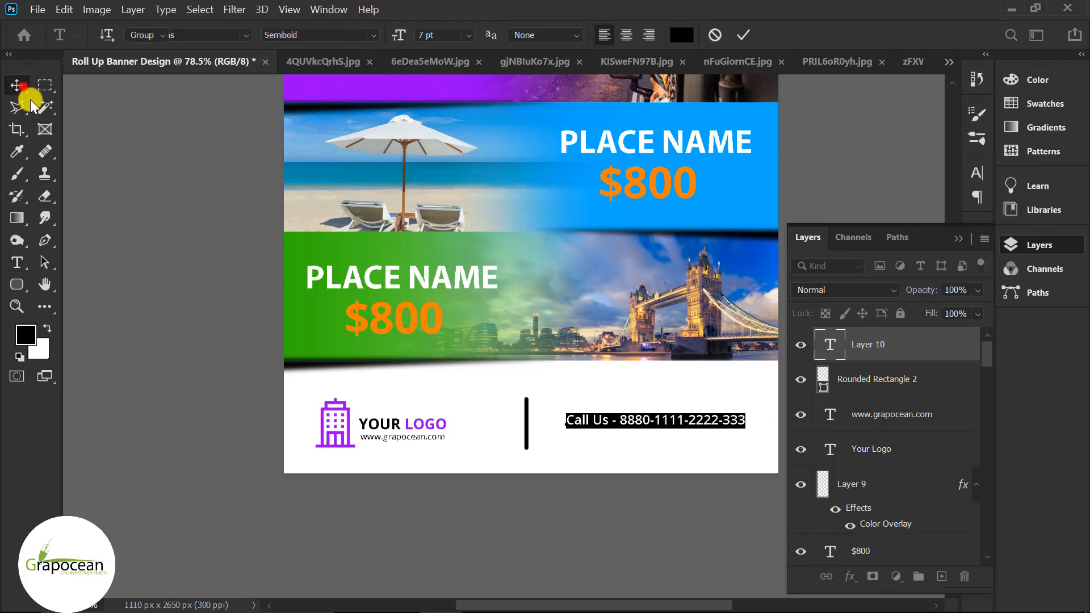
pyautogui.click(23, 86)
# Step: Position the Call Us line beside the divider bar
pyautogui.scroll(5, 666, 455)
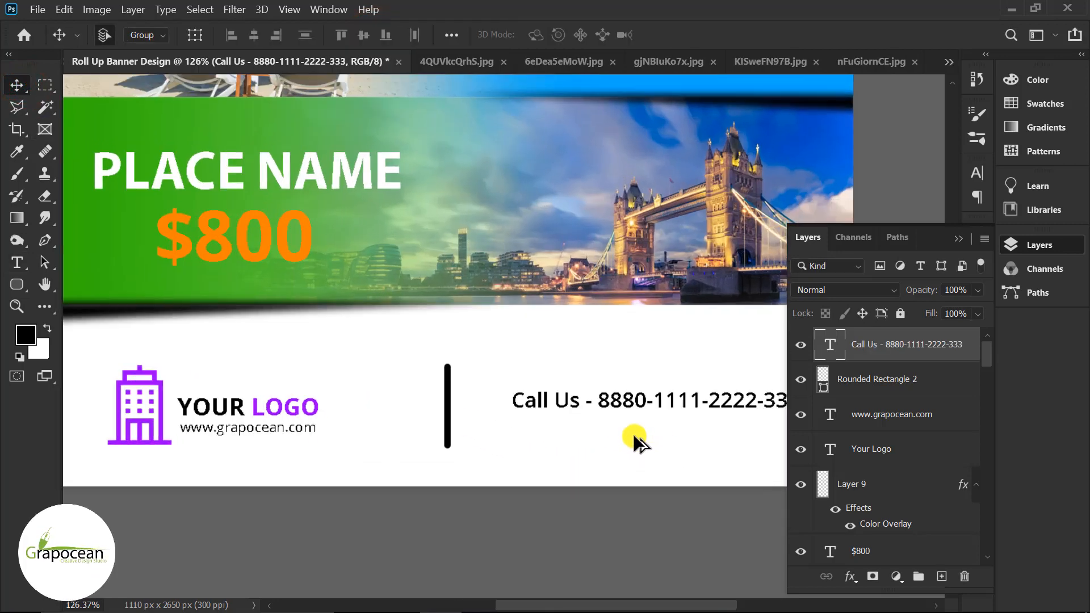
pyautogui.scroll(-1, 634, 438)
pyautogui.moveTo(629, 359); pyautogui.dragTo(627, 339)
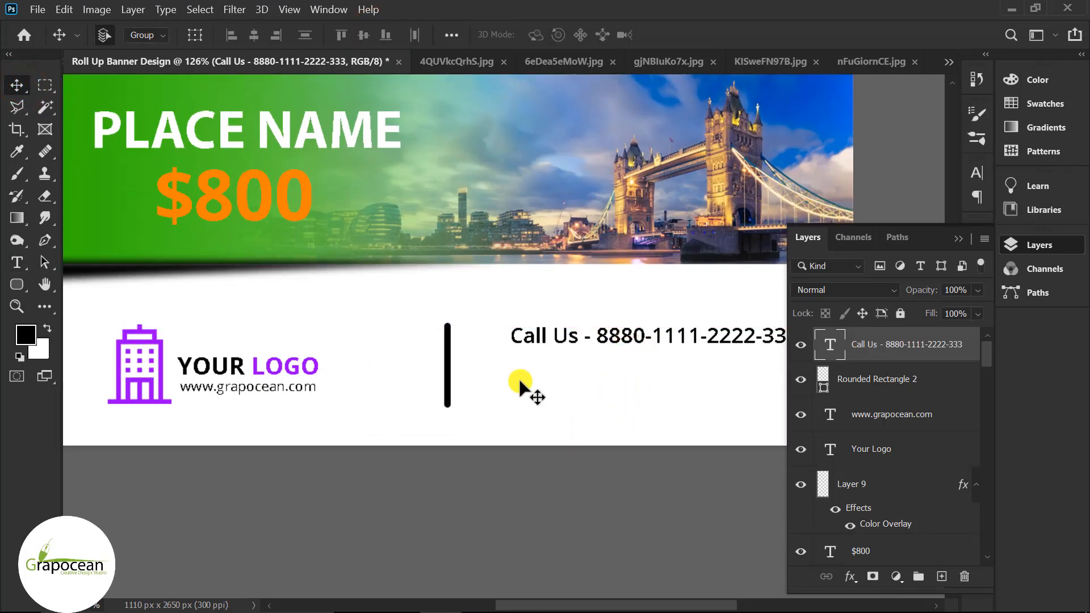
pyautogui.scroll(-3, 521, 382)
pyautogui.moveTo(557, 356); pyautogui.dragTo(655, 415)
# Step: Undo the accidental Call Us copy and set the lorem paragraph to 3 pt with 4.01 pt leading
pyautogui.hotkey('ctrl', 'z')
pyautogui.click(17, 262)
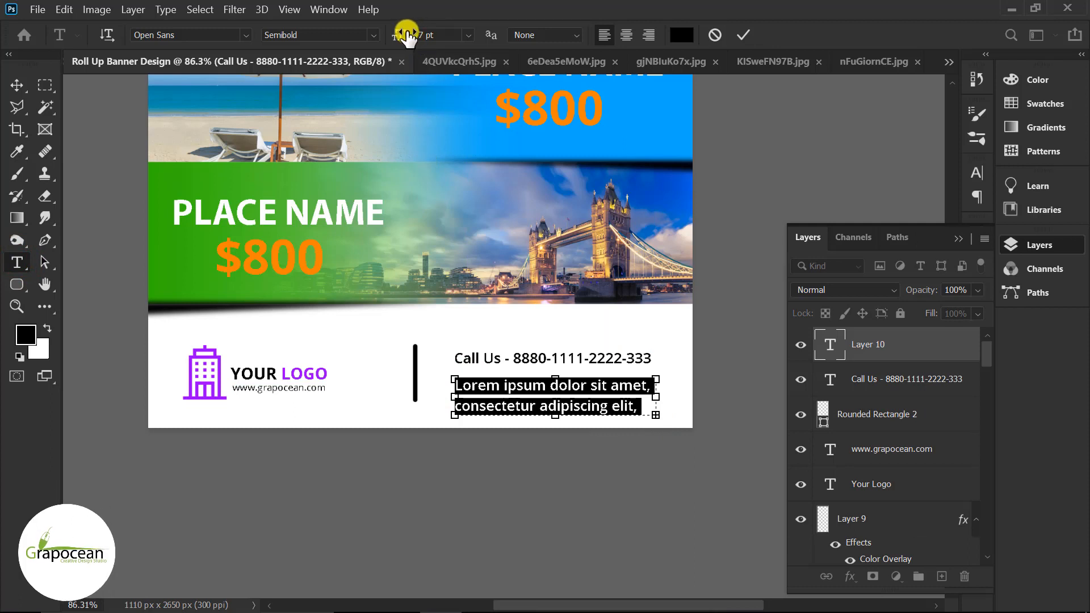
pyautogui.moveTo(401, 34); pyautogui.dragTo(394, 35)
pyautogui.click(971, 249)
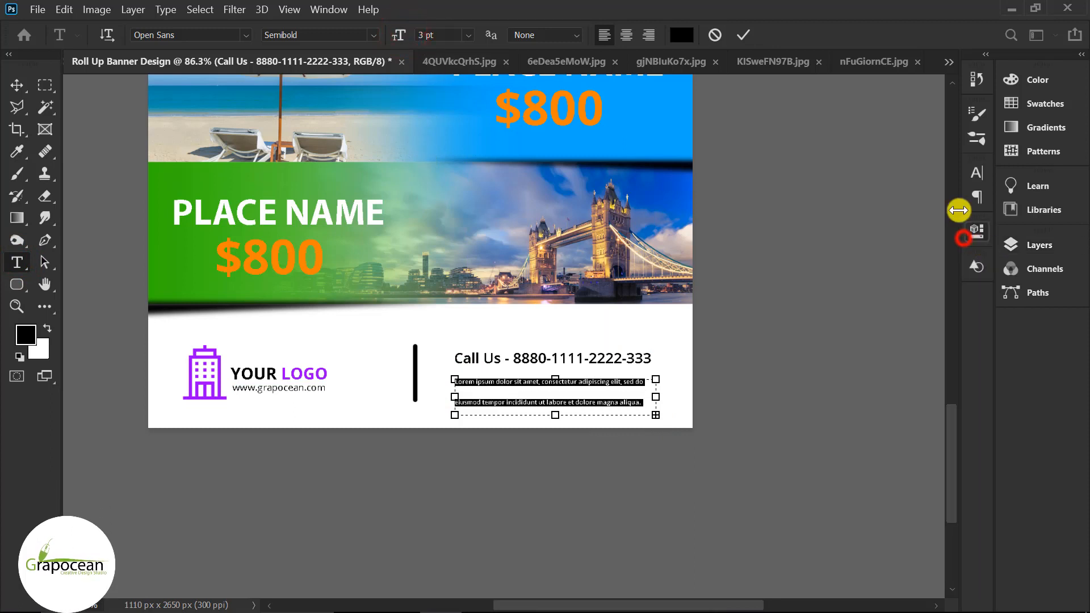
pyautogui.click(977, 172)
pyautogui.moveTo(887, 222); pyautogui.dragTo(883, 224)
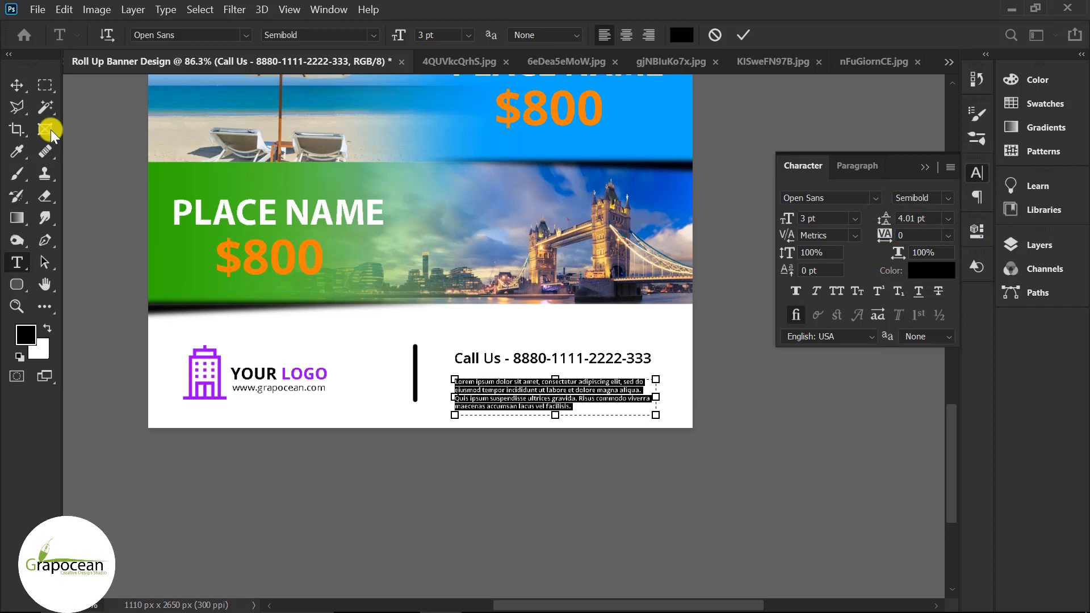
# Step: Move the lorem ipsum paragraph up beneath the Call Us line
pyautogui.moveTo(539, 405); pyautogui.dragTo(539, 399)
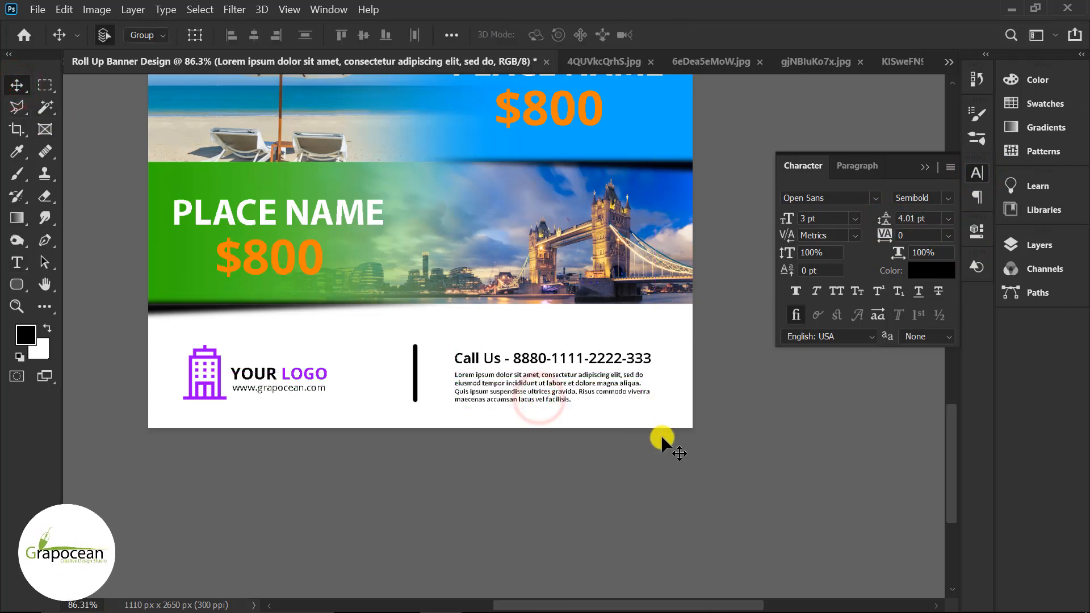
pyautogui.scroll(-4, 661, 448)
pyautogui.scroll(-5, 659, 449)
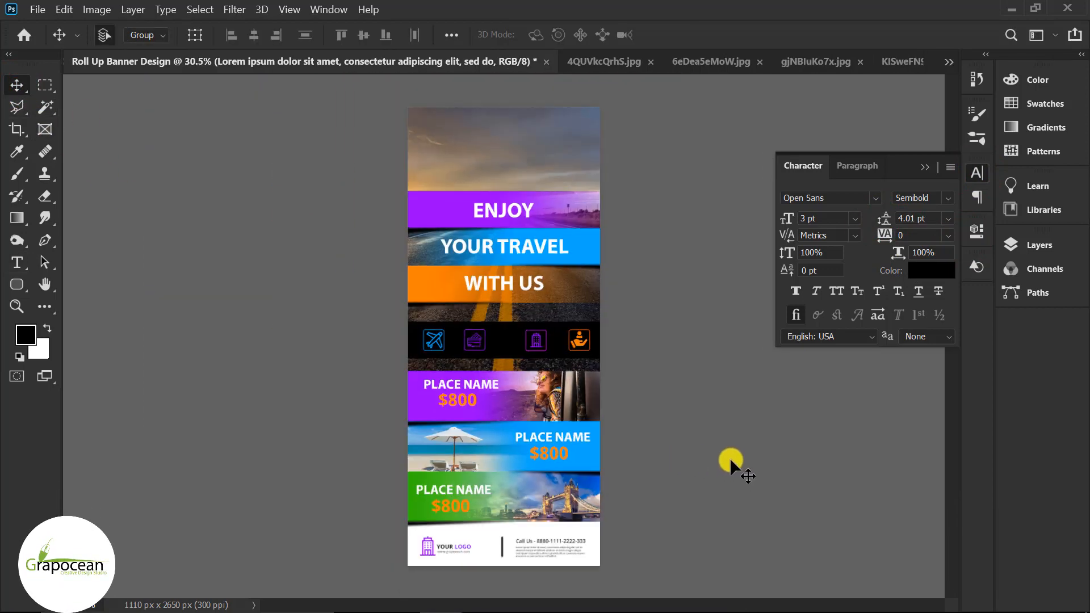
pyautogui.scroll(3, 584, 553)
pyautogui.scroll(3, 583, 553)
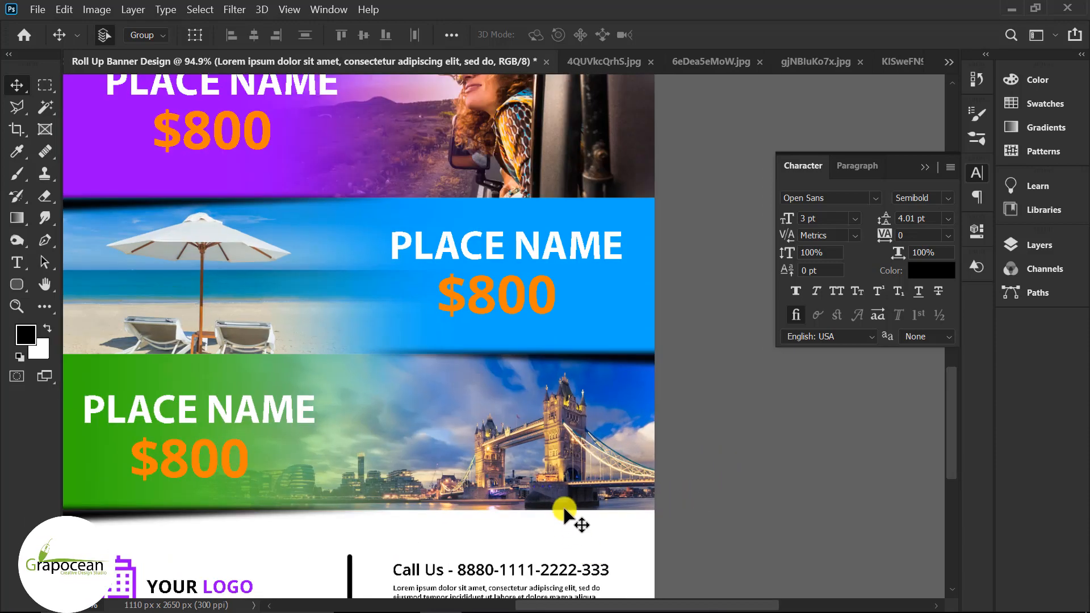
pyautogui.scroll(-3, 573, 530)
pyautogui.scroll(2, 511, 534)
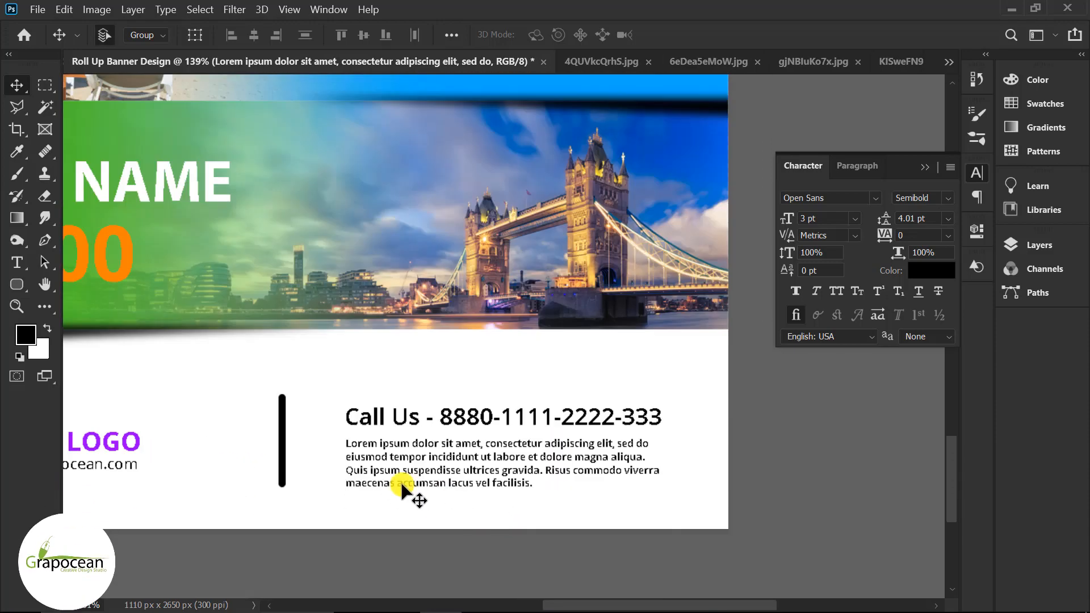
# Step: Delete the paragraph's last sentence so it ends at 'ultrices gravida'
pyautogui.click(23, 264)
pyautogui.moveTo(541, 471); pyautogui.dragTo(623, 508)
pyautogui.press('BackSpace')
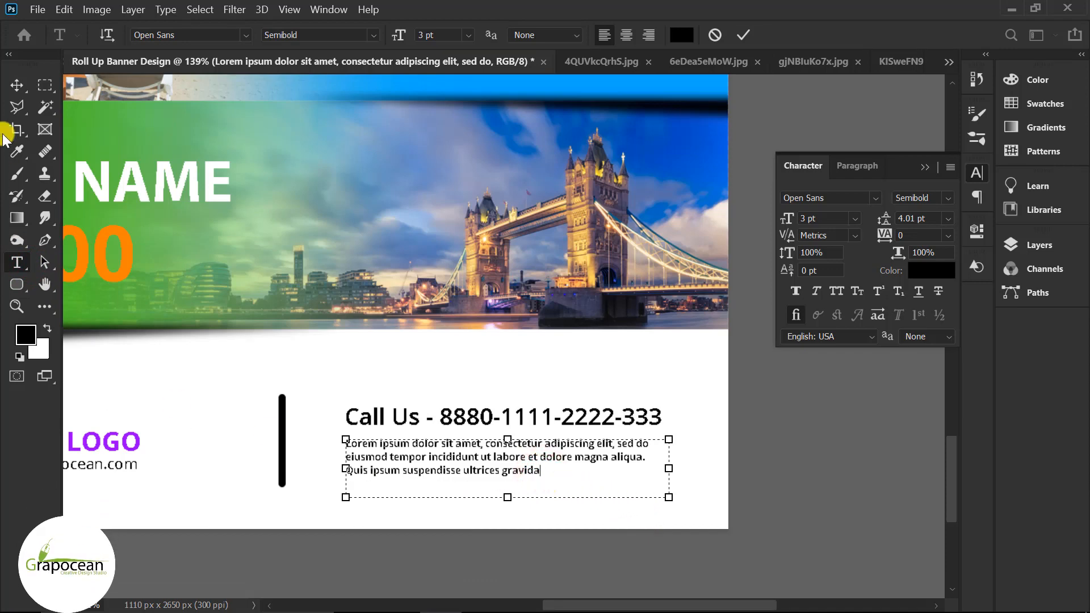
pyautogui.click(17, 85)
# Step: Draw a purple rectangle over the Call Us line and send it behind the text
pyautogui.rightClick(17, 284)
pyautogui.click(56, 284)
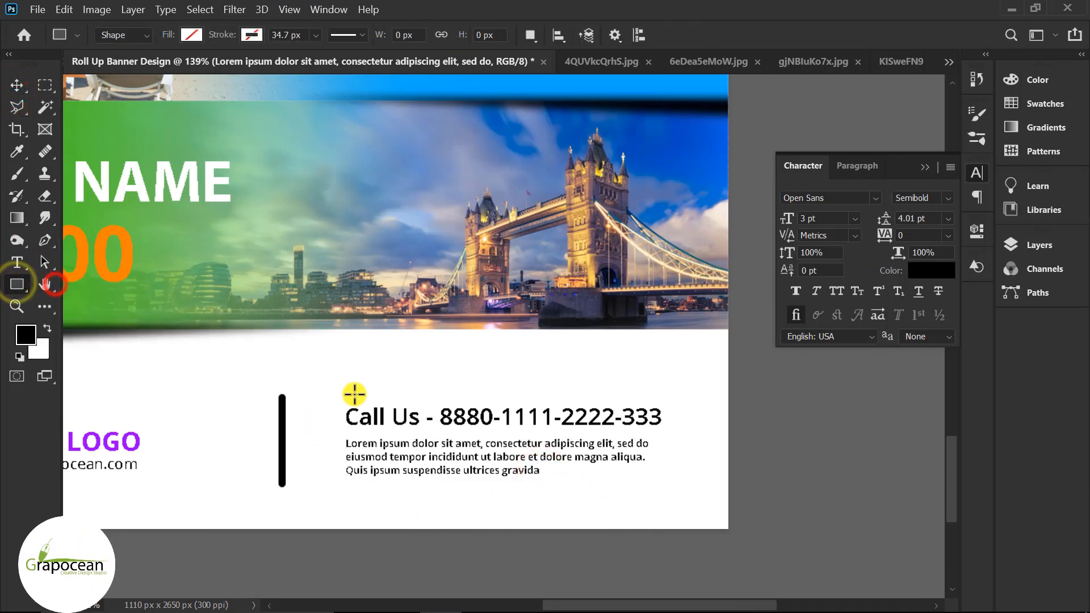
pyautogui.moveTo(338, 399); pyautogui.dragTo(671, 433)
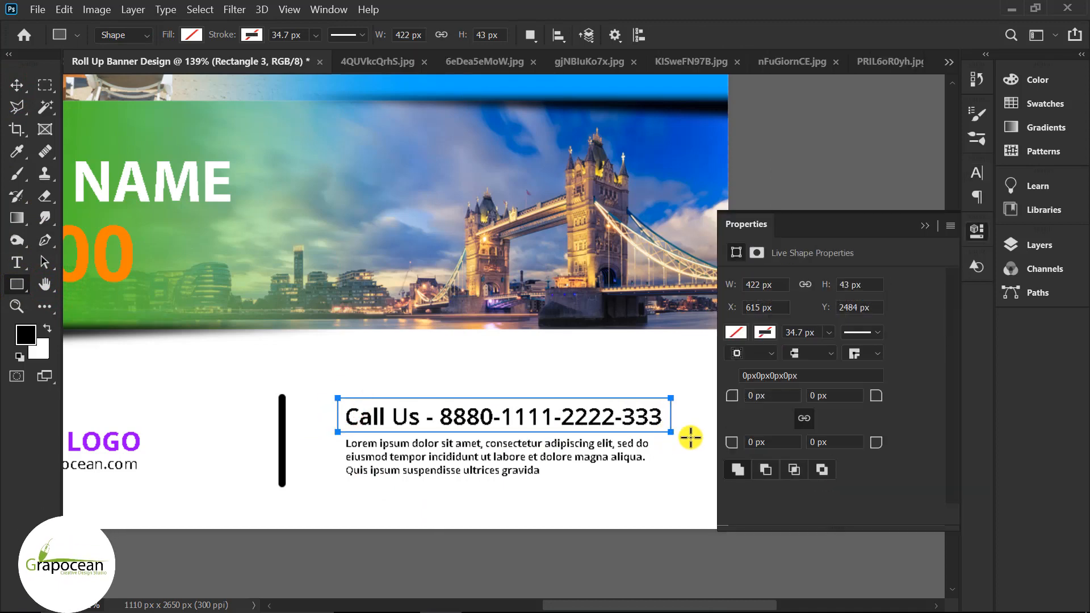
pyautogui.click(191, 35)
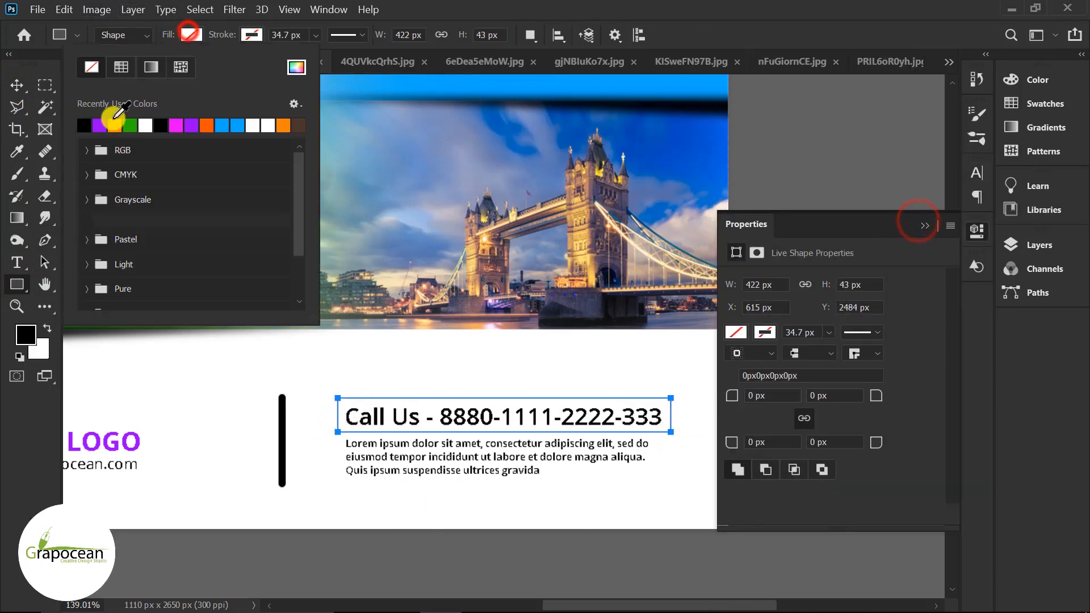
pyautogui.click(100, 115)
pyautogui.click(17, 86)
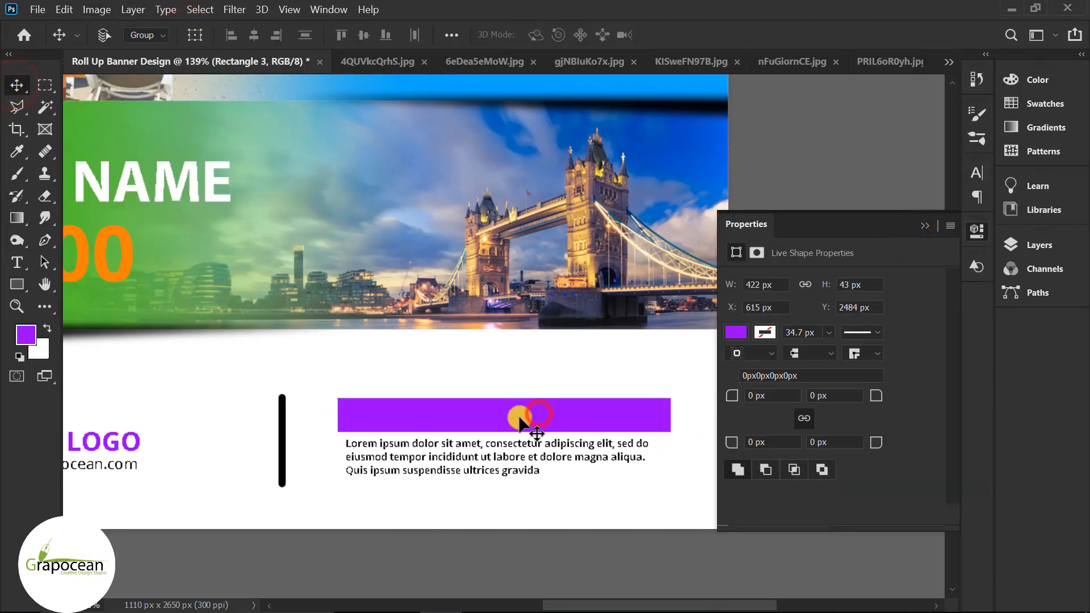
pyautogui.hotkey('ctrl', '[')
# Step: Change the Call Us line's text colour to white
pyautogui.click(16, 263)
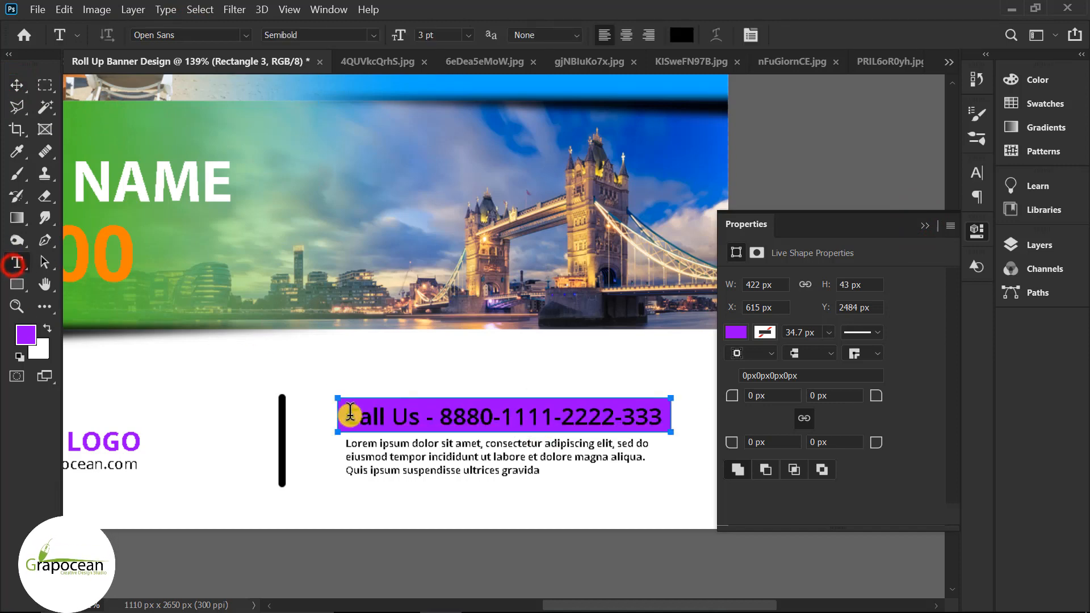
pyautogui.click(11, 84)
pyautogui.click(14, 262)
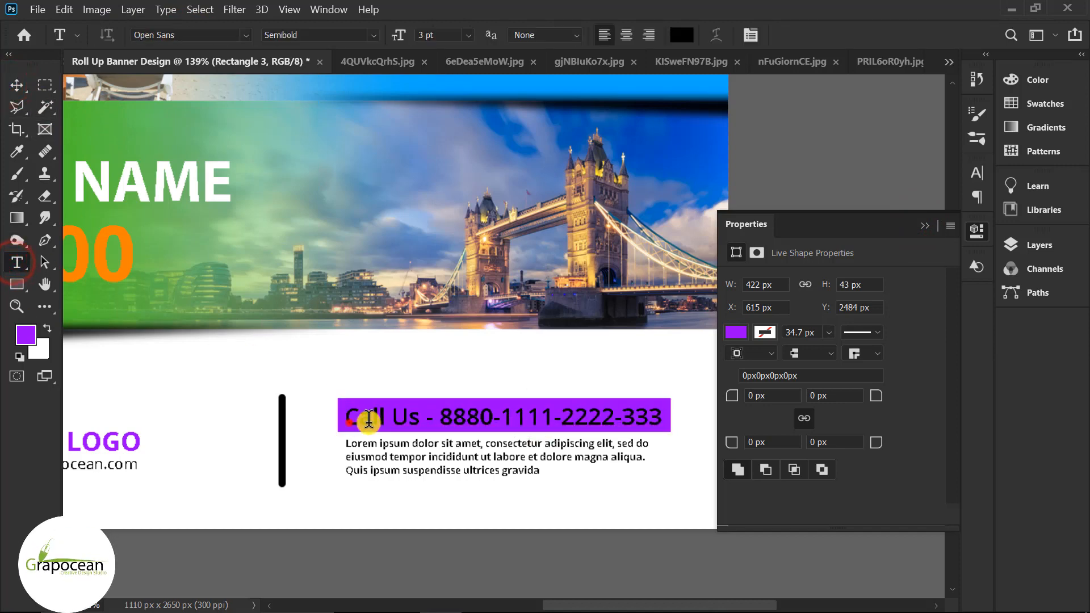
pyautogui.tripleClick(369, 419)
pyautogui.click(681, 35)
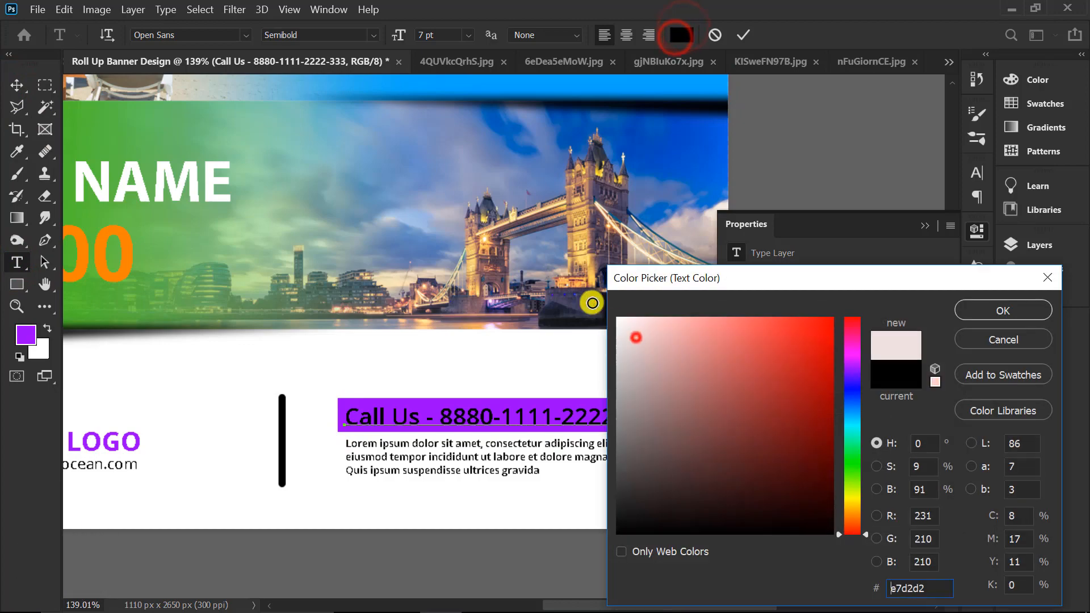
pyautogui.click(618, 319)
pyautogui.click(1003, 310)
pyautogui.keyDown('ctrl'); pyautogui.click(169, 188); pyautogui.keyUp('ctrl')
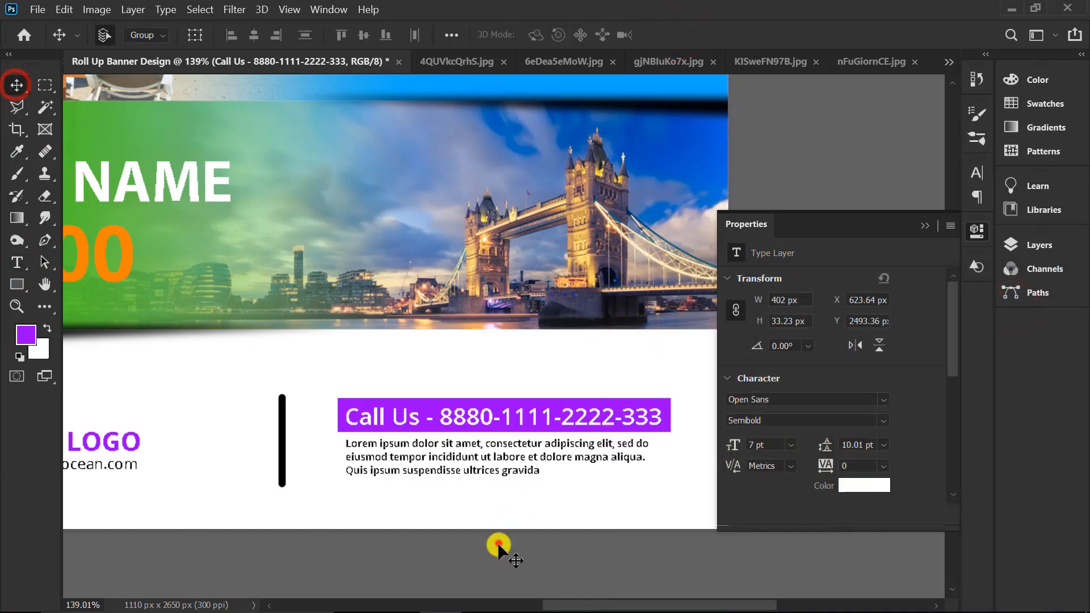